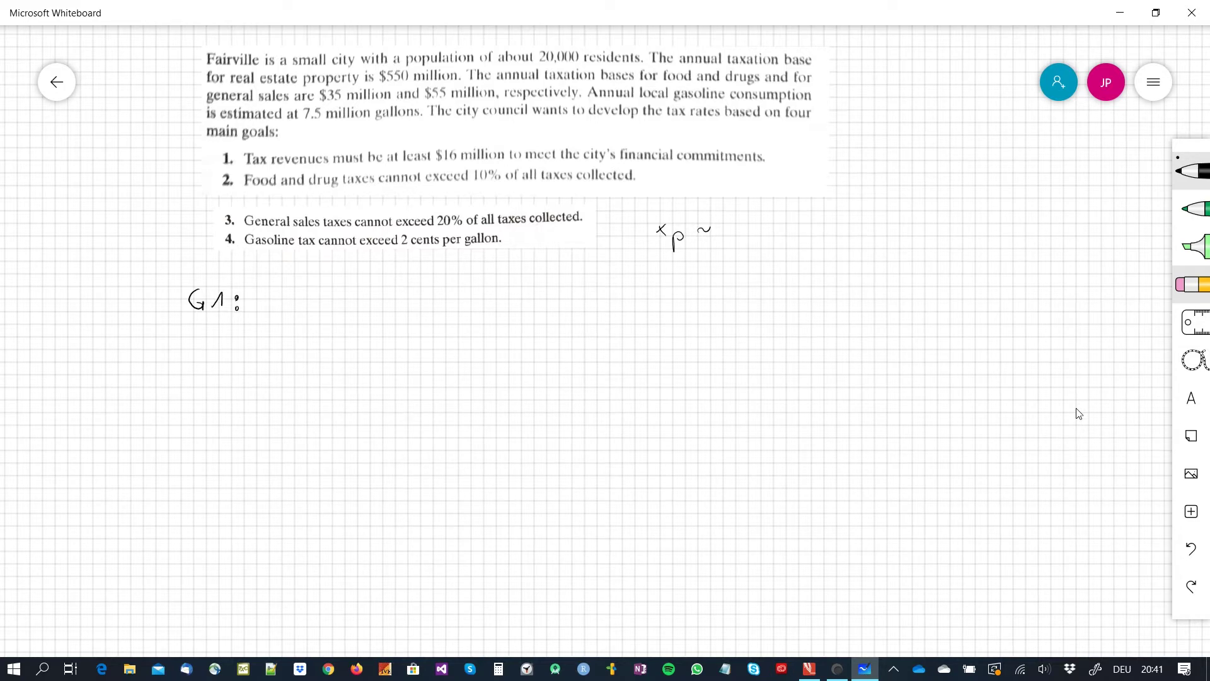
- Handwrite "property tax" as the meaning of x_p, and define "x_f ~ food & drugs" beside it
click(515, 121)
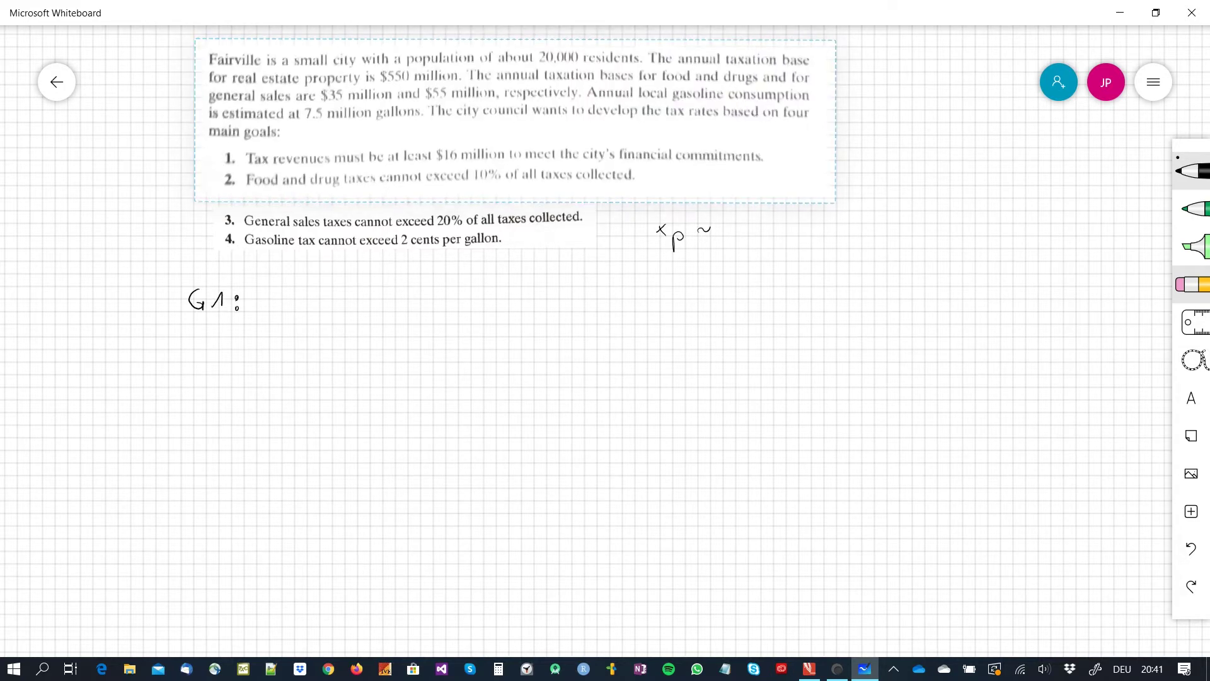
mouse_move(734, 231)
mouse_down()
mouse_move(733, 249)
mouse_move(748, 226)
mouse_up()
drag(753, 226, 778, 231)
mouse_move(781, 224)
mouse_down()
mouse_move(802, 243)
mouse_move(856, 235)
mouse_up()
mouse_move(856, 224)
mouse_down()
mouse_move(846, 235)
mouse_move(911, 231)
mouse_up()
mouse_move(911, 223)
mouse_down()
mouse_move(902, 231)
mouse_move(917, 247)
mouse_move(973, 227)
mouse_up()
mouse_move(977, 226)
mouse_down()
mouse_move(1000, 215)
mouse_move(1051, 230)
mouse_up()
drag(1053, 230, 1082, 234)
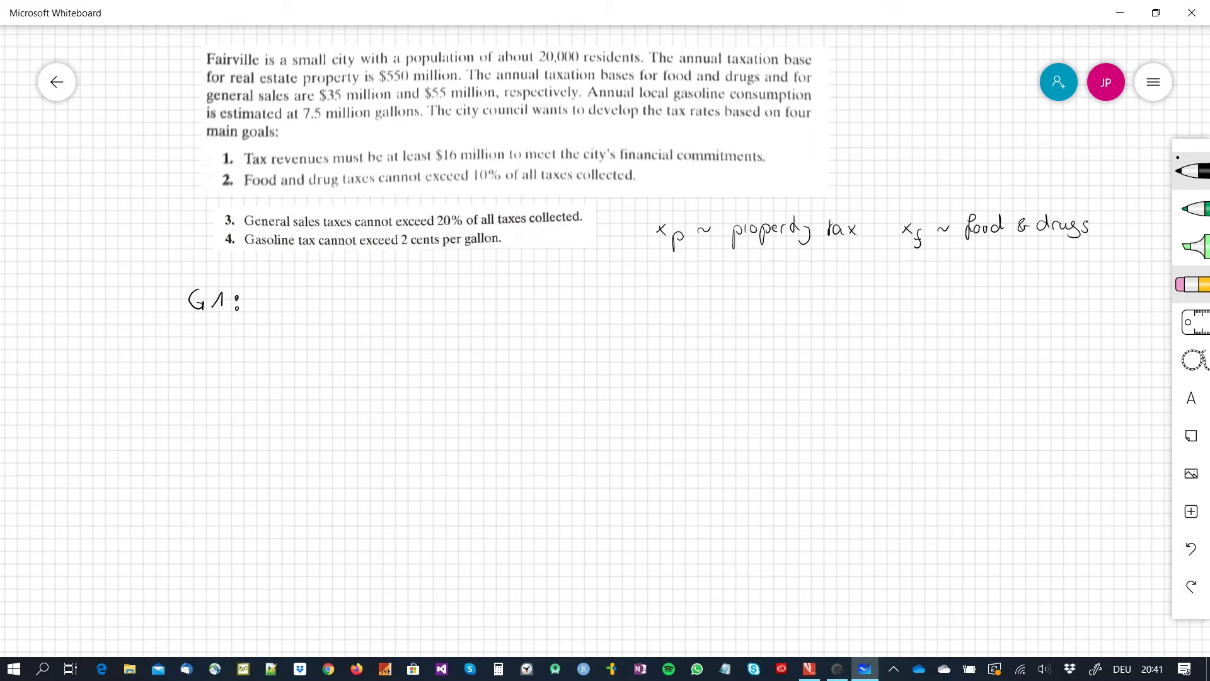
- Handwrite the definitions "x_s ~ gen. sales" and "x_g ~ tax gasoline" on a second line below the first two variables
drag(661, 264, 668, 272)
mouse_move(668, 264)
mouse_down()
mouse_move(672, 281)
mouse_move(711, 266)
mouse_move(729, 285)
mouse_up()
drag(743, 267, 750, 275)
drag(753, 275, 798, 274)
click(769, 273)
mouse_move(804, 258)
mouse_down()
mouse_move(803, 274)
mouse_move(818, 271)
mouse_up()
mouse_move(825, 261)
mouse_down()
mouse_move(820, 269)
mouse_move(886, 271)
mouse_move(884, 285)
mouse_up()
drag(911, 270, 950, 275)
mouse_move(958, 265)
mouse_down()
mouse_move(957, 275)
mouse_move(994, 272)
mouse_move(990, 284)
mouse_move(1027, 266)
mouse_up()
mouse_move(1043, 255)
mouse_down()
mouse_move(1038, 271)
mouse_move(1062, 271)
mouse_up()
drag(1064, 266, 1075, 268)
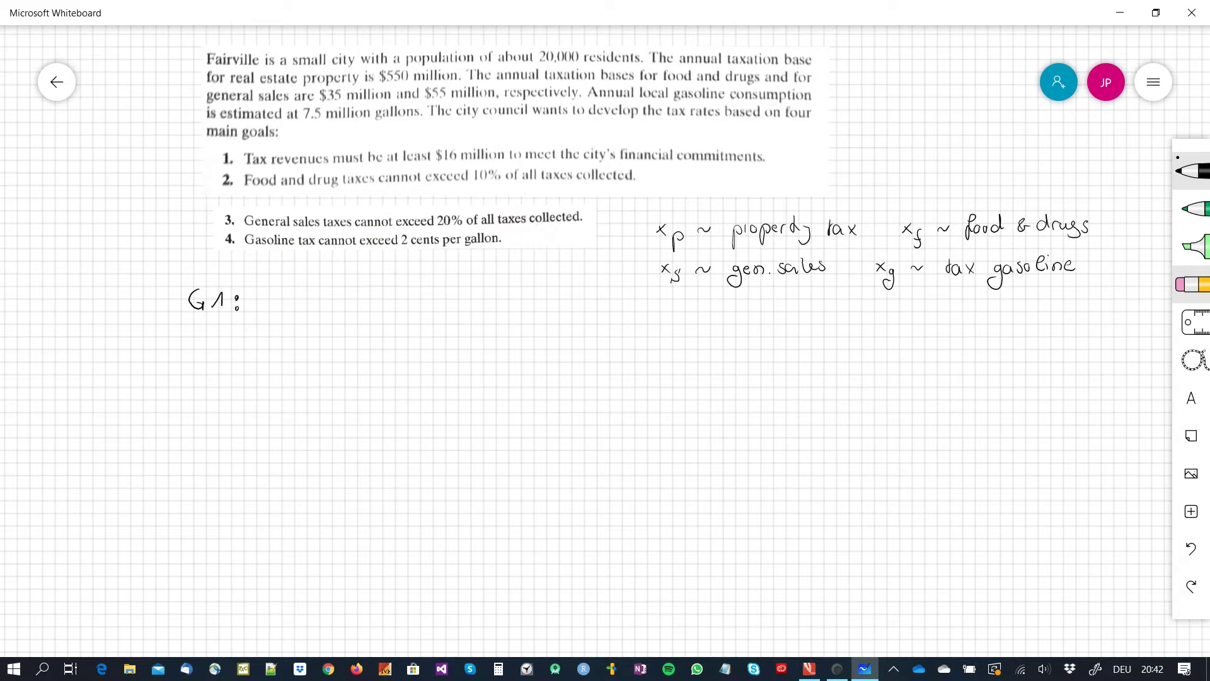
- Underline "$550 million" in the problem text and start the G1 constraint with 550 x_p + 35 x_f
drag(457, 83, 380, 83)
mouse_move(290, 300)
mouse_down()
mouse_move(279, 313)
mouse_move(341, 310)
mouse_up()
mouse_move(340, 300)
mouse_down()
mouse_move(331, 310)
mouse_move(376, 306)
mouse_up()
mouse_move(399, 297)
mouse_down()
mouse_move(398, 311)
mouse_move(458, 311)
mouse_move(451, 329)
mouse_up()
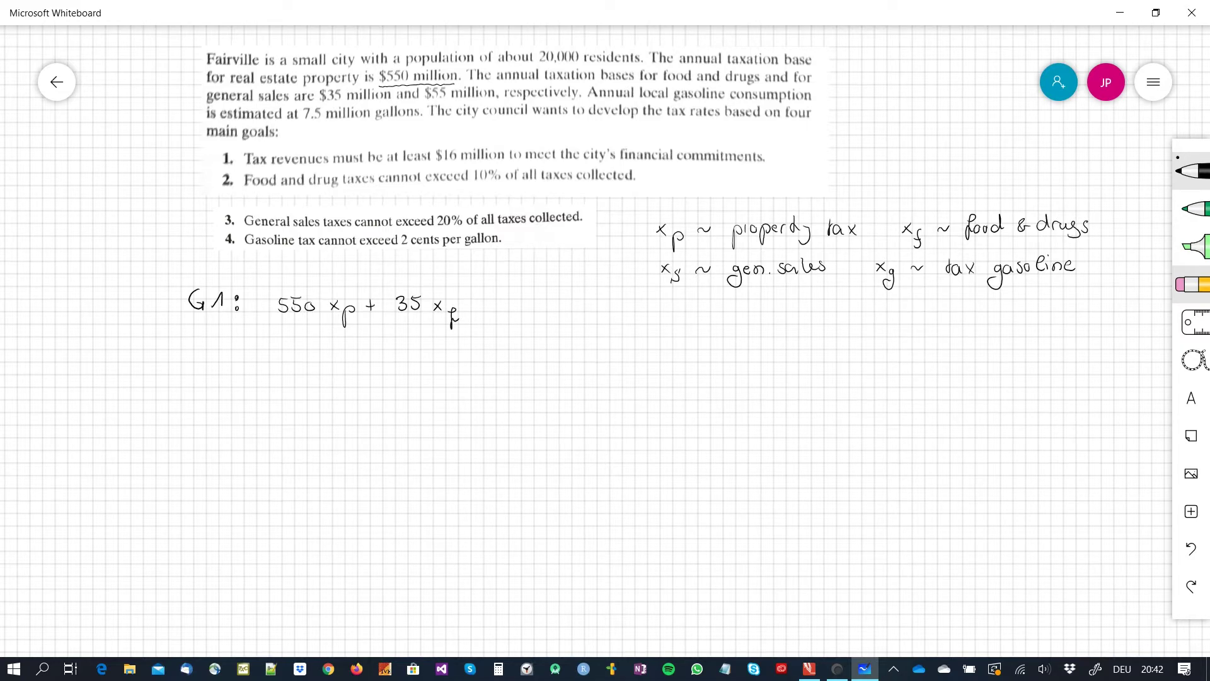
- Complete the G1 constraint by handwriting + 55 x_s + 0,075 x_g ≥ 16
drag(476, 304, 485, 304)
drag(481, 299, 492, 310)
drag(494, 296, 506, 311)
drag(508, 296, 531, 300)
mouse_move(543, 314)
mouse_down()
mouse_move(534, 323)
mouse_move(630, 296)
mouse_move(633, 310)
mouse_up()
drag(634, 298, 659, 311)
mouse_move(659, 301)
mouse_down()
mouse_move(651, 311)
mouse_move(669, 319)
mouse_move(659, 328)
mouse_up()
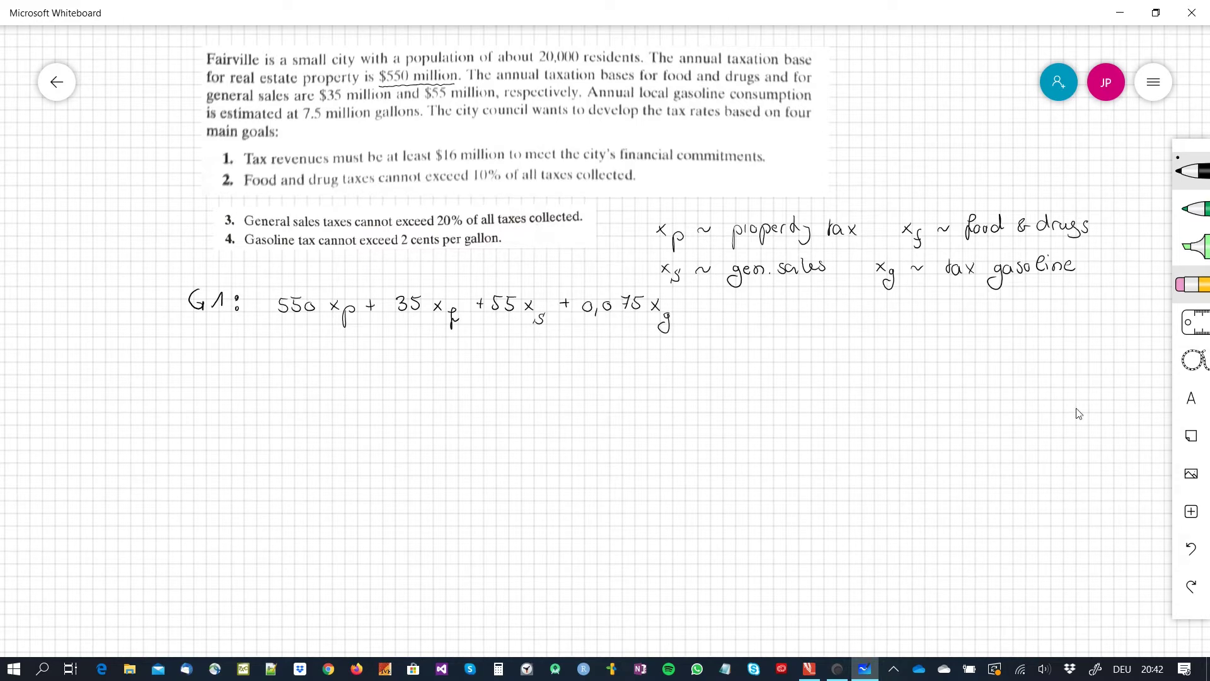
click(479, 155)
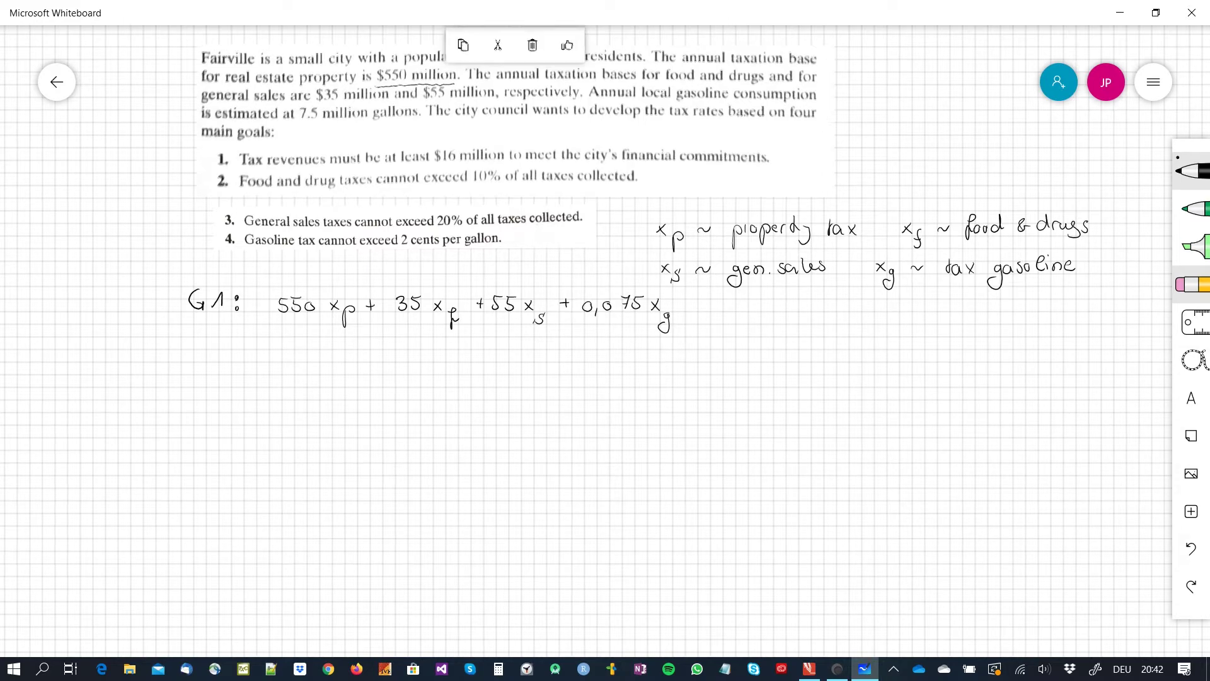
mouse_move(693, 299)
mouse_down()
mouse_move(701, 310)
mouse_move(737, 304)
mouse_up()
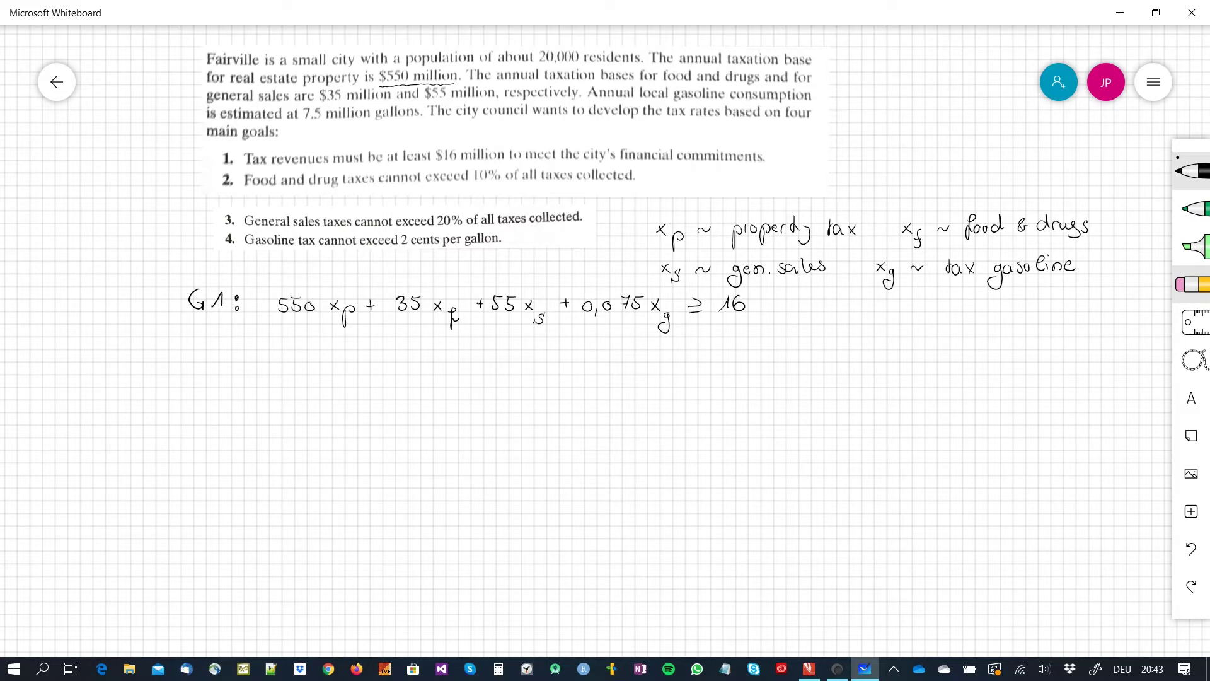
- Write the label "G2:" below G1 and begin its constraint with 35 x_f ≤ 0,1 · (550 x_p
mouse_move(196, 347)
mouse_down()
mouse_move(190, 365)
mouse_move(226, 364)
mouse_up()
click(238, 355)
click(238, 362)
mouse_move(288, 351)
mouse_down()
mouse_move(287, 365)
mouse_move(338, 369)
mouse_up()
drag(372, 349, 376, 363)
drag(398, 351, 398, 350)
mouse_move(411, 357)
mouse_down()
mouse_move(426, 349)
mouse_move(464, 367)
mouse_move(487, 346)
mouse_up()
click(440, 356)
mouse_move(491, 349)
mouse_down()
mouse_move(490, 363)
mouse_move(501, 347)
mouse_up()
drag(506, 351, 532, 362)
mouse_move(532, 353)
mouse_down()
mouse_move(524, 362)
mouse_move(546, 360)
mouse_up()
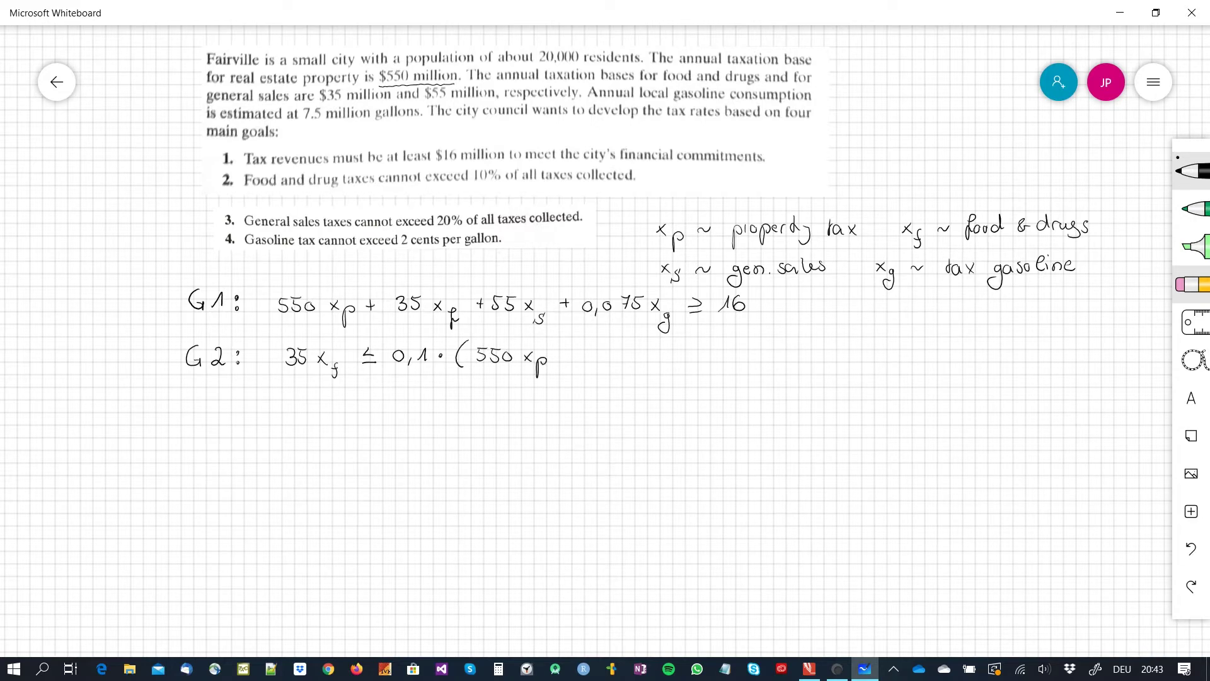
- Complete the parenthesis of the G2 constraint with + 35 x_f + 55 x_s + 0,075 x_g)
mouse_move(561, 356)
mouse_down()
mouse_move(593, 354)
mouse_move(586, 362)
mouse_up()
mouse_move(607, 350)
mouse_down()
mouse_move(599, 360)
mouse_move(629, 374)
mouse_move(660, 356)
mouse_move(714, 369)
mouse_move(776, 351)
mouse_up()
drag(782, 345, 799, 357)
mouse_move(799, 347)
mouse_down()
mouse_move(831, 367)
mouse_move(824, 376)
mouse_move(848, 366)
mouse_up()
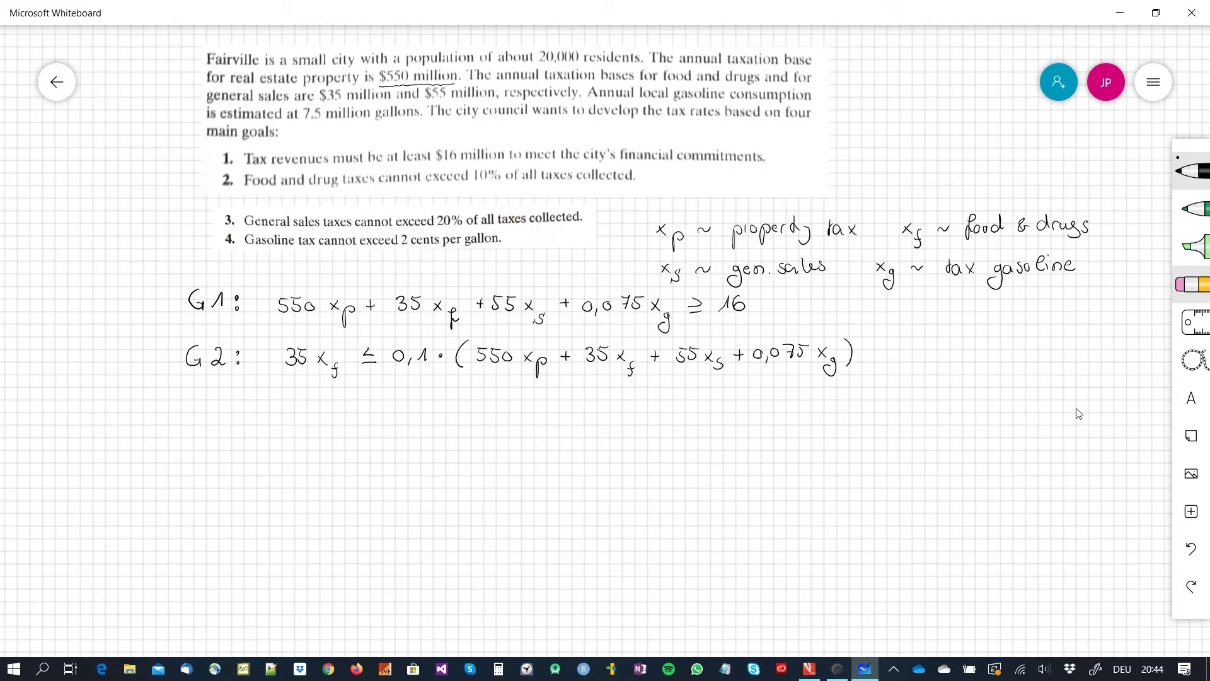
- Start an equivalent line under G2 with the equivalence sign and 35 x_f ≤
drag(248, 402, 256, 402)
drag(249, 406, 245, 411)
drag(289, 398, 289, 410)
drag(303, 398, 301, 411)
drag(303, 397, 330, 408)
mouse_move(329, 397)
mouse_down()
mouse_move(320, 407)
mouse_move(331, 422)
mouse_up()
drag(372, 396, 373, 409)
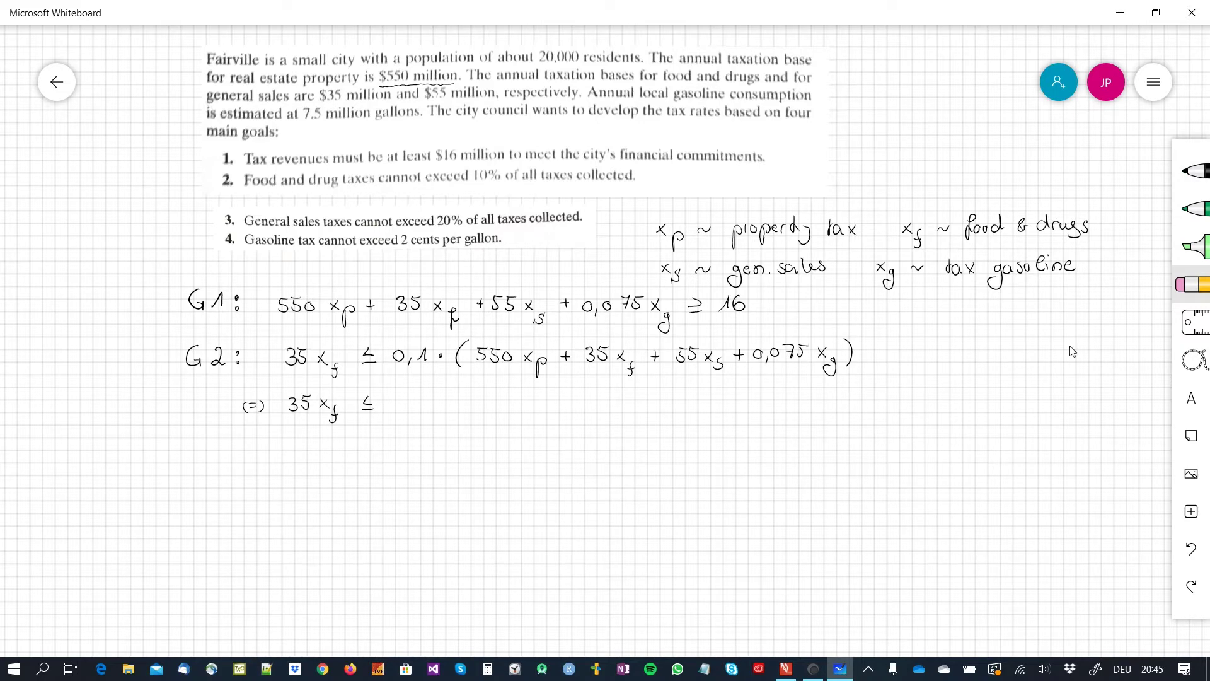
- Draw arrows distributing 0,1 over the G2 parenthesis and write the expanded side 55 x_p + 3,5 x_f + 5,5 x_s + 0,0075 x_g
click(1193, 171)
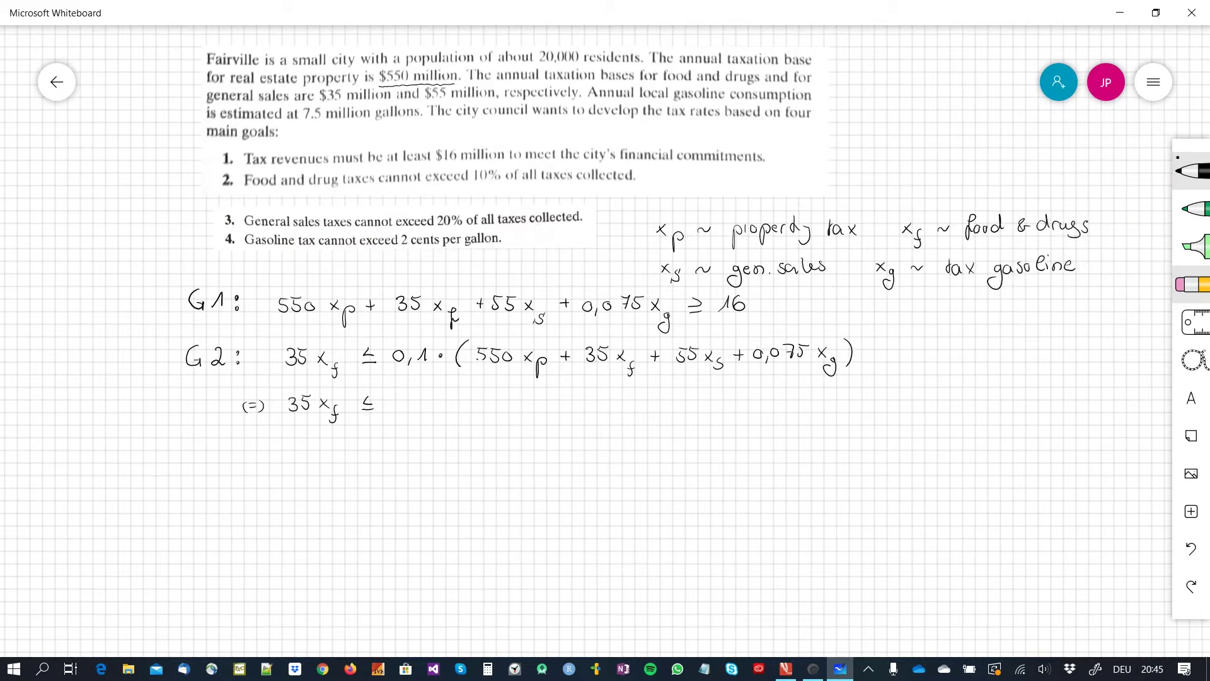
mouse_move(421, 372)
mouse_down()
mouse_move(526, 382)
mouse_move(586, 368)
mouse_move(591, 383)
mouse_move(752, 368)
mouse_up()
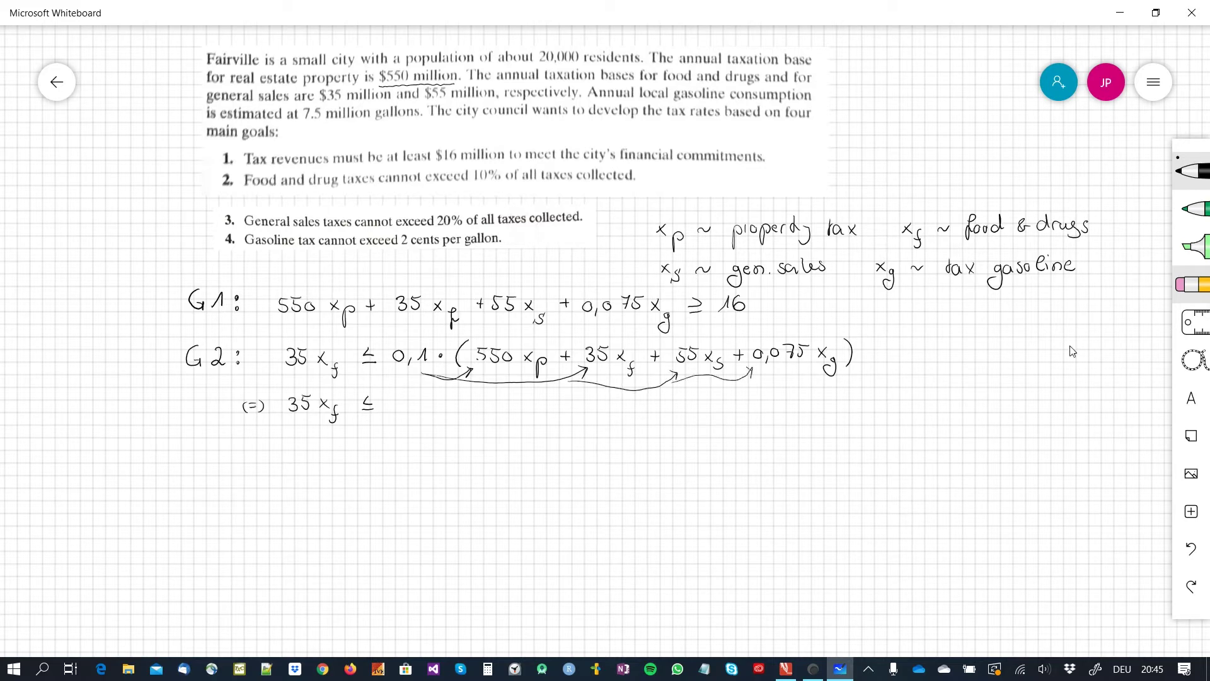
mouse_move(406, 401)
mouse_down()
mouse_move(397, 413)
mouse_move(439, 413)
mouse_up()
mouse_move(447, 409)
mouse_down()
mouse_move(448, 428)
mouse_move(485, 406)
mouse_move(501, 414)
mouse_up()
drag(518, 409, 546, 413)
mouse_move(561, 407)
mouse_down()
mouse_move(556, 426)
mouse_move(586, 405)
mouse_up()
mouse_move(606, 397)
mouse_down()
mouse_move(599, 411)
mouse_move(649, 413)
mouse_up()
mouse_move(649, 402)
mouse_down()
mouse_move(650, 420)
mouse_move(692, 402)
mouse_move(698, 412)
mouse_up()
drag(710, 401, 732, 409)
drag(743, 401, 740, 409)
mouse_move(743, 396)
mouse_down()
mouse_move(766, 408)
mouse_move(765, 427)
mouse_up()
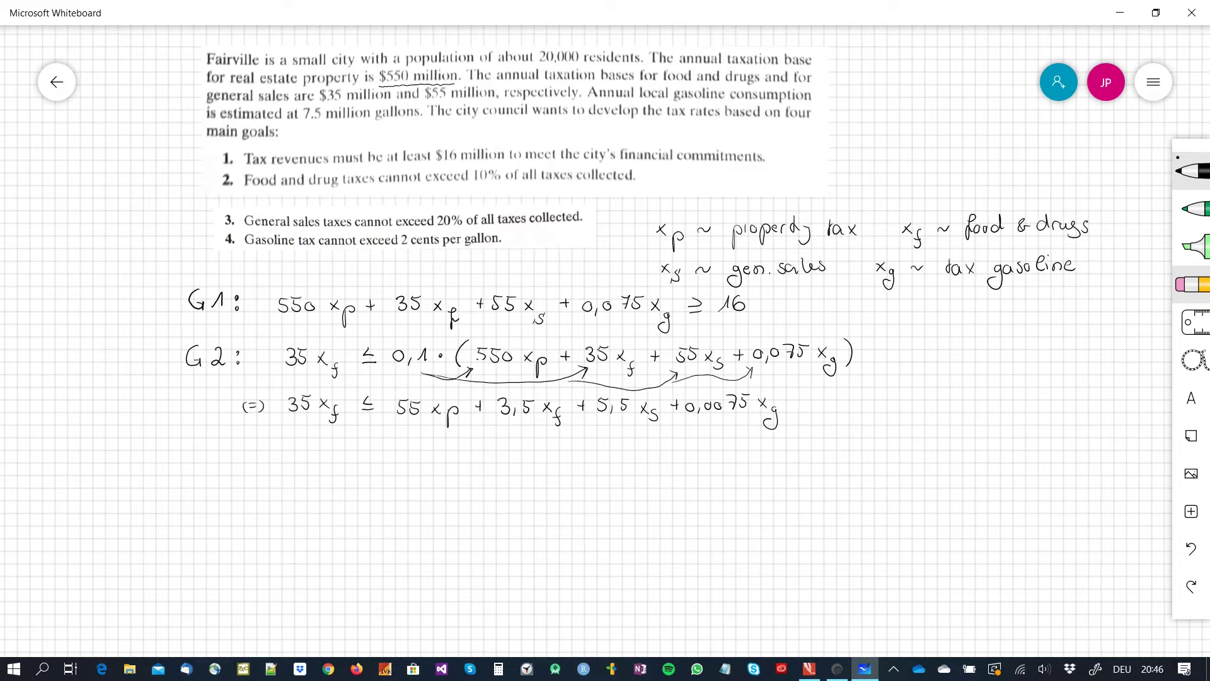
- Note "/ rearrange" beside the expanded G2 line and start the next equivalent line with 55 x_p + 3,5 x_f
mouse_move(840, 393)
mouse_down()
mouse_move(837, 408)
mouse_move(901, 397)
mouse_move(923, 413)
mouse_move(934, 400)
mouse_up()
drag(243, 455, 251, 455)
drag(243, 460, 240, 465)
mouse_move(254, 452)
mouse_down()
mouse_move(256, 462)
mouse_move(347, 460)
mouse_up()
mouse_move(351, 455)
mouse_down()
mouse_move(353, 475)
mouse_move(355, 464)
mouse_move(404, 462)
mouse_up()
drag(416, 461, 451, 464)
mouse_move(451, 455)
mouse_down()
mouse_move(442, 464)
mouse_move(456, 476)
mouse_move(487, 455)
mouse_up()
- Complete the rearranged G2 line with + 5,5 x_s + 0,0075 x_g ≥ 35 x_f
mouse_move(483, 449)
mouse_down()
mouse_move(484, 460)
mouse_move(510, 460)
mouse_up()
mouse_move(527, 446)
mouse_down()
mouse_move(518, 461)
mouse_move(547, 452)
mouse_move(547, 472)
mouse_move(594, 453)
mouse_up()
drag(602, 458, 623, 455)
drag(632, 448, 645, 460)
drag(647, 451, 669, 462)
drag(669, 453, 669, 476)
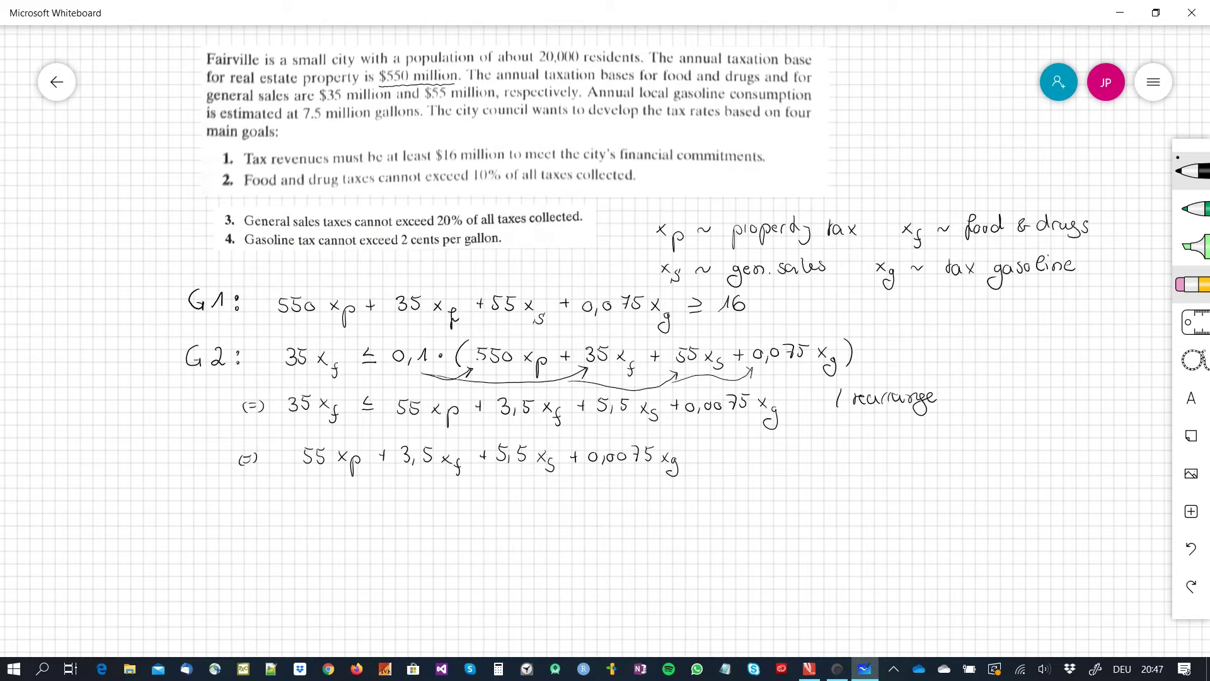
scroll(605, 340, left, 1)
mouse_move(726, 437)
mouse_down()
mouse_move(739, 451)
mouse_move(799, 454)
mouse_move(801, 466)
mouse_up()
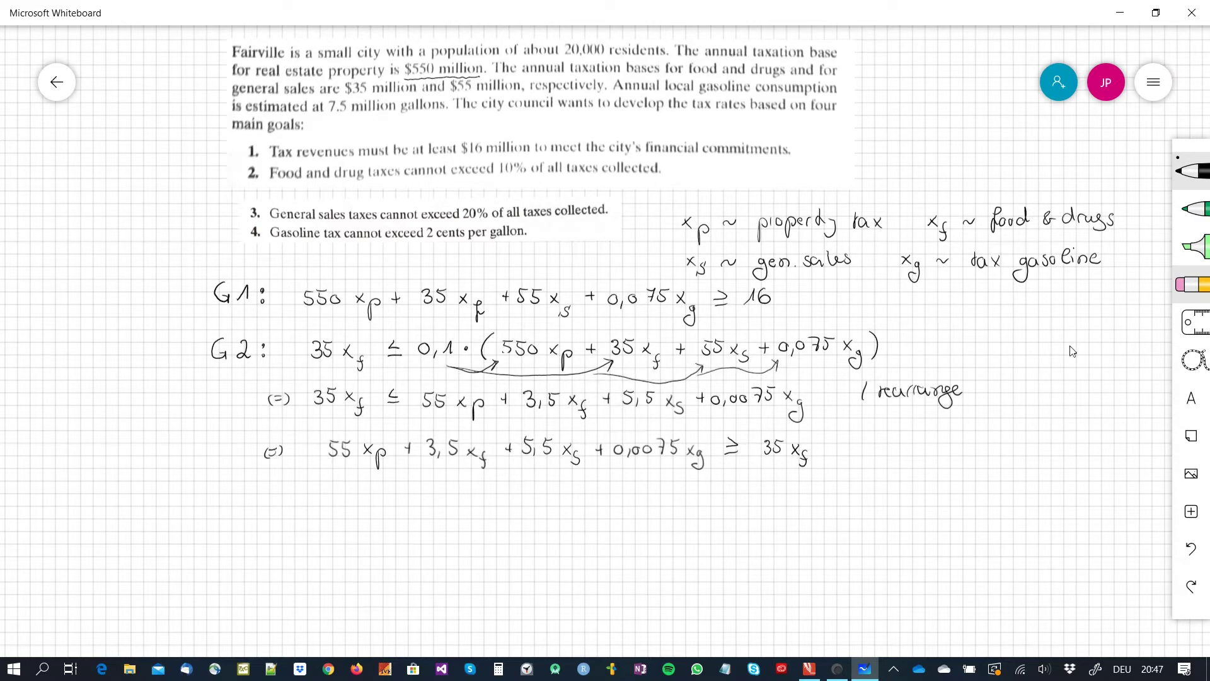
- Underline 3,5 x_f and 35 x_f in the rearranged line and note the operation "/ - 35 x_f" beside it
drag(488, 474, 416, 472)
drag(808, 472, 757, 473)
mouse_move(883, 433)
mouse_down()
mouse_move(876, 459)
mouse_move(913, 455)
mouse_up()
mouse_move(931, 440)
mouse_down()
mouse_move(925, 454)
mouse_move(950, 453)
mouse_up()
drag(950, 445, 954, 467)
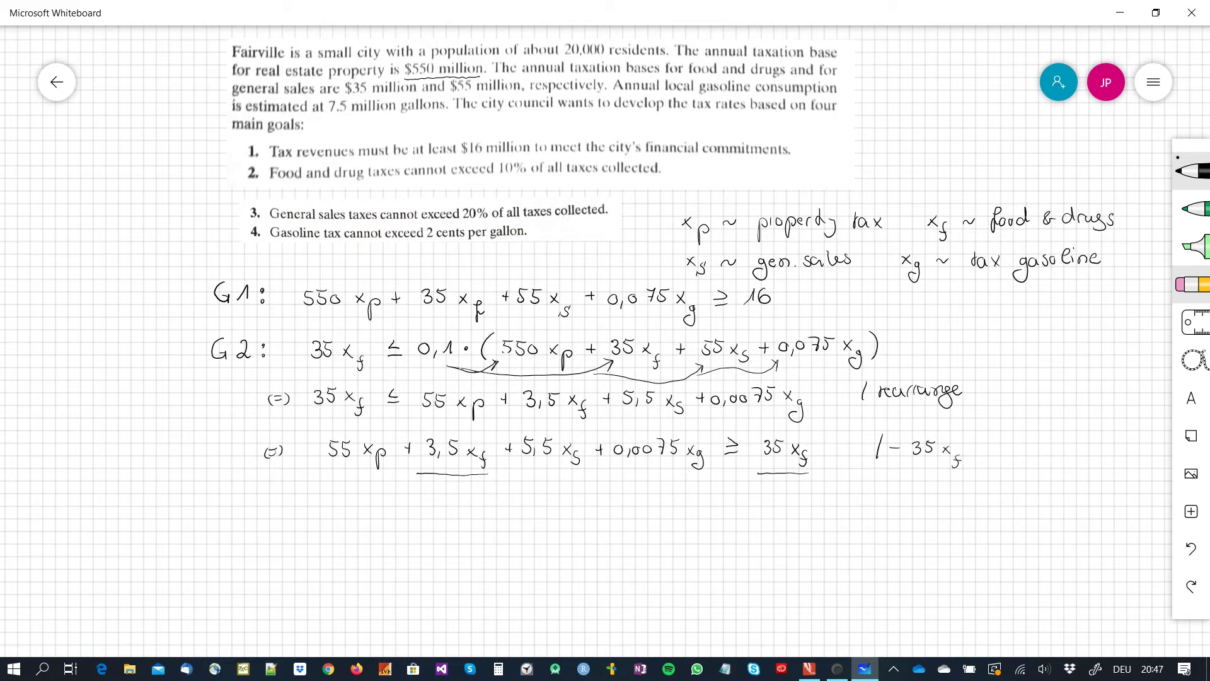
- Write the final equivalent form of G2: 55 x_p - 31,5 x_f + 5,5 x_s + 0,0075 x_g ≥ 0
drag(270, 502, 362, 506)
mouse_move(368, 504)
mouse_down()
mouse_move(367, 519)
mouse_move(542, 511)
mouse_up()
mouse_move(556, 495)
mouse_down()
mouse_move(549, 508)
mouse_move(578, 515)
mouse_move(613, 499)
mouse_up()
drag(626, 494, 635, 507)
drag(645, 494, 668, 503)
mouse_move(681, 492)
mouse_down()
mouse_move(678, 501)
mouse_move(701, 502)
mouse_up()
mouse_move(701, 495)
mouse_down()
mouse_move(696, 517)
mouse_move(730, 499)
mouse_up()
drag(729, 504, 765, 494)
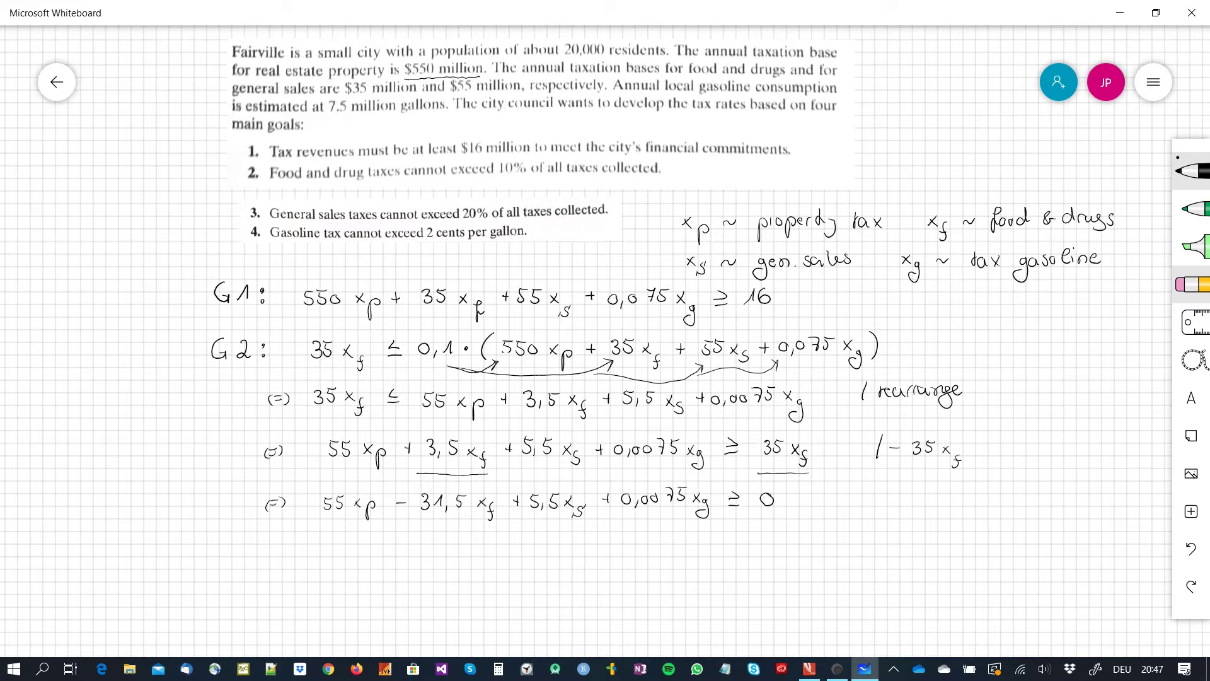
- Write the label "G3:" below G2 and begin its constraint with 55 x_s ≤ 0,2 · (
mouse_move(211, 557)
mouse_down()
mouse_move(227, 555)
mouse_move(221, 571)
mouse_up()
click(244, 560)
click(244, 569)
scroll(605, 340, down, 3)
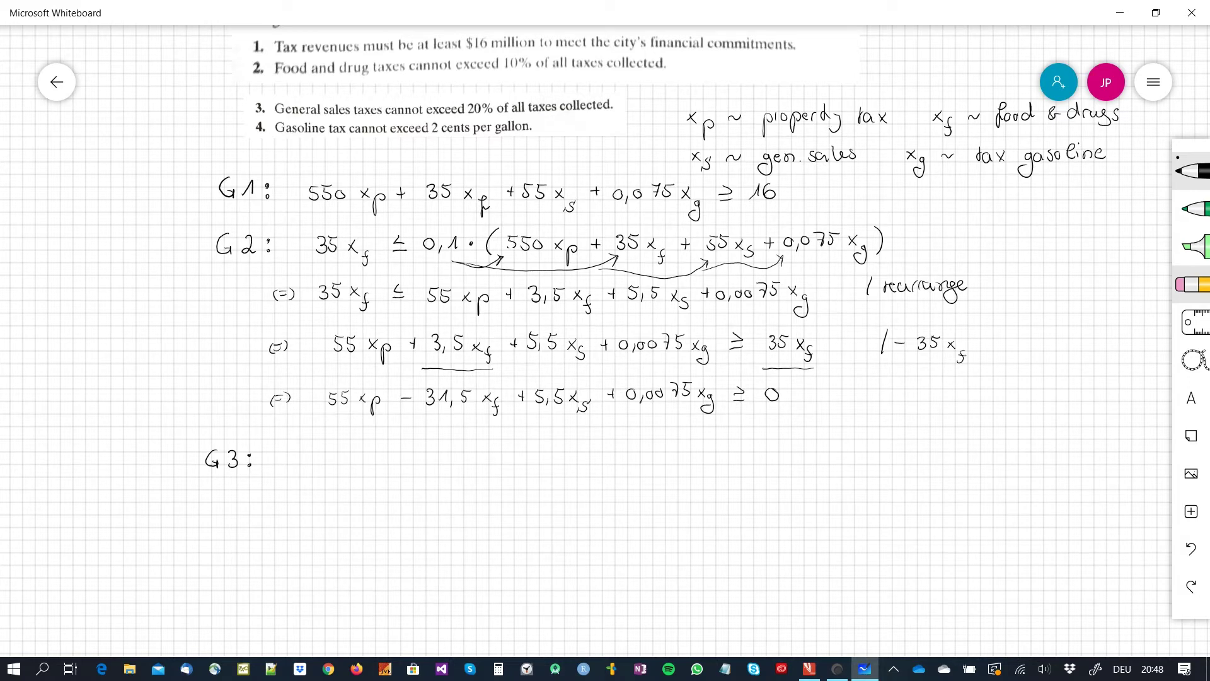
mouse_move(306, 451)
mouse_down()
mouse_move(303, 462)
mouse_move(345, 466)
mouse_up()
mouse_move(390, 444)
mouse_down()
mouse_move(392, 456)
mouse_move(412, 449)
mouse_up()
drag(429, 452, 451, 458)
click(468, 452)
drag(497, 441, 495, 467)
- Fill the G3 parenthesis with 550 x_p + 35 x_f + 55 x_s + 0,075 x_g and close it
click(513, 447)
mouse_move(529, 447)
mouse_down()
mouse_move(521, 459)
mouse_move(539, 447)
mouse_move(563, 456)
mouse_up()
mouse_move(562, 447)
mouse_down()
mouse_move(555, 457)
mouse_move(573, 459)
mouse_move(627, 445)
mouse_move(648, 472)
mouse_move(723, 458)
mouse_up()
mouse_move(722, 448)
mouse_down()
mouse_move(726, 467)
mouse_move(750, 457)
mouse_up()
drag(746, 451, 756, 451)
drag(763, 447, 765, 448)
drag(773, 456, 845, 462)
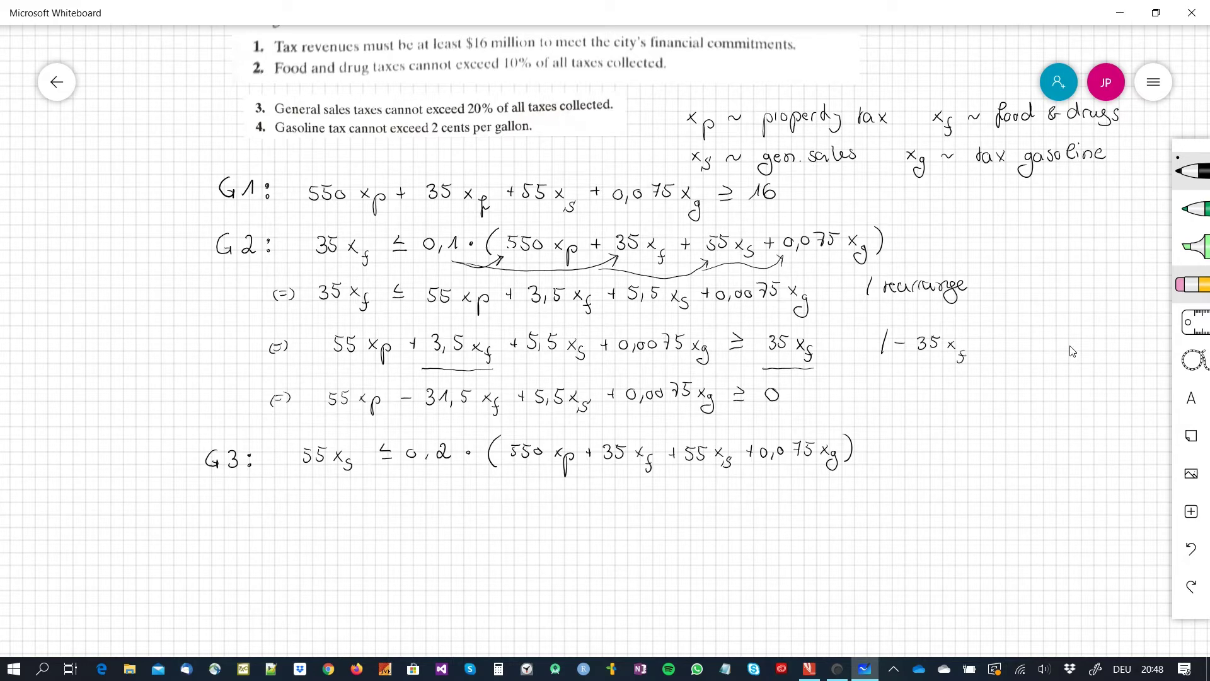
- Start the equivalent G3 line with 55 x_s ≤ and draw arrows distributing 0,2 over the parenthesised terms
drag(255, 494, 255, 508)
drag(258, 502, 265, 503)
mouse_move(268, 494)
mouse_down()
mouse_move(269, 507)
mouse_move(349, 513)
mouse_up()
drag(392, 491, 392, 499)
drag(384, 503, 394, 503)
mouse_move(444, 469)
mouse_down()
mouse_move(463, 478)
mouse_move(513, 466)
mouse_move(552, 482)
mouse_up()
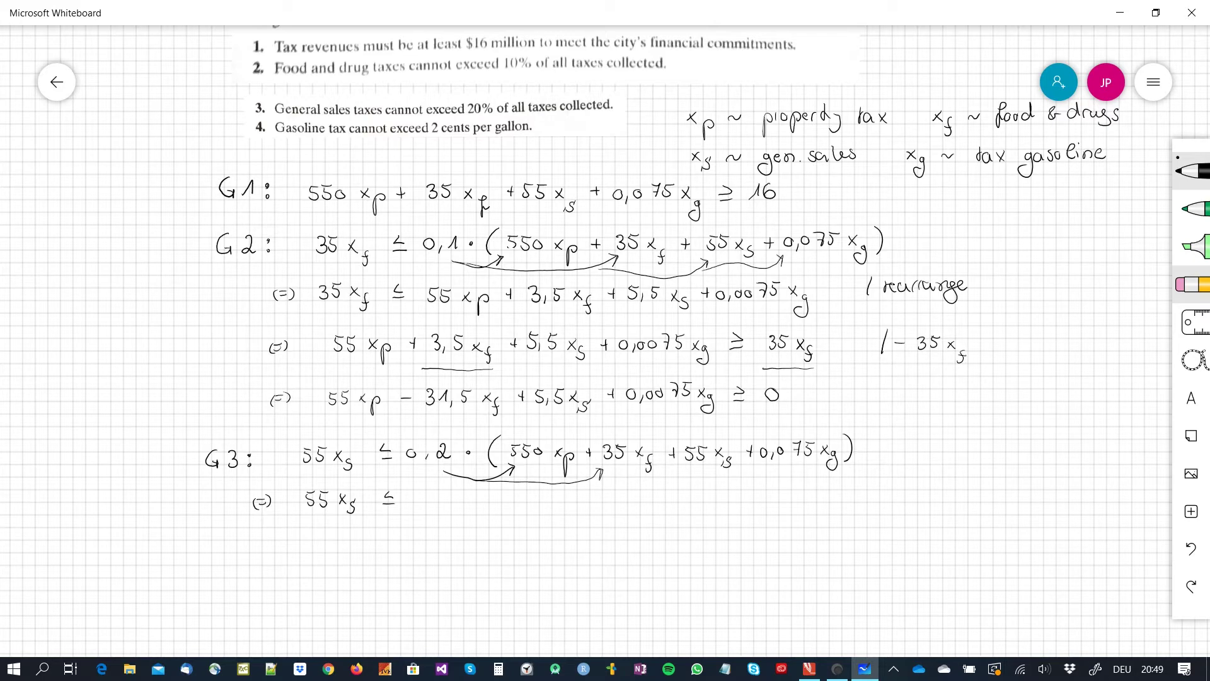
mouse_move(509, 481)
mouse_down()
mouse_move(688, 472)
mouse_move(722, 494)
mouse_move(753, 476)
mouse_up()
- Write the expanded right-hand side of G3: 110 x_p + 7 x_f + 11 x_s + 0,015 x_g
mouse_move(431, 521)
mouse_down()
mouse_move(422, 532)
mouse_move(480, 530)
mouse_up()
mouse_move(480, 522)
mouse_down()
mouse_move(487, 545)
mouse_move(561, 531)
mouse_up()
drag(561, 521, 563, 546)
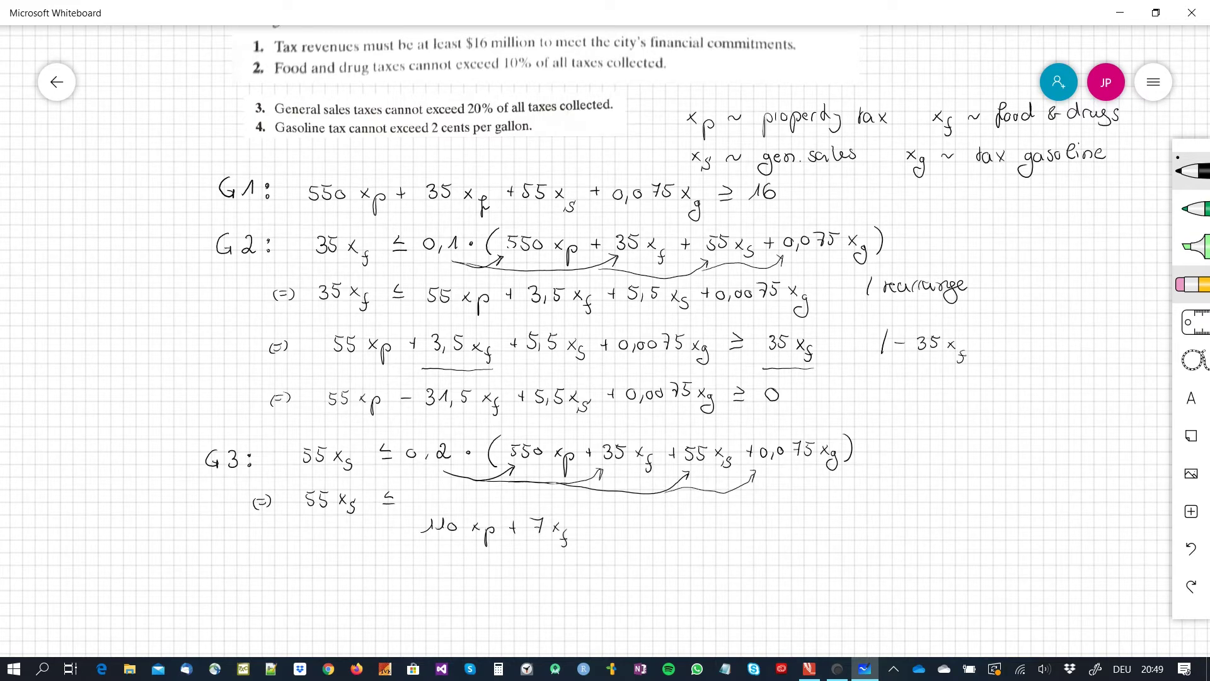
drag(586, 516, 587, 528)
drag(582, 522, 641, 525)
mouse_move(640, 517)
mouse_down()
mouse_move(632, 525)
mouse_move(644, 534)
mouse_move(677, 520)
mouse_move(703, 530)
mouse_up()
drag(716, 514, 731, 526)
mouse_move(727, 511)
mouse_down()
mouse_move(737, 526)
mouse_move(774, 523)
mouse_move(775, 538)
mouse_up()
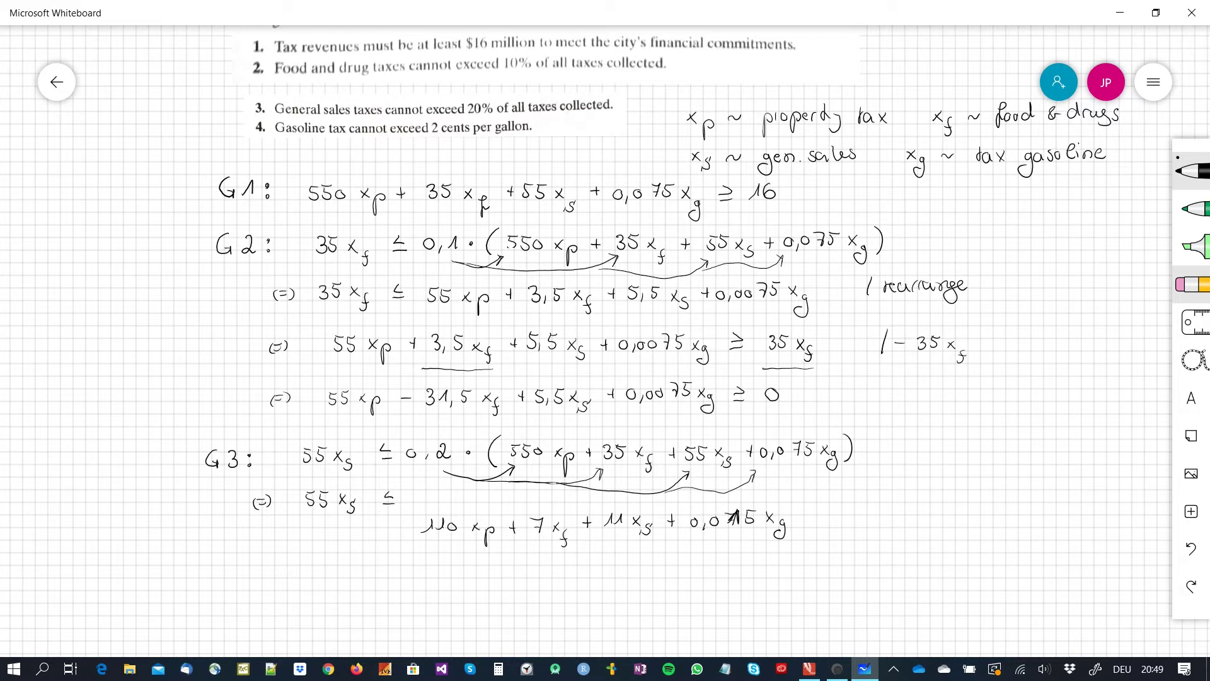
- Underline 55 x_s and 11 x_s in the expanded G3 line and note "/ - 11 x_s" and "/ rearrange" beside it
drag(351, 526, 308, 530)
drag(654, 541, 607, 545)
drag(874, 496, 867, 523)
drag(882, 506, 925, 520)
mouse_move(979, 497)
mouse_down()
mouse_move(974, 513)
mouse_move(993, 502)
mouse_up()
mouse_move(993, 506)
mouse_down()
mouse_move(1034, 501)
mouse_move(1059, 518)
mouse_up()
drag(1056, 508, 1072, 504)
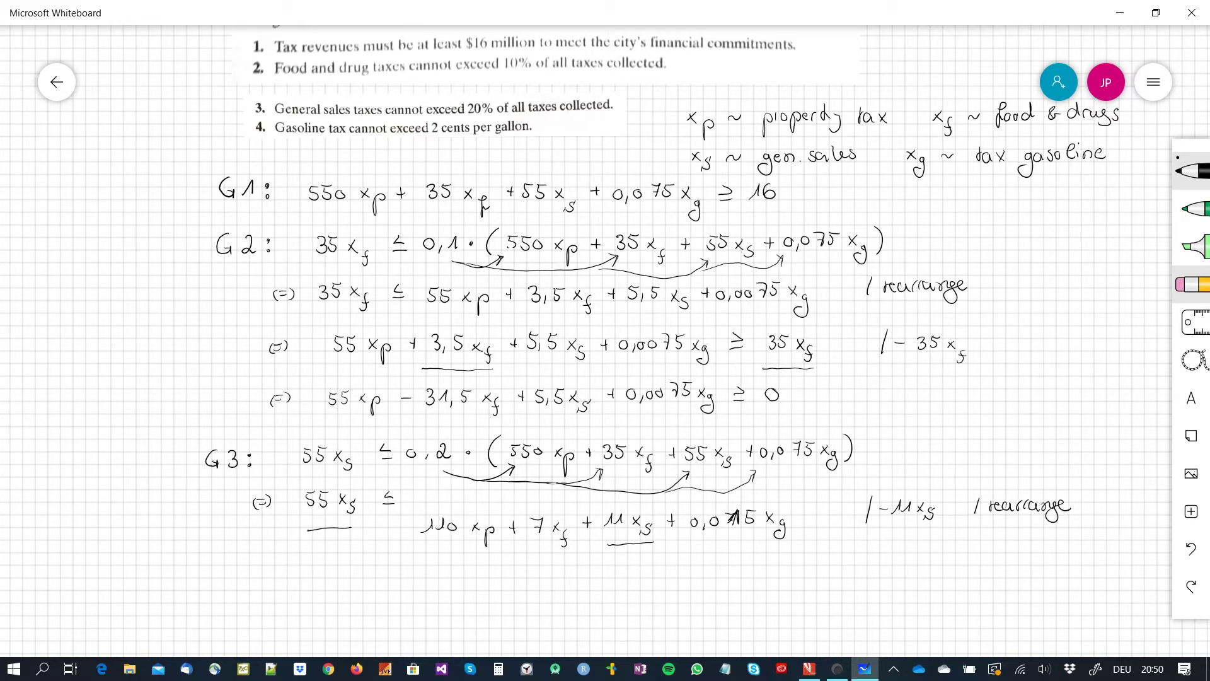
- Start the final equivalent G3 line with the equivalence sign and 110 x_p + 7 x_f - 44 x_s
drag(253, 580, 251, 591)
drag(255, 583, 261, 583)
drag(255, 588, 261, 587)
drag(263, 578, 265, 591)
drag(419, 583, 430, 580)
drag(437, 574, 473, 581)
drag(472, 571, 477, 594)
drag(477, 579, 513, 576)
drag(528, 568, 561, 589)
drag(581, 575, 646, 579)
mouse_move(645, 570)
mouse_down()
mouse_move(637, 580)
mouse_move(649, 587)
mouse_up()
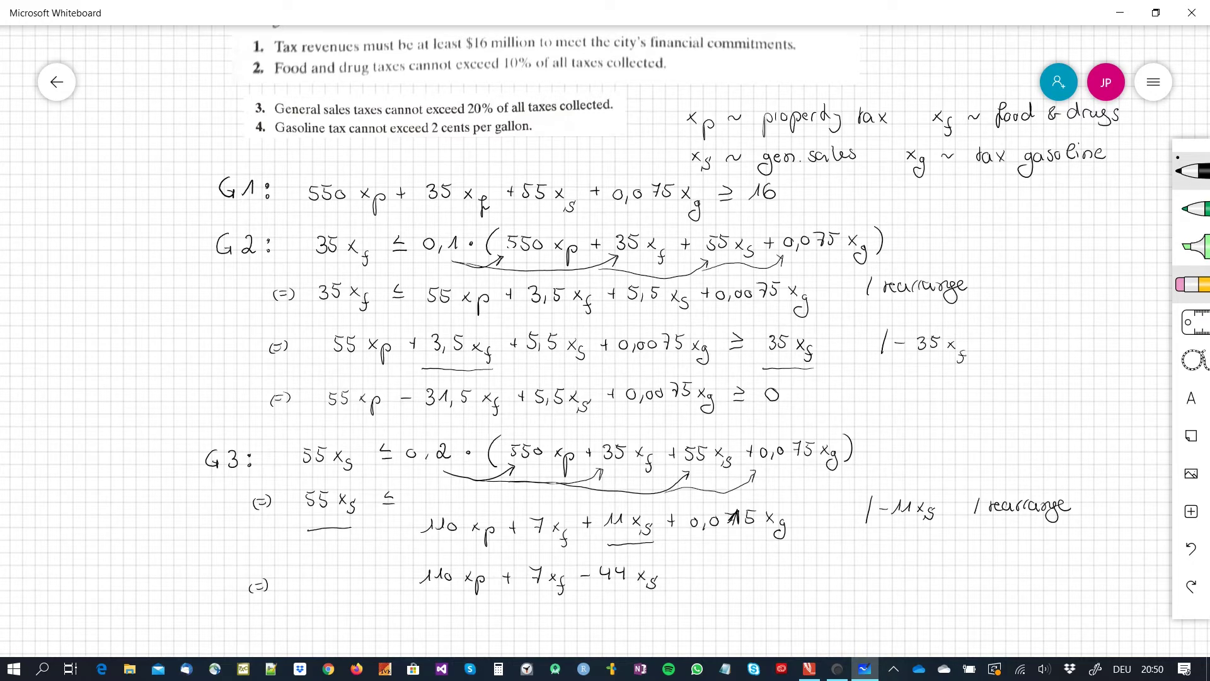
- Complete the final G3 line with + 0,015 x_g ≥ 0
drag(672, 572, 681, 571)
mouse_move(677, 566)
mouse_down()
mouse_move(676, 576)
mouse_move(705, 576)
mouse_up()
drag(723, 567, 746, 574)
drag(747, 564, 773, 573)
drag(774, 565, 770, 588)
drag(809, 558, 809, 566)
mouse_move(805, 571)
mouse_down()
mouse_move(850, 567)
mouse_move(841, 557)
mouse_up()
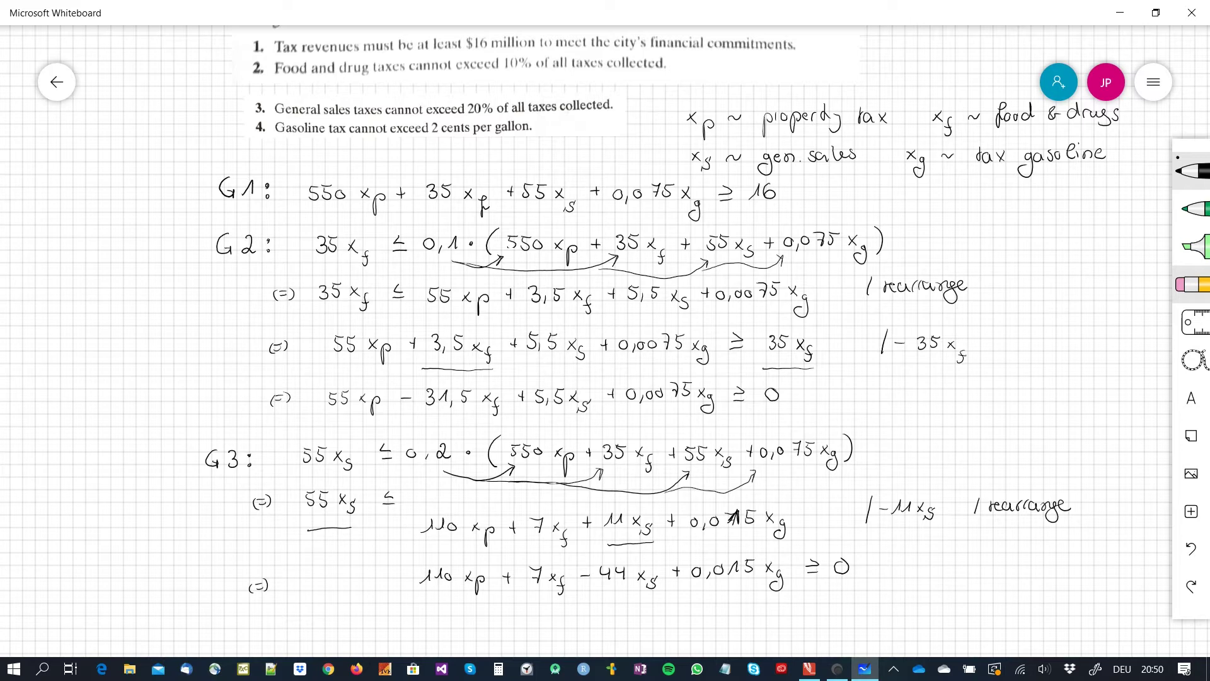
- Write the label "G4:" below G3 and add its gasoline tax constraint x_g ≤ 2
drag(212, 621, 233, 626)
drag(231, 620, 232, 636)
click(245, 623)
click(246, 634)
drag(755, 615, 761, 625)
drag(761, 616, 761, 639)
drag(808, 610, 808, 618)
drag(799, 623, 845, 622)
scroll(605, 340, down, 2)
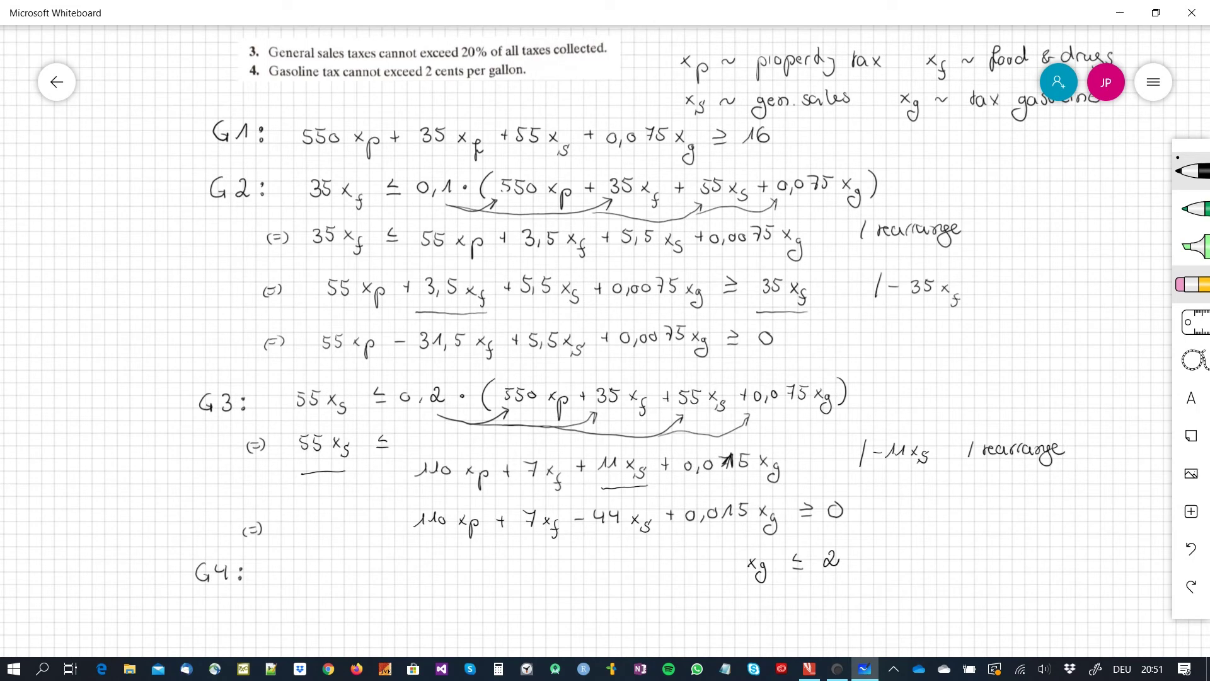
- Write the non-negativity condition for "all variables" below the G4 constraint
drag(484, 614, 582, 620)
drag(584, 615, 592, 620)
click(546, 600)
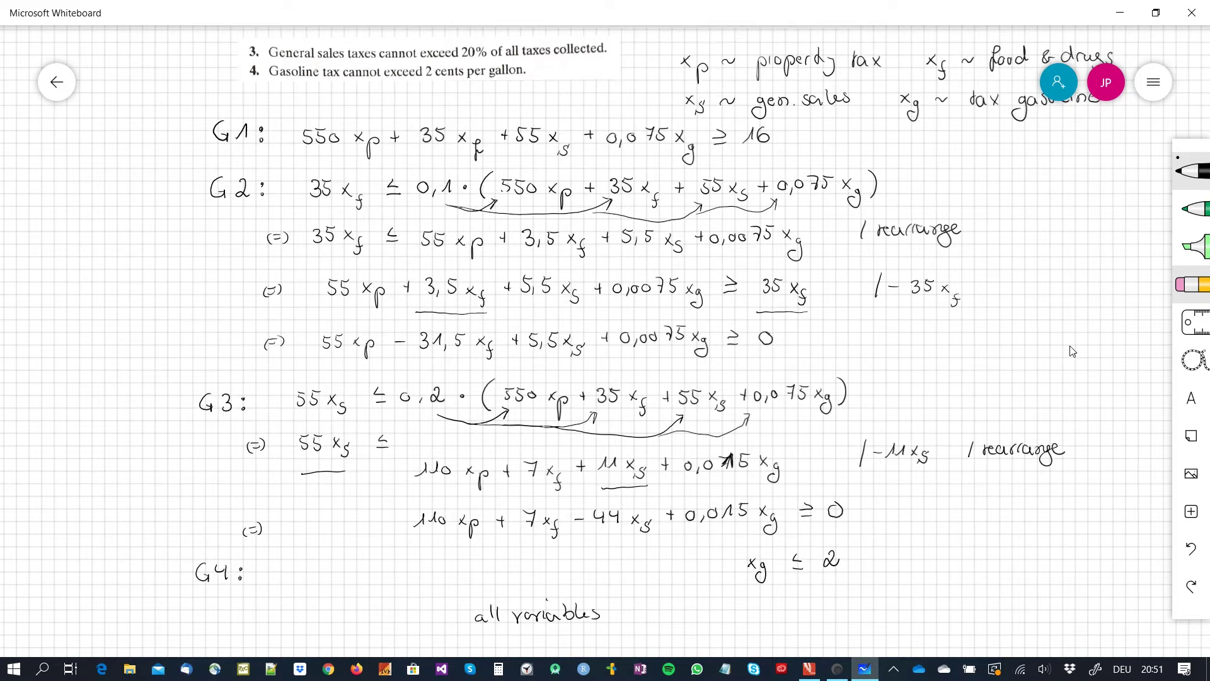
mouse_move(629, 607)
mouse_down()
mouse_move(643, 620)
mouse_move(659, 611)
mouse_up()
click(837, 668)
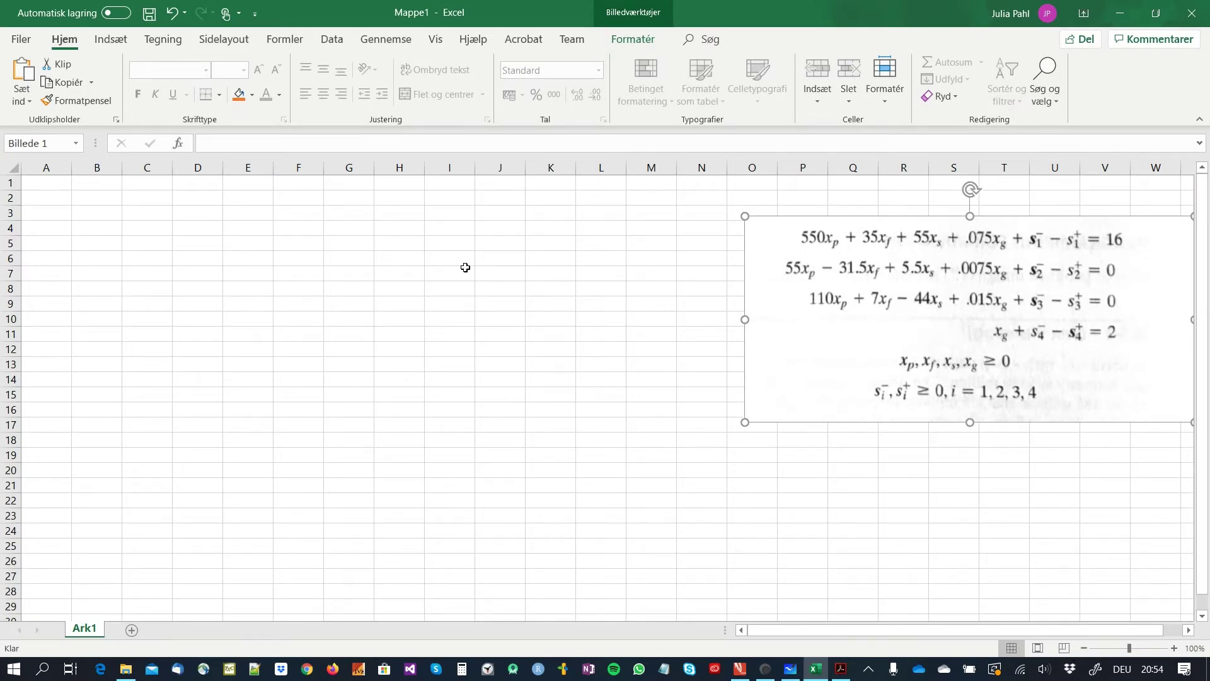
- In Excel, move the equations picture slightly up and enter the headers xp, xf, xs and xg in C2 to F2
drag(810, 337, 784, 312)
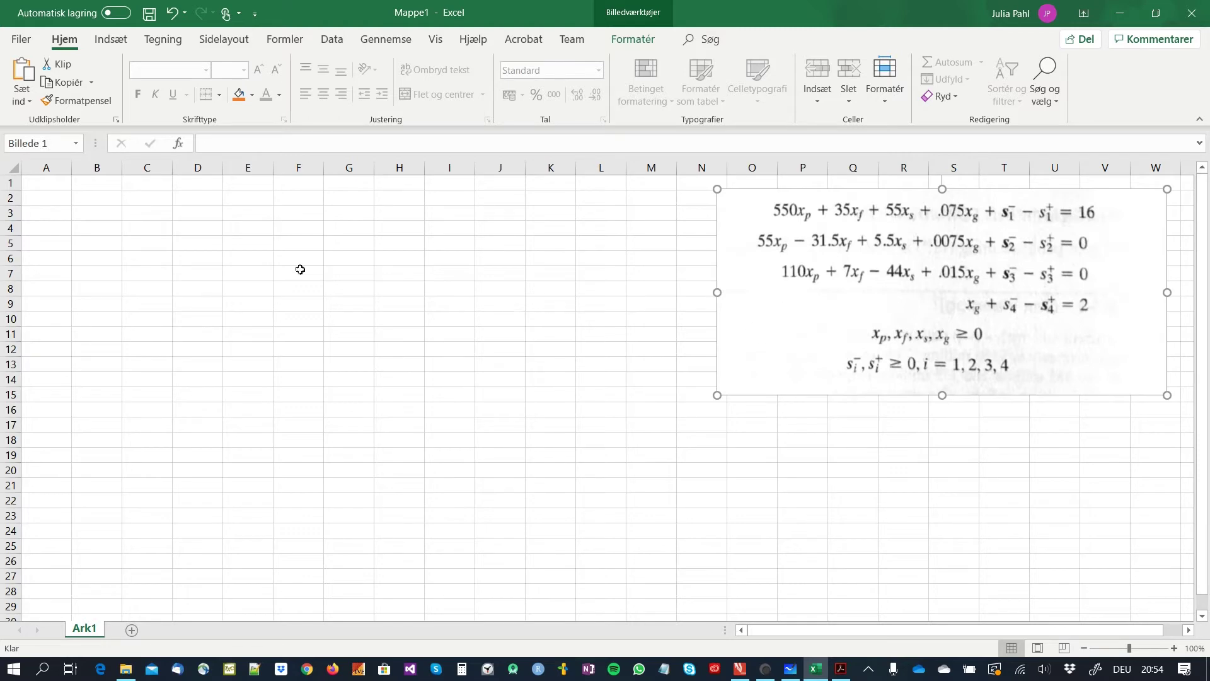
click(159, 196)
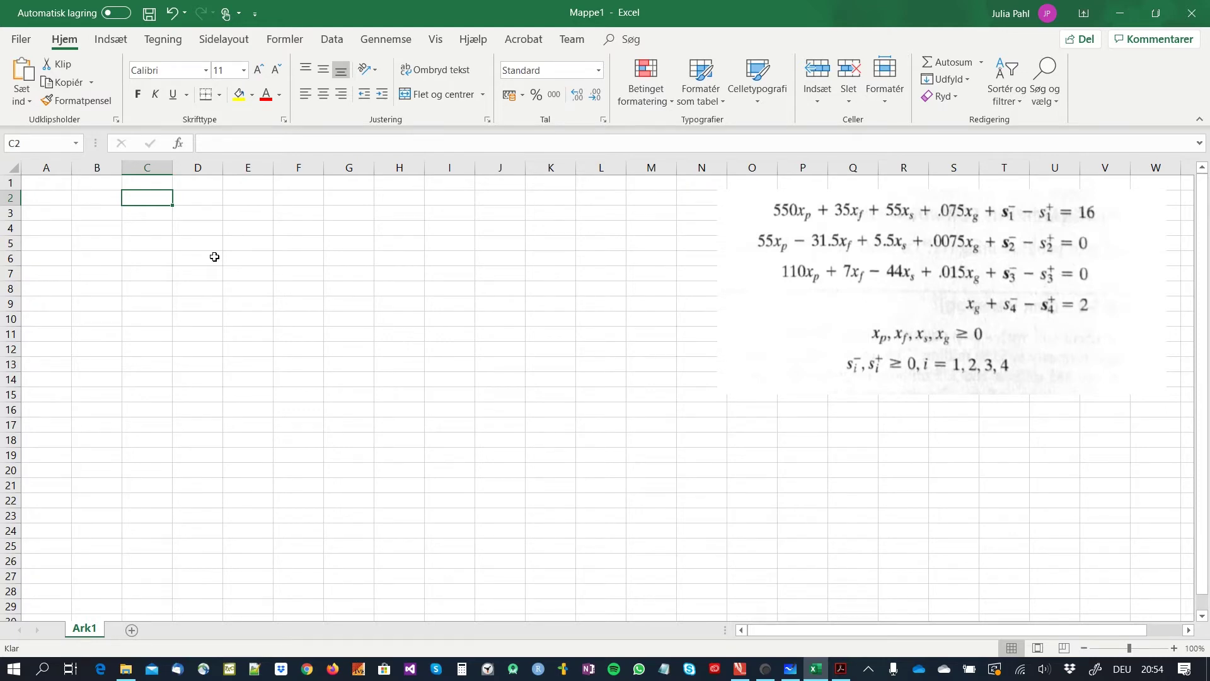
text(xp)
key(Right)
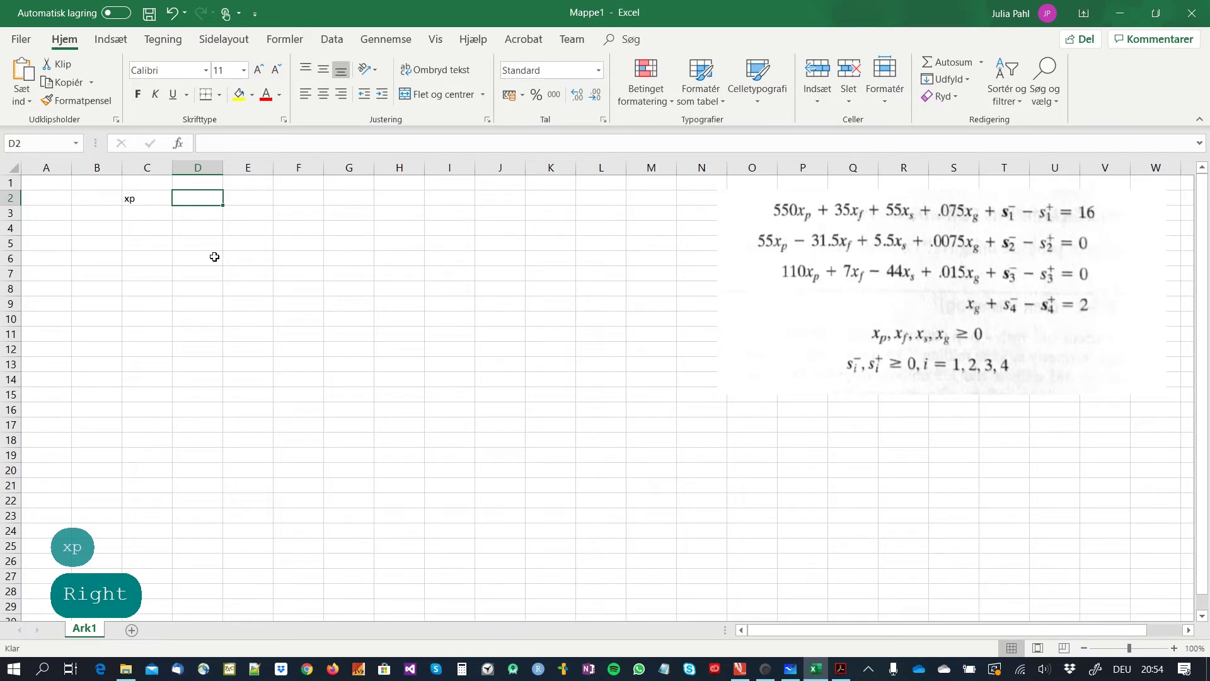
text(xf)
key(Right)
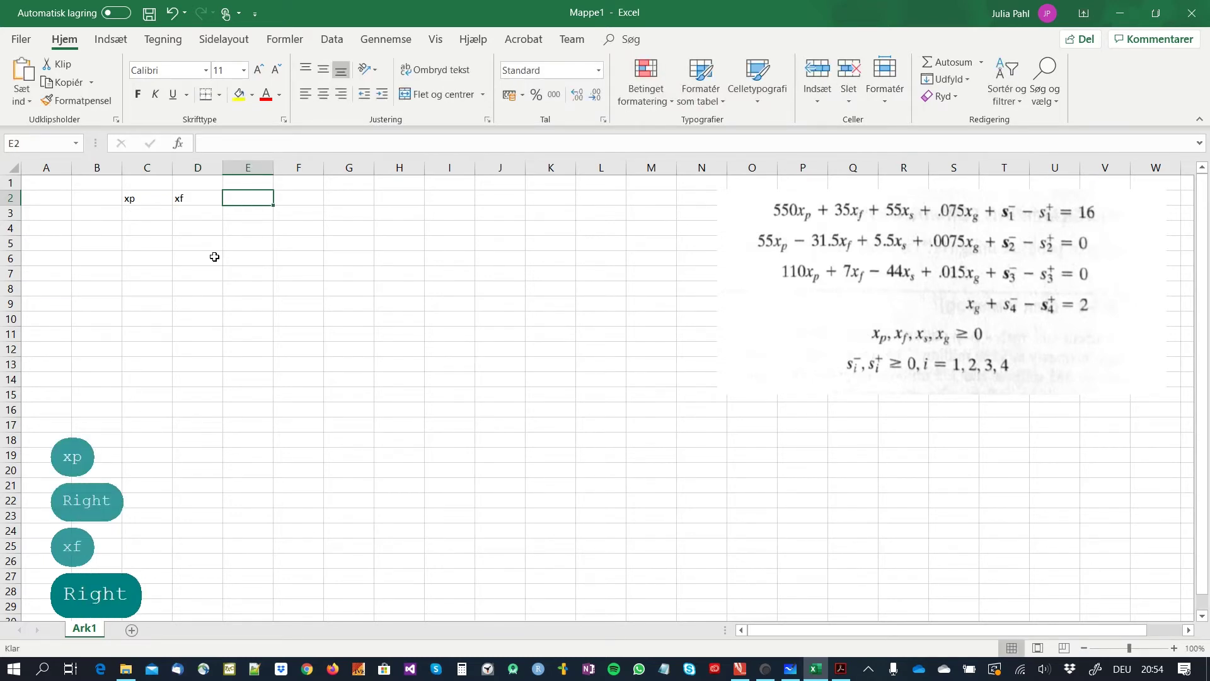
text(xs)
key(Right)
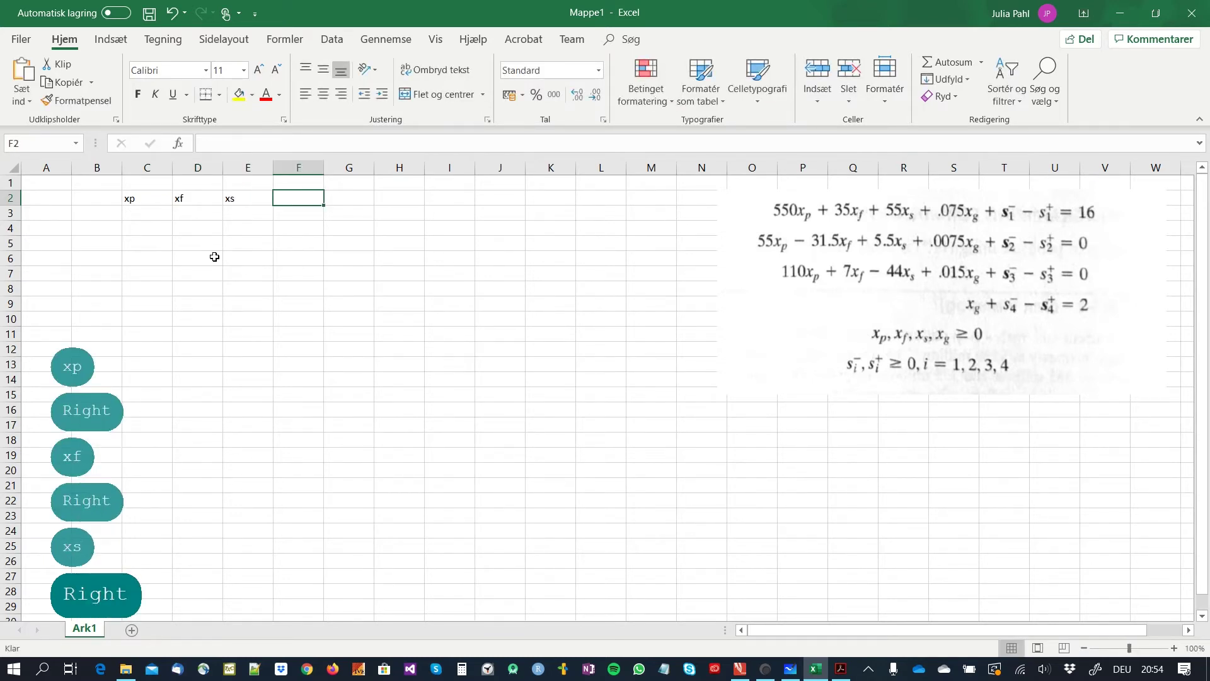
text(xg)
key(Right)
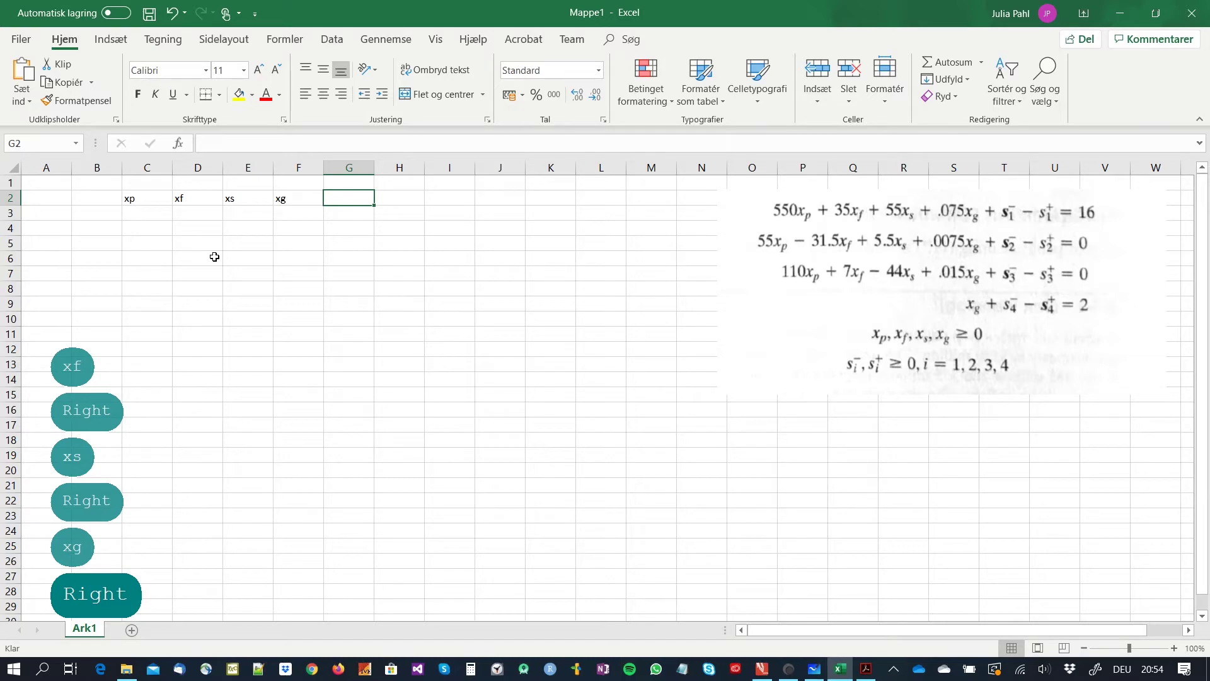
- Enter the headers s1- and s1+ in G2 and H2 and narrow columns G and H
text(s1)
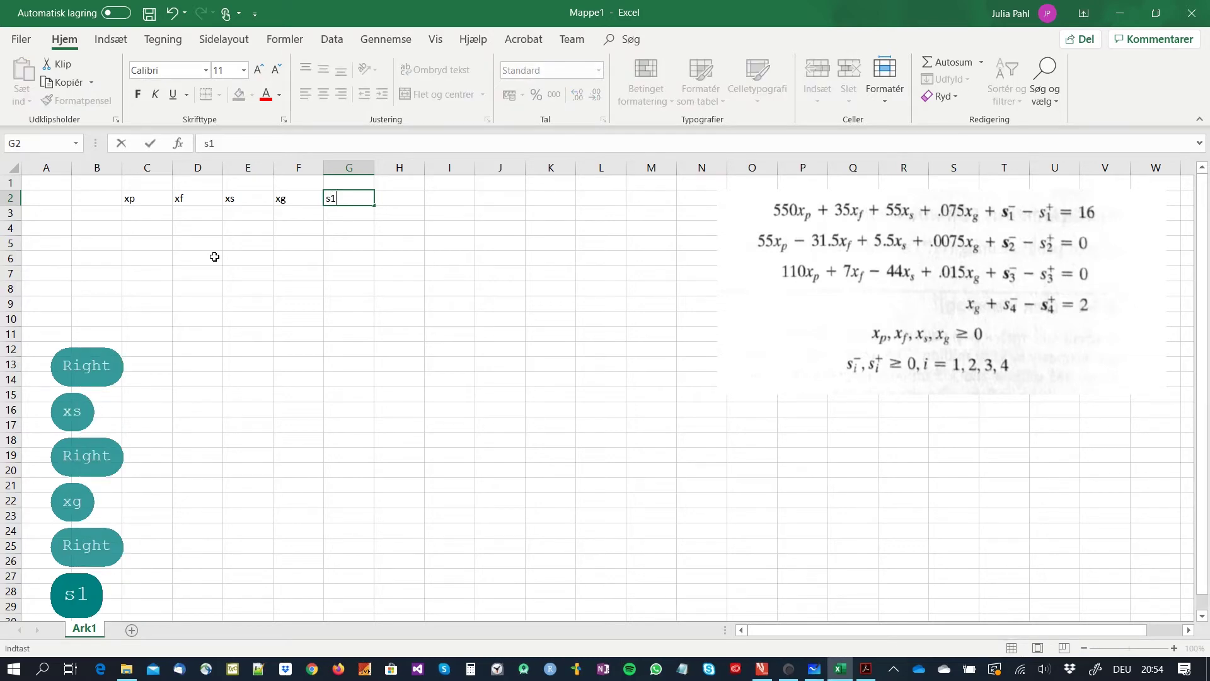
text(-)
key(Right)
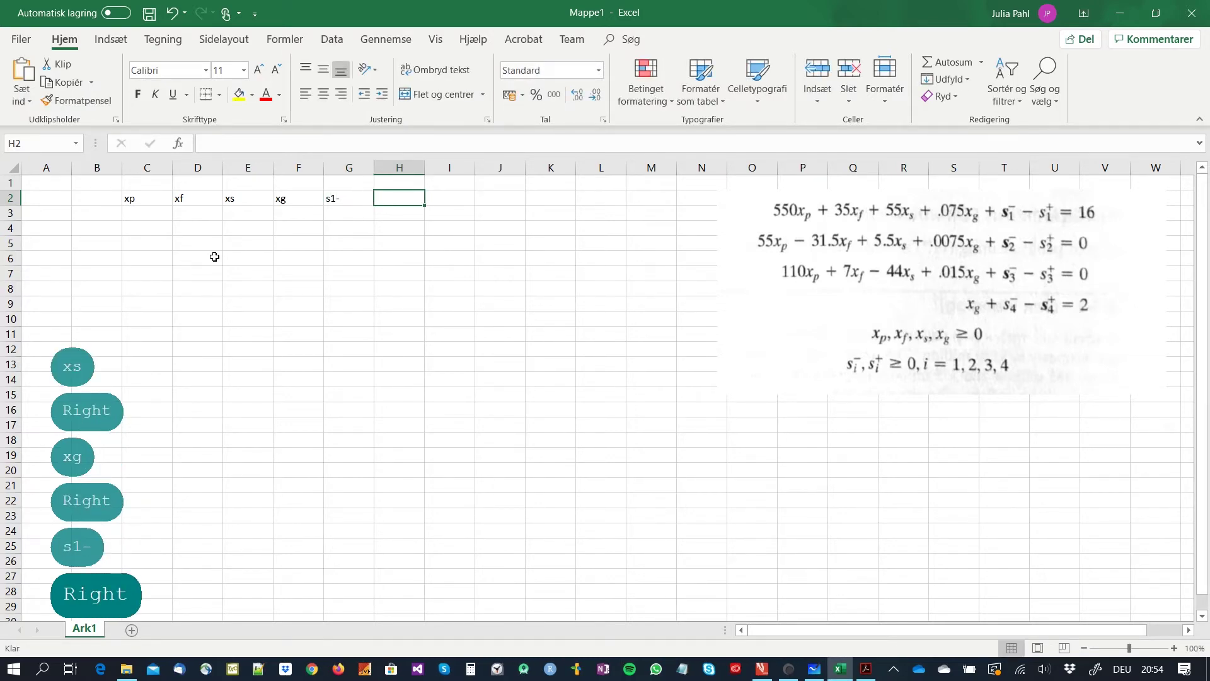
text(s1+)
key(Return)
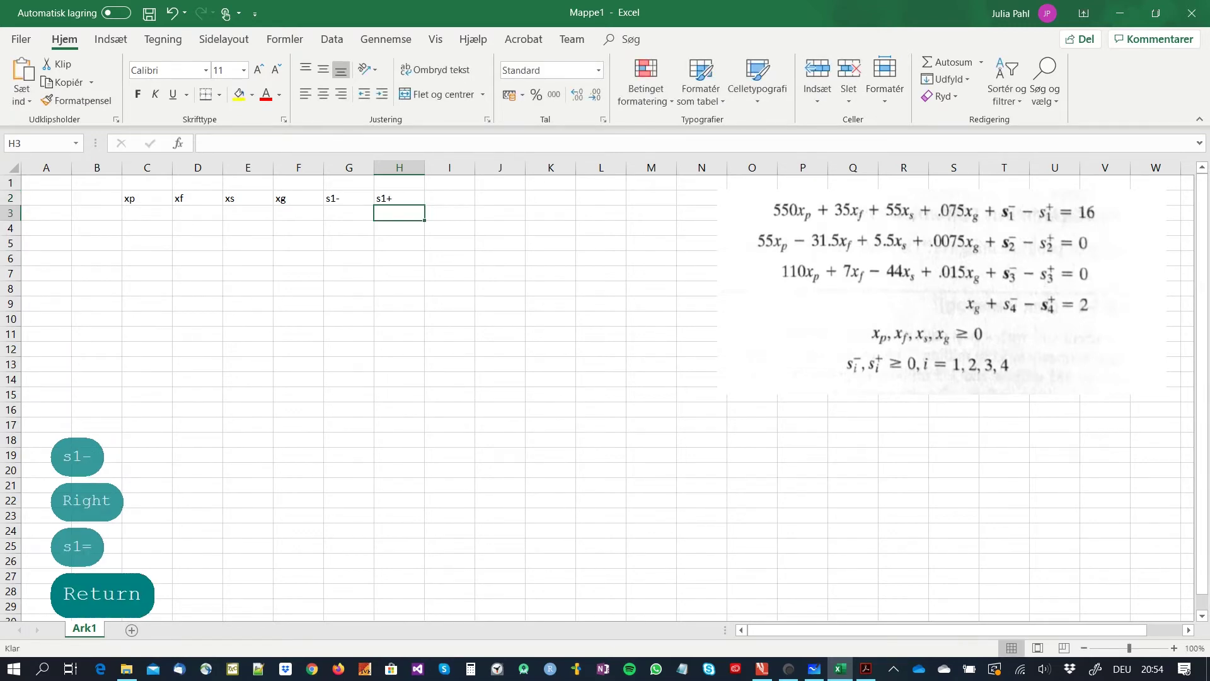
mouse_move(337, 167)
mouse_down()
mouse_move(388, 166)
mouse_move(344, 167)
mouse_up()
click(389, 215)
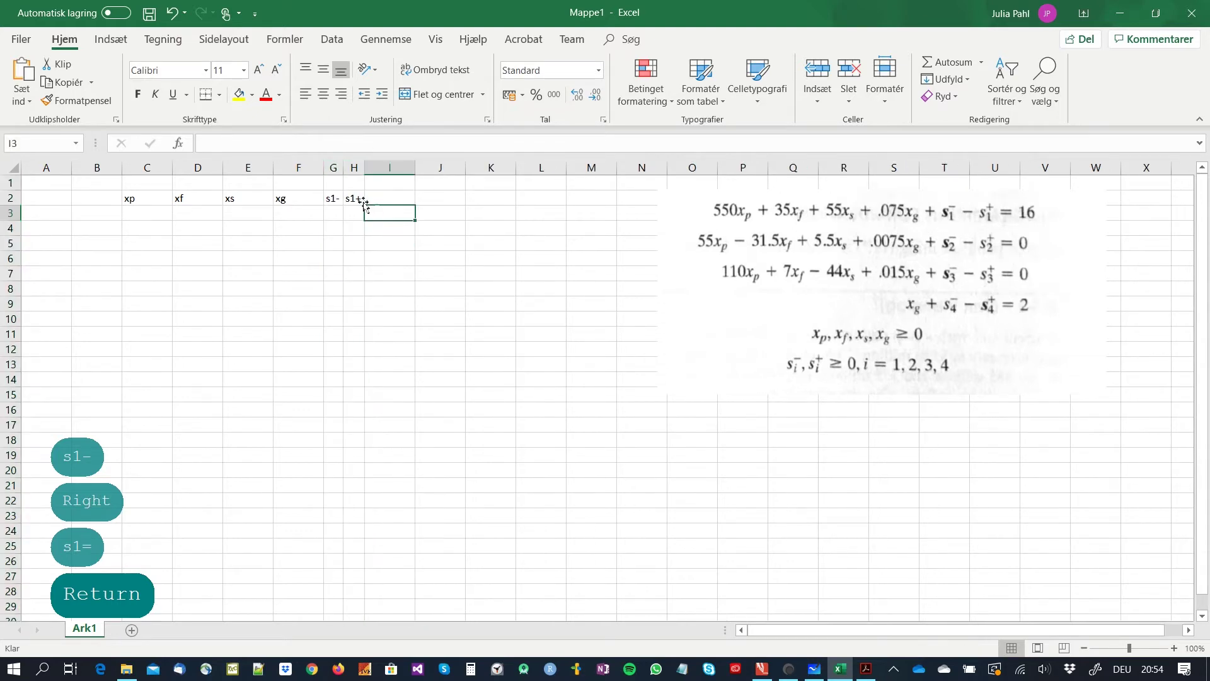
- Shift the equations picture aside and copy columns G:H into I:J, K:L and M:N
drag(690, 201, 765, 196)
drag(333, 165, 357, 161)
key(ctrl+c)
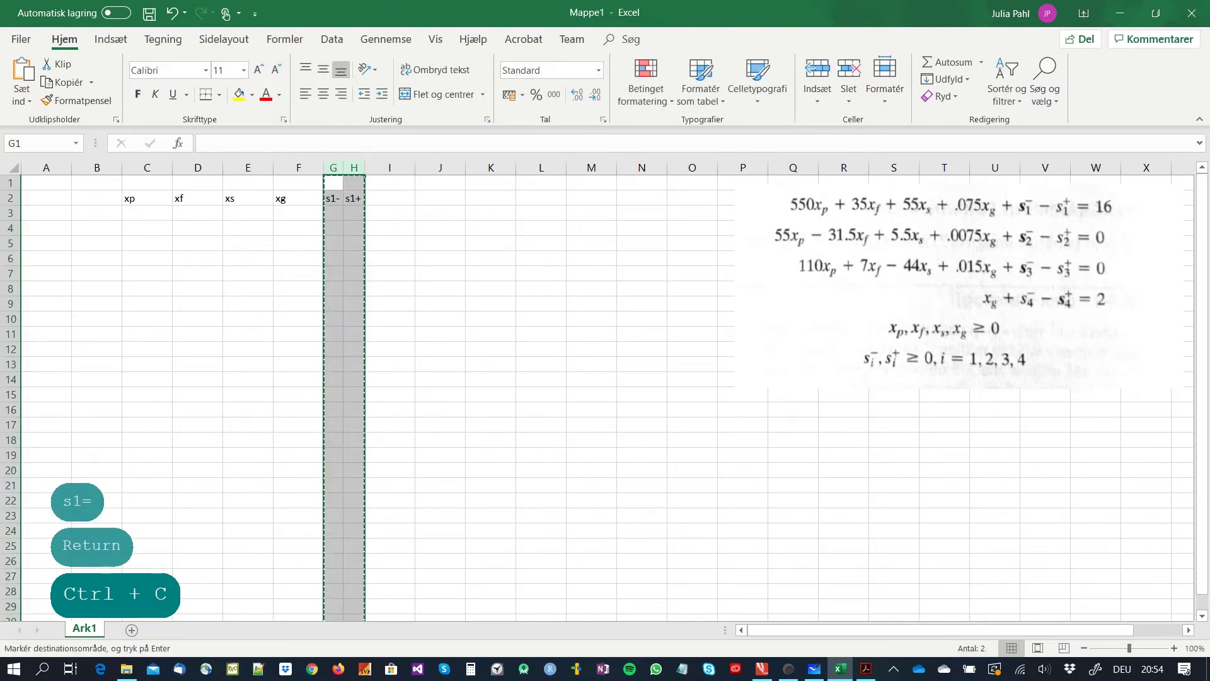
drag(389, 167, 438, 166)
key(ctrl+v)
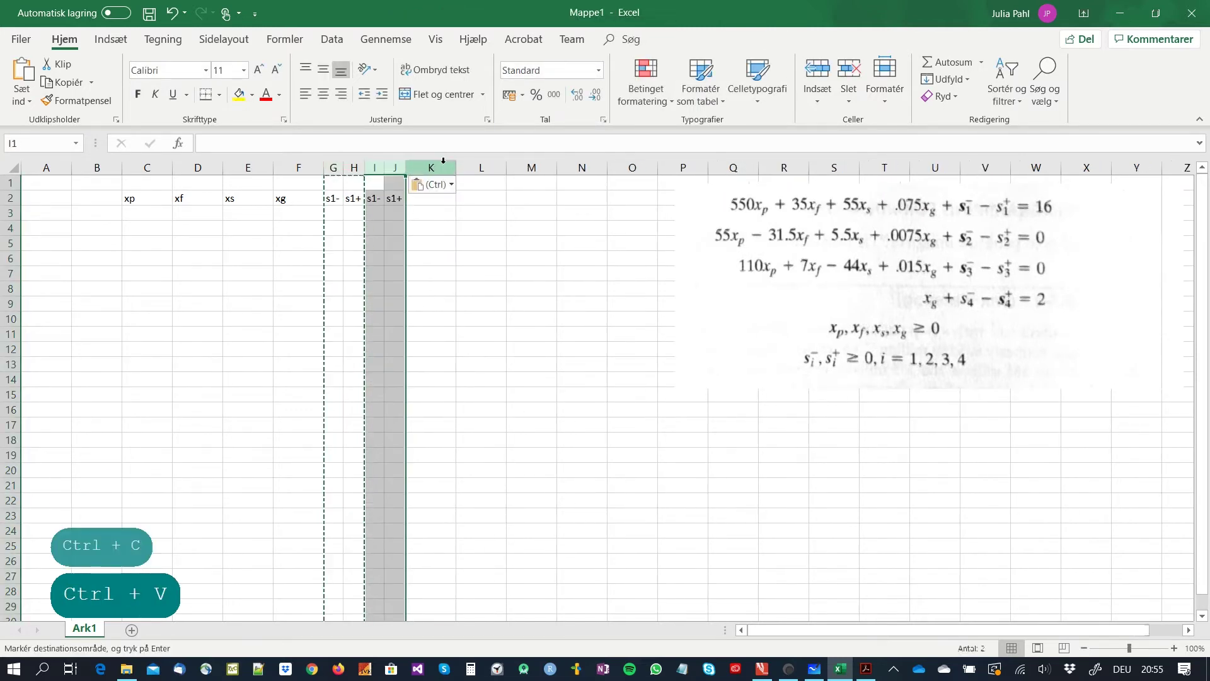
drag(448, 165, 508, 167)
key(ctrl+v)
key(ctrl+v)
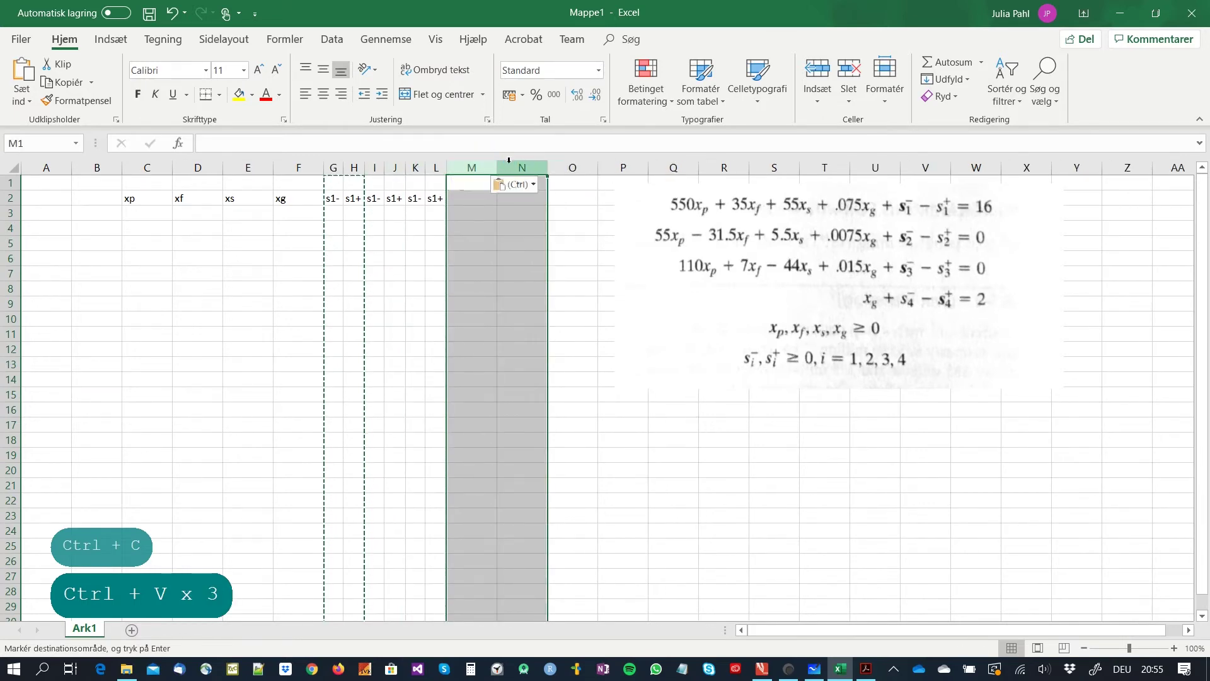
click(415, 258)
key(Escape)
- Change the copied headers in I2 and J2 to s2- and s2+
click(367, 198)
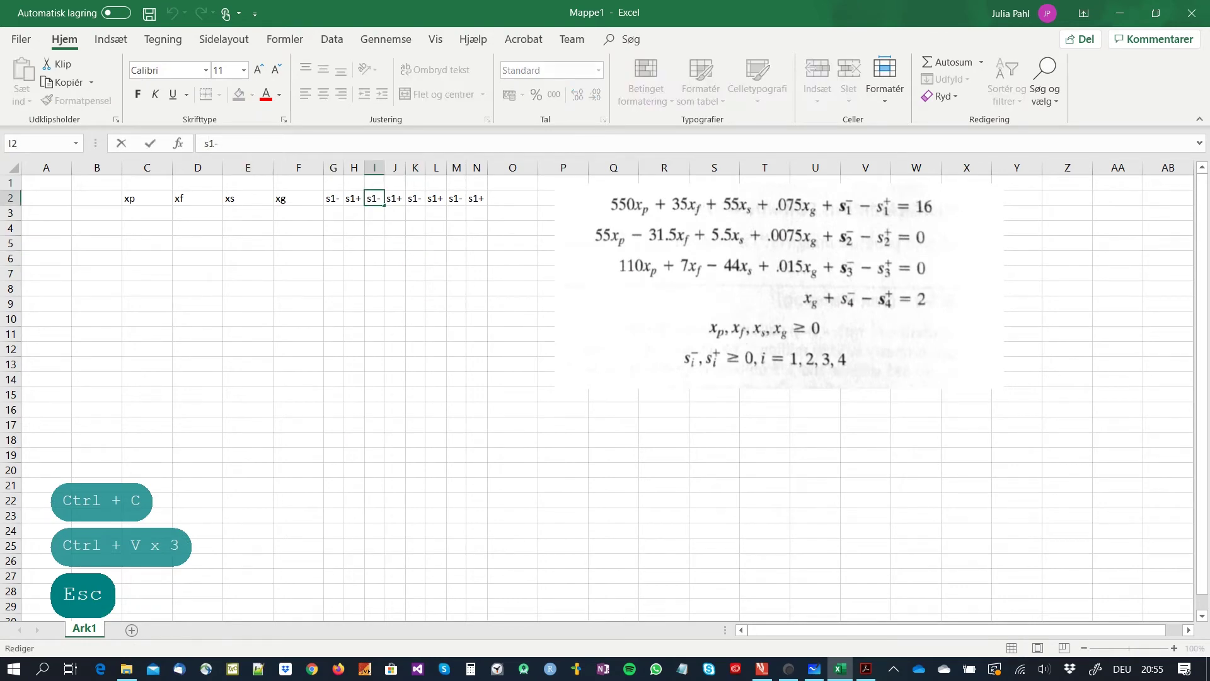
key(Delete)
text(2)
key(Return)
key(Right)
key(Up)
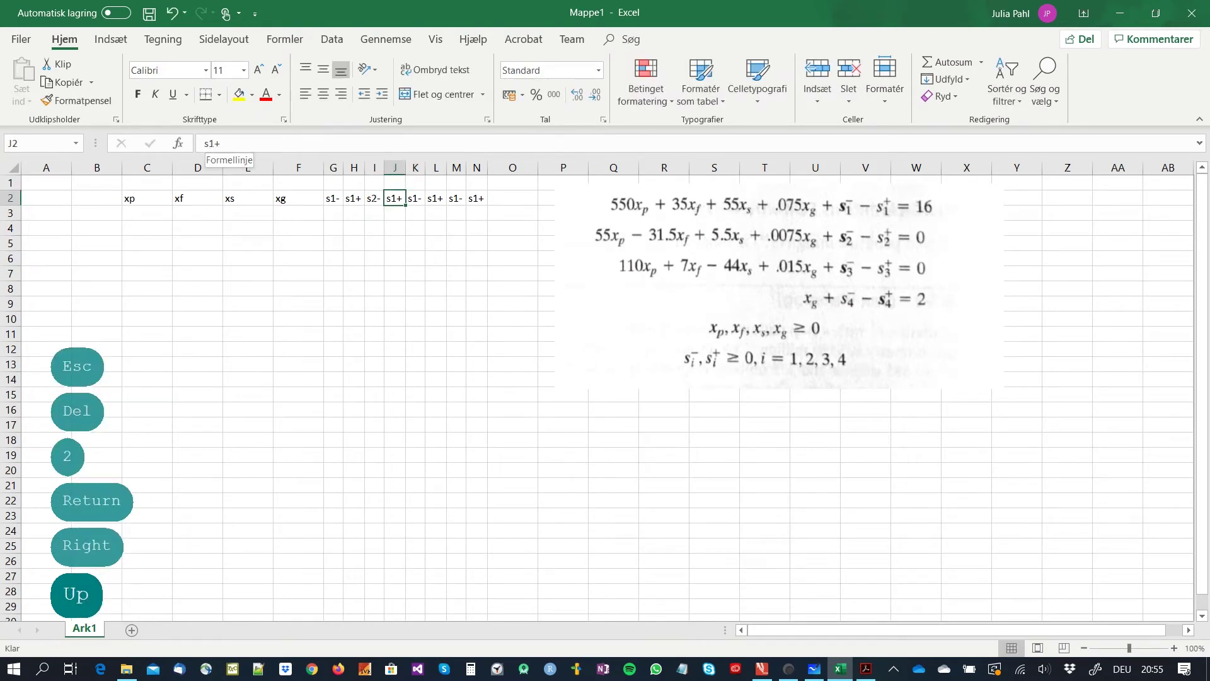
click(210, 144)
key(Delete)
text(2)
key(Return)
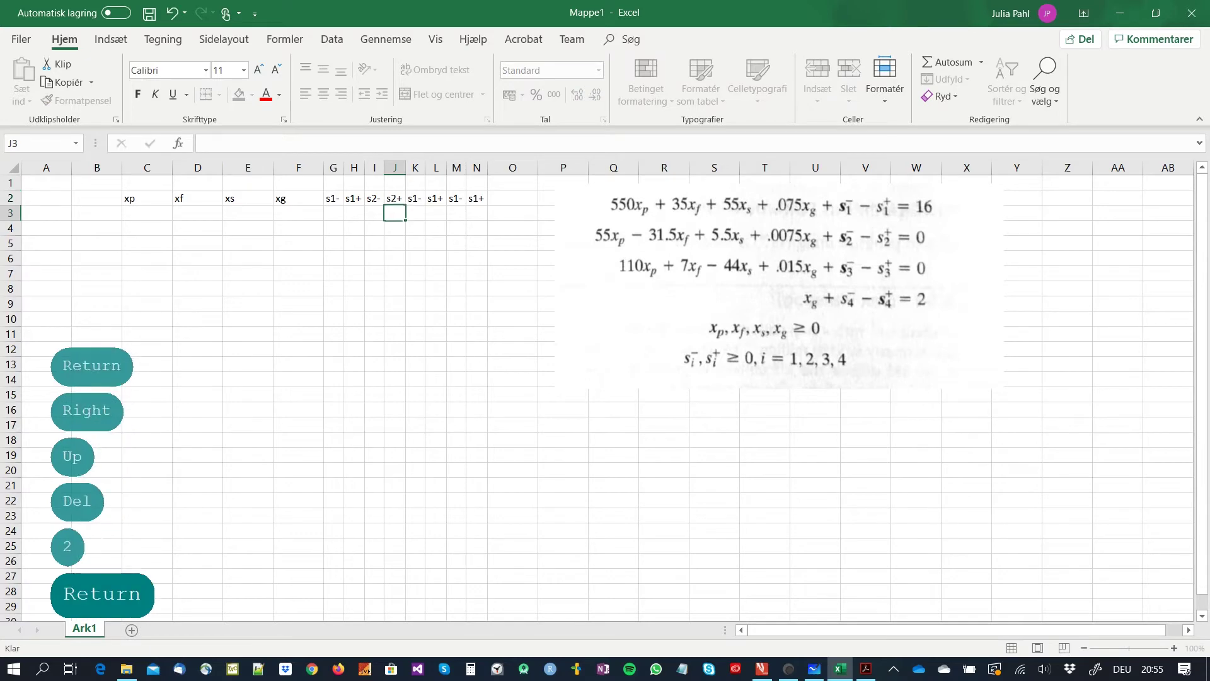
- Change the copied headers in K2 and L2 to s3- and s3+
key(Right)
key(Up)
click(209, 143)
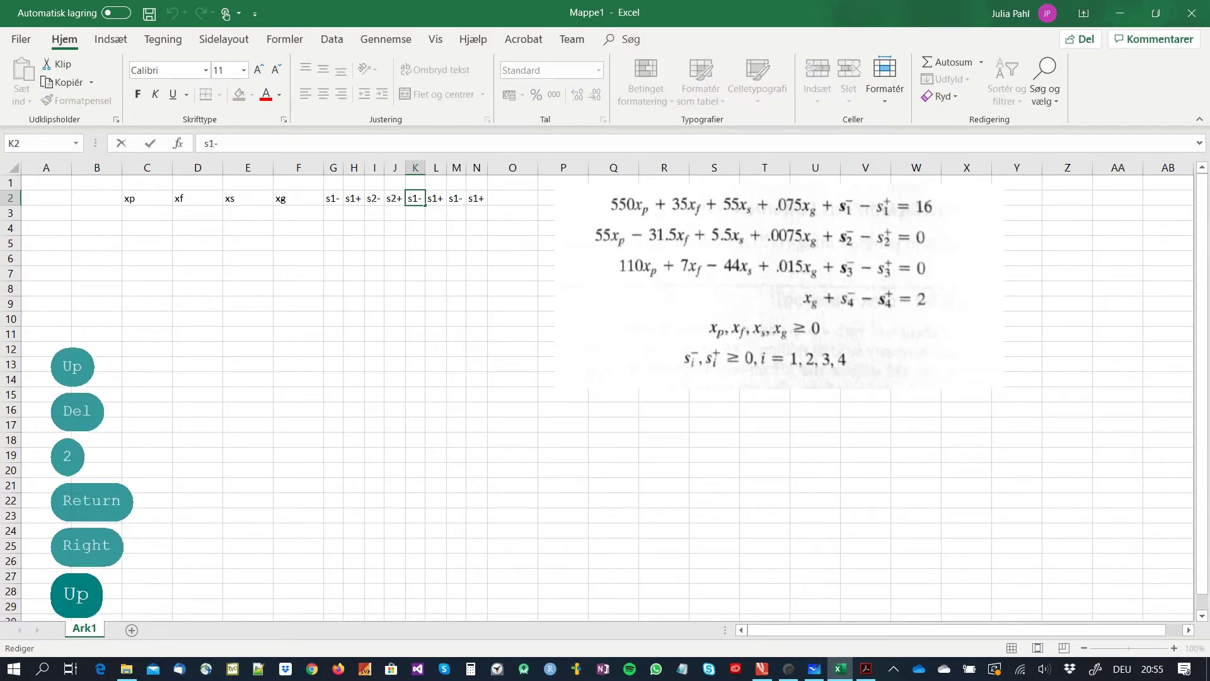
key(Delete)
text(3)
key(Return)
key(Right)
key(Up)
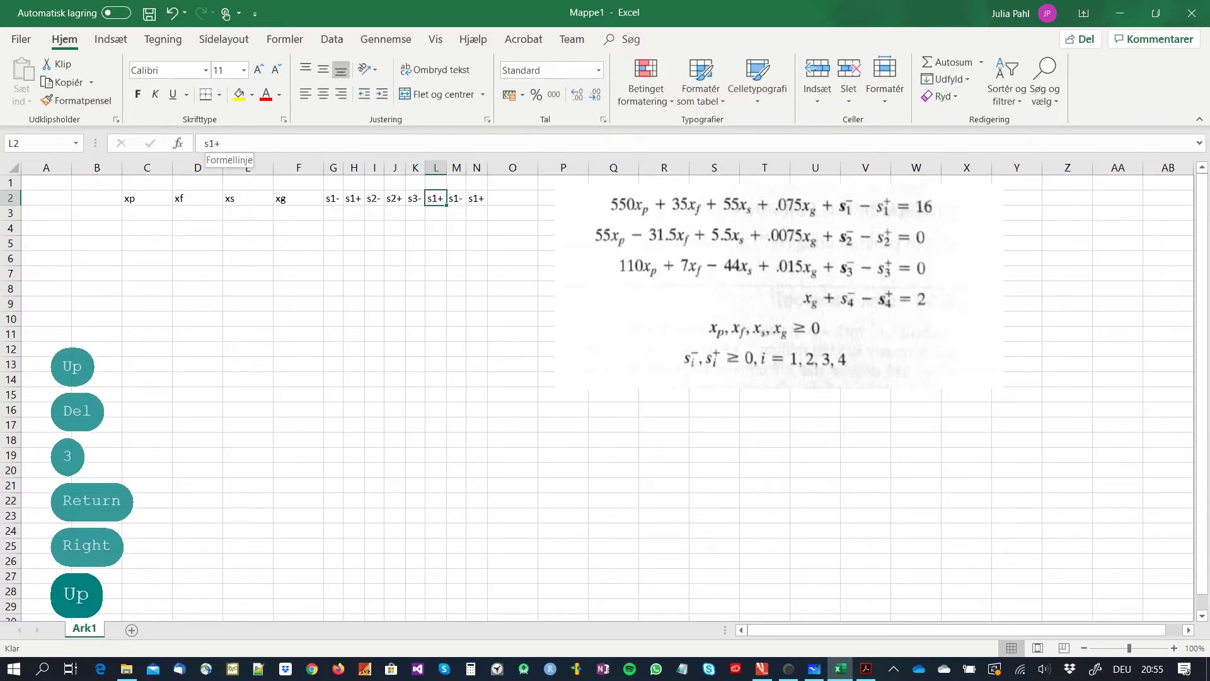
click(209, 144)
key(Delete)
text(3)
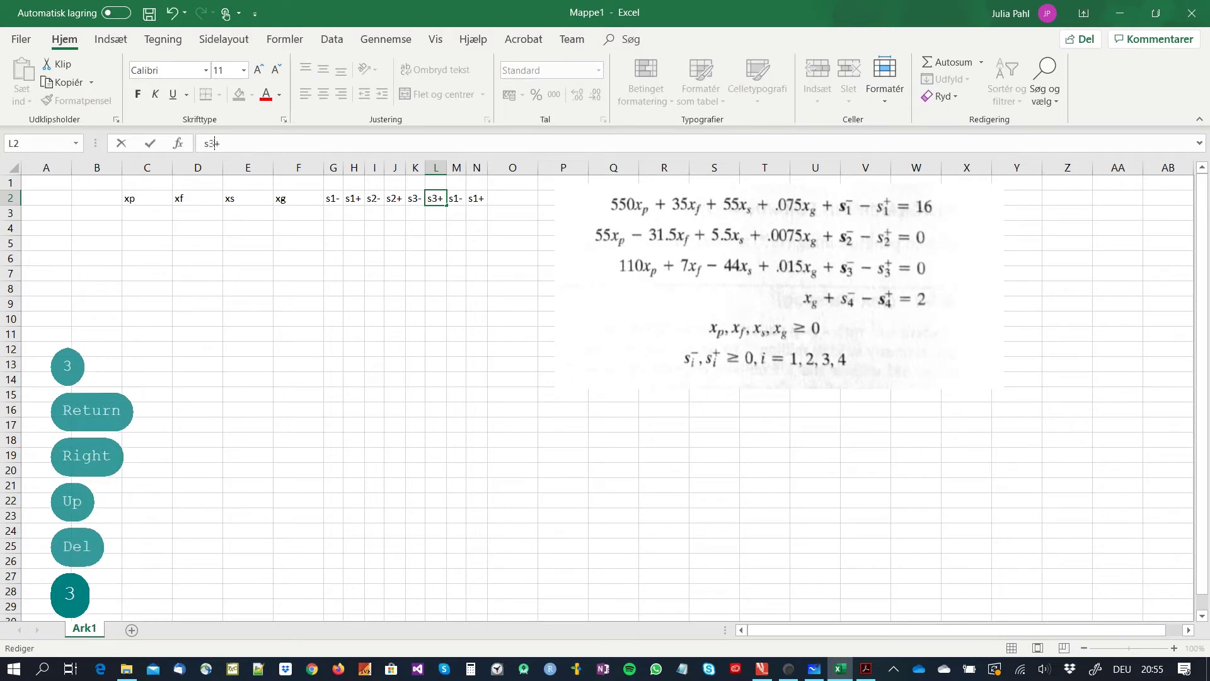
key(Return)
- Change the copied headers in M2 and N2 to s4- and s4+
key(Right)
key(Up)
click(209, 144)
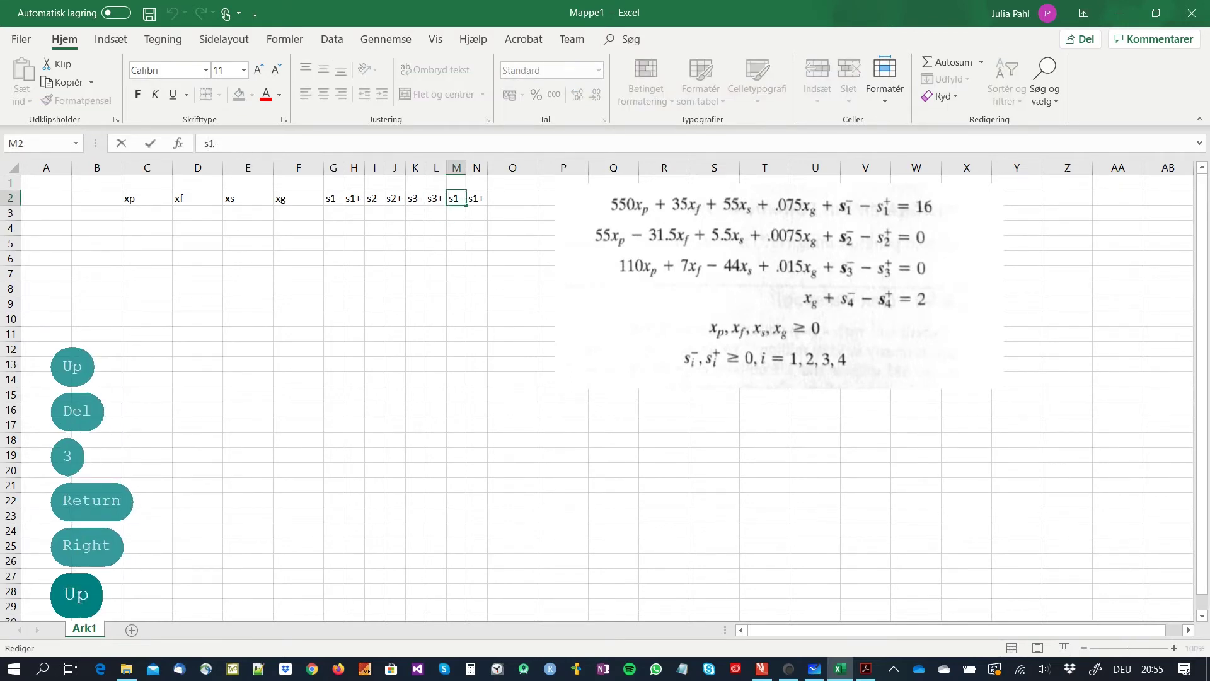
key(Delete)
text(4)
key(Return)
key(Right)
key(Up)
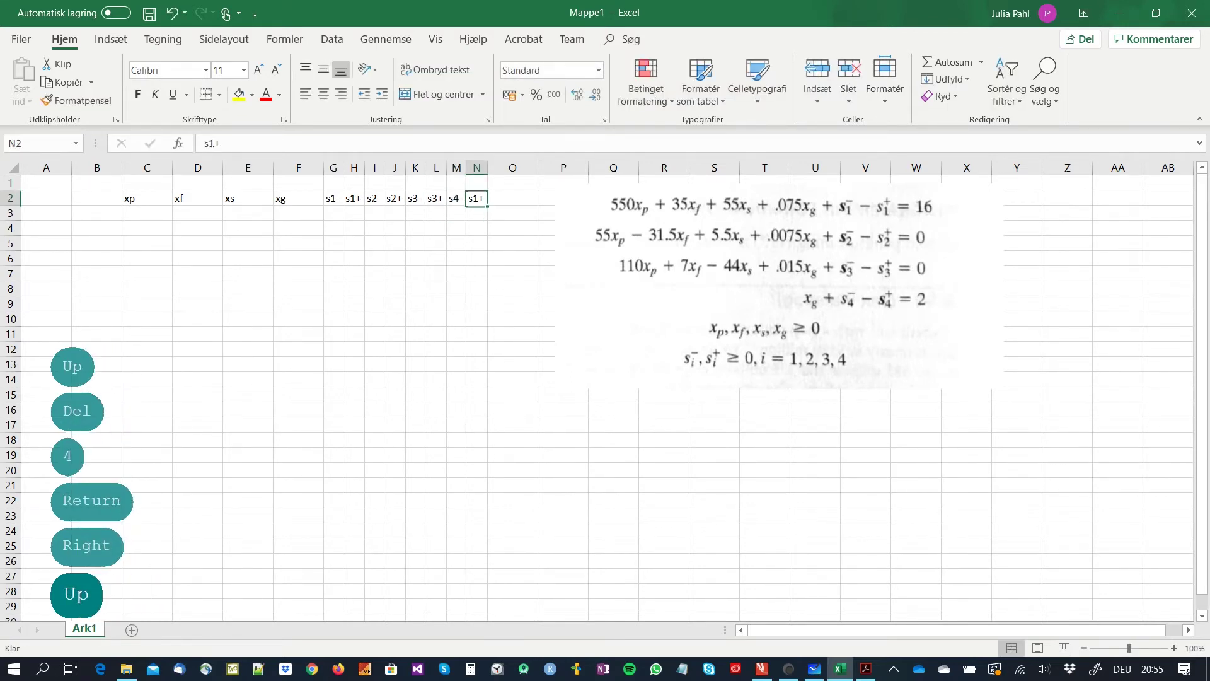
click(209, 143)
key(Delete)
text(4)
key(Return)
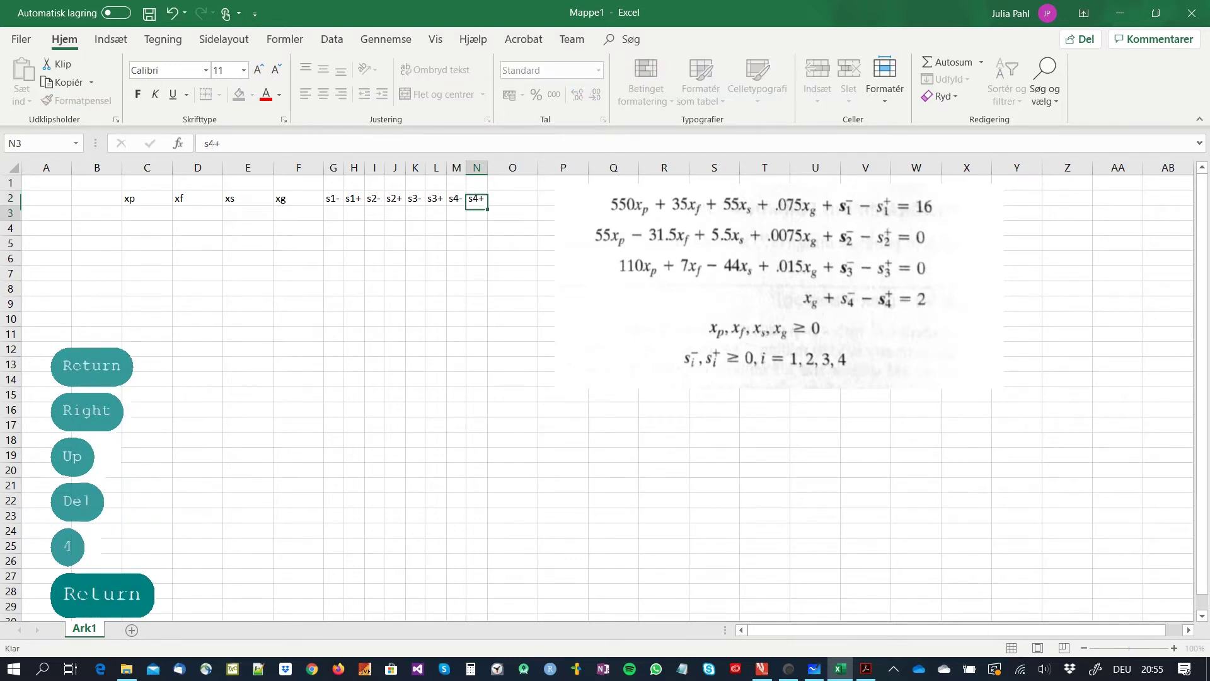
- Narrow columns C to F and apply all borders to the header cells C2:N2
drag(150, 165, 251, 165)
drag(134, 198, 395, 198)
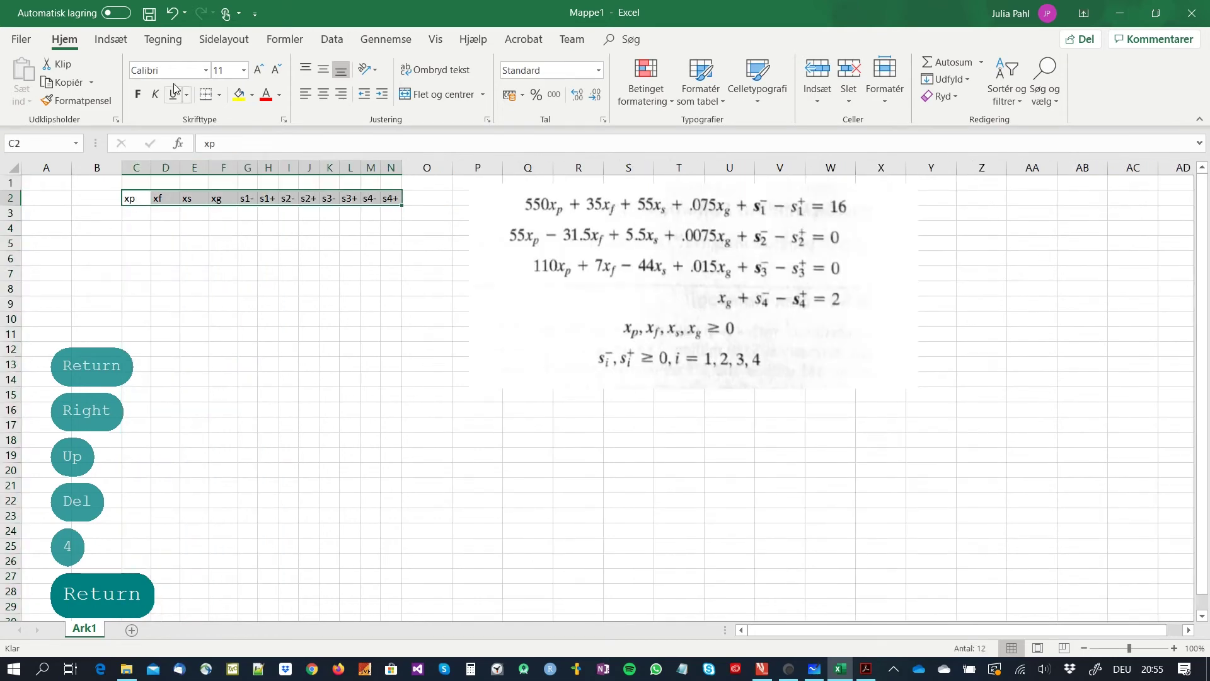
click(218, 95)
click(219, 226)
- Enter G1 in A3 and fill the series down to G4 in A6
click(117, 214)
key(Left)
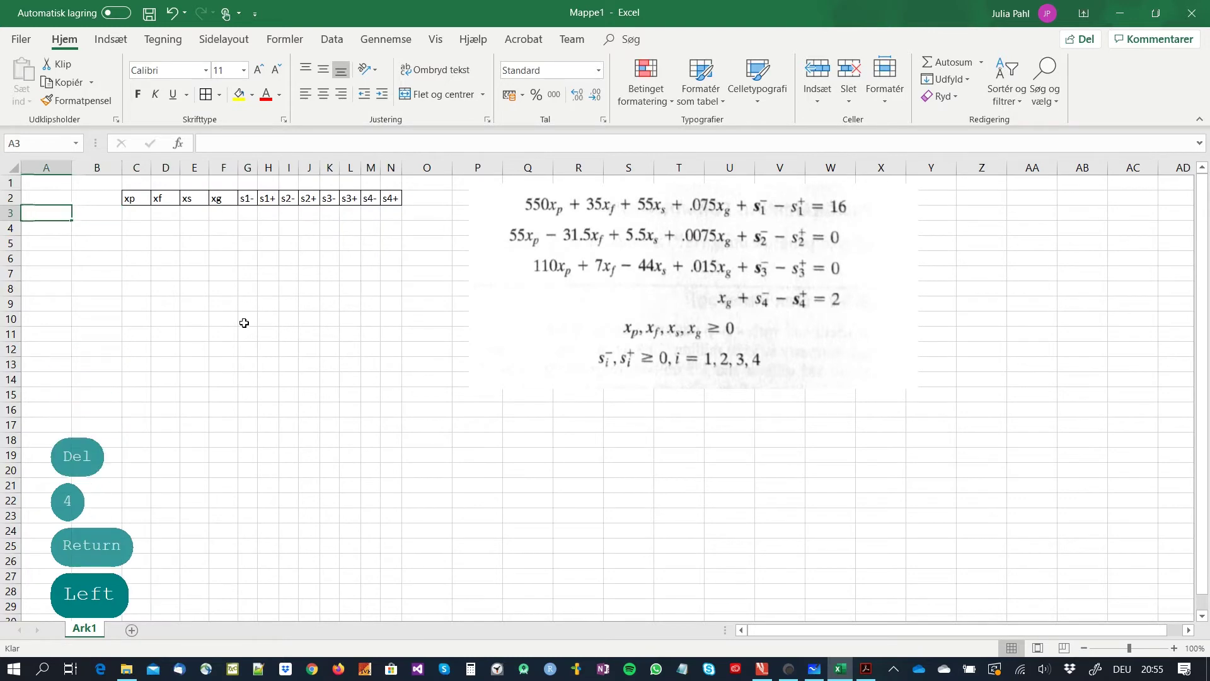
text(G1)
key(Return)
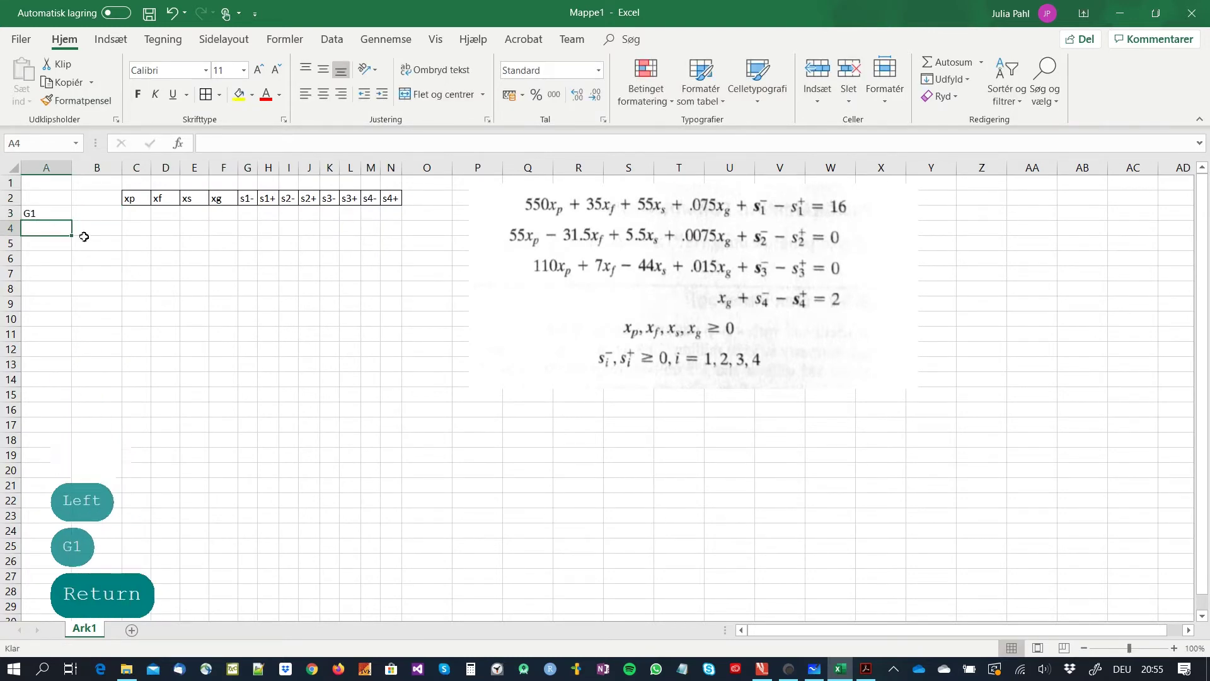
click(64, 216)
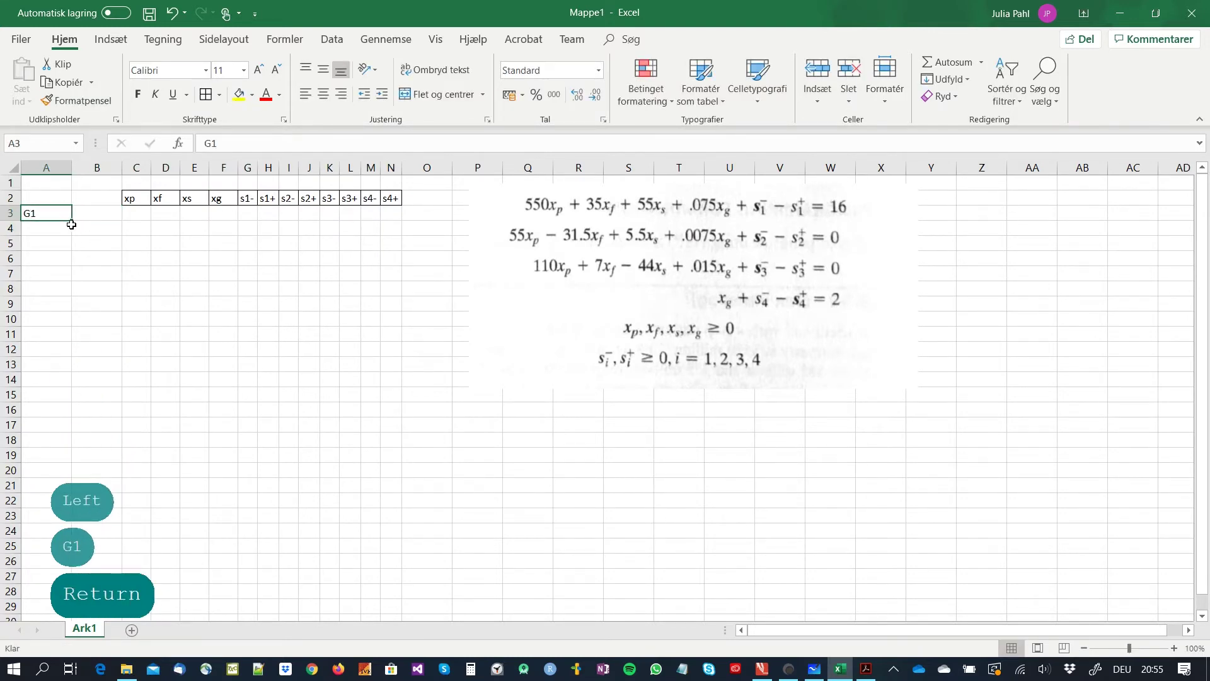
drag(72, 222, 74, 267)
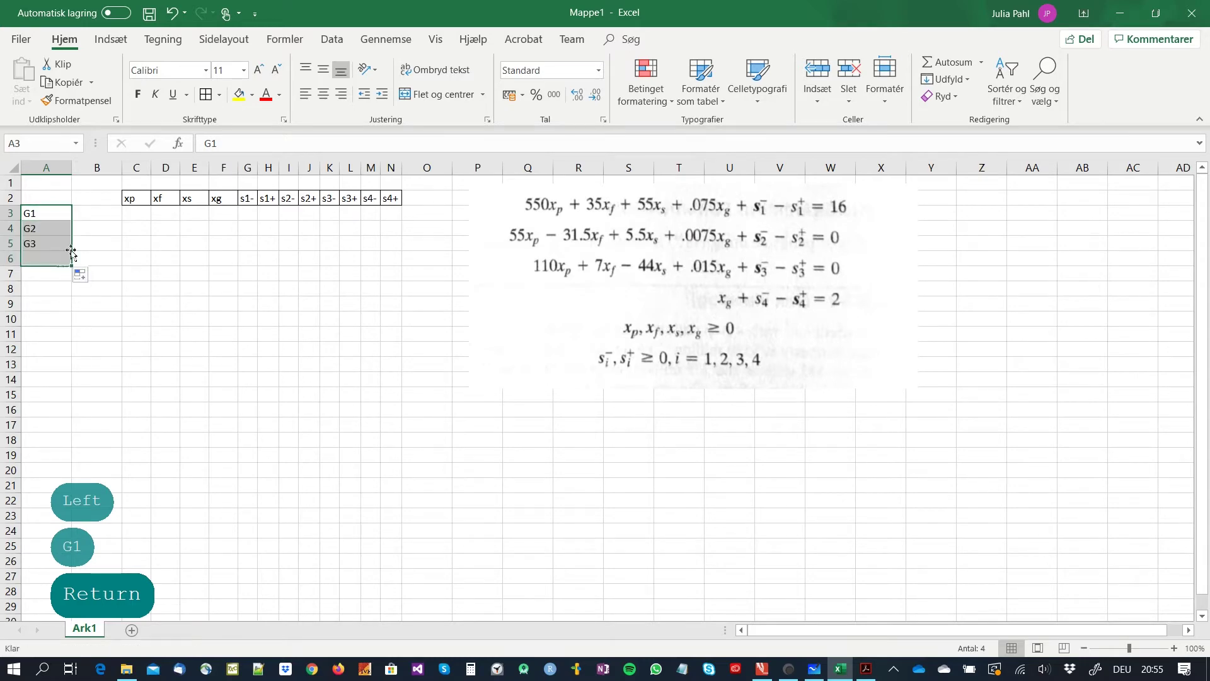
click(96, 216)
- Move the labels G1 to G4 into B3:B6 and apply all borders to B3:N6
click(50, 212)
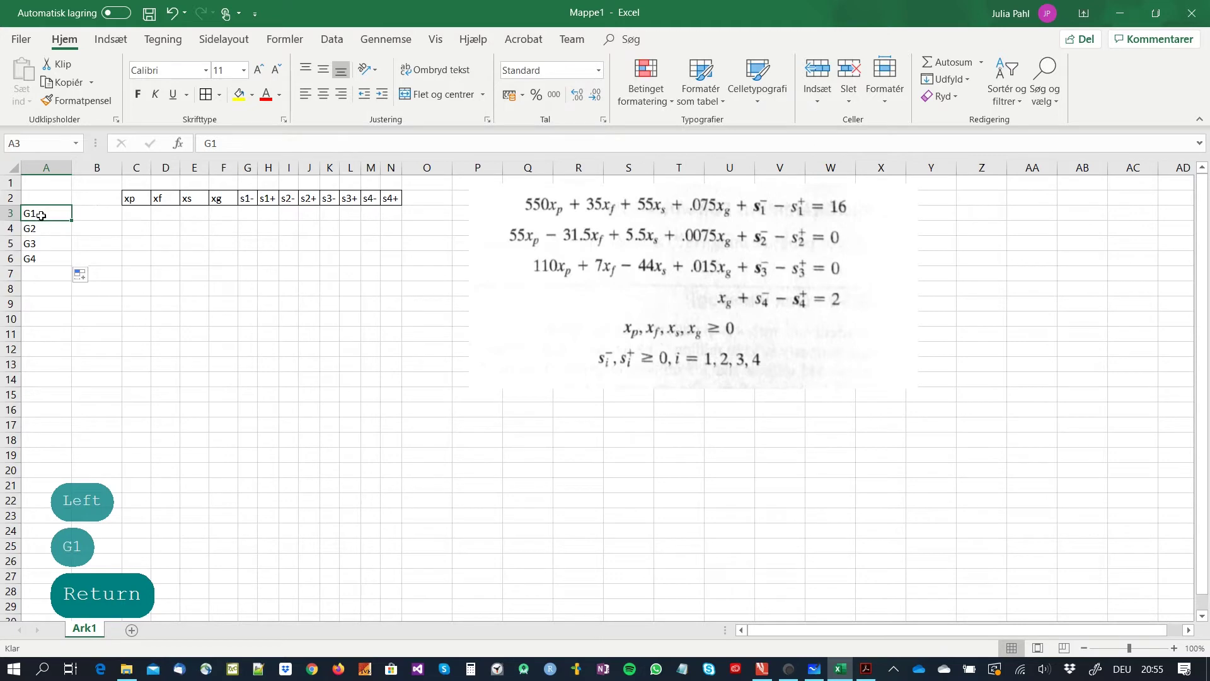
drag(41, 213, 333, 248)
drag(84, 213, 391, 257)
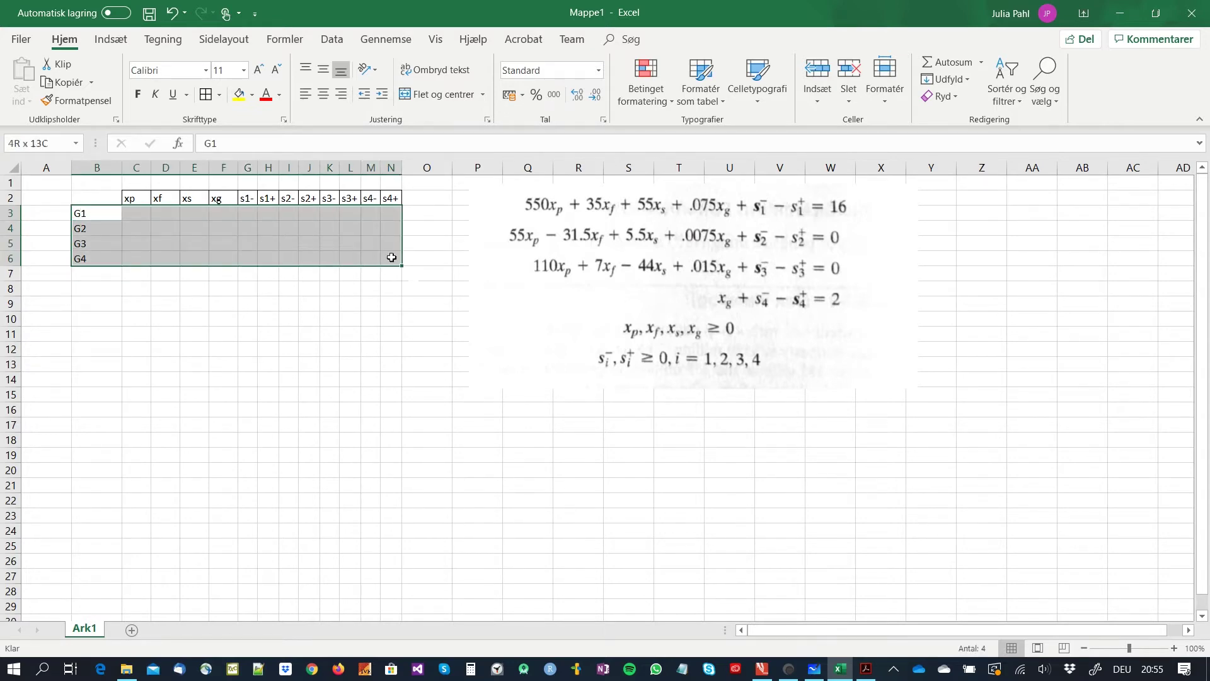
click(206, 94)
- Move the equations picture farther from the table and enter the headers LHS in O2 and RHS in P2
drag(694, 284, 974, 292)
click(438, 199)
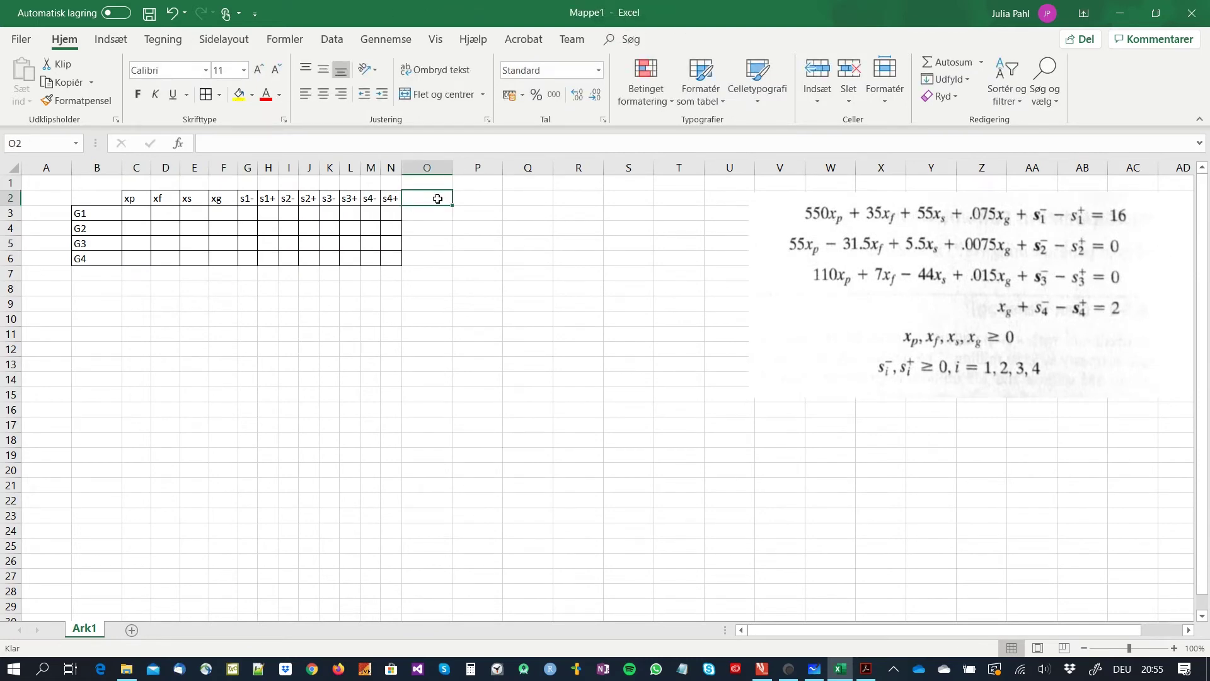
text(LHS)
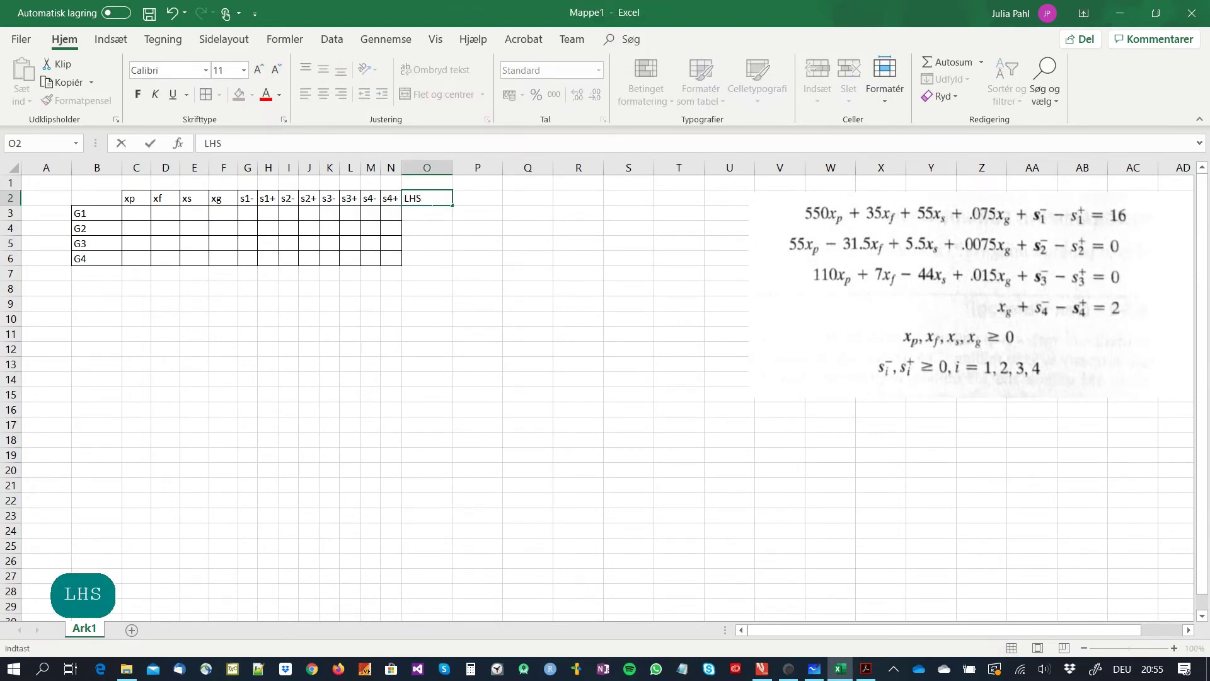
key(Right)
text(RH)
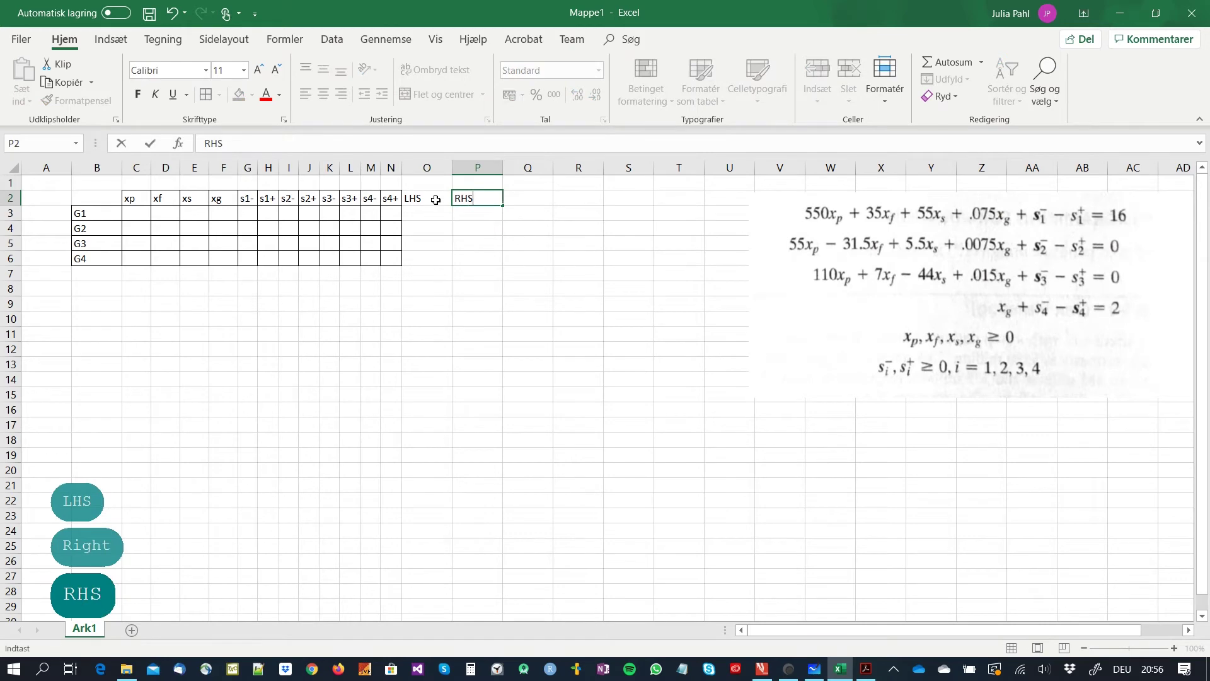
text(S)
key(Right)
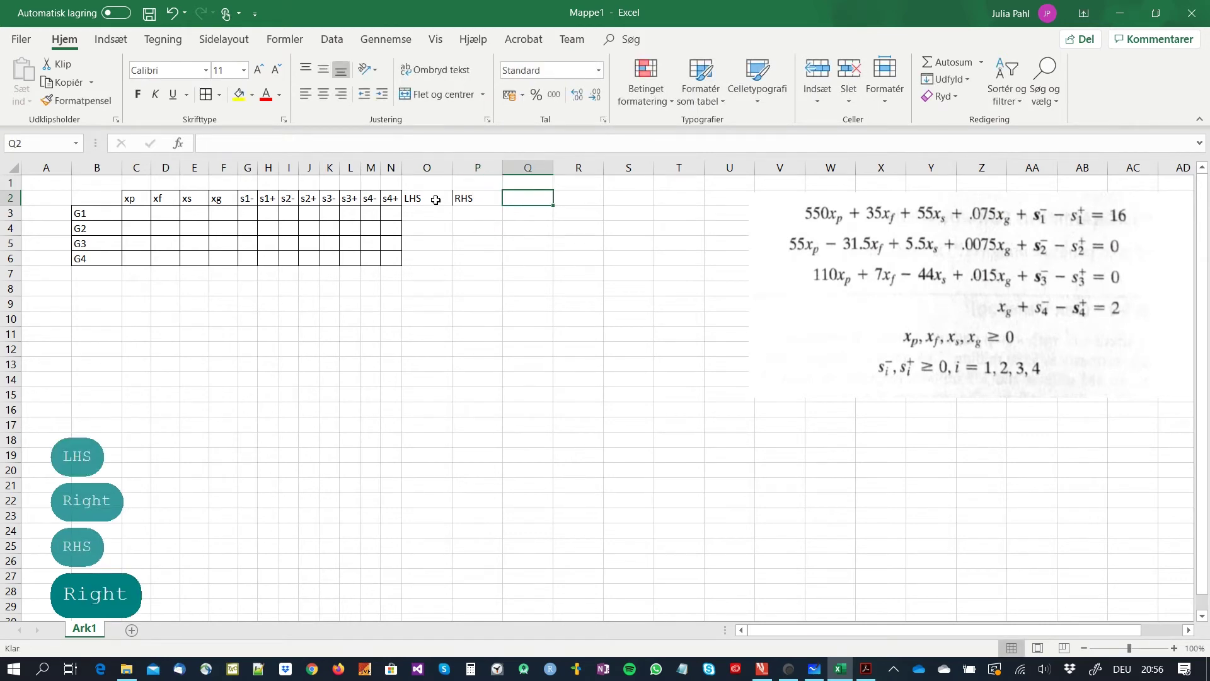
- Enter the header RHS+Dev in Q2 and apply all borders to O2:Q6
text(RH)
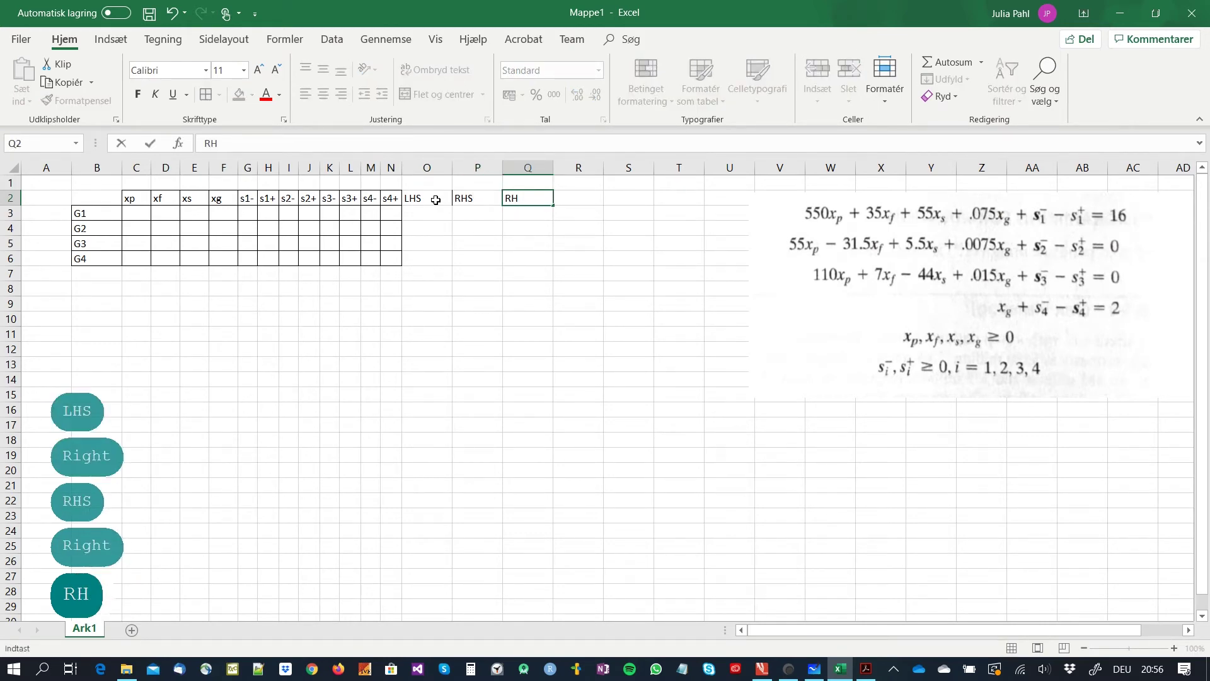
text(S+Dev)
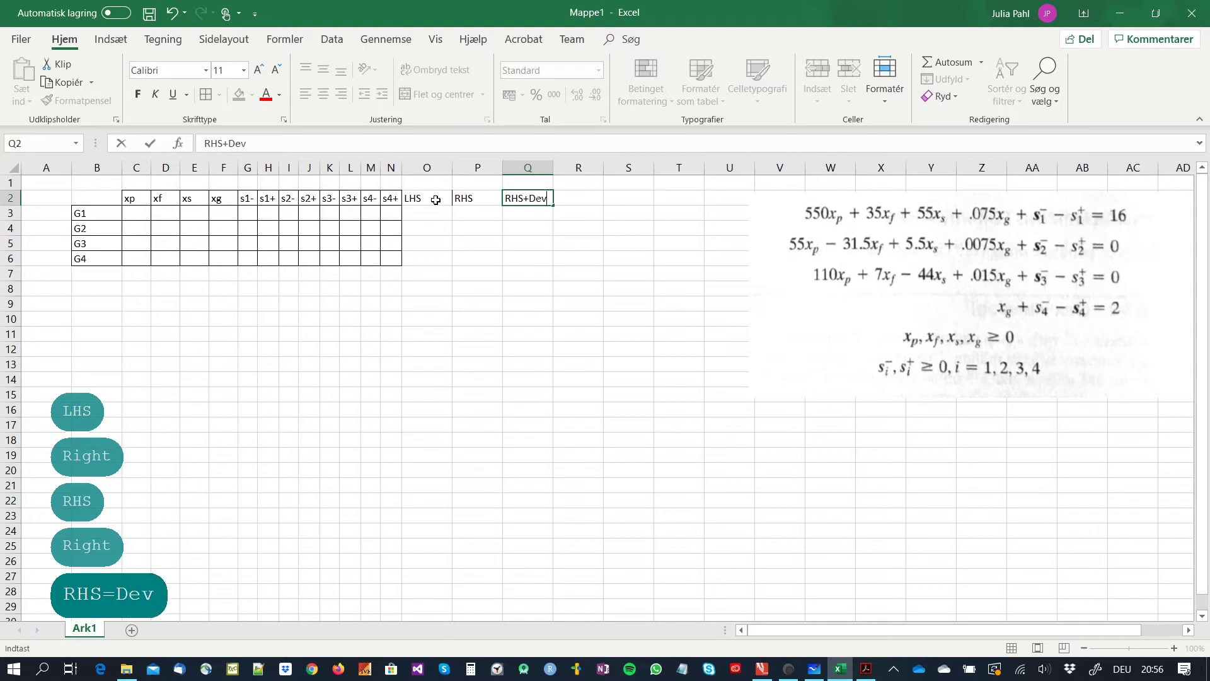
key(Return)
drag(435, 200, 443, 254)
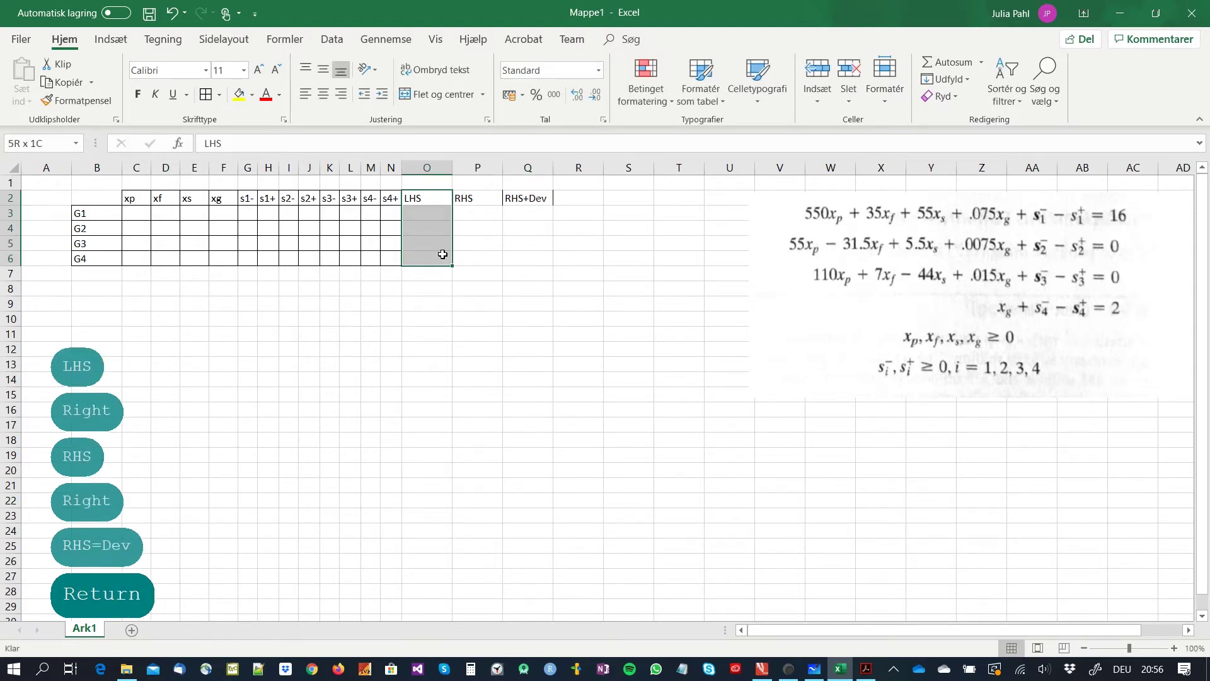
drag(423, 198, 533, 261)
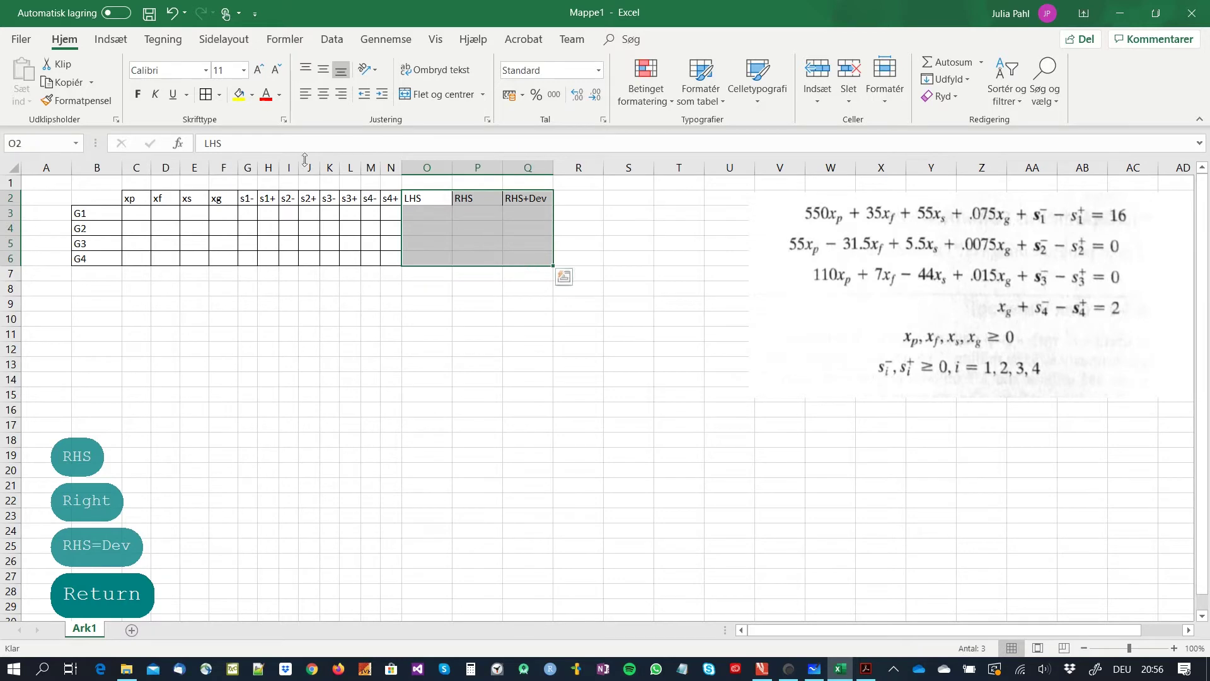
click(564, 279)
- Fill the LHS cells O3:O6 with light green and copy their formatting to the RHS+Dev cells Q3:Q6
click(424, 215)
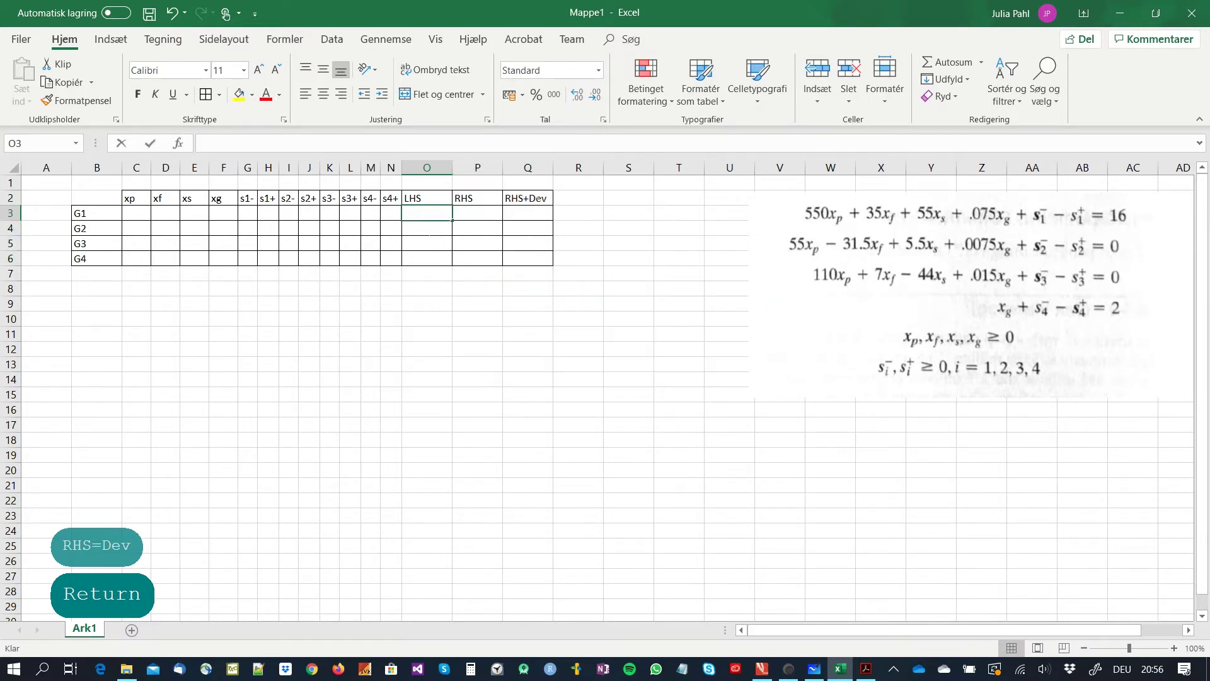
key(Escape)
drag(425, 258, 415, 210)
click(252, 94)
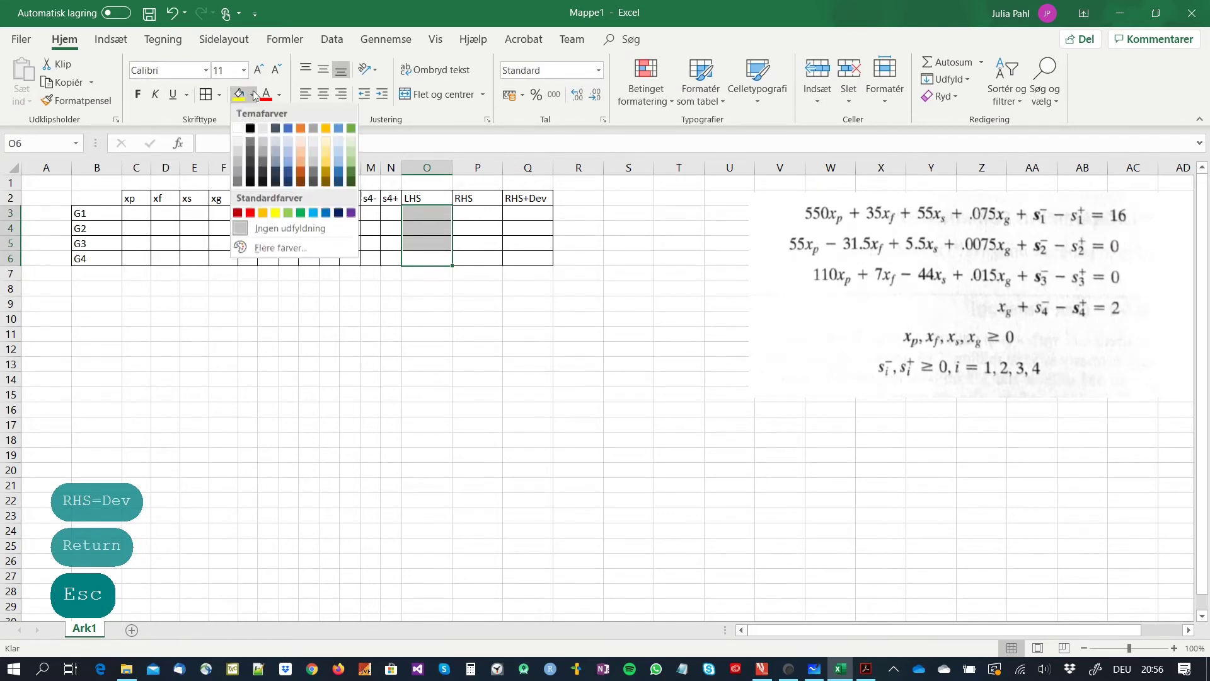
click(288, 213)
click(75, 101)
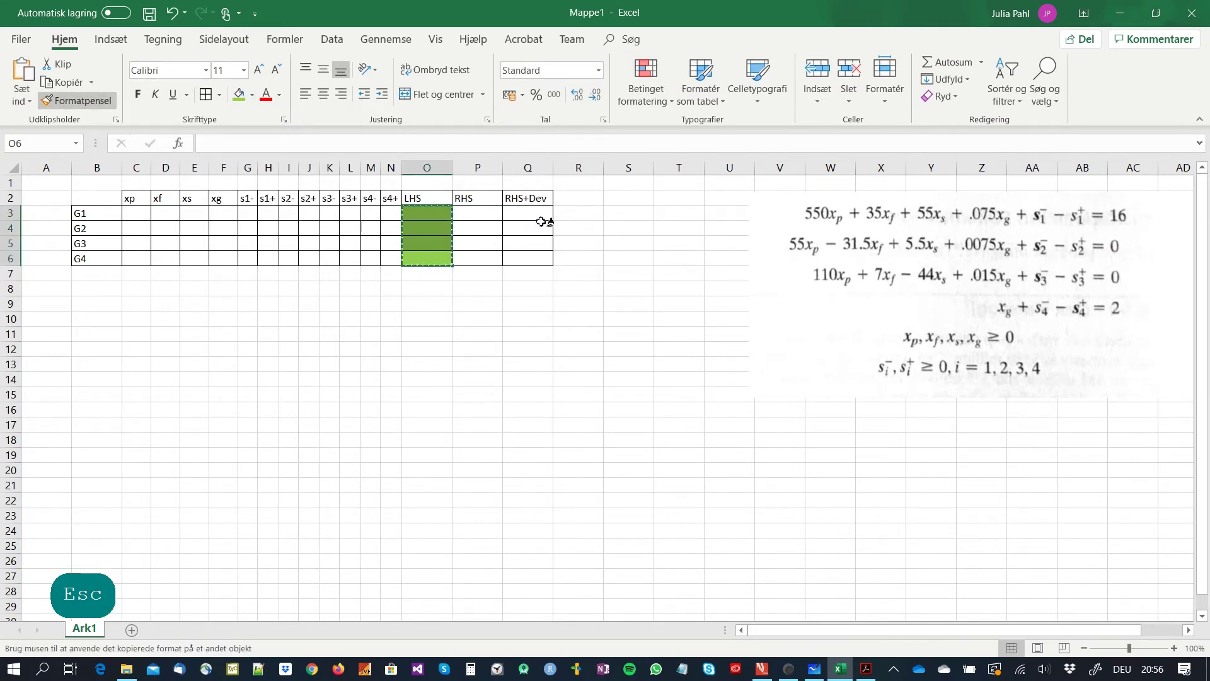
click(523, 210)
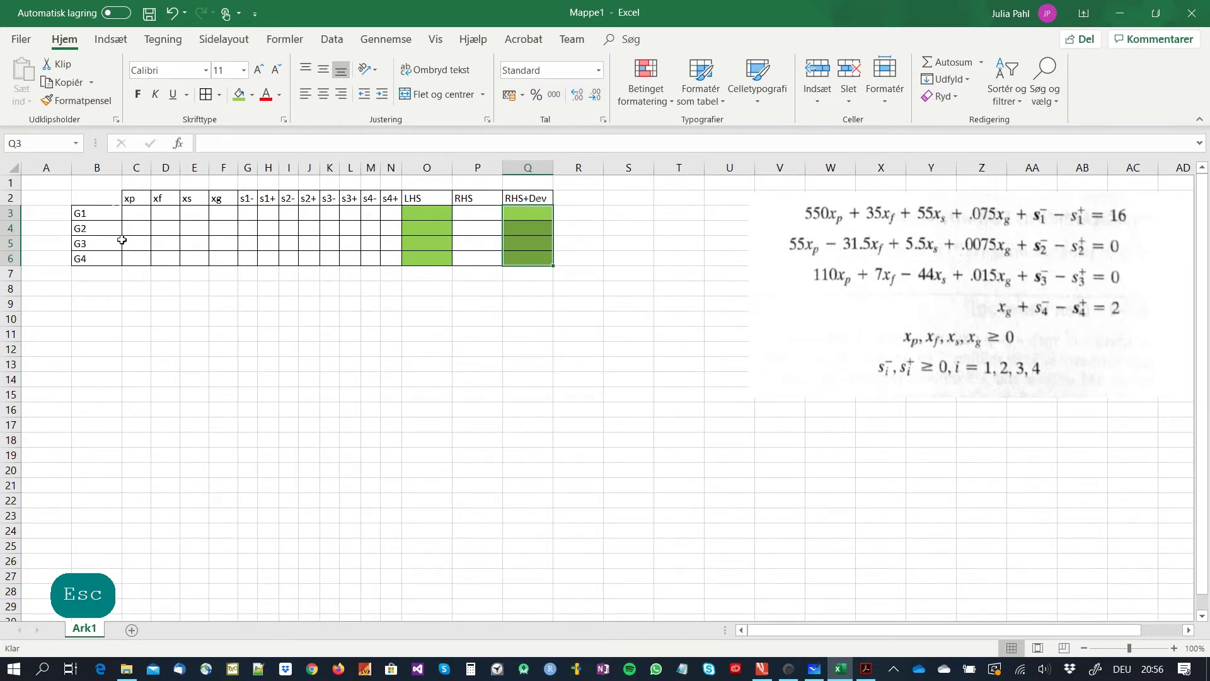
- Insert a blank column between the goal labels and the xp column
click(136, 166)
right_click(136, 168)
click(171, 279)
- Enter Gen. Tax, F&D, Gen. Sales and Gasoline in C3:C6 and widen column C slightly to fit them
click(148, 210)
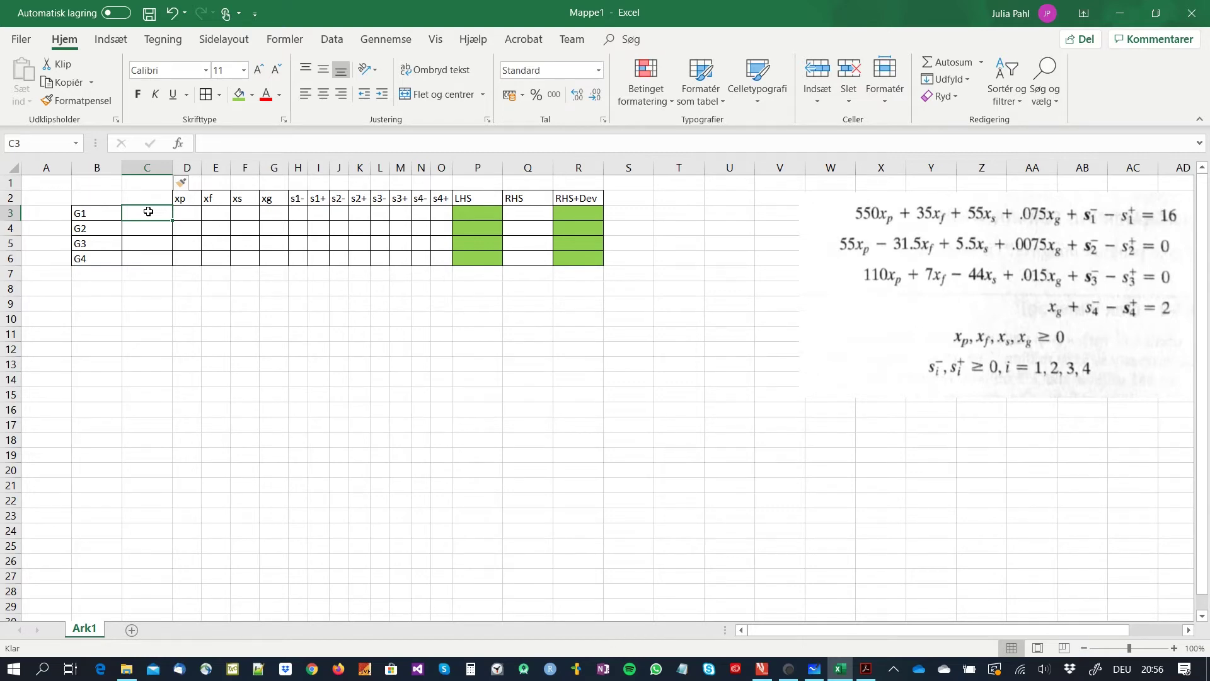
text(G)
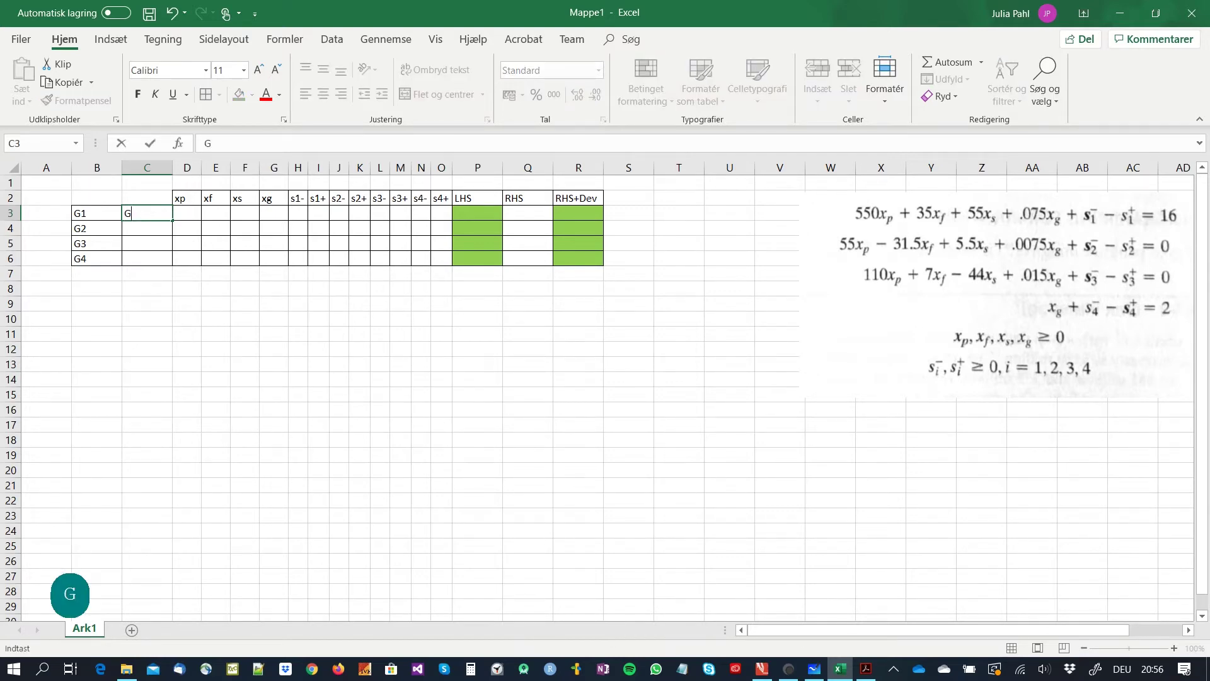
text(en. Tax)
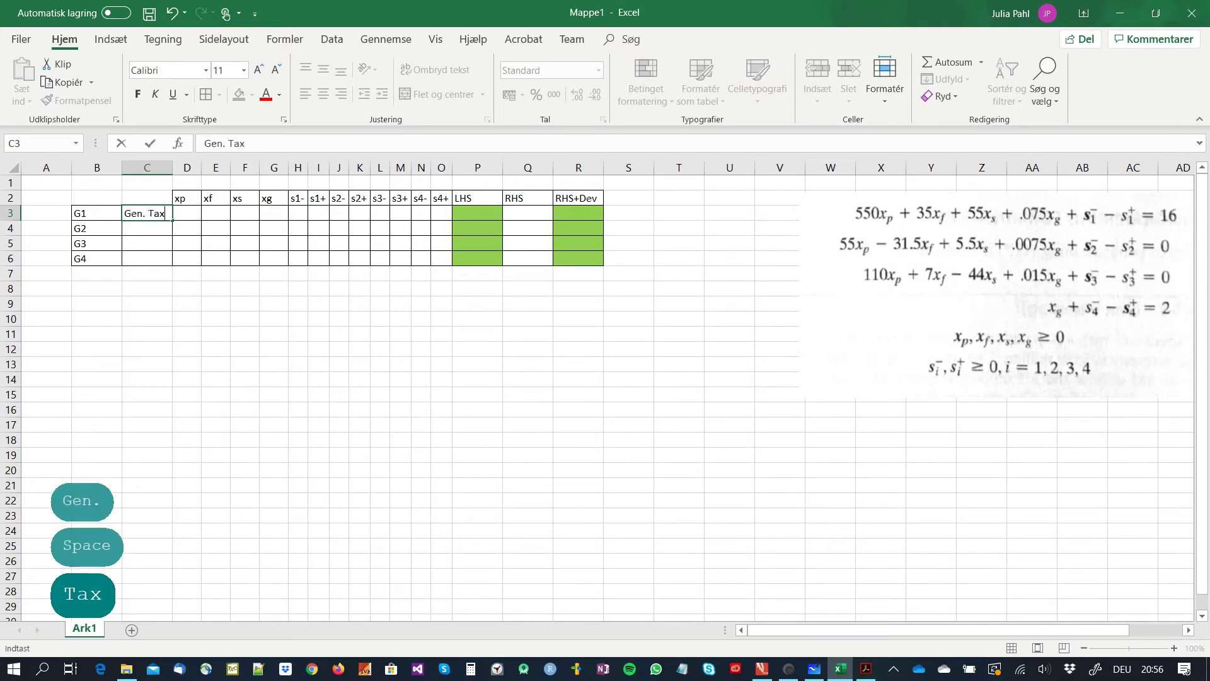
key(Return)
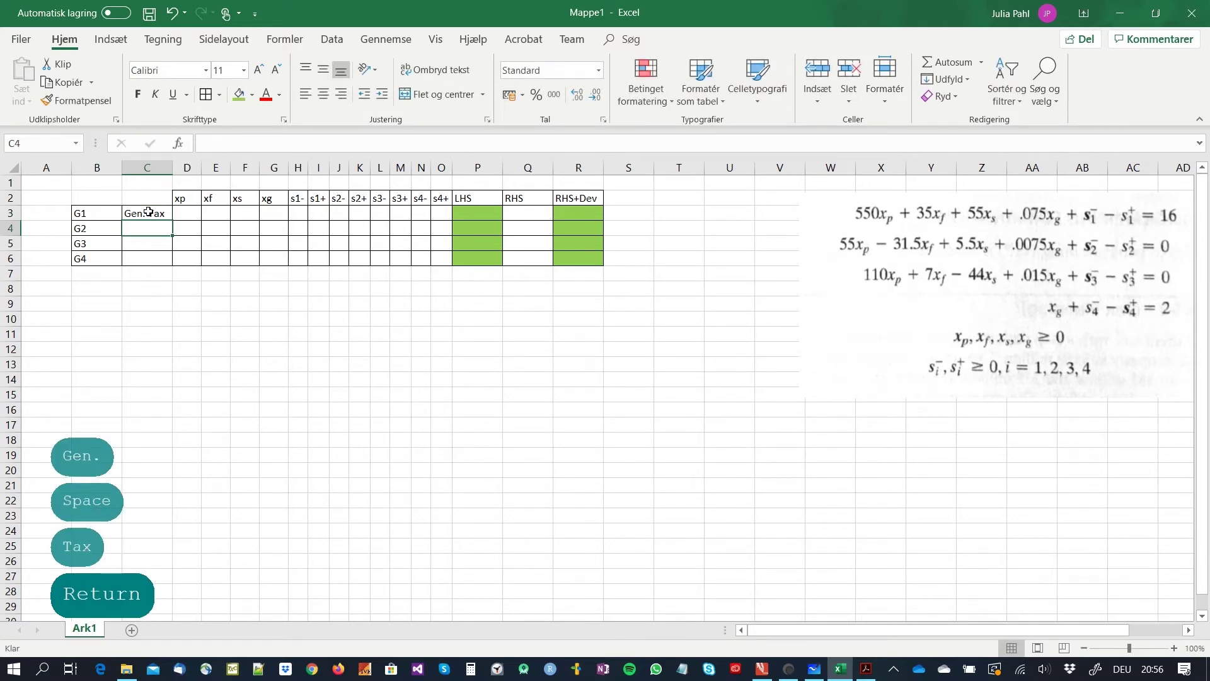
text(F&D)
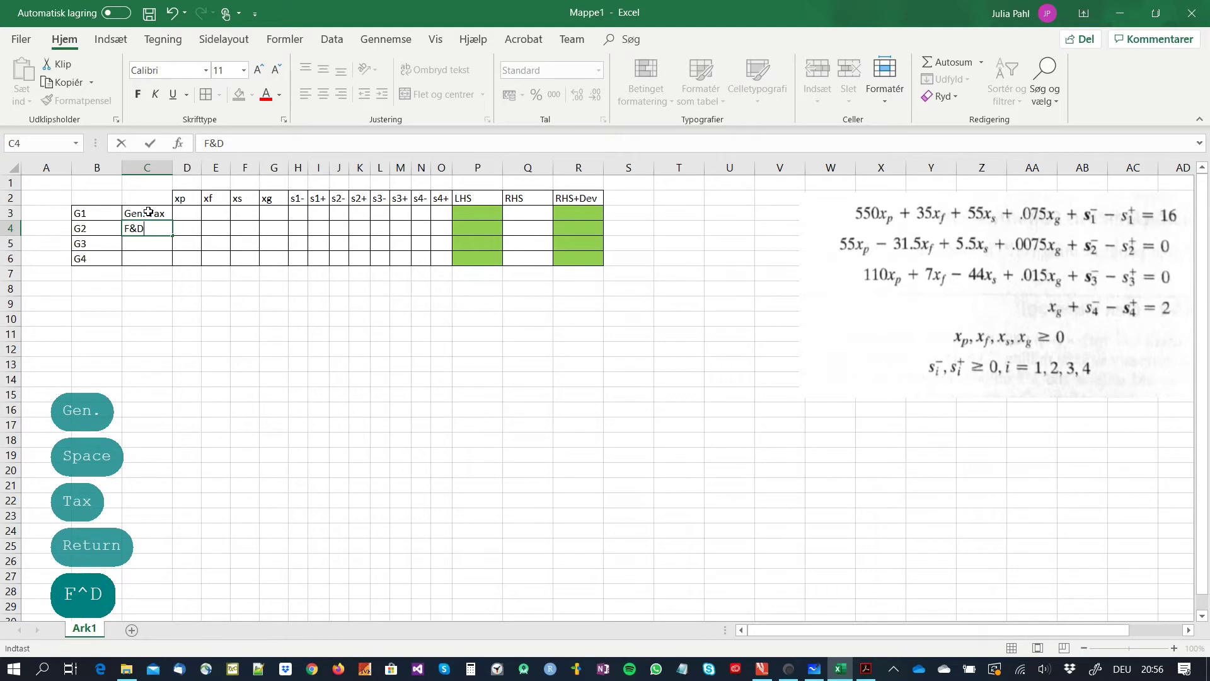
key(Return)
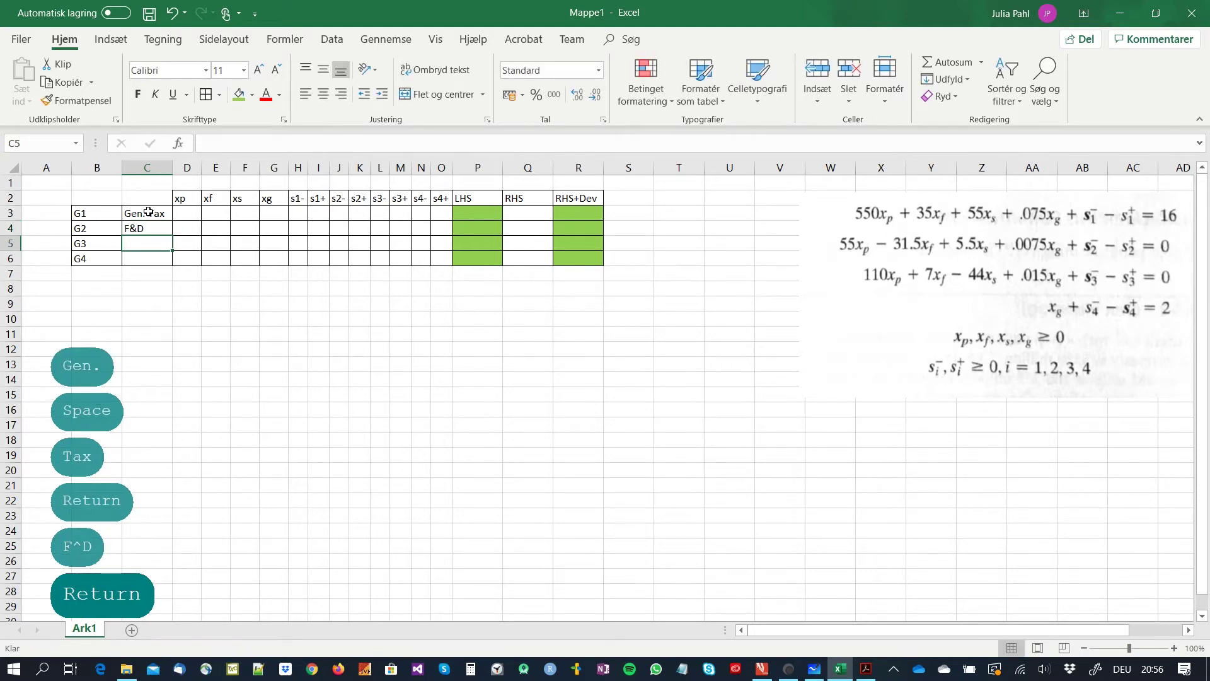
text(Geb)
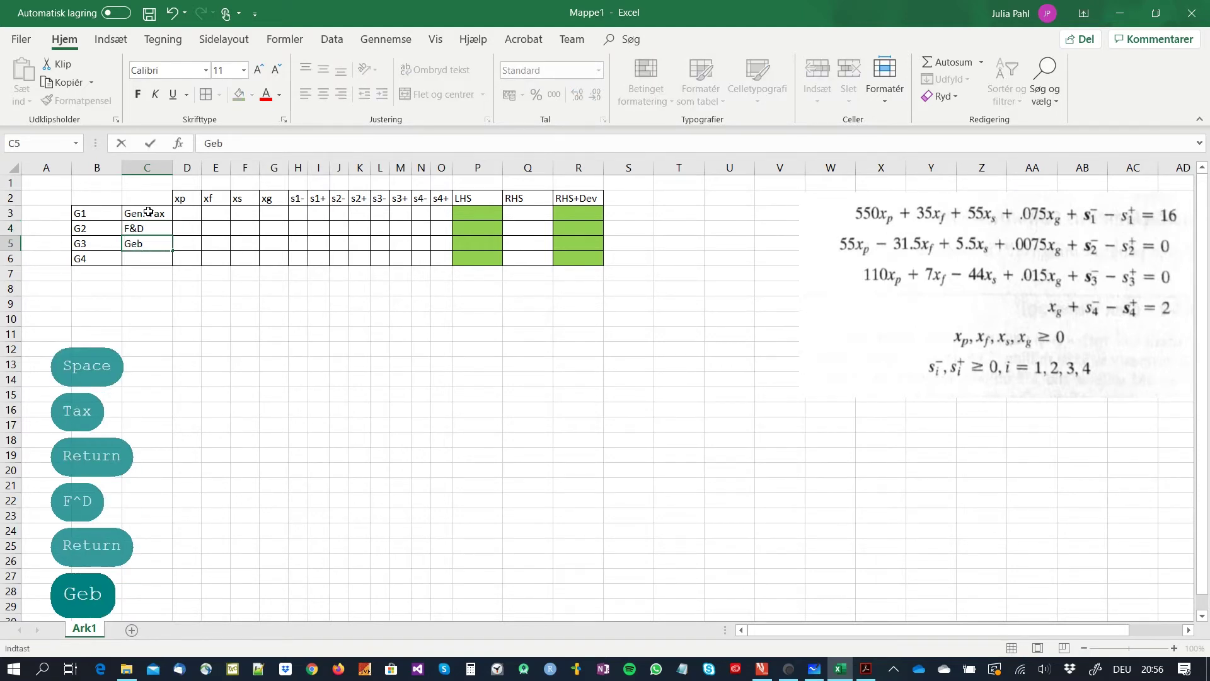
key(BackSpace)
text(n. )
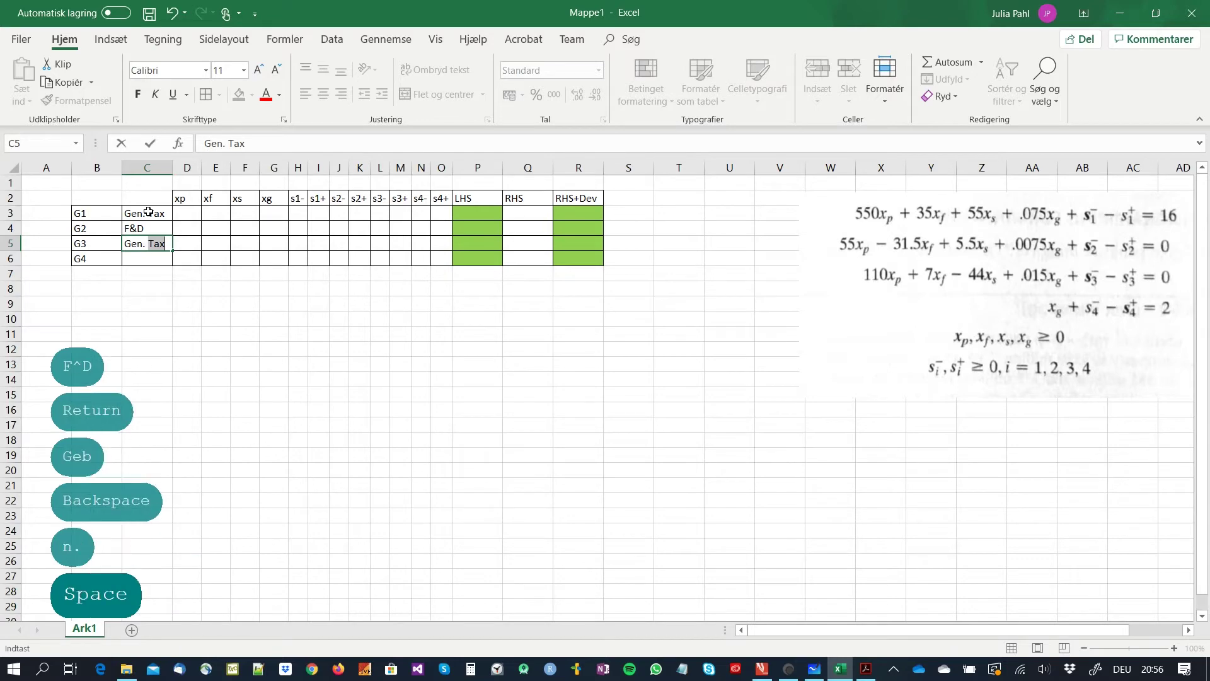
text(Sales)
key(Return)
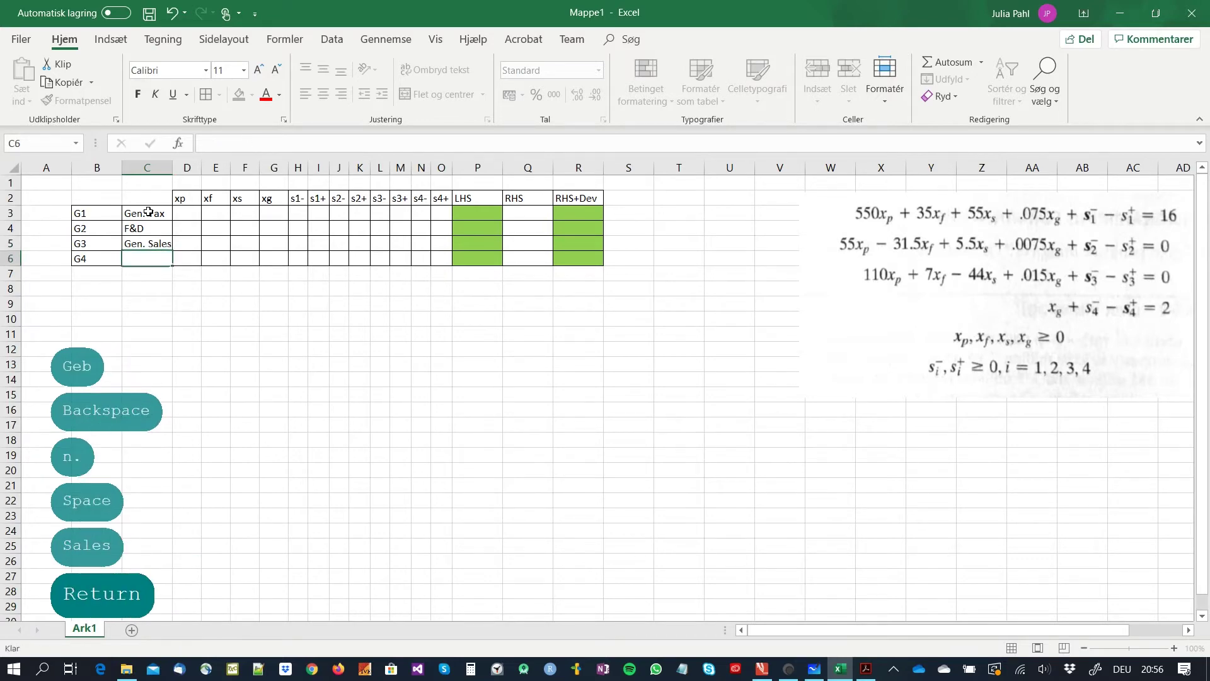
text(Gasoline)
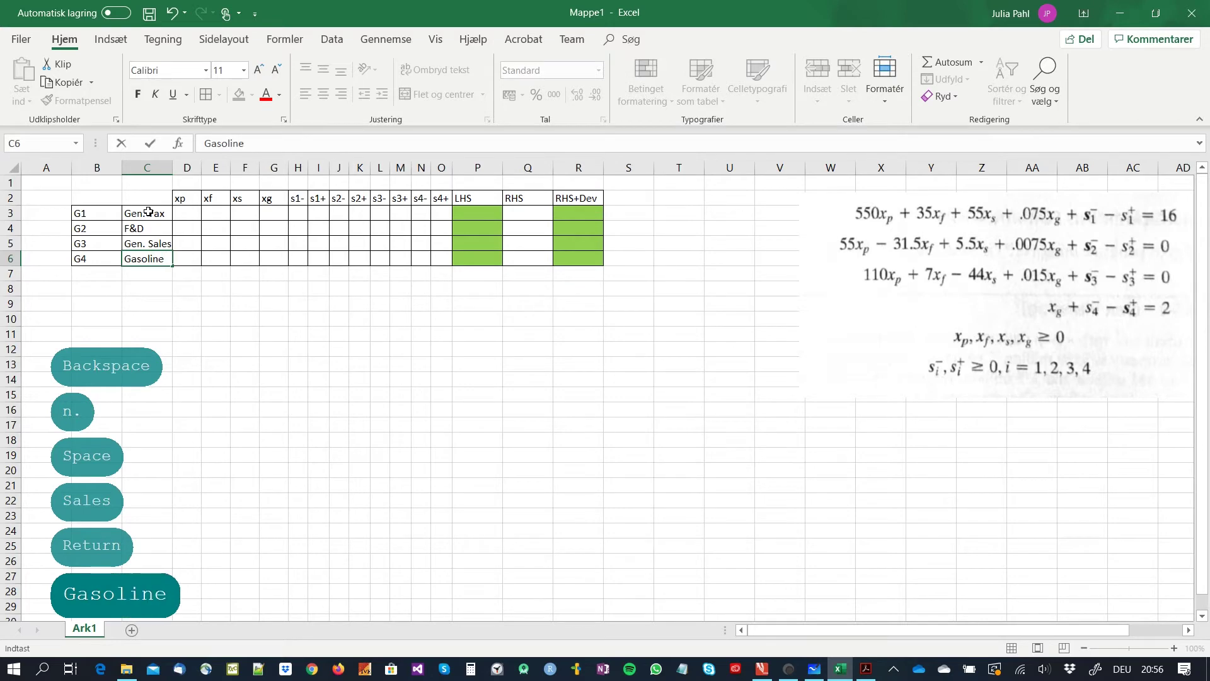
key(Right)
drag(172, 168, 180, 169)
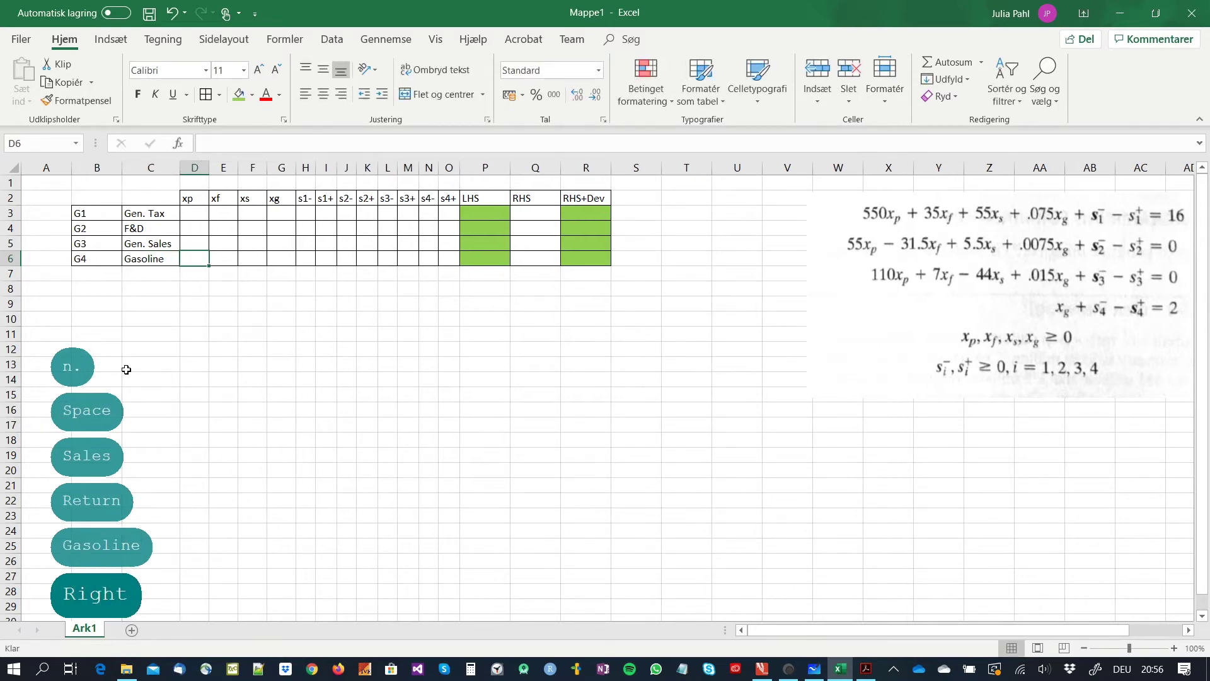
- Enter the decision variable row label D.V. in C8
click(129, 290)
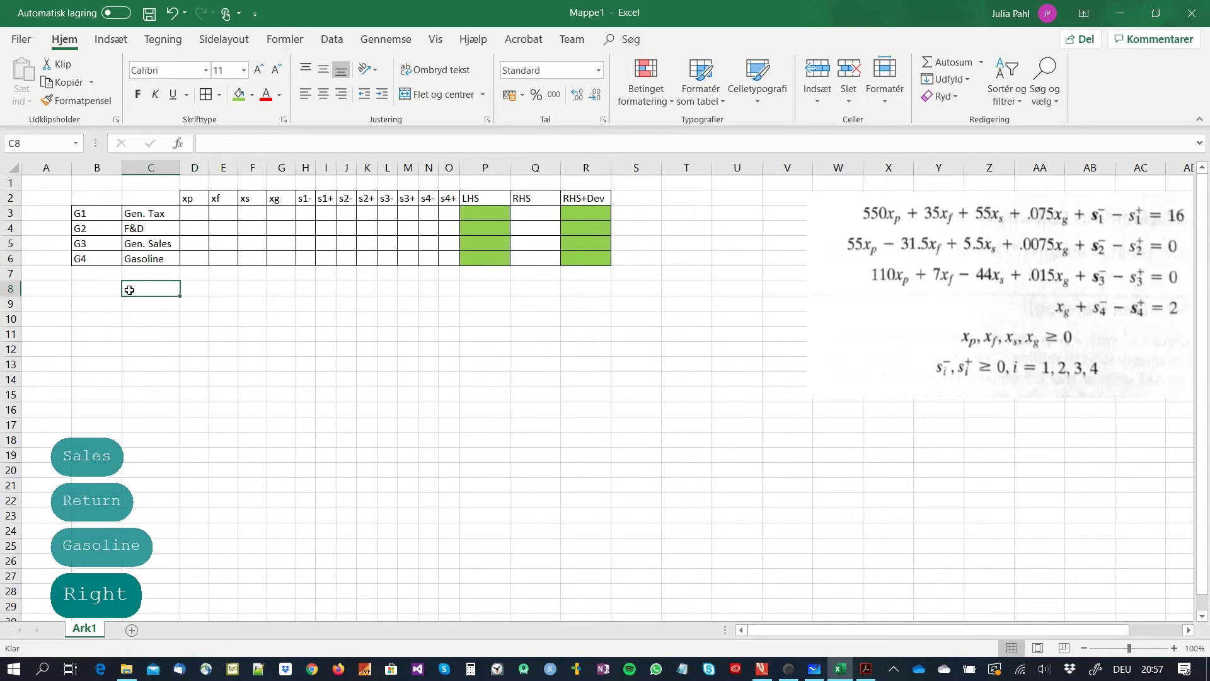
text(D.V,.)
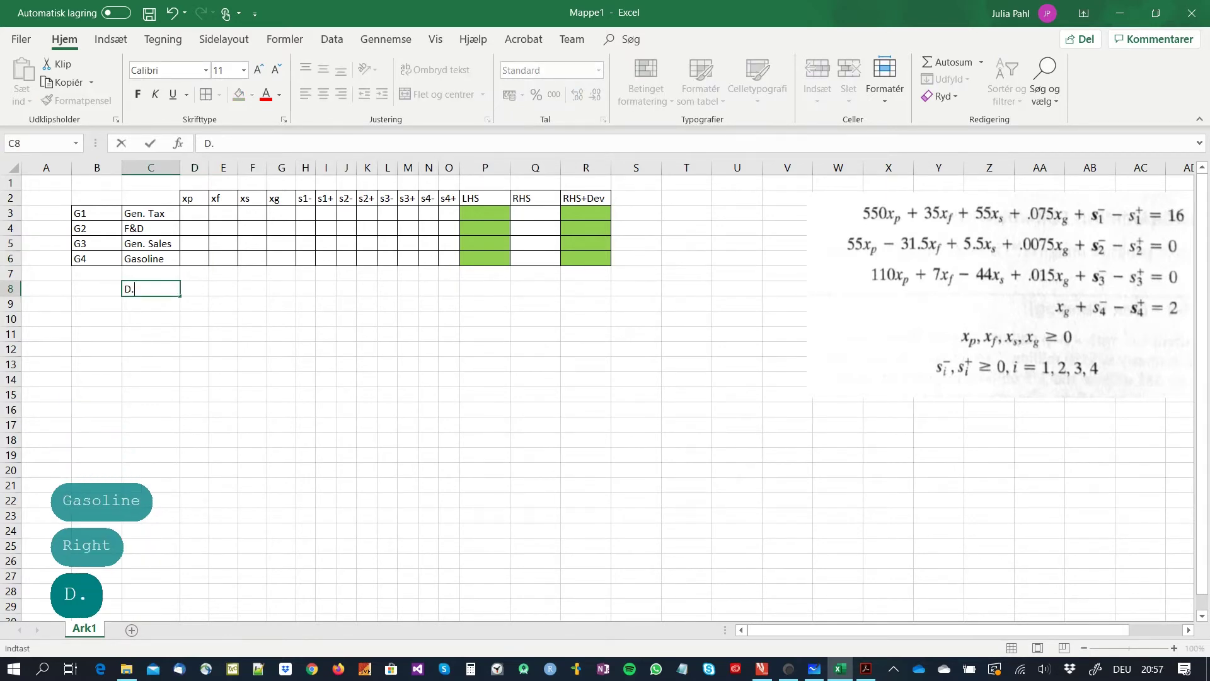
key(BackSpace)
key(BackSpace)
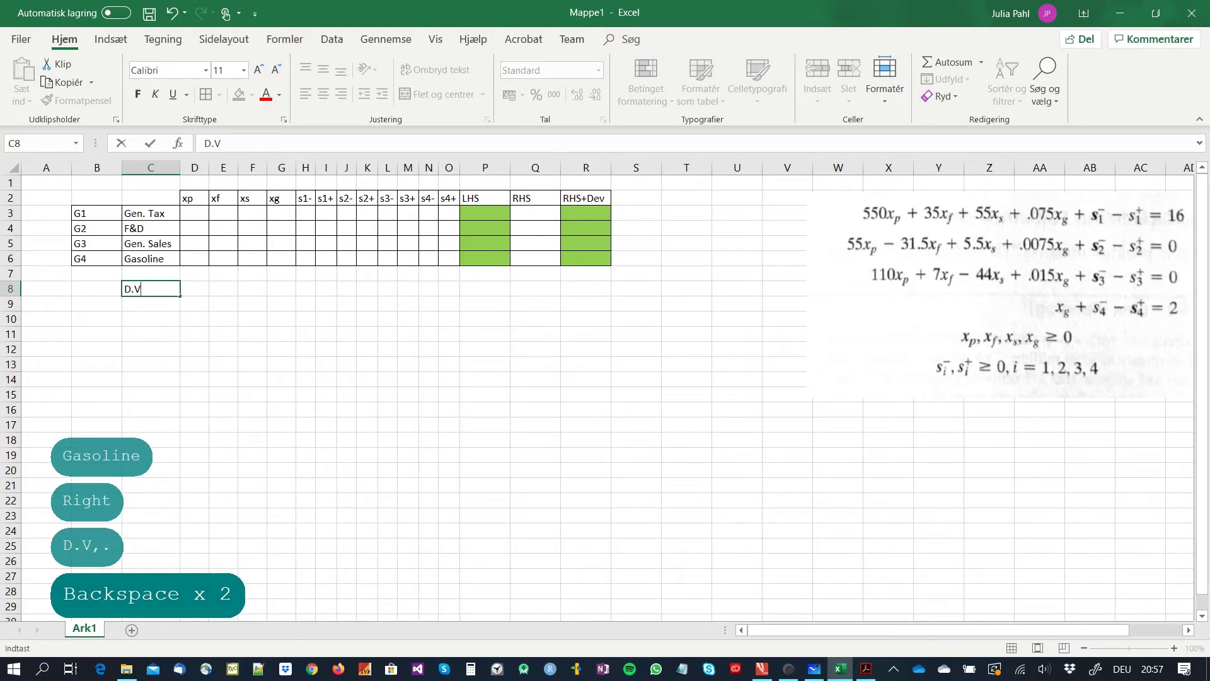
text(.)
key(Return)
key(Up)
- Fill the decision variable cells D8:O8 with yellow and apply all borders to them
key(Right)
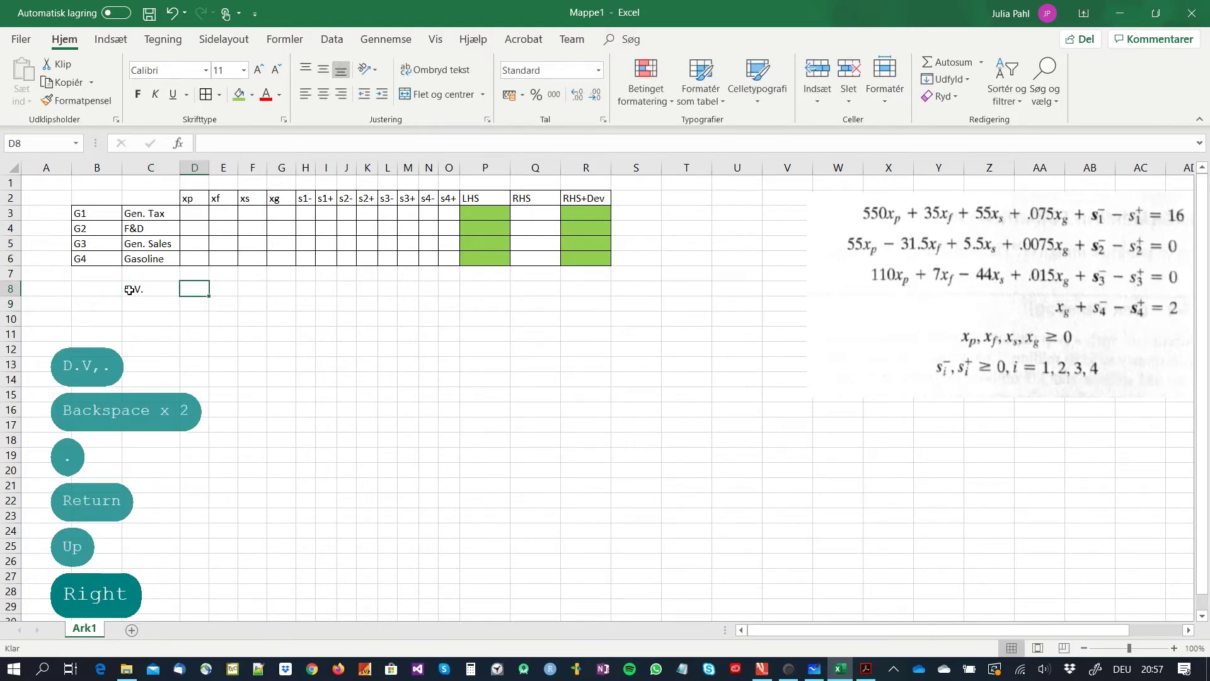
key(shift+Right)
key(shift+Right)
key(shift+Right)
key(shift+Right)
key(shift+Right)
key(shift+Right)
key(shift+Right)
key(shift+Right)
key(shift+Right)
key(shift+Right)
key(shift+Right)
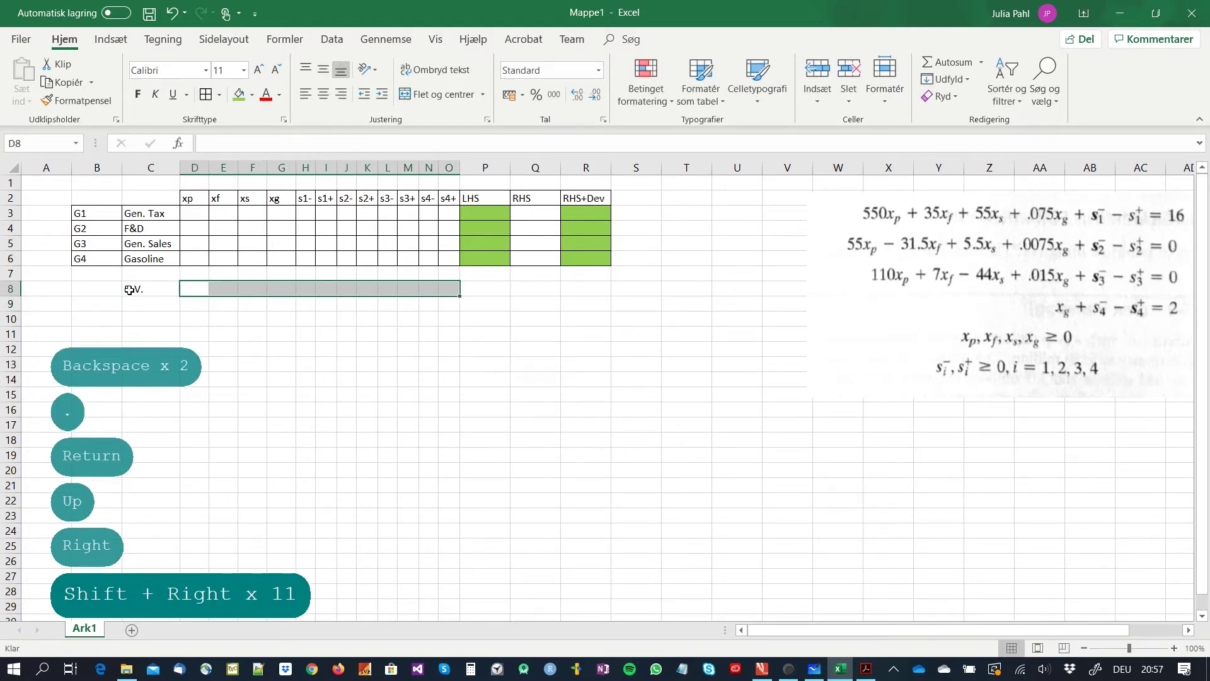
click(253, 95)
click(276, 213)
click(266, 340)
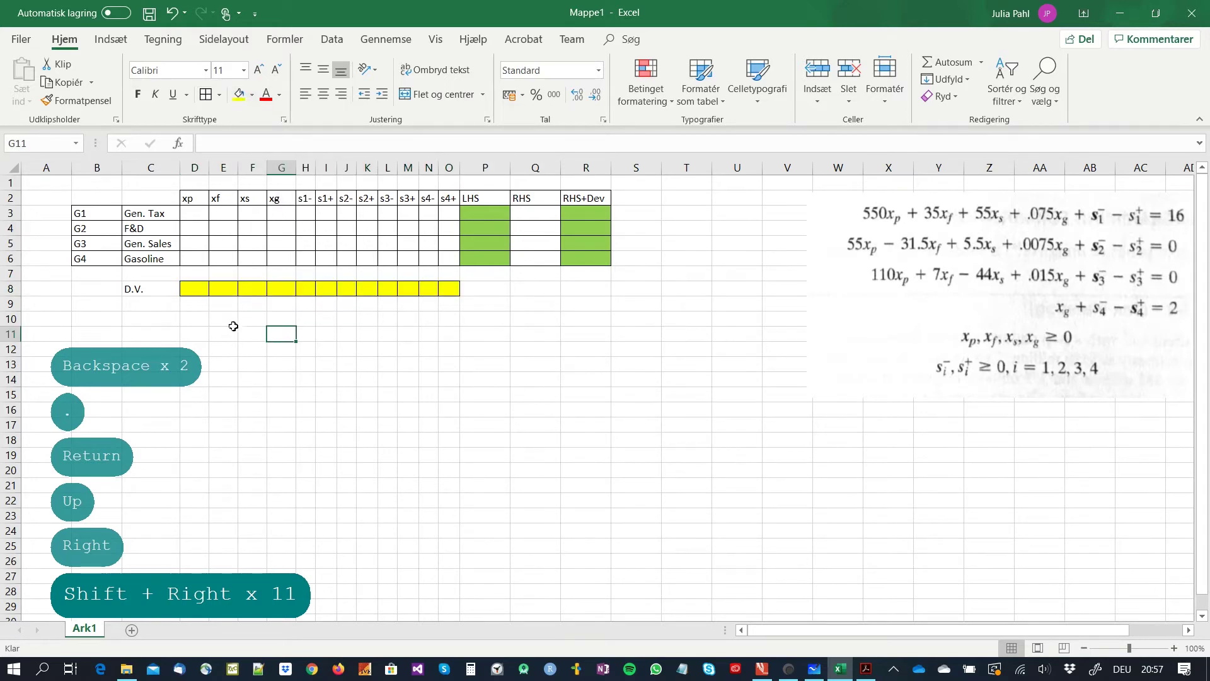
- Enter the label Penalty weights in G10 and align it to the right
click(270, 318)
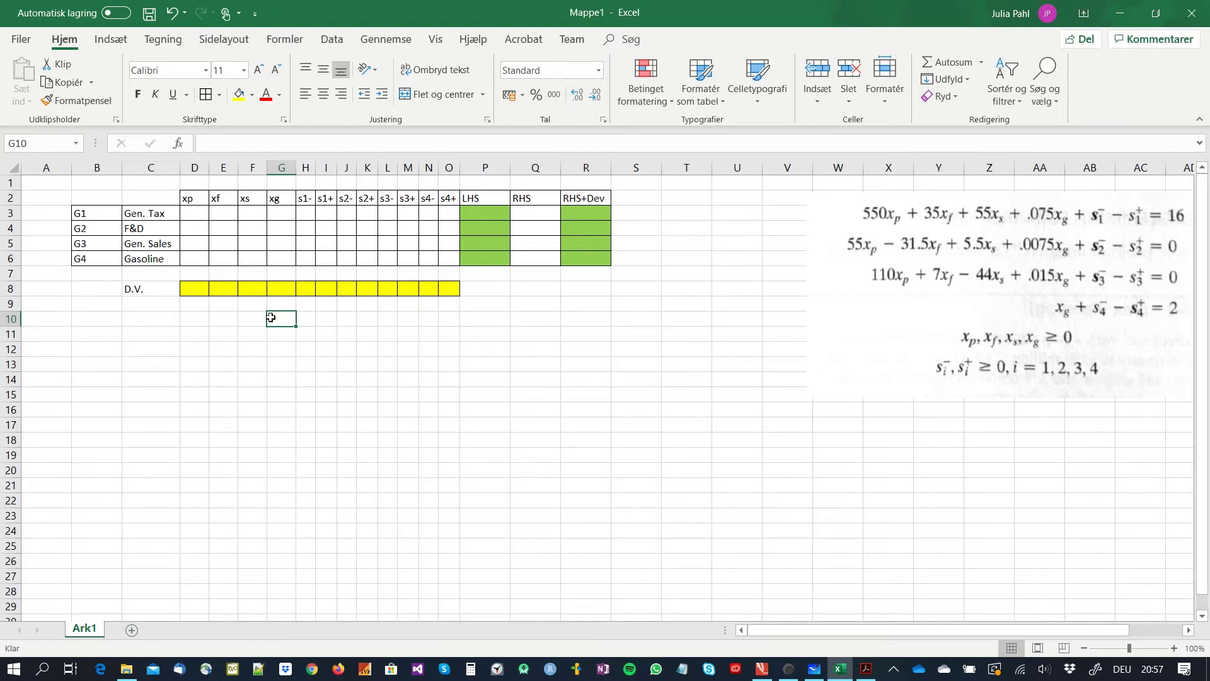
text(Penalty )
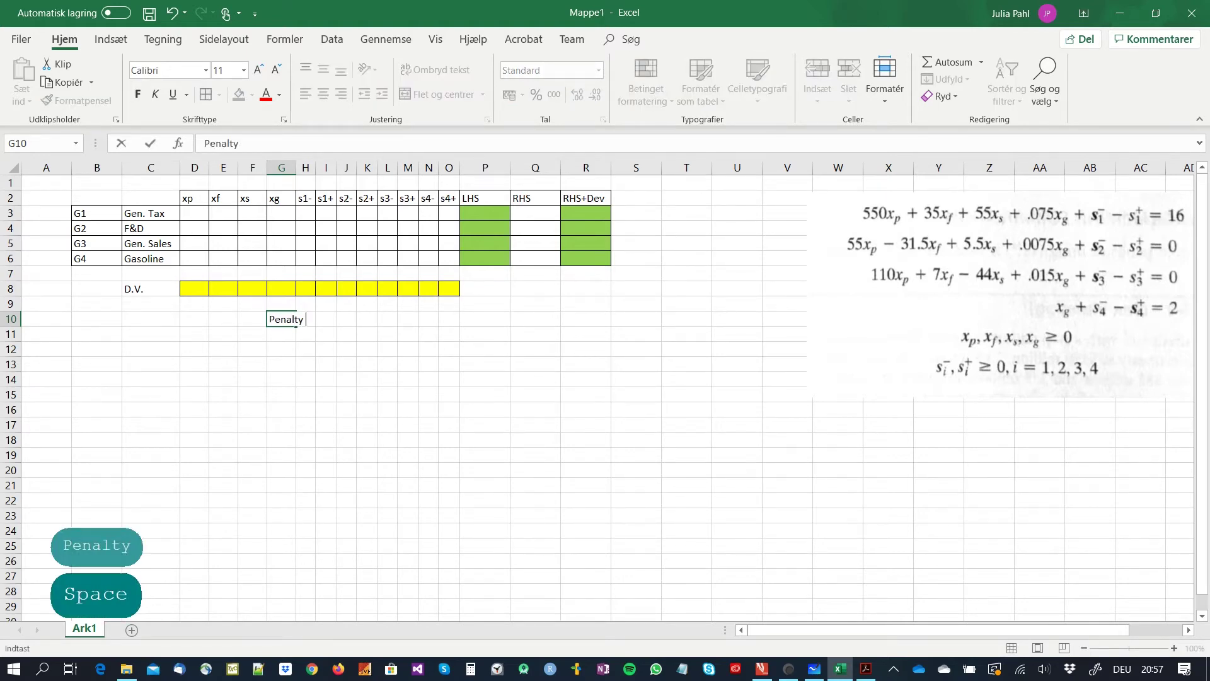
text(weights)
key(Return)
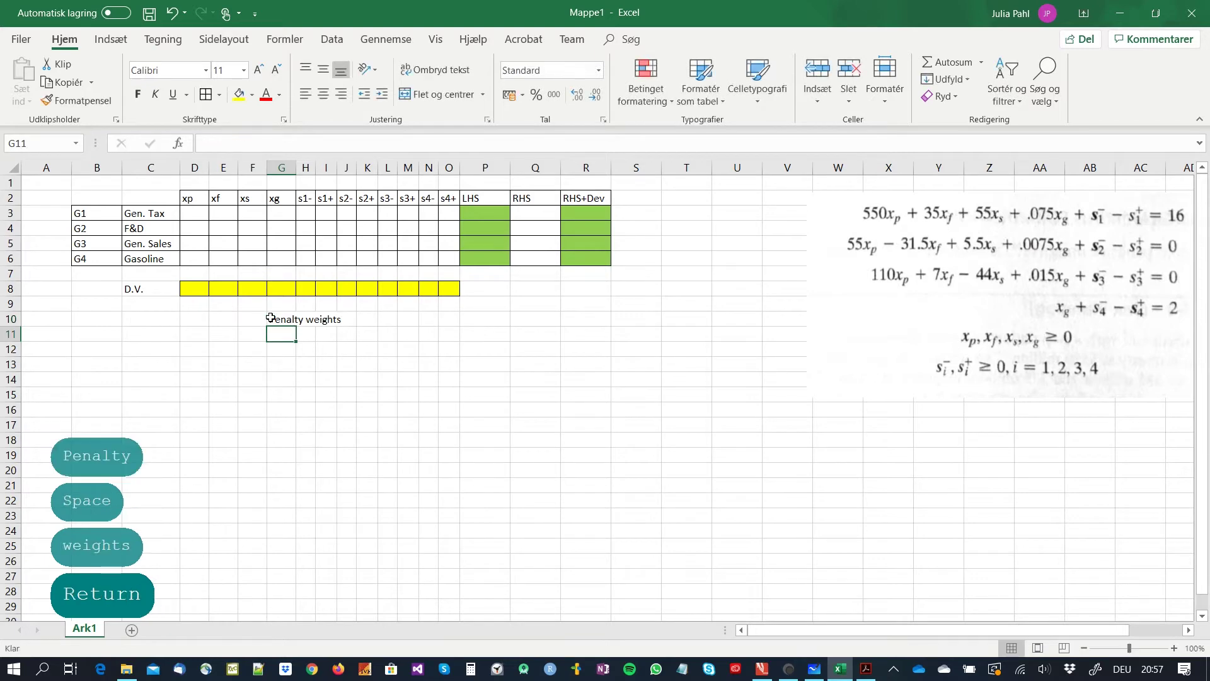
key(Up)
click(341, 93)
- Apply all borders to the penalty weight cells H10:O10
drag(305, 319, 445, 321)
click(206, 95)
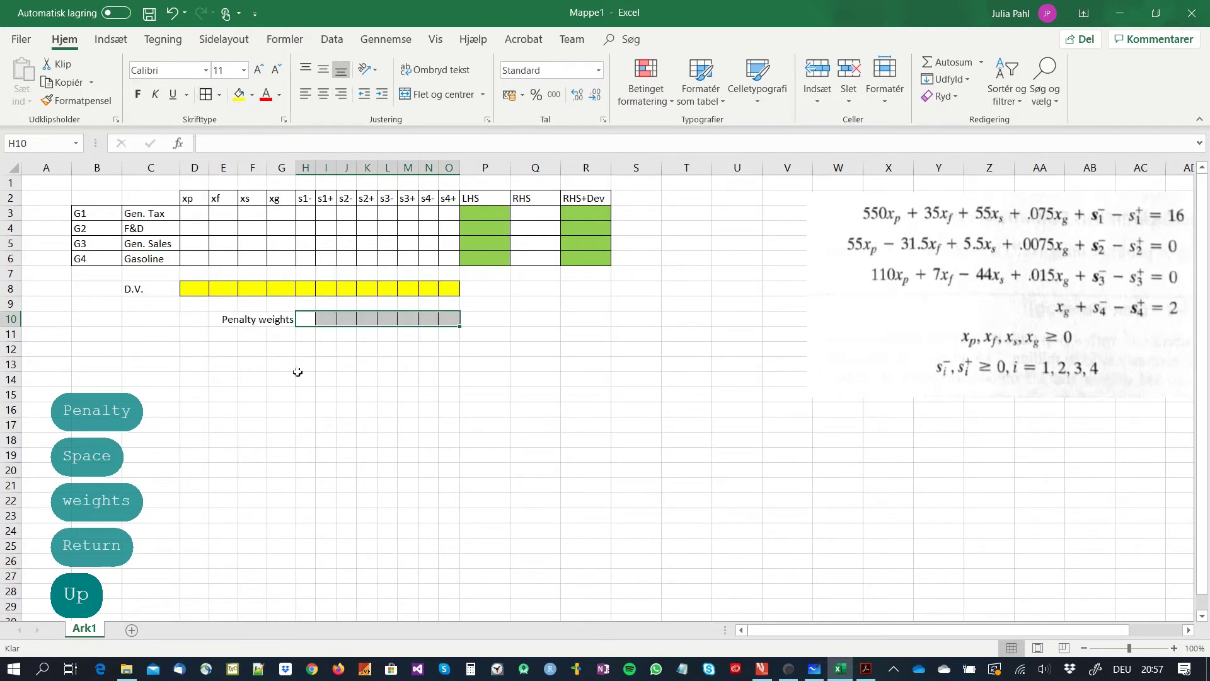
click(346, 425)
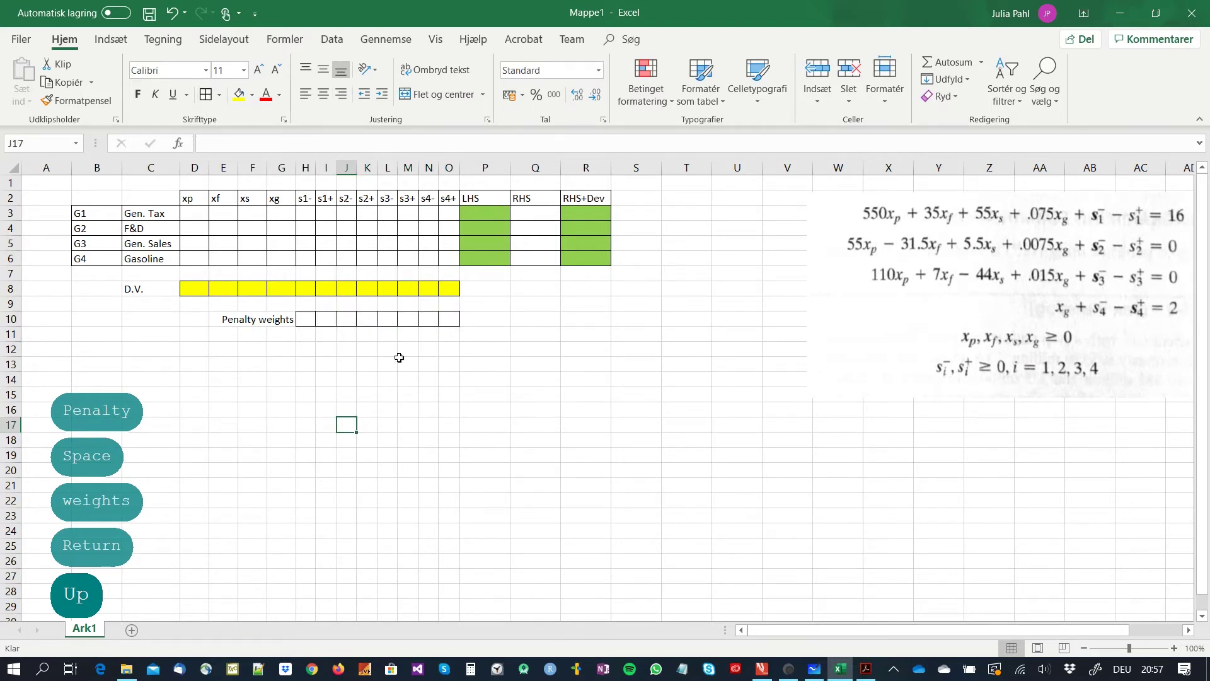
- Enter the label Obj in P10 and give the objective cell Q10 borders and a light blue fill
click(490, 320)
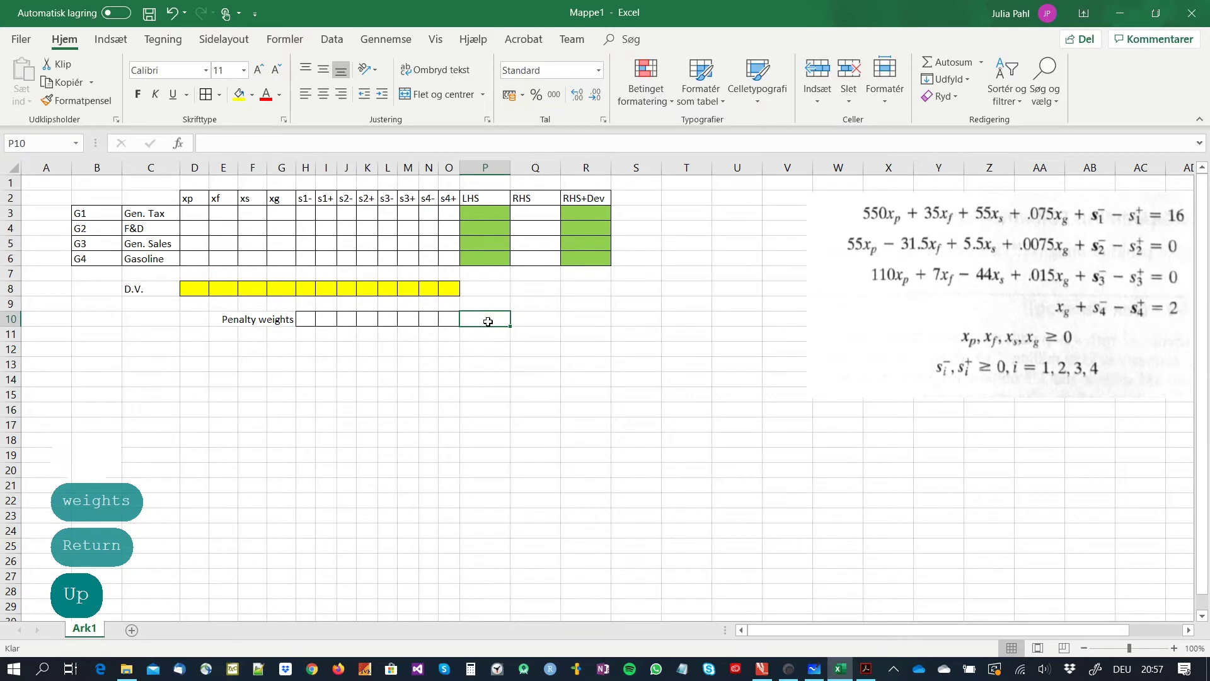
text(Obj)
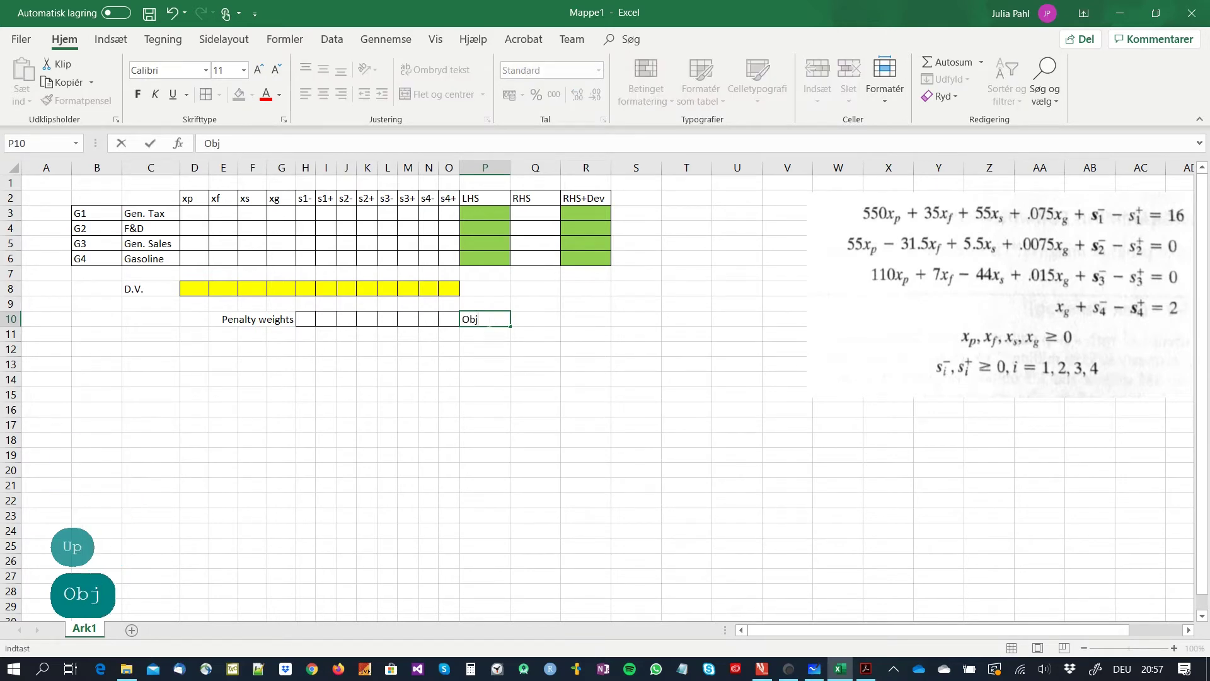
key(Right)
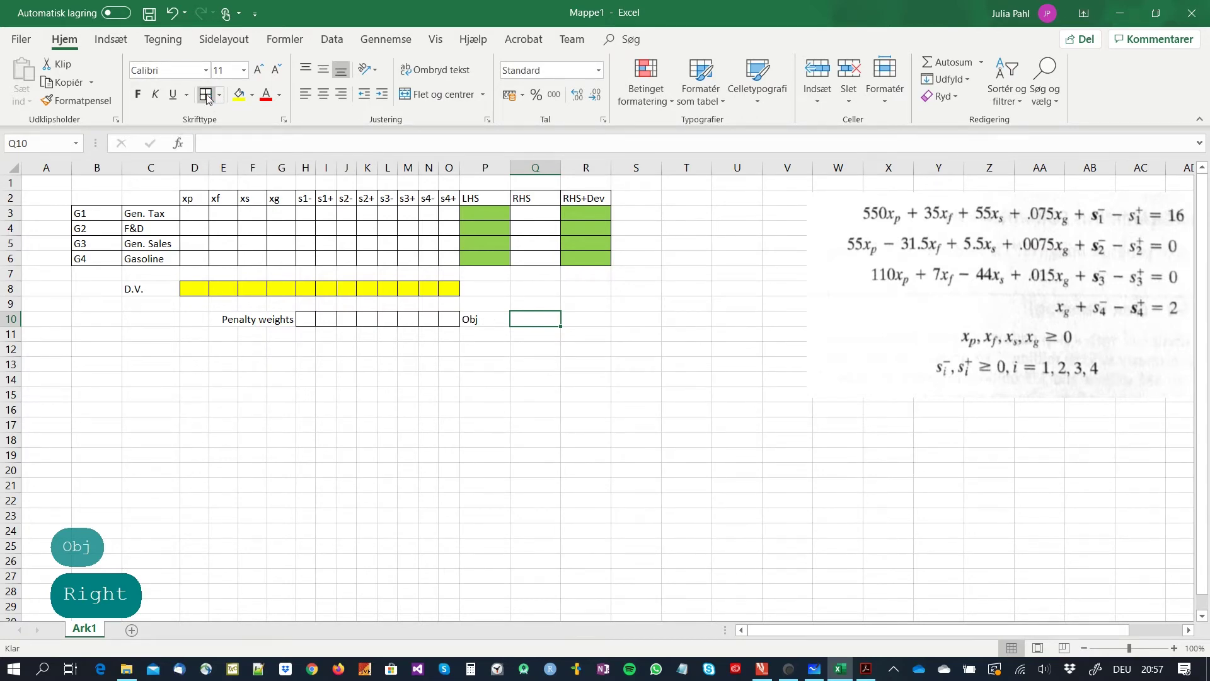
click(251, 94)
click(313, 211)
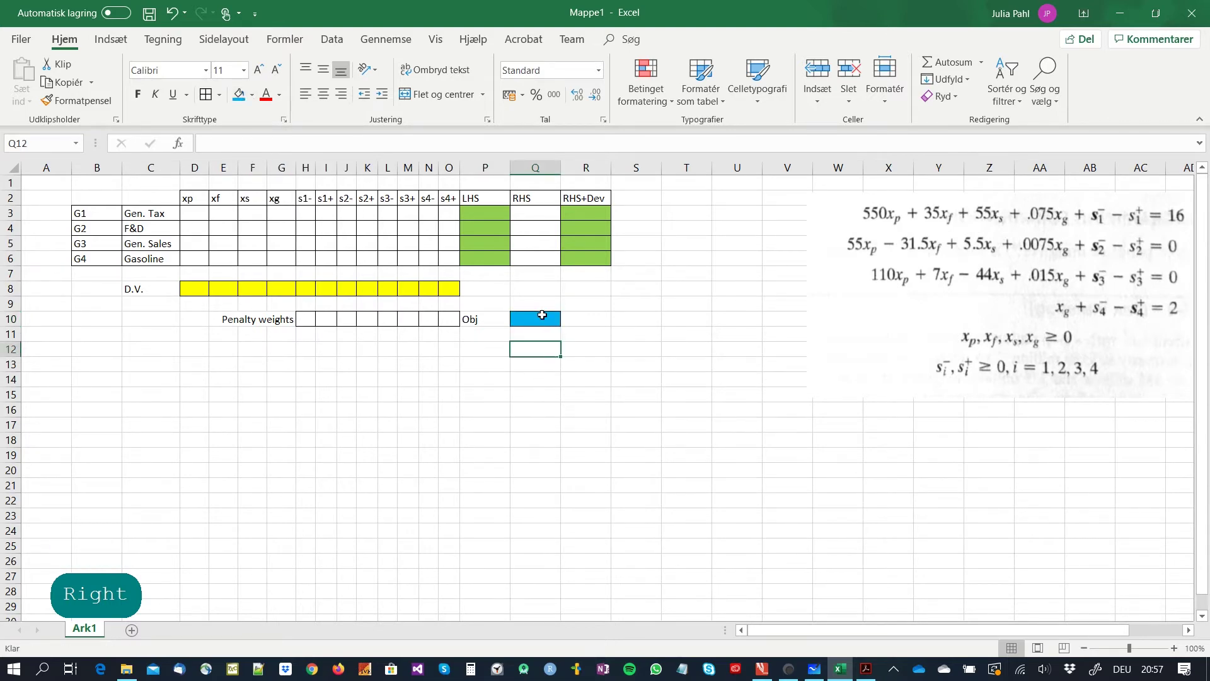
click(481, 217)
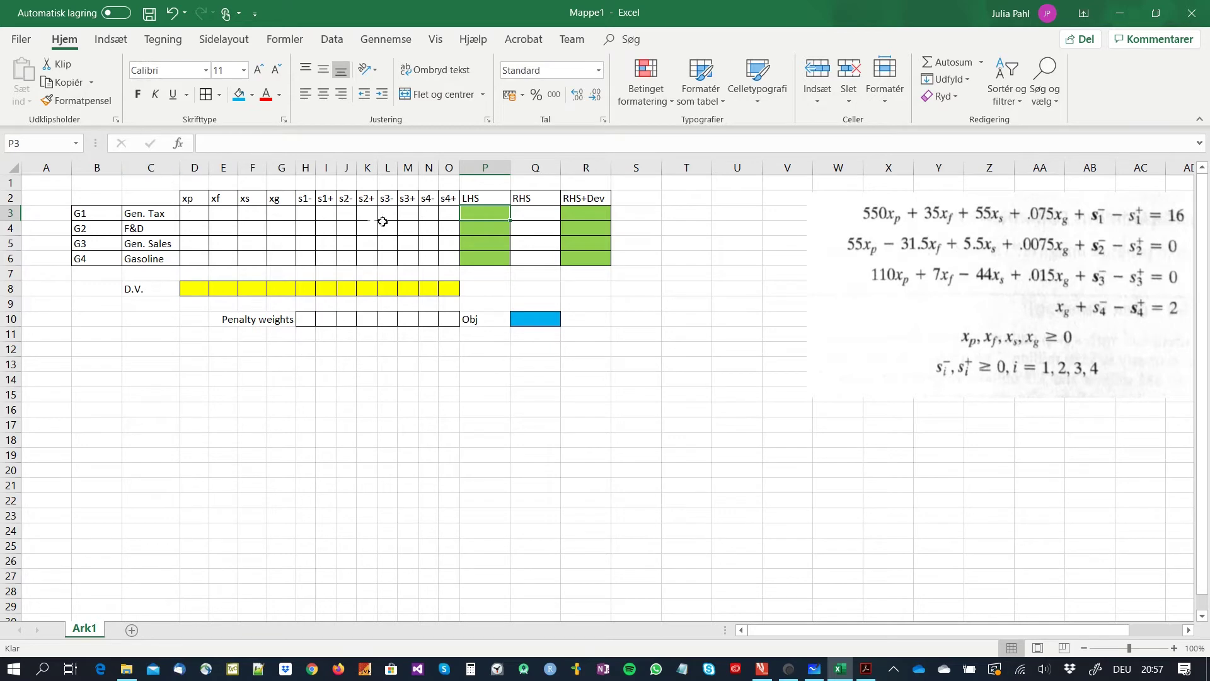
- Enter a SUMPRODUKT formula in LHS cell P3 that multiplies D3:O3 by the decision variables, using the absolute range $D$8:$O$8
text(+)
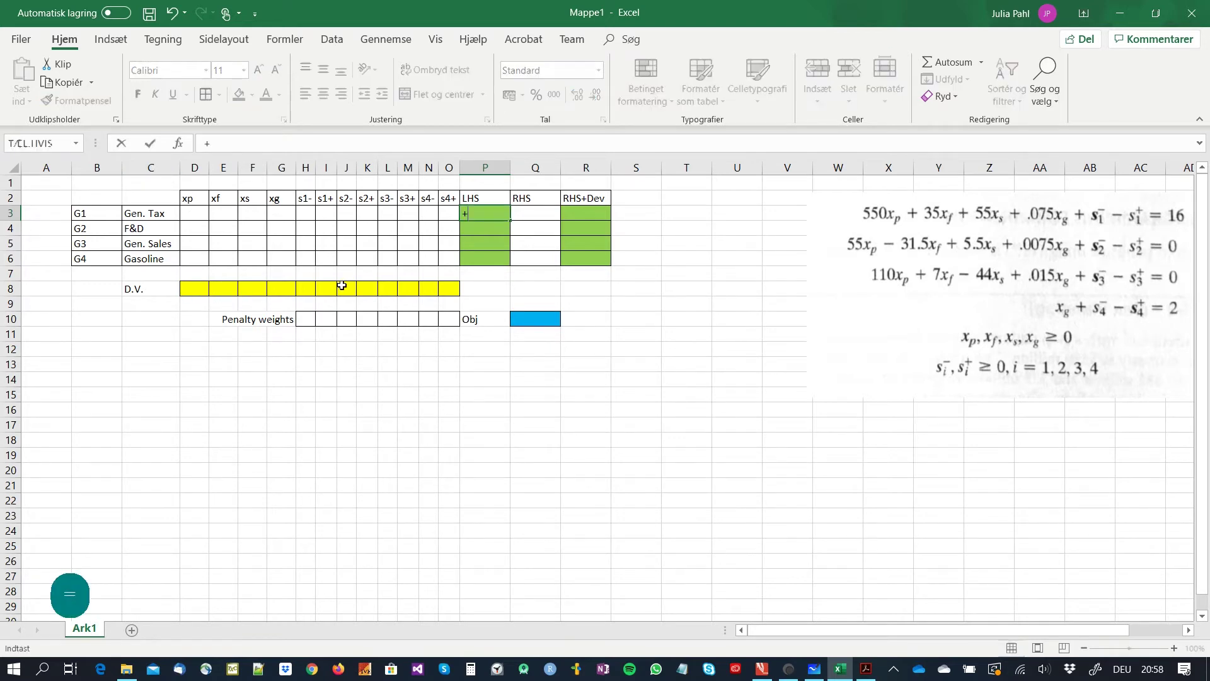
text(sumprodkt)
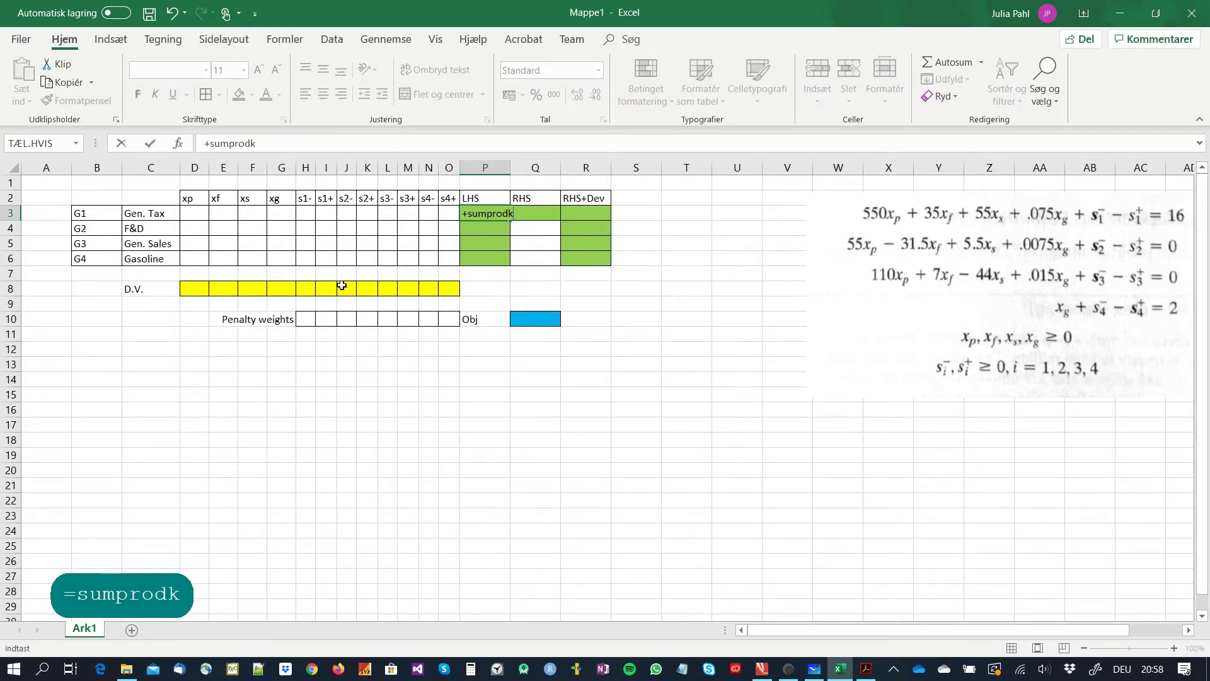
key(BackSpace)
key(BackSpace)
text(ukt()
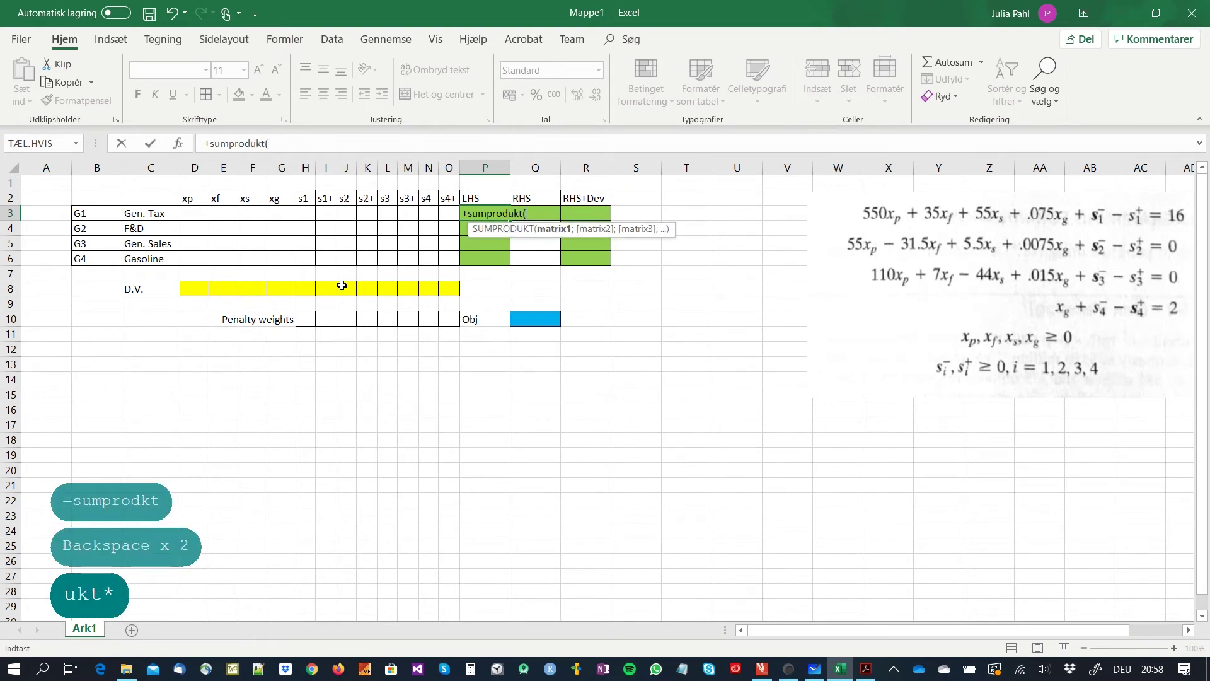
drag(199, 213, 445, 216)
text(;)
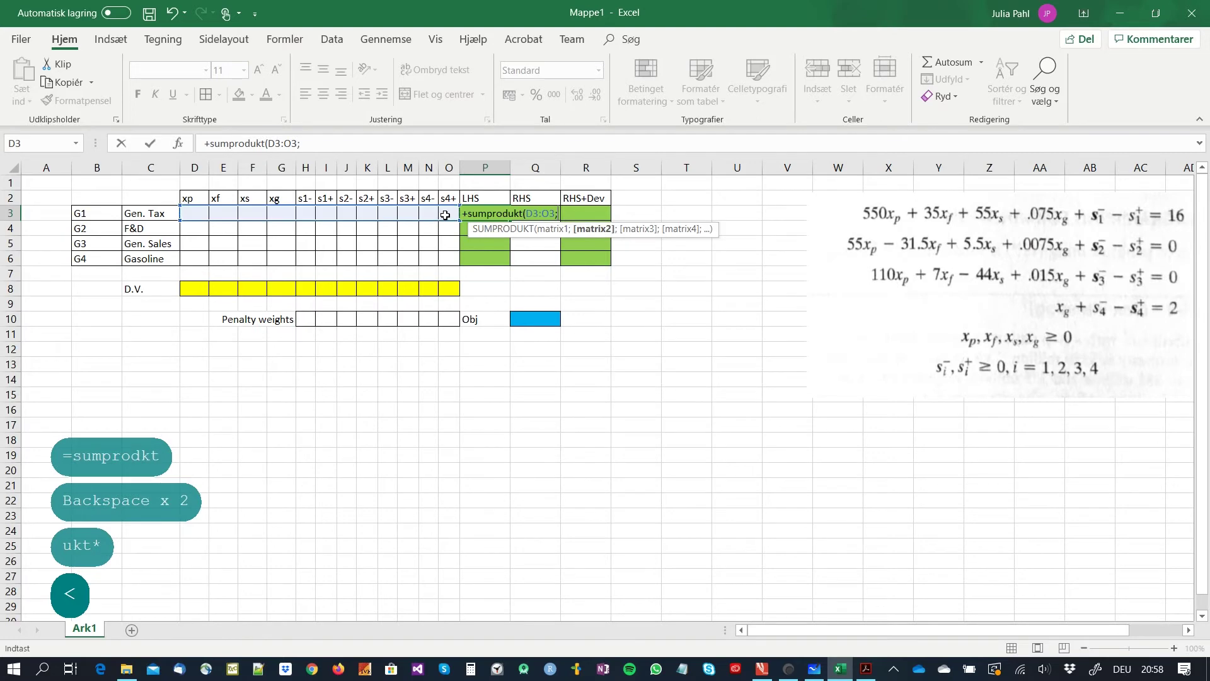
drag(183, 292, 448, 290)
key(F4)
key(ctrl+Return)
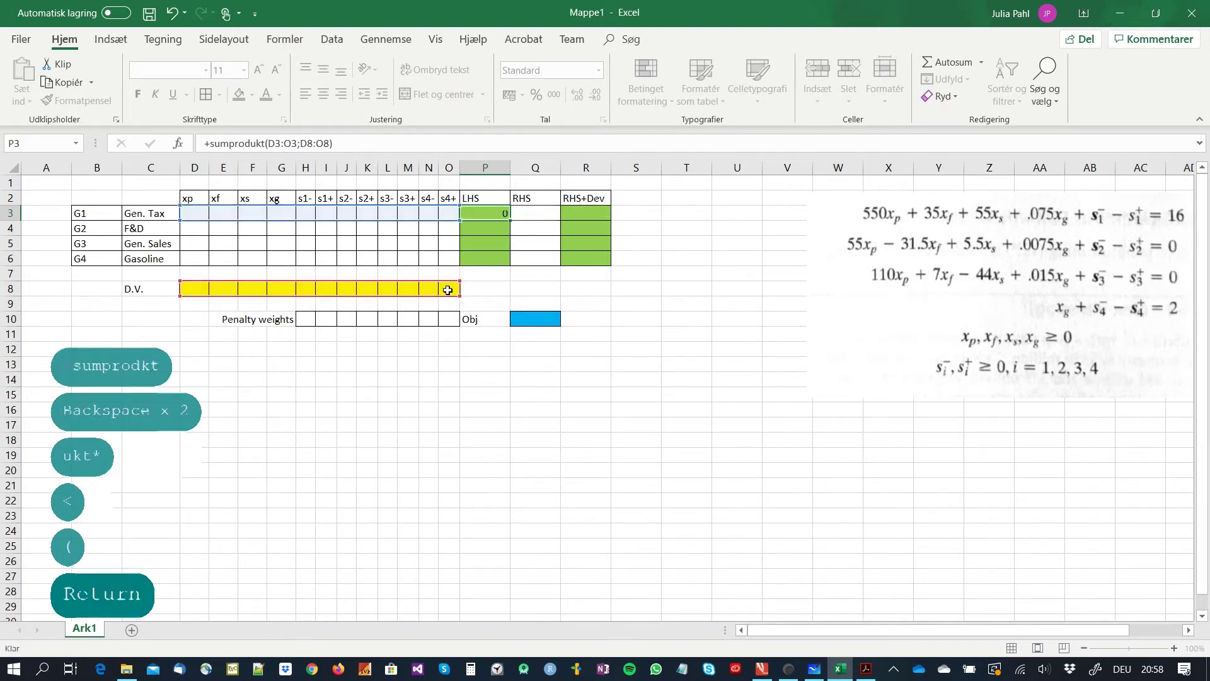
- Copy the LHS formula down to P4:P6 and check the cell references in the copied formulas
click(488, 247)
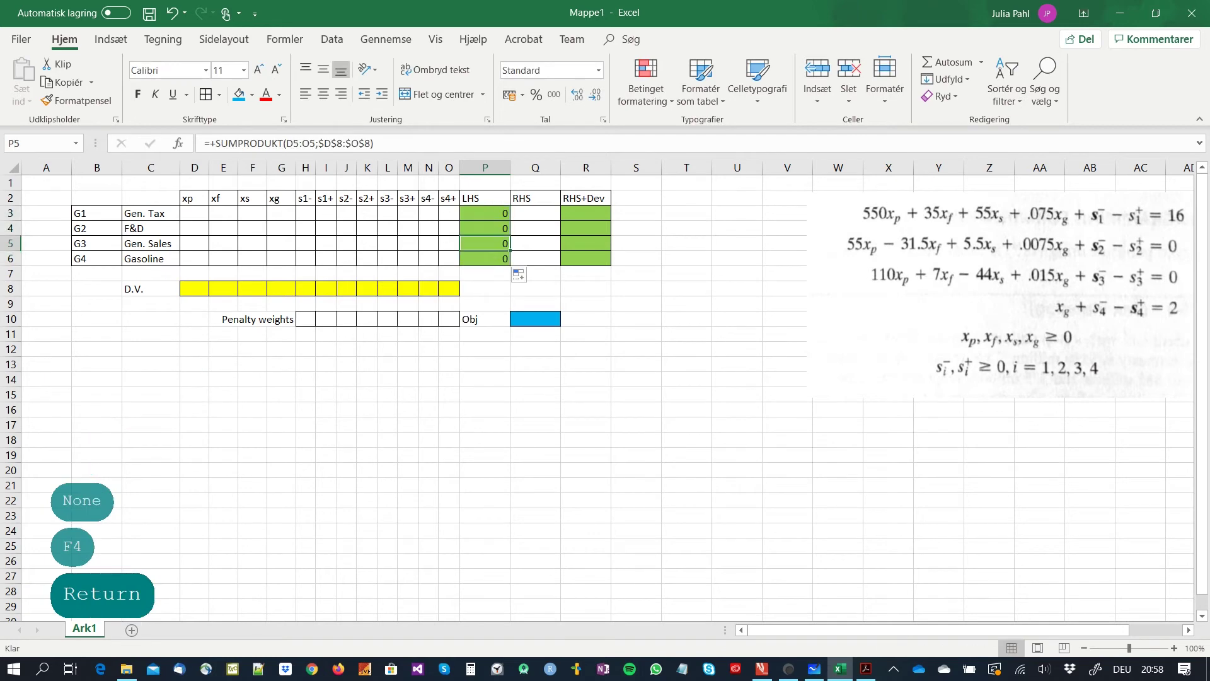
double_click(488, 245)
key(Return)
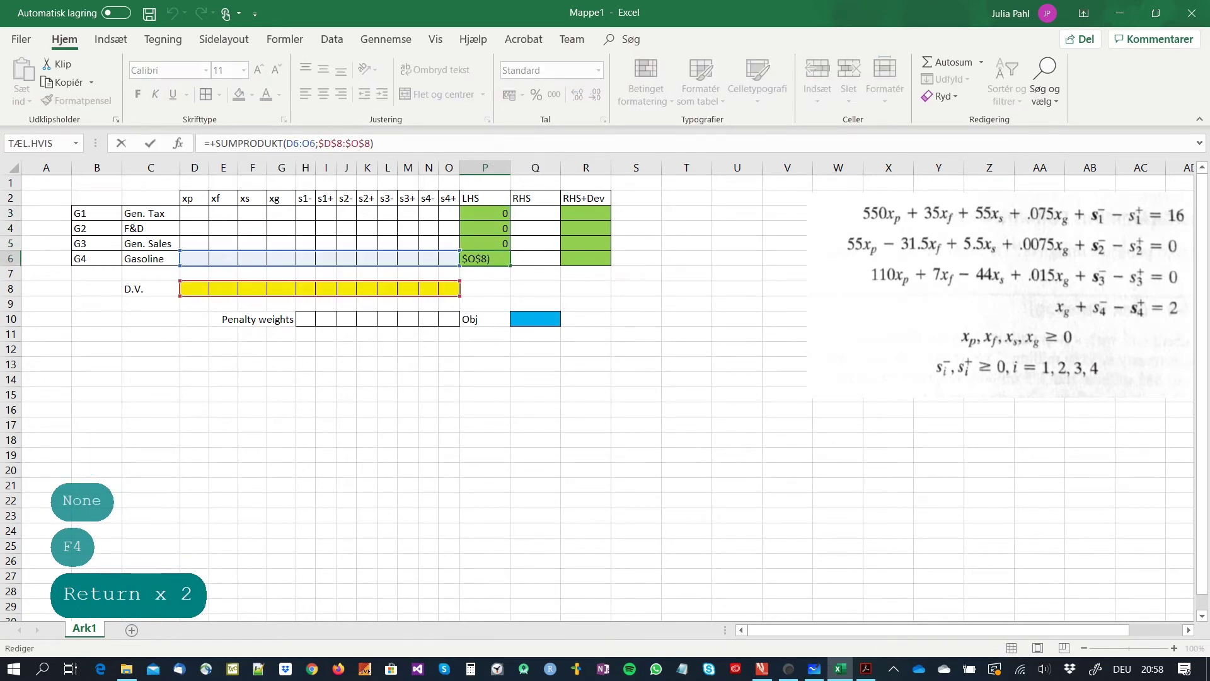
key(Return)
- Enter the RHS+Dev formula +Q3+H8-I8 in R3 for the Gen. Tax goal
click(573, 218)
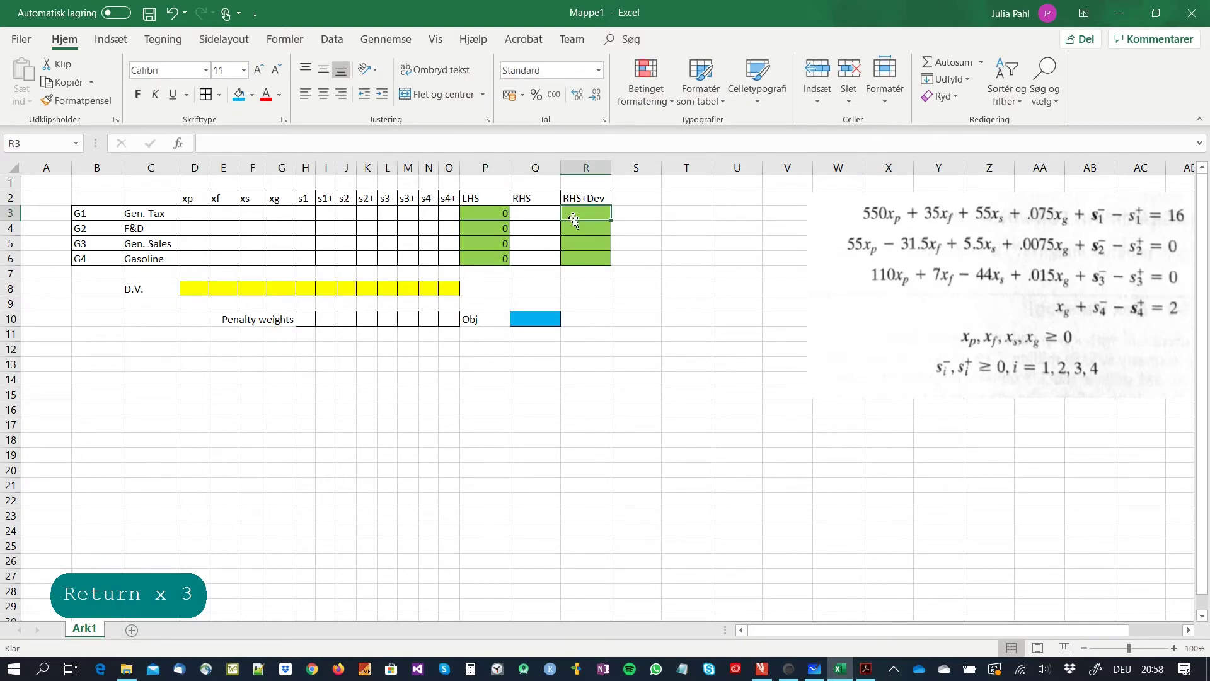
text(+)
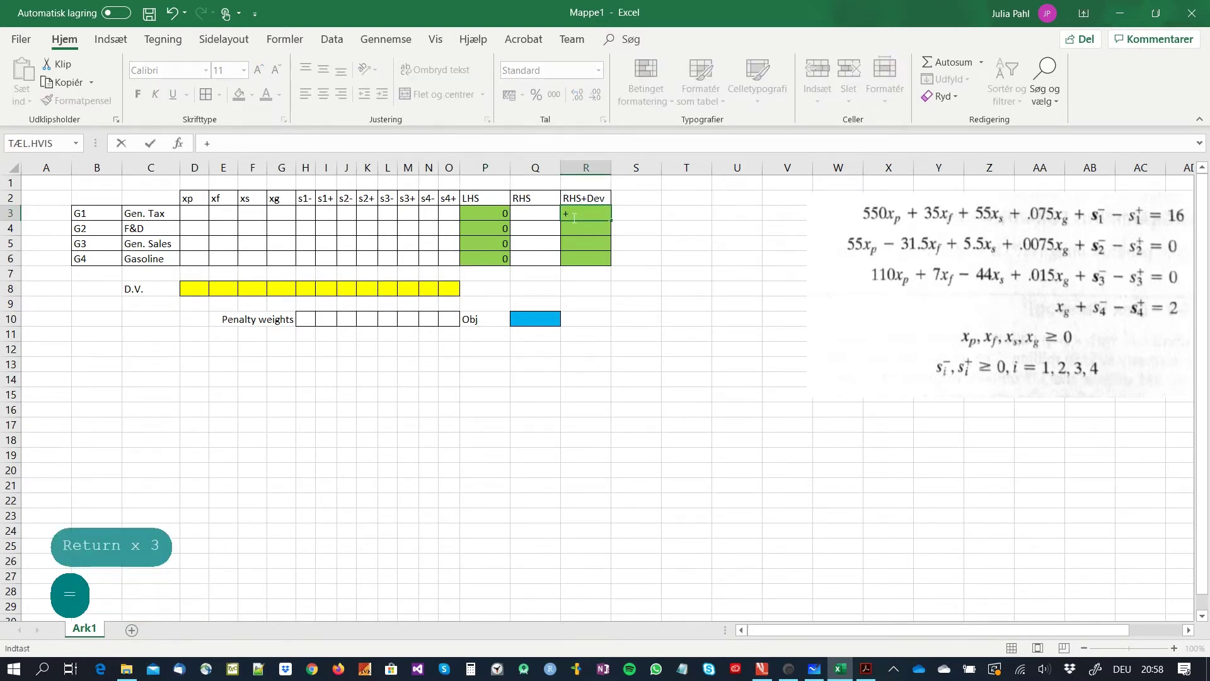
click(547, 215)
text(+)
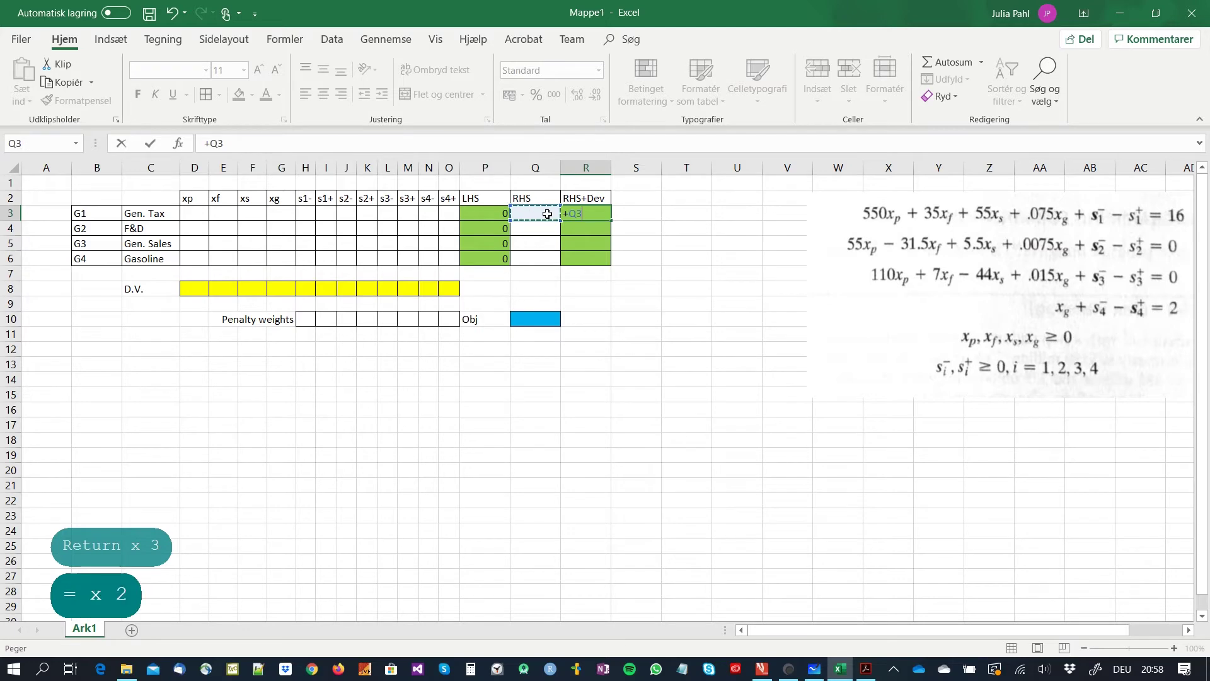
click(305, 290)
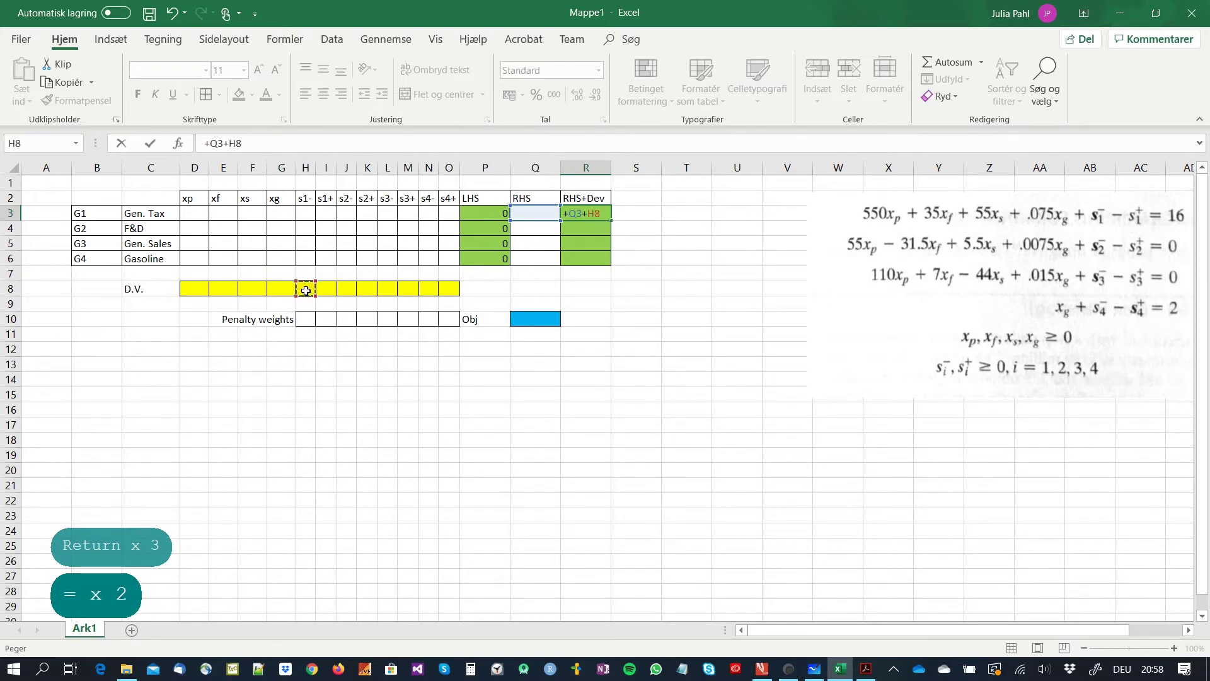
text(-)
click(323, 293)
key(Return)
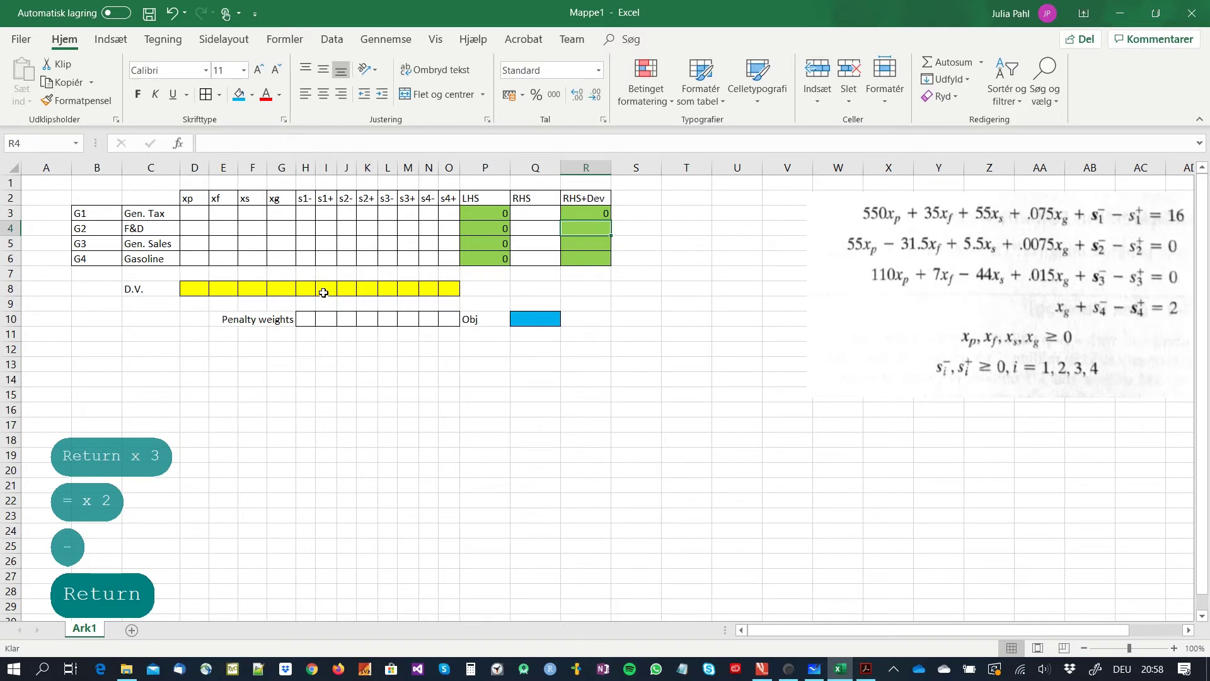
- Enter the RHS+Dev formula +Q4+J8-K8 in R4 for the F&D goal
text(+)
click(529, 227)
text(-)
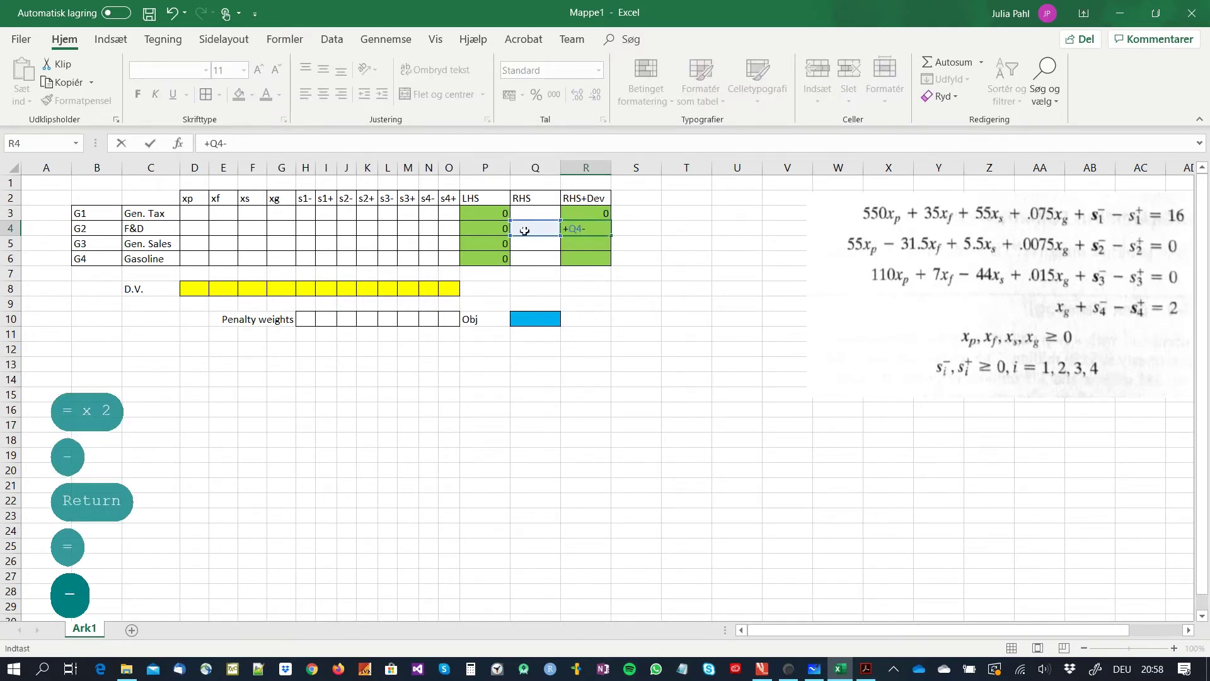
key(BackSpace)
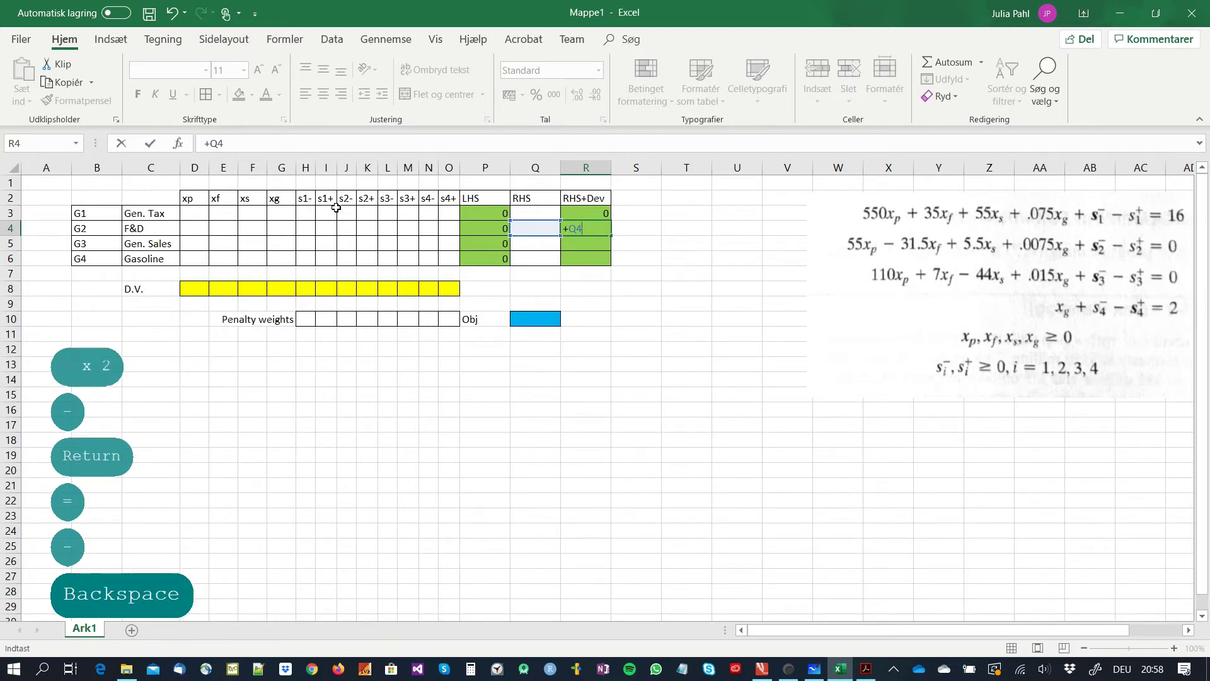
text(+)
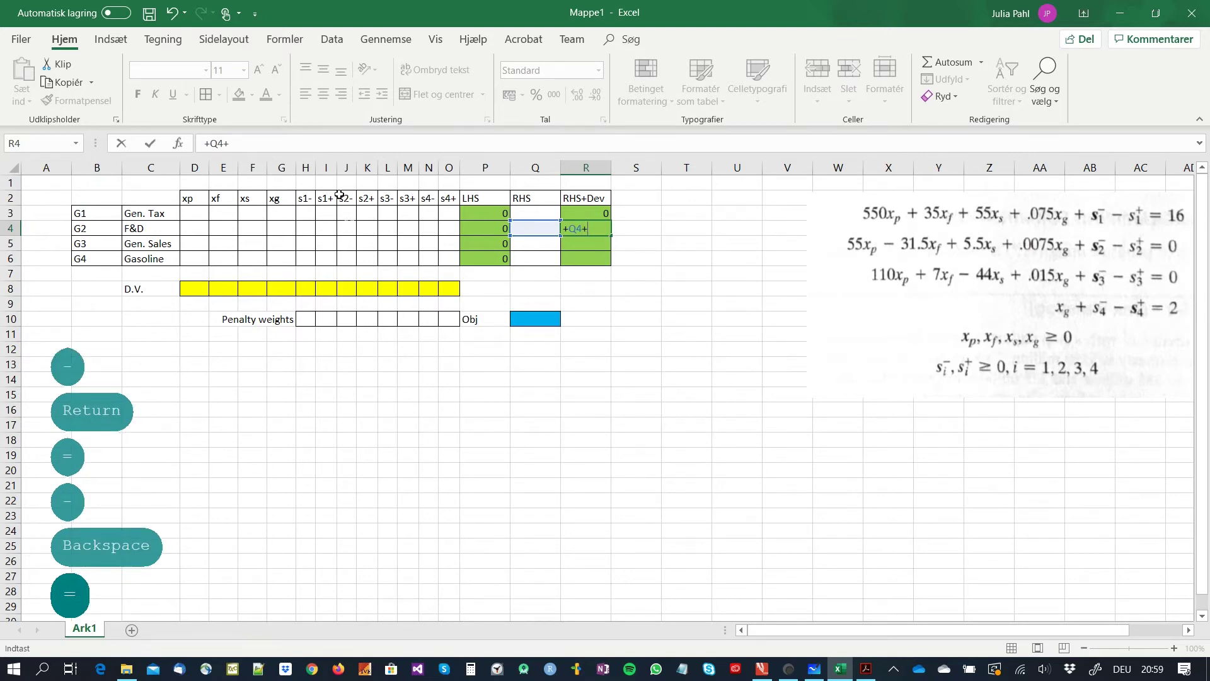
click(349, 288)
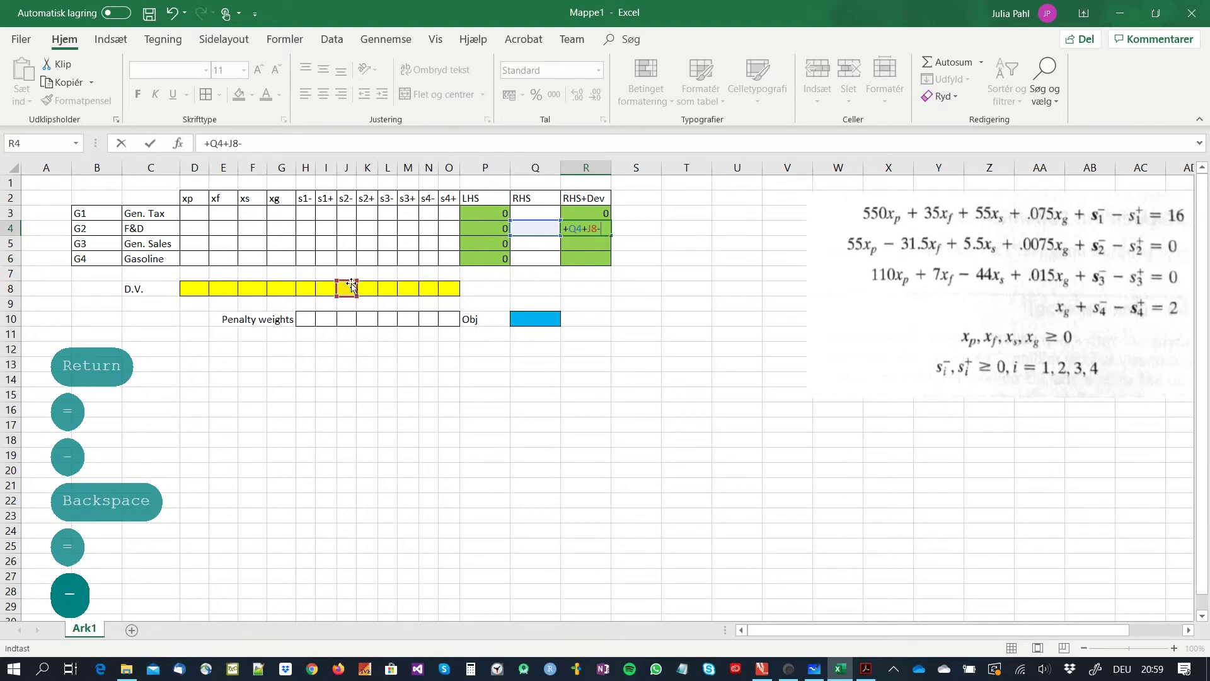
text(-)
click(372, 287)
key(Return)
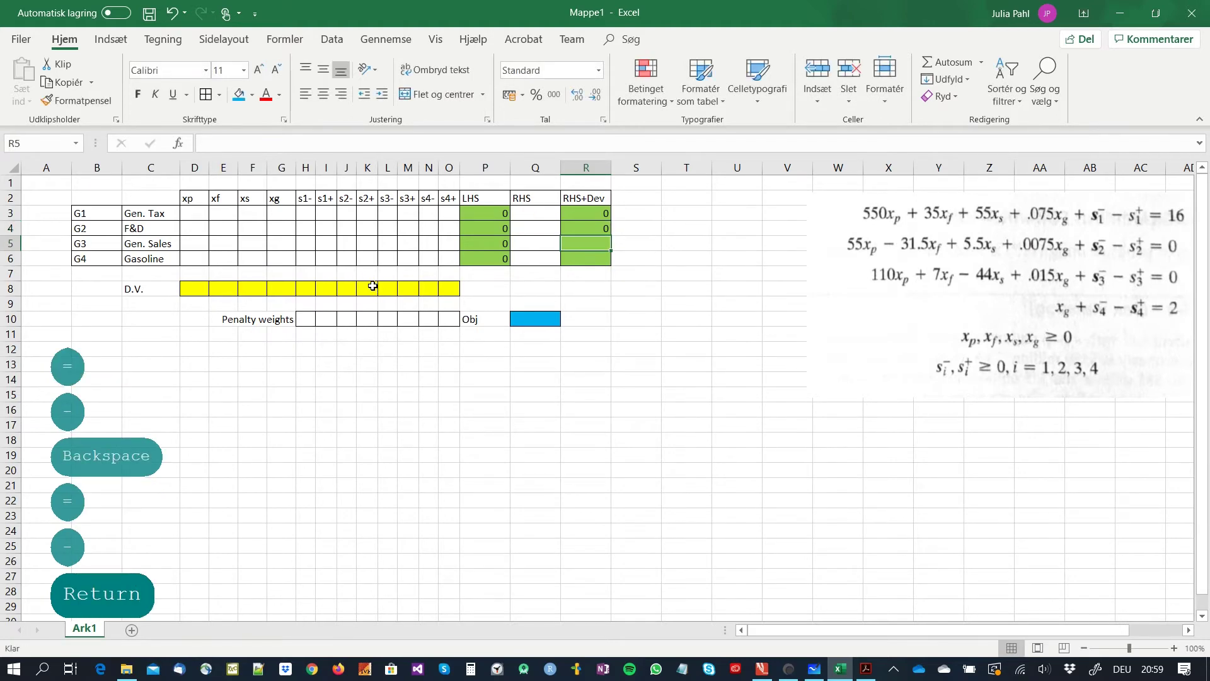
- Enter the RHS+Dev formula +Q5+L8-M8 in R5 for the Gen. Sales goal
text(+)
click(534, 244)
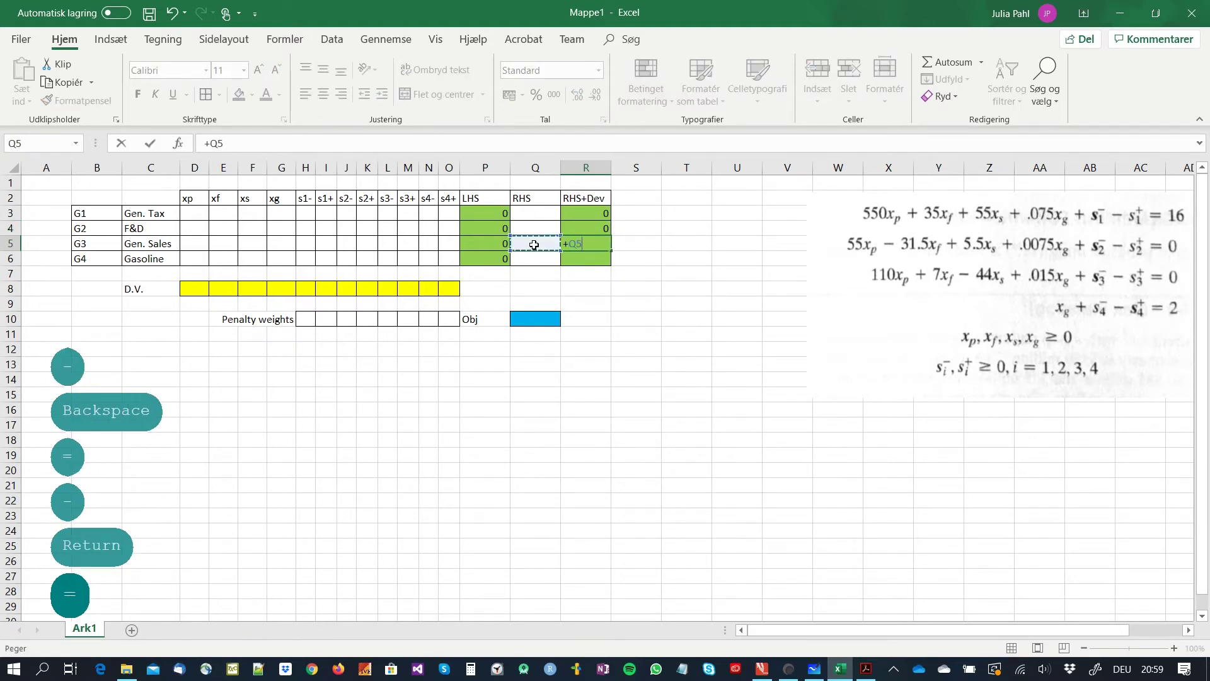
text(+)
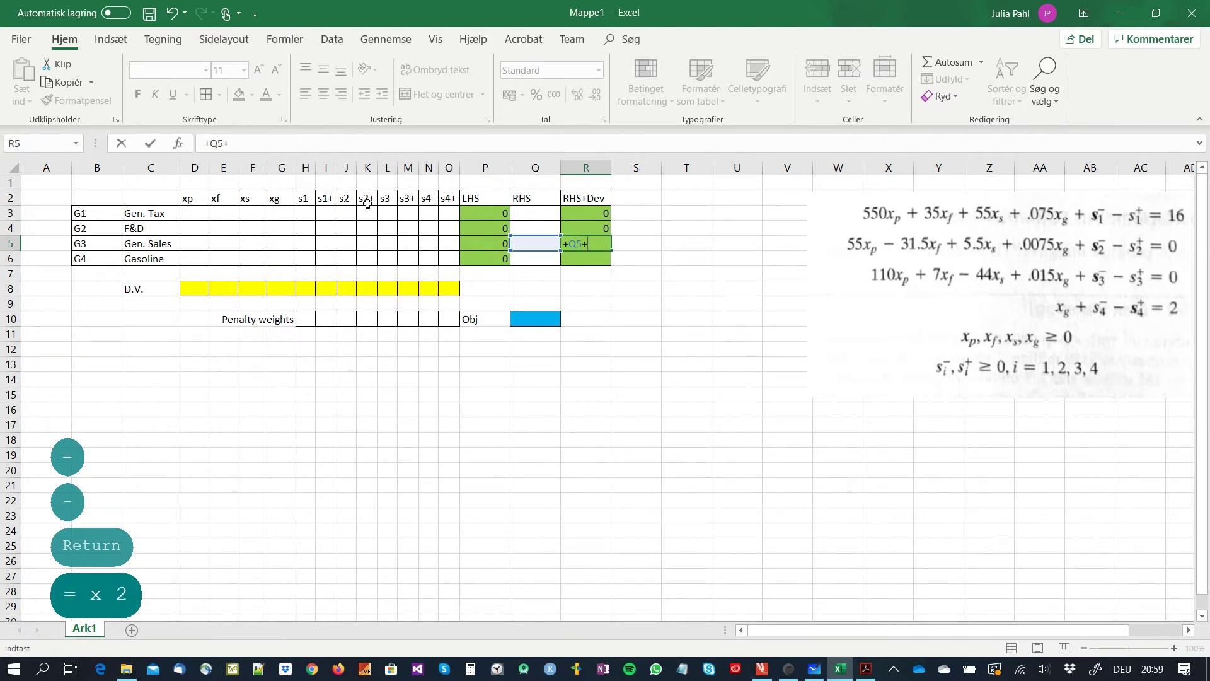
click(391, 289)
text(-M8)
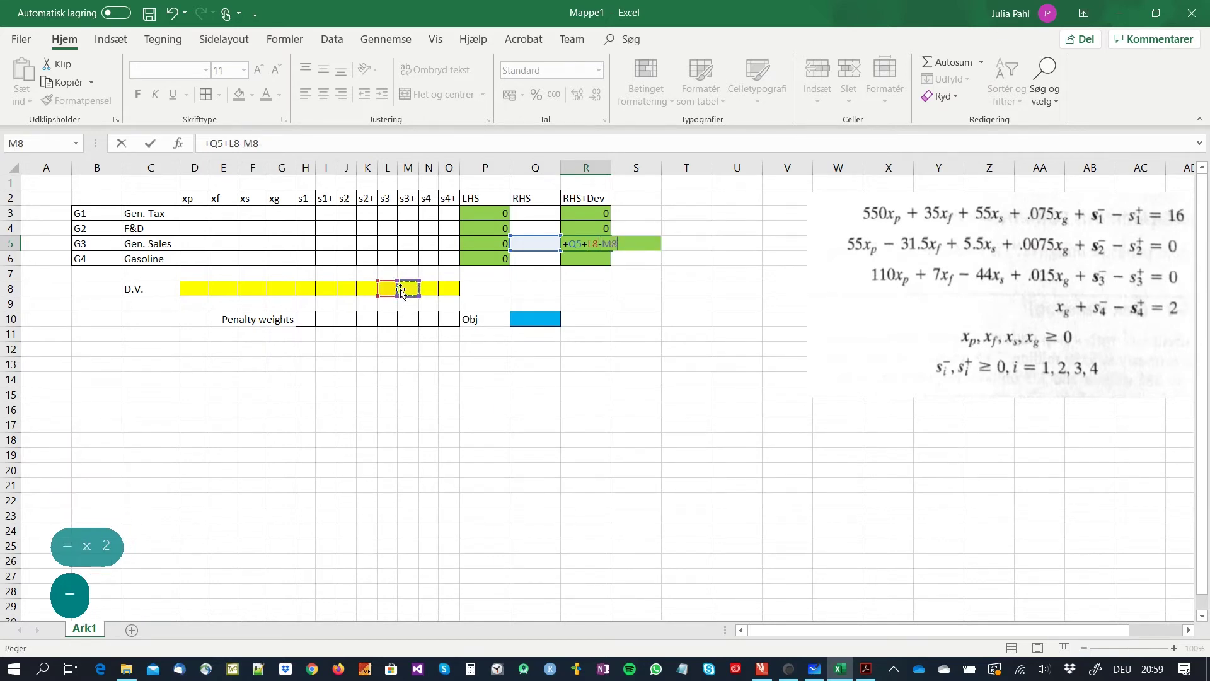
key(Return)
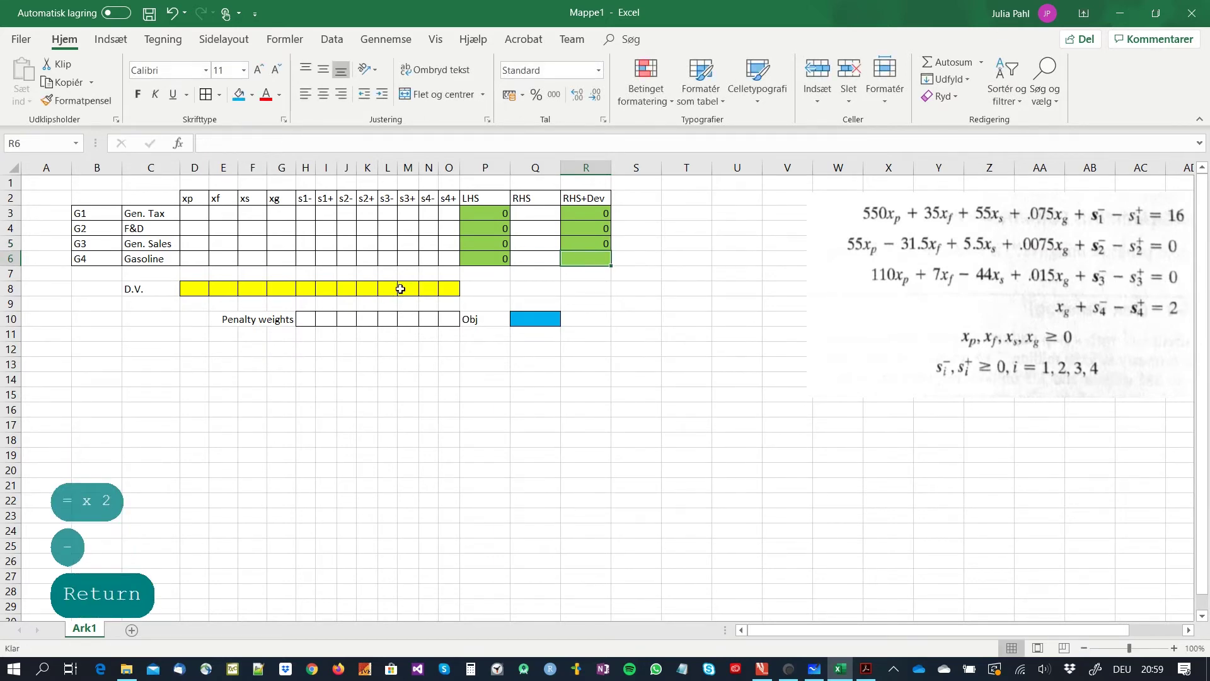
- Enter the RHS+Dev formula +Q6+N8-O8 in R6 for the Gasoline goal
text(+)
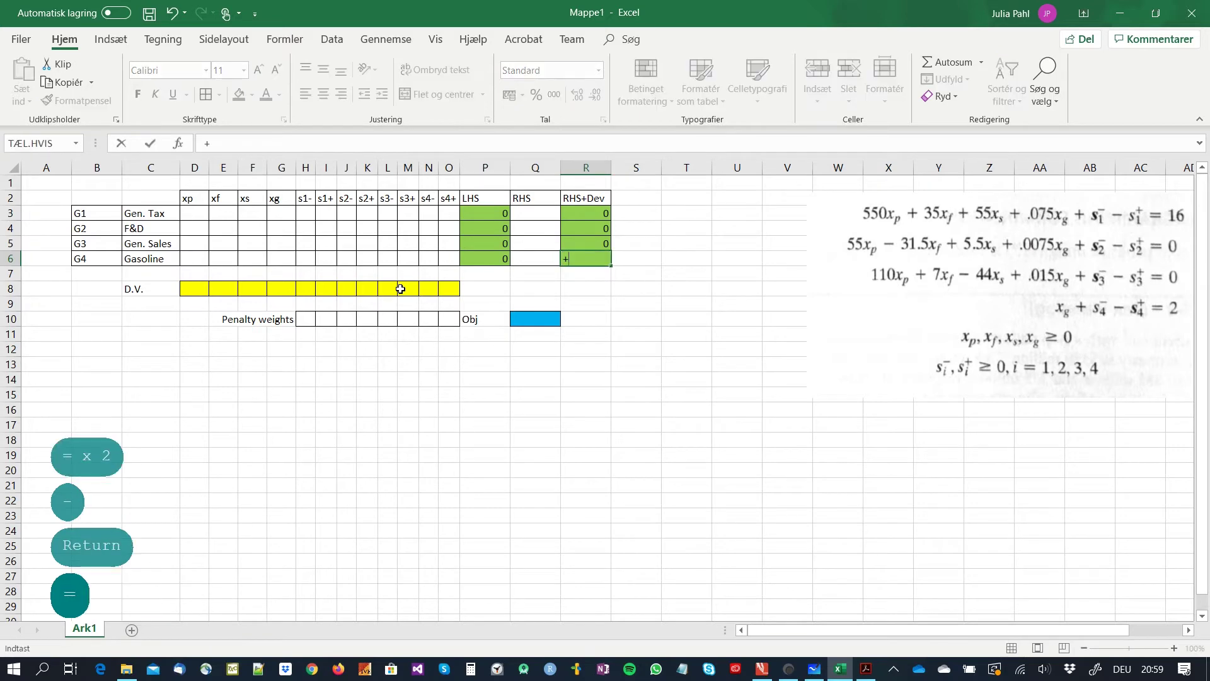
click(524, 256)
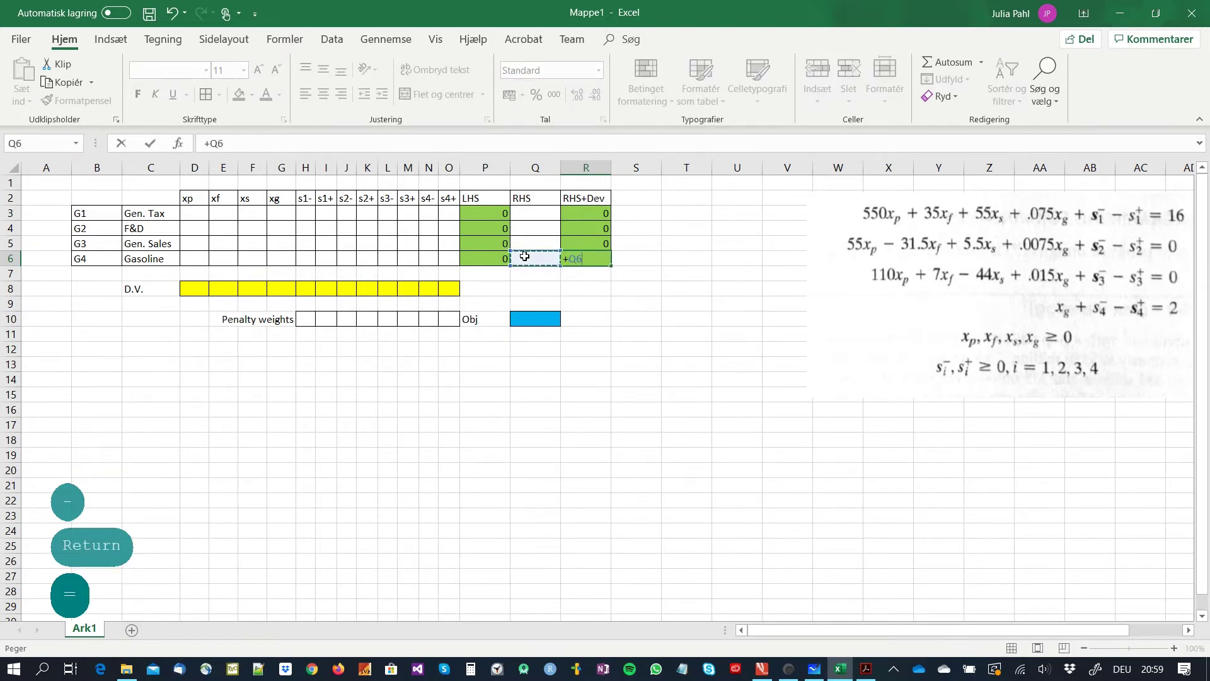
text(+)
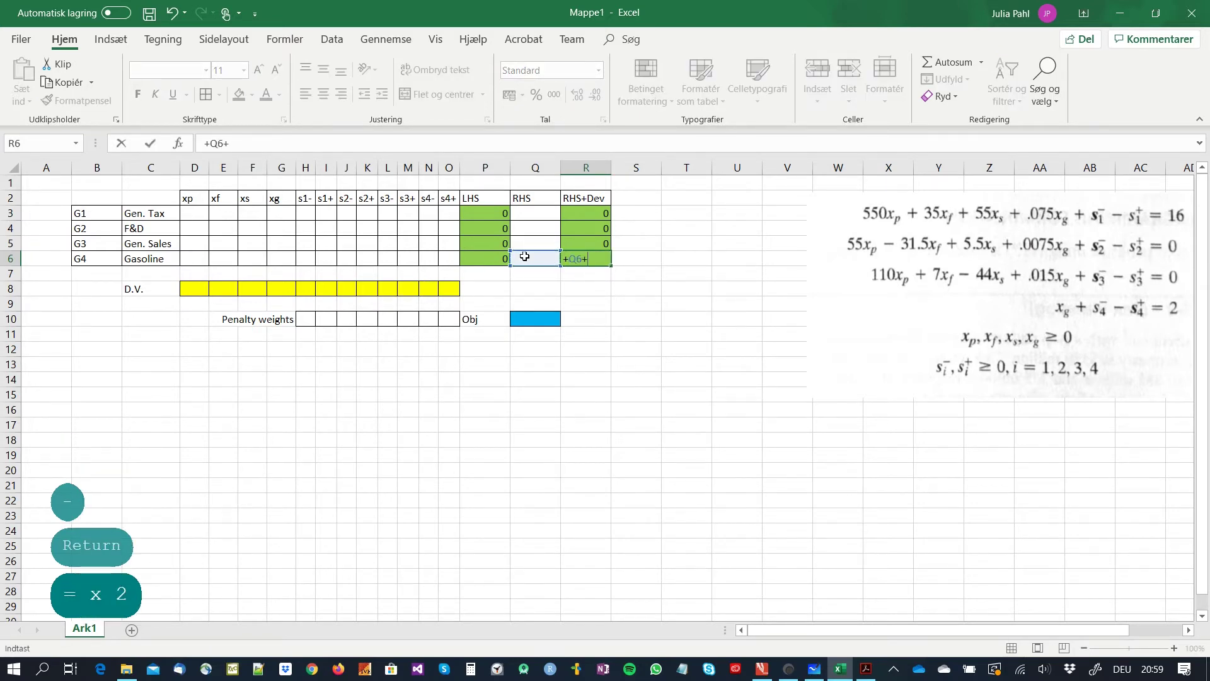
click(432, 290)
text(-)
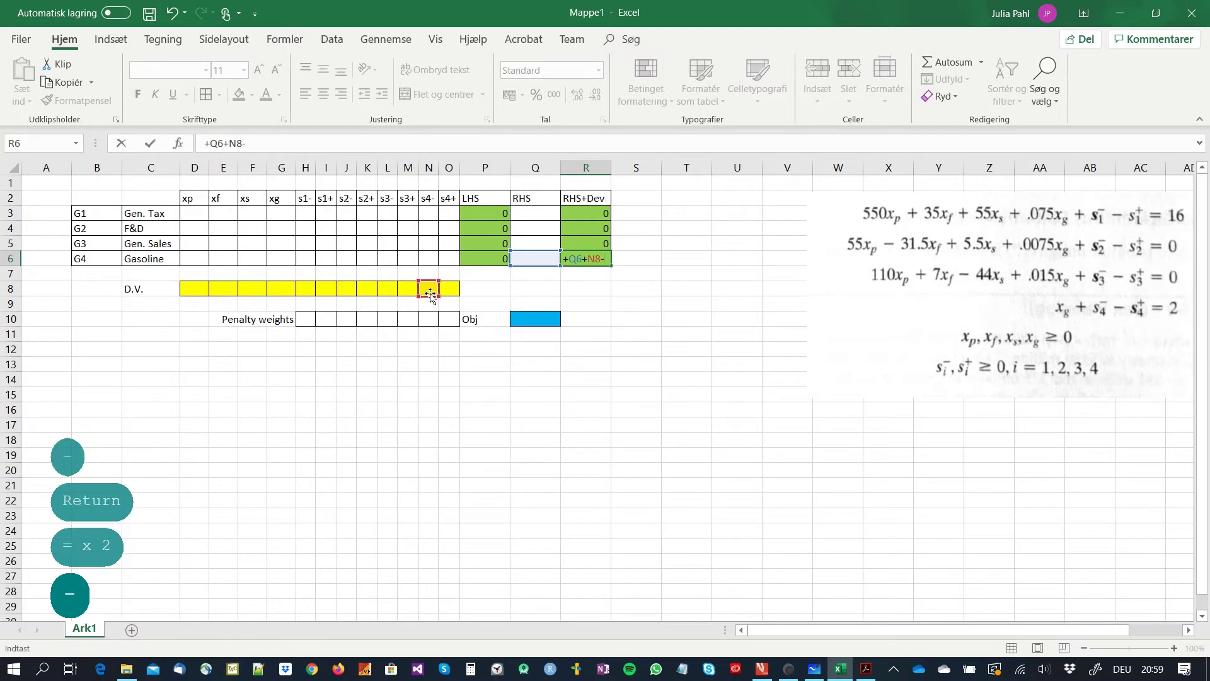
click(456, 285)
key(Return)
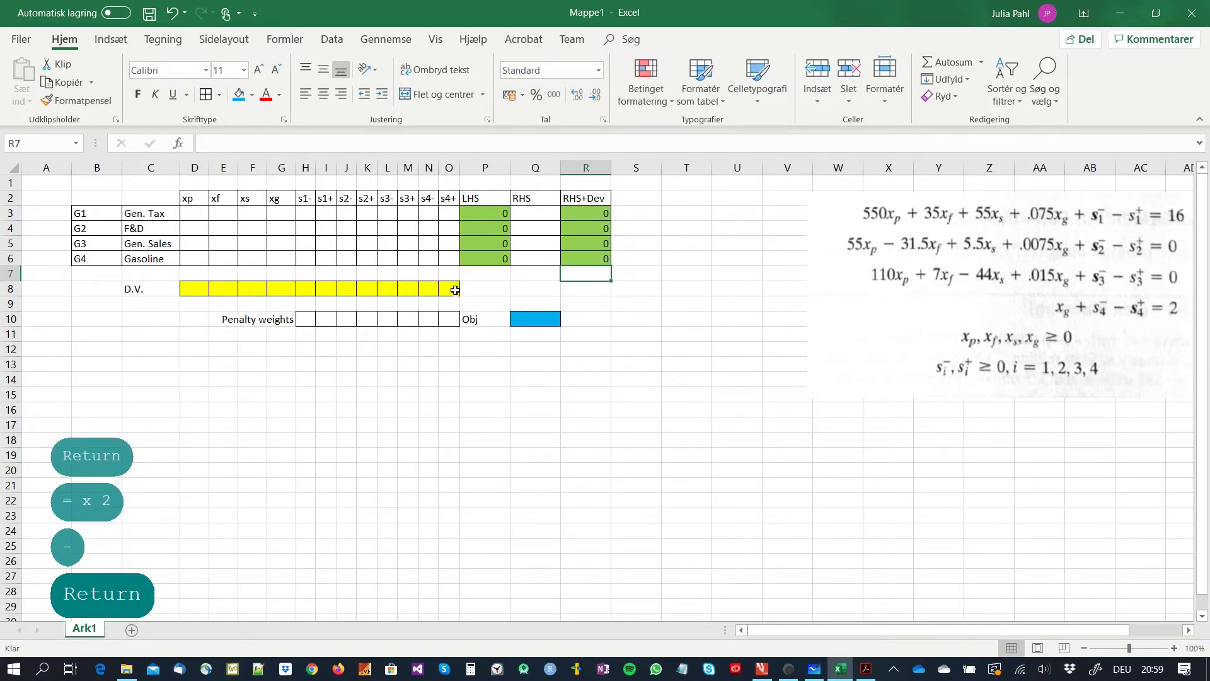
- Enter the objective formula +sumprodukt(H8:O8;H10:O10) in Q10, combining the deviation variables with the penalty weights
click(525, 315)
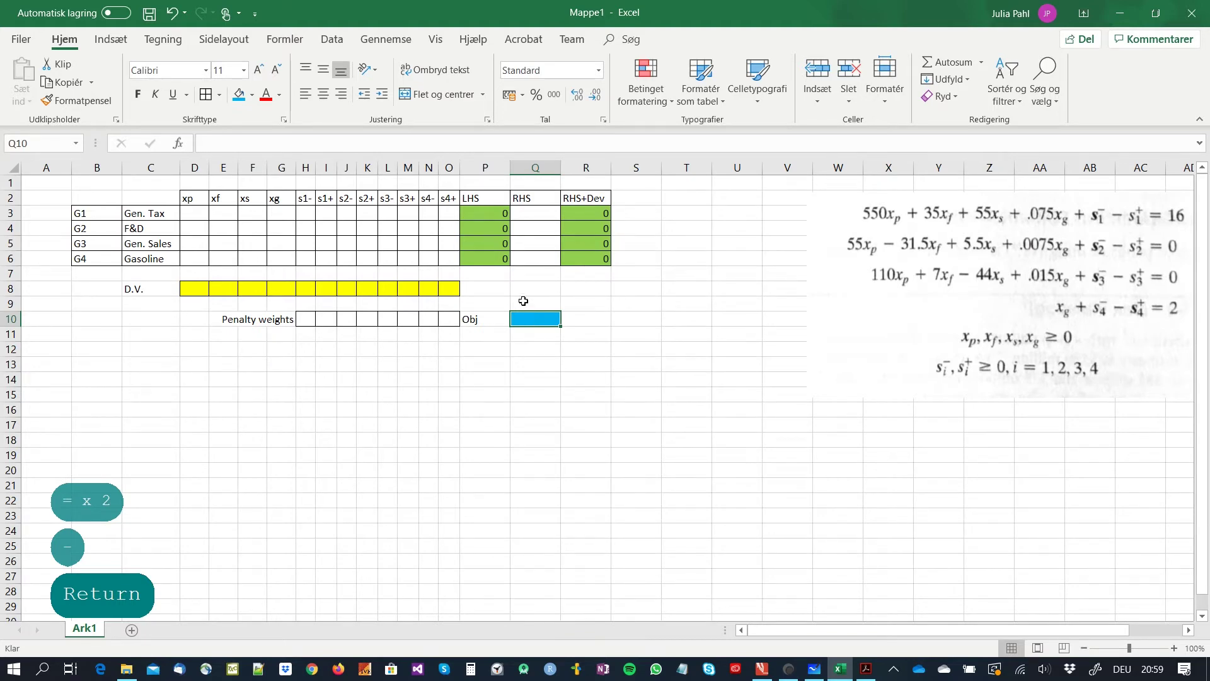
text(+)
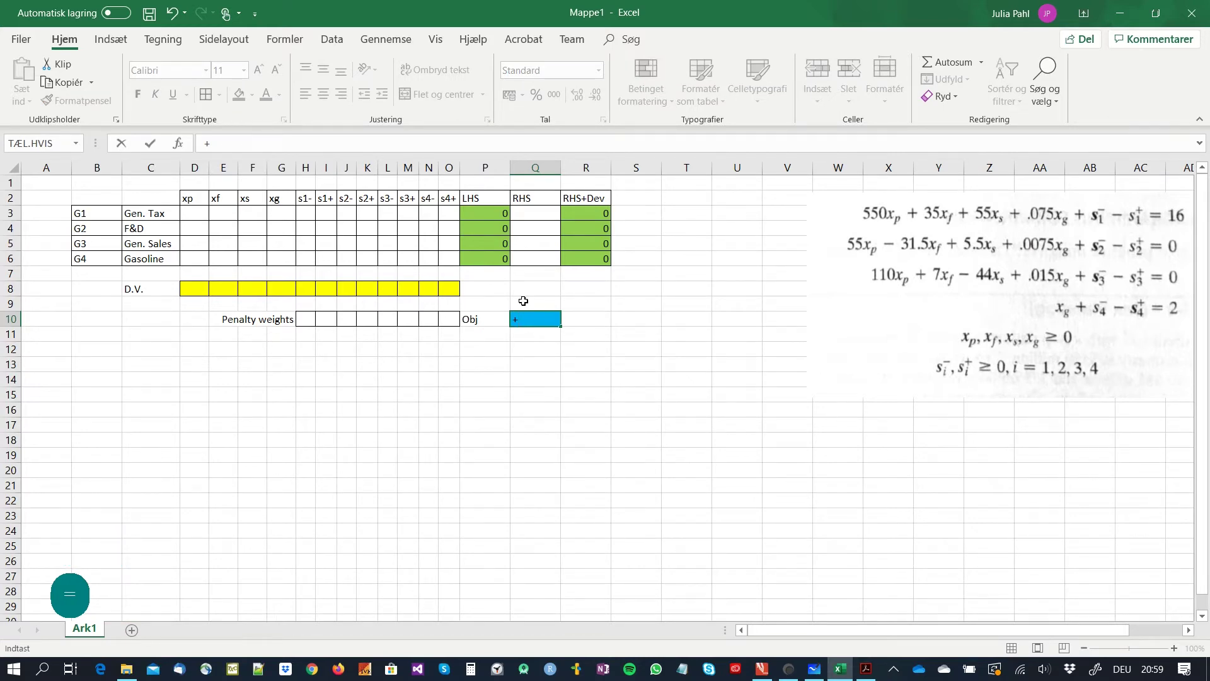
text(sumpr)
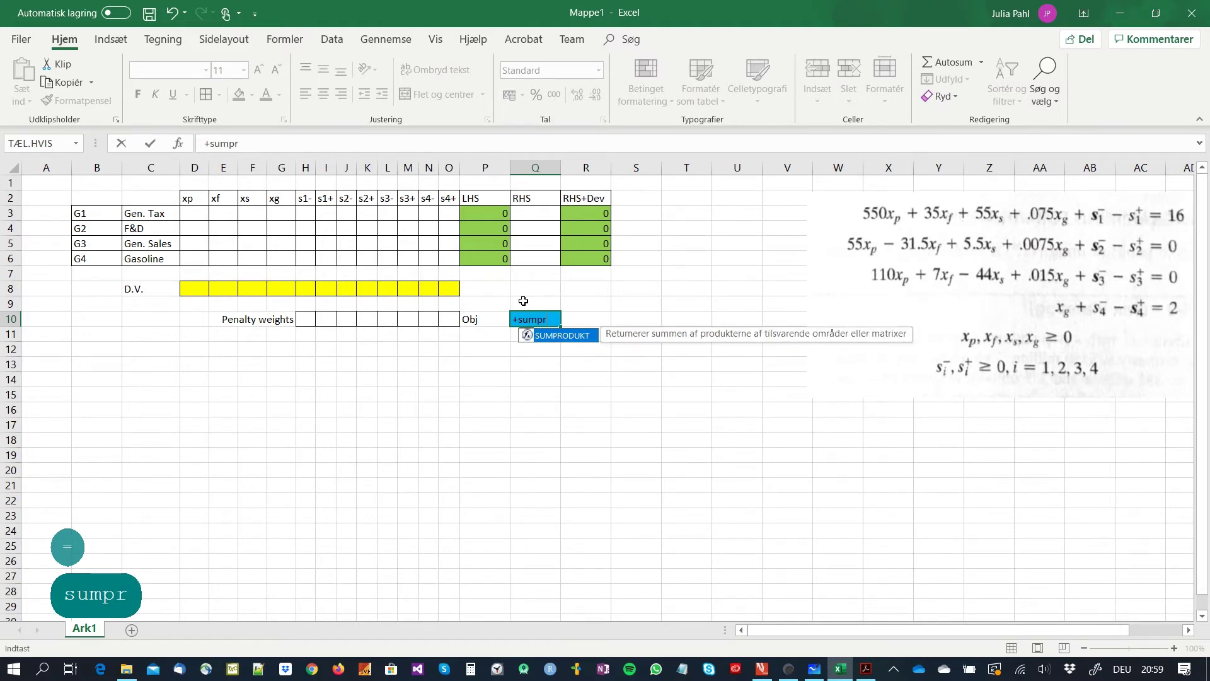
text(odu)
key(BackSpace)
text(odukt()
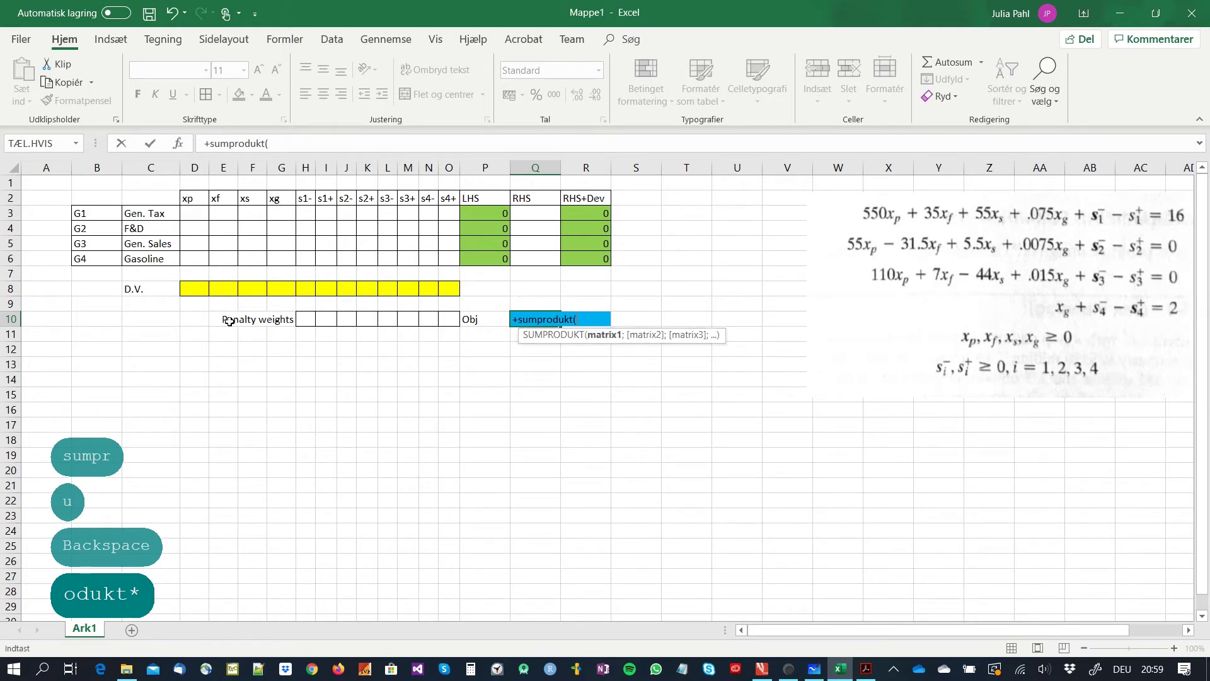
drag(310, 284, 446, 285)
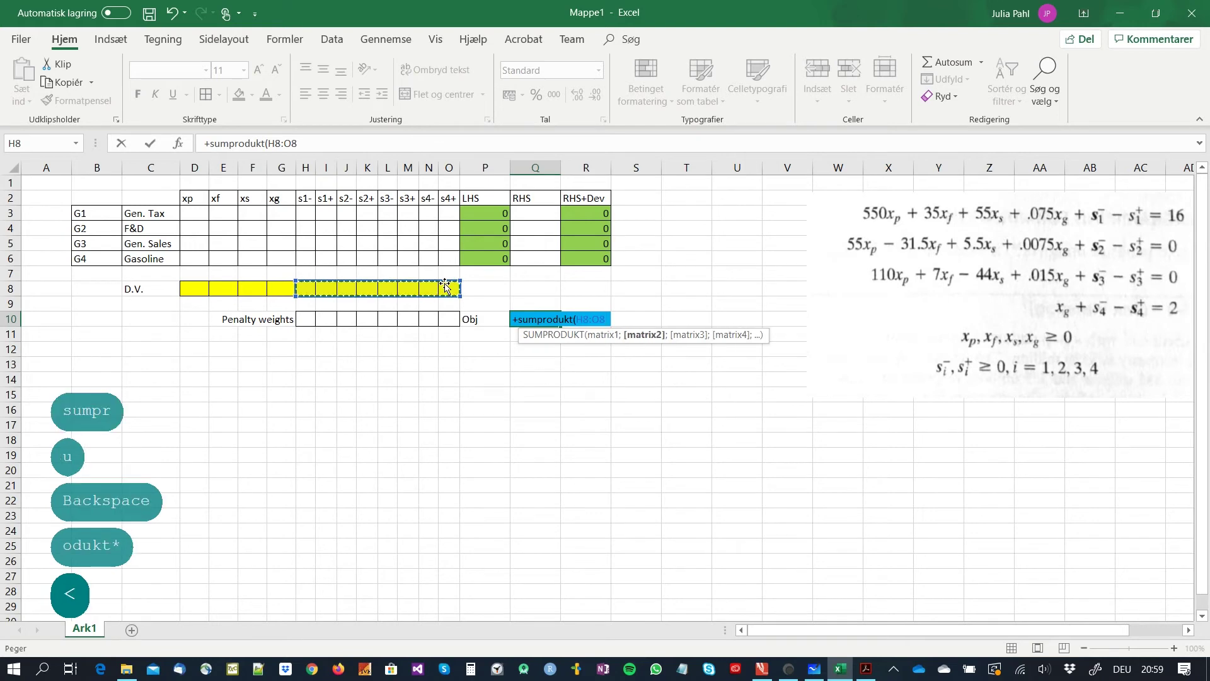
text(;)
drag(310, 315, 442, 321)
text())
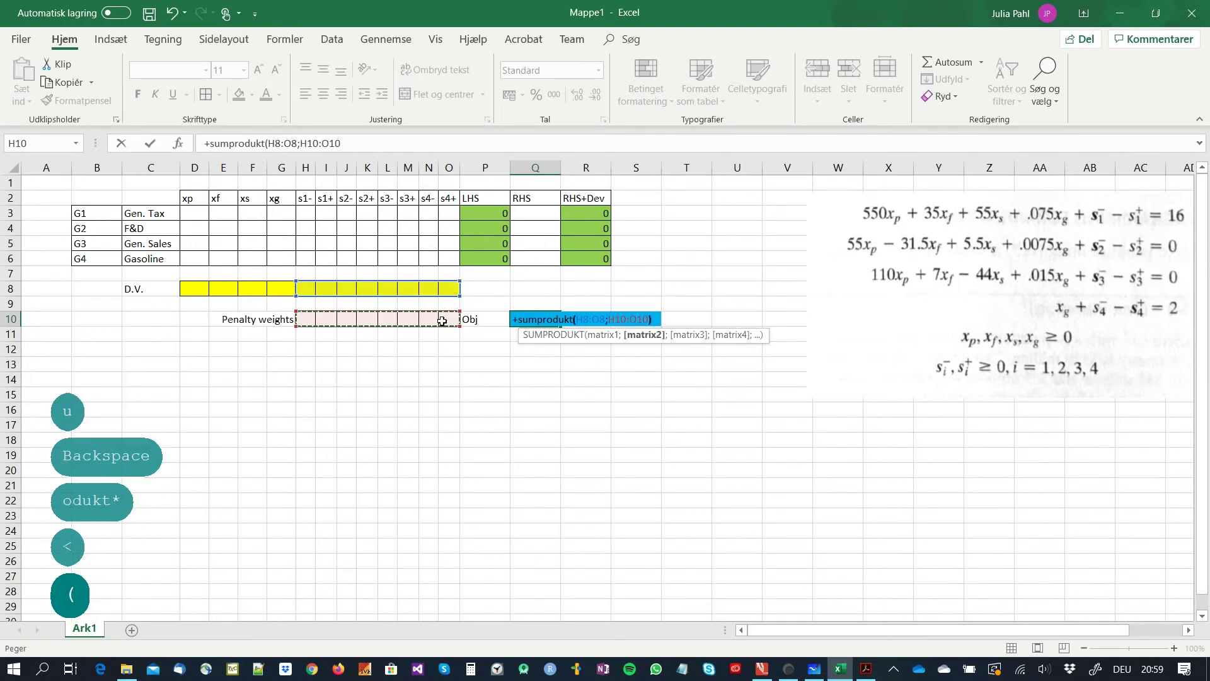
key(Return)
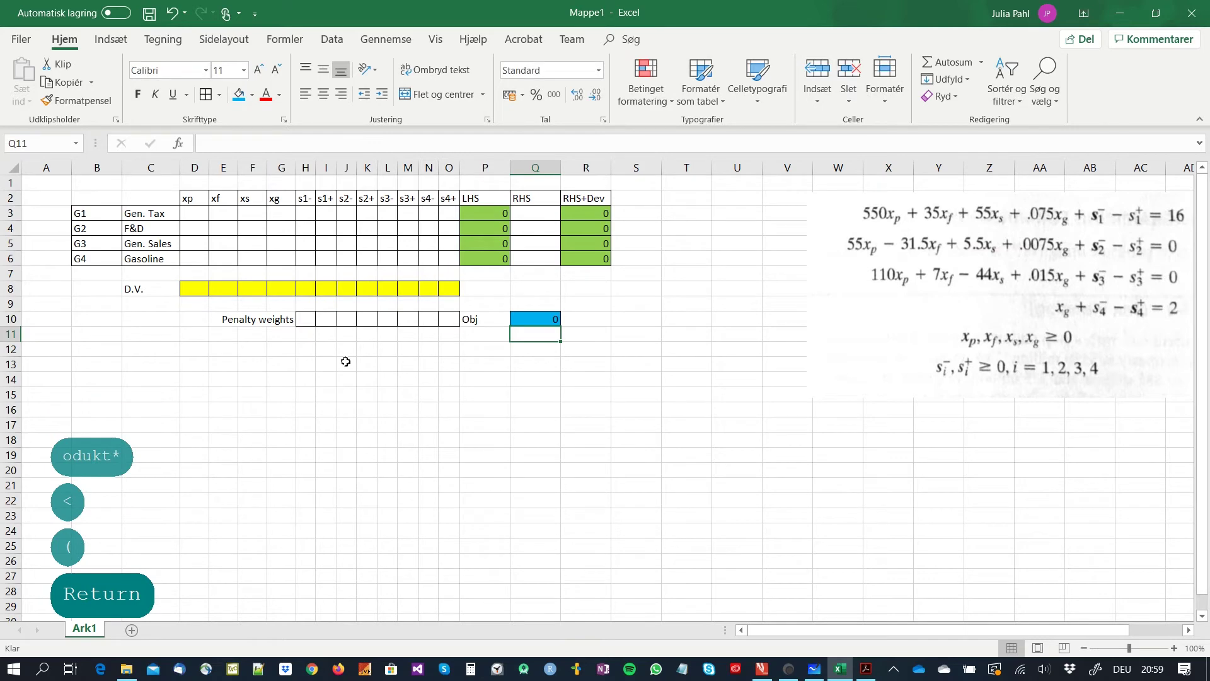
click(311, 363)
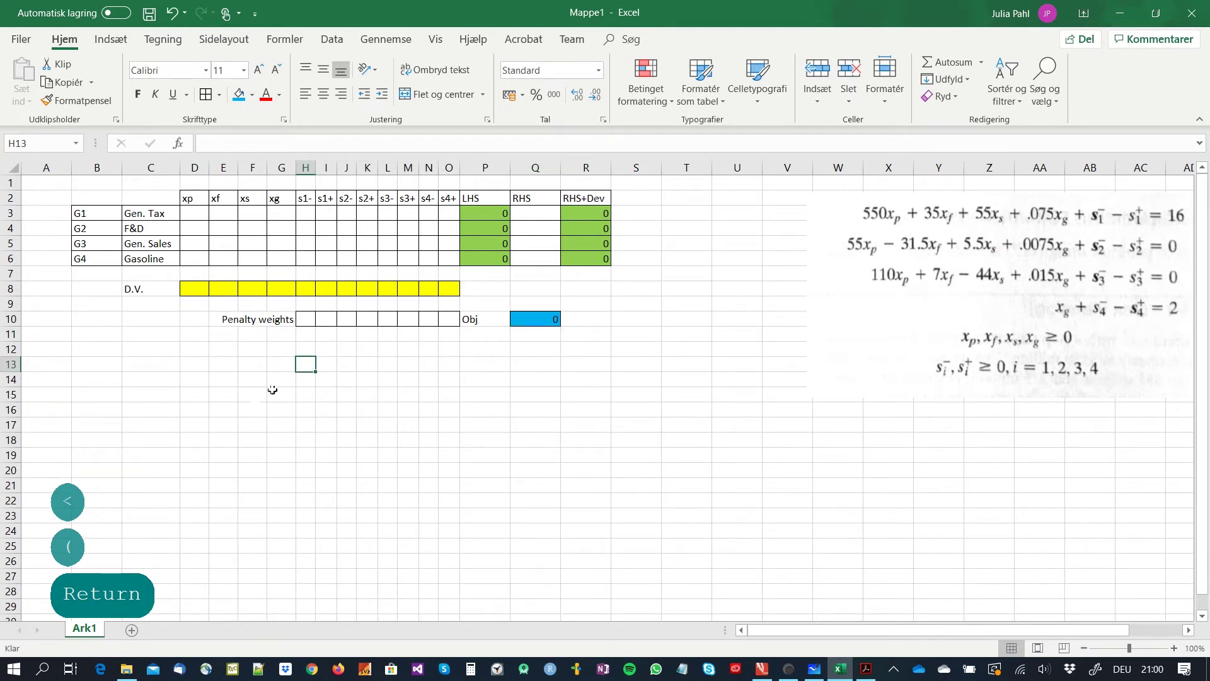
click(353, 350)
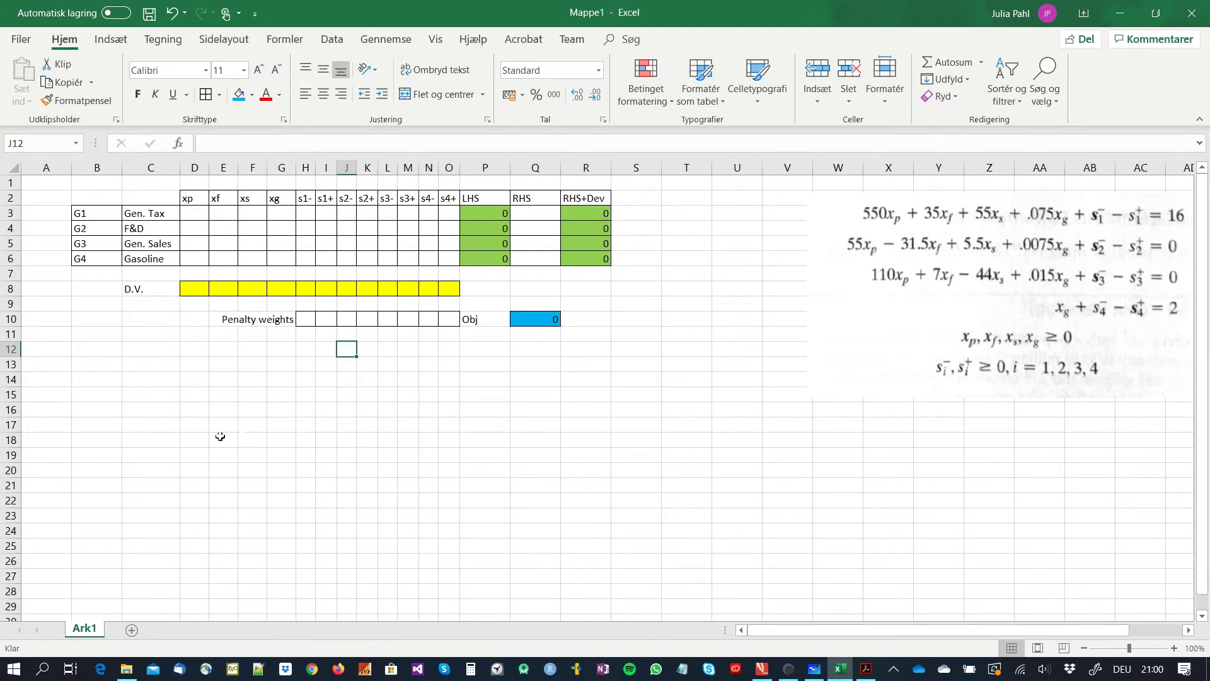
- Enter the Gen. Tax goal coefficients 550, 35, 55 and 0,075 for xp, xf, xs and xg in D3:G3
click(200, 214)
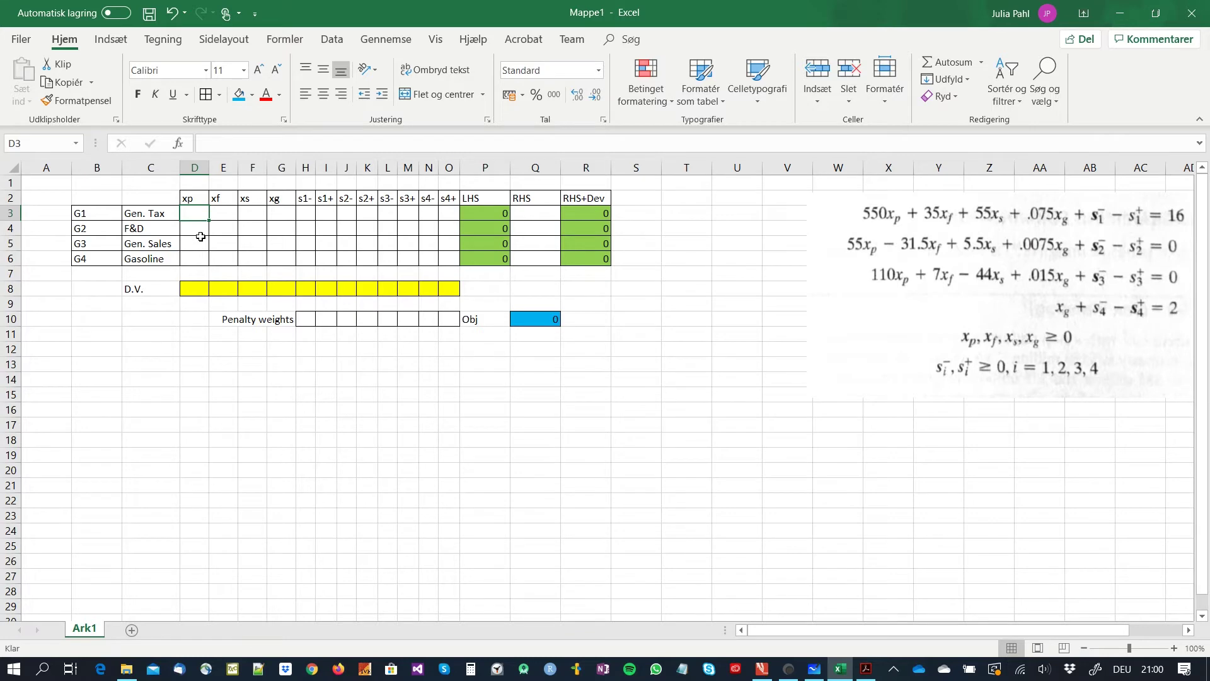
text(550)
key(Right)
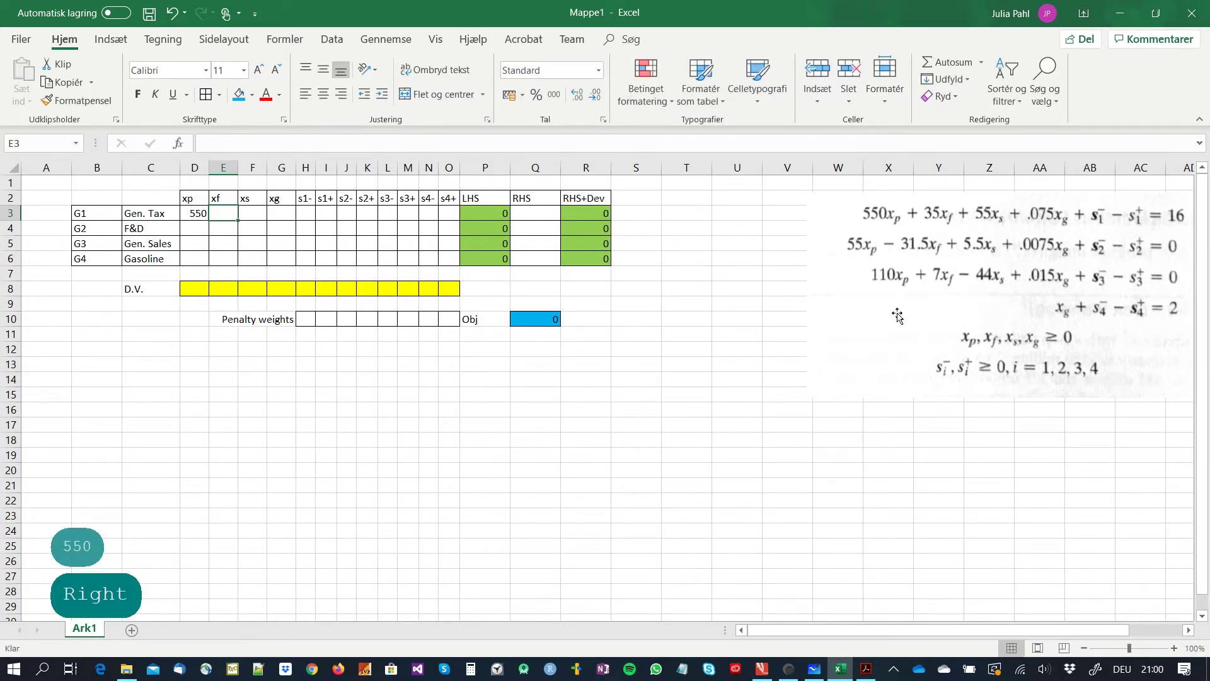
text(35)
key(Right)
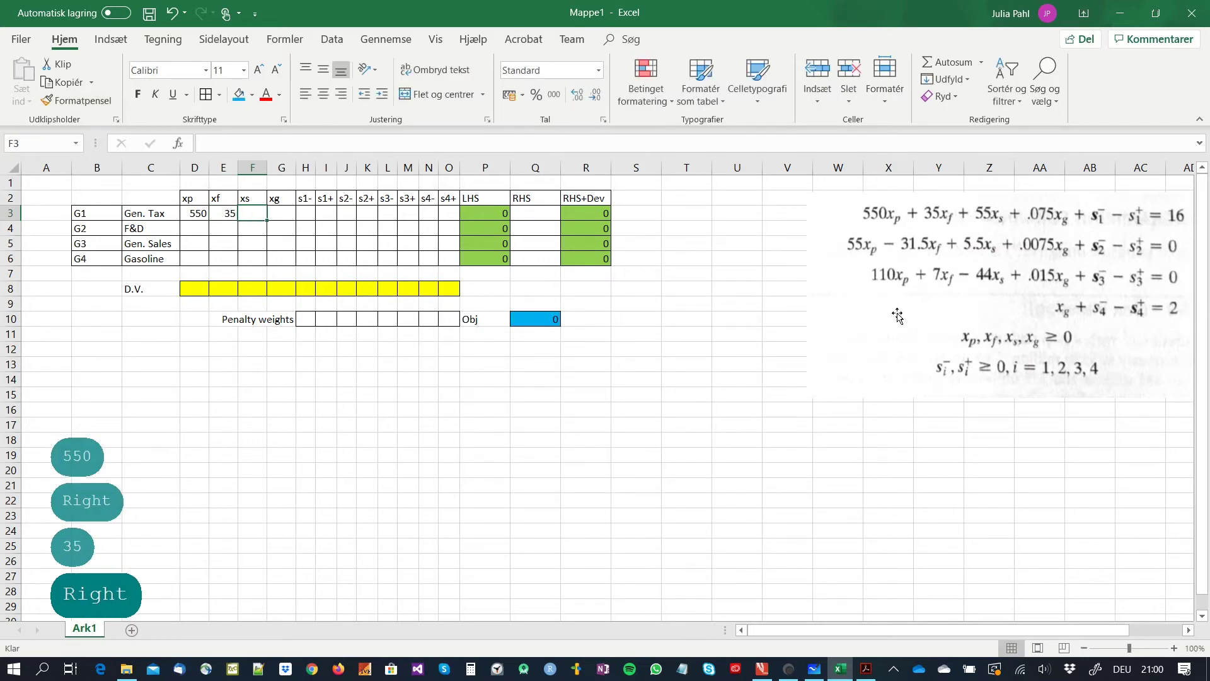
text(55)
key(Right)
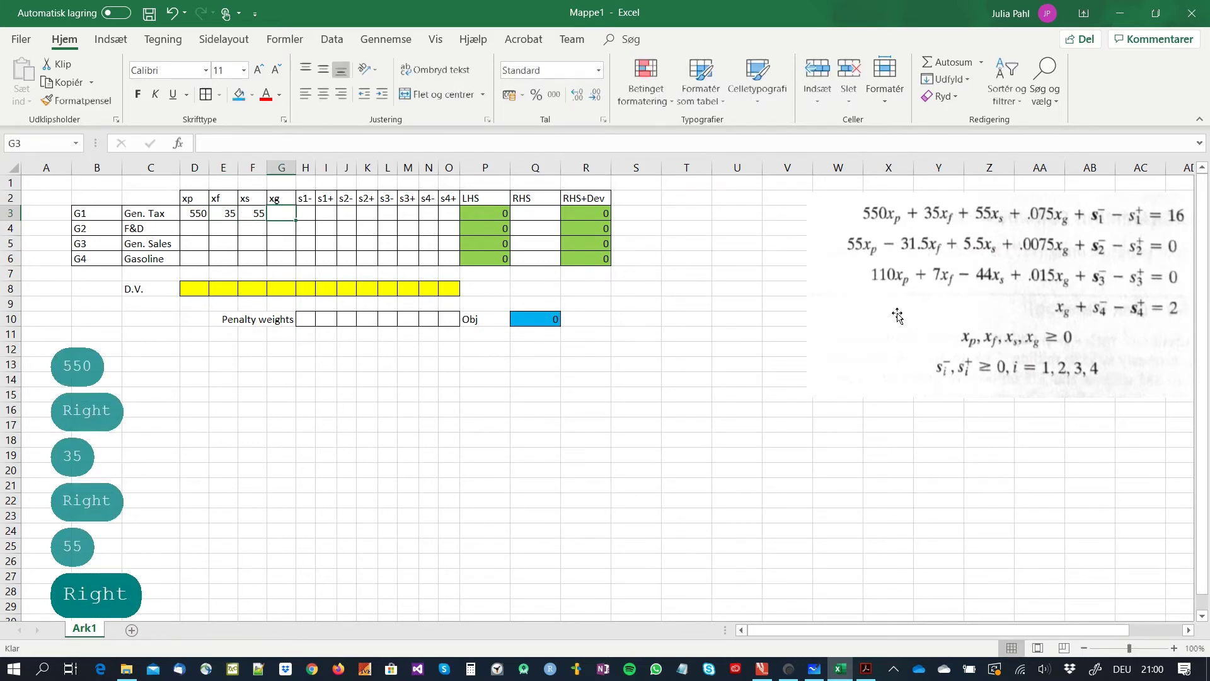
text(0,0)
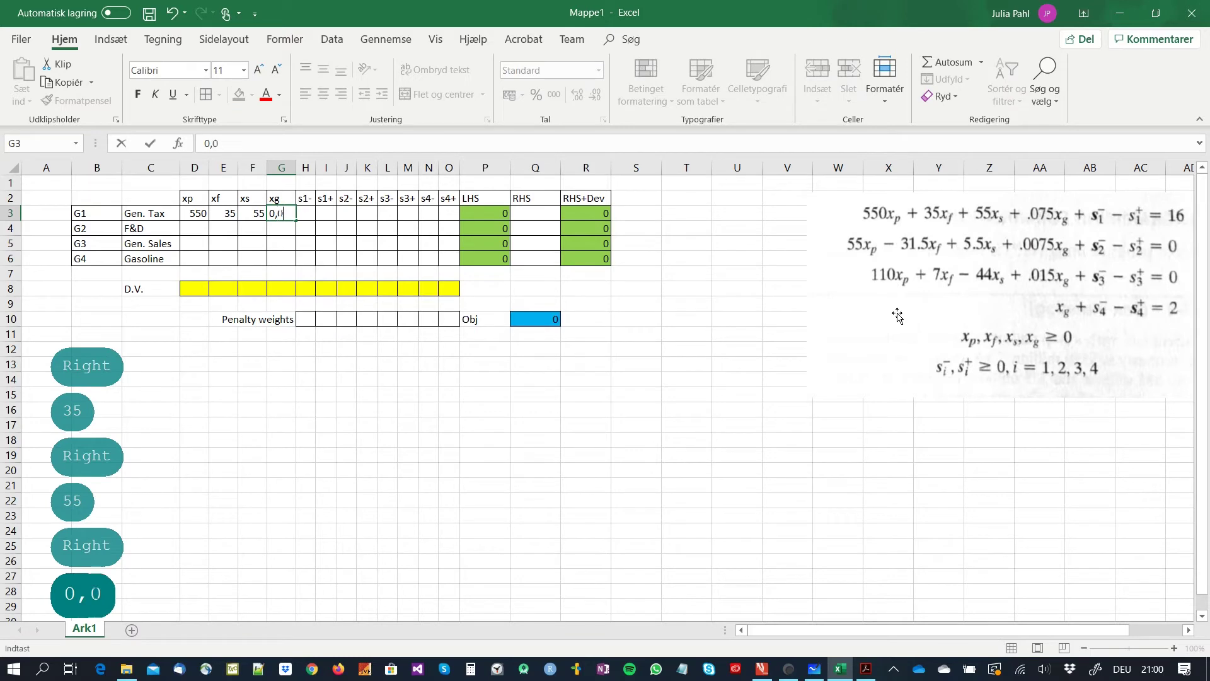
text(75)
key(Return)
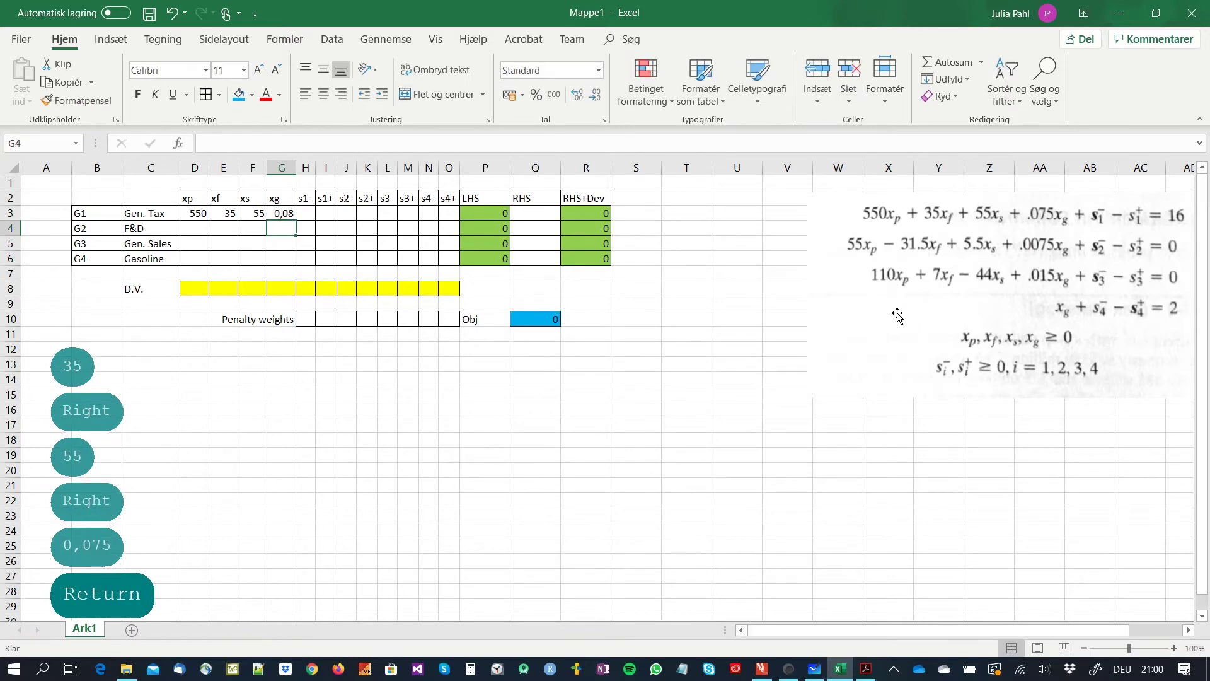
key(Up)
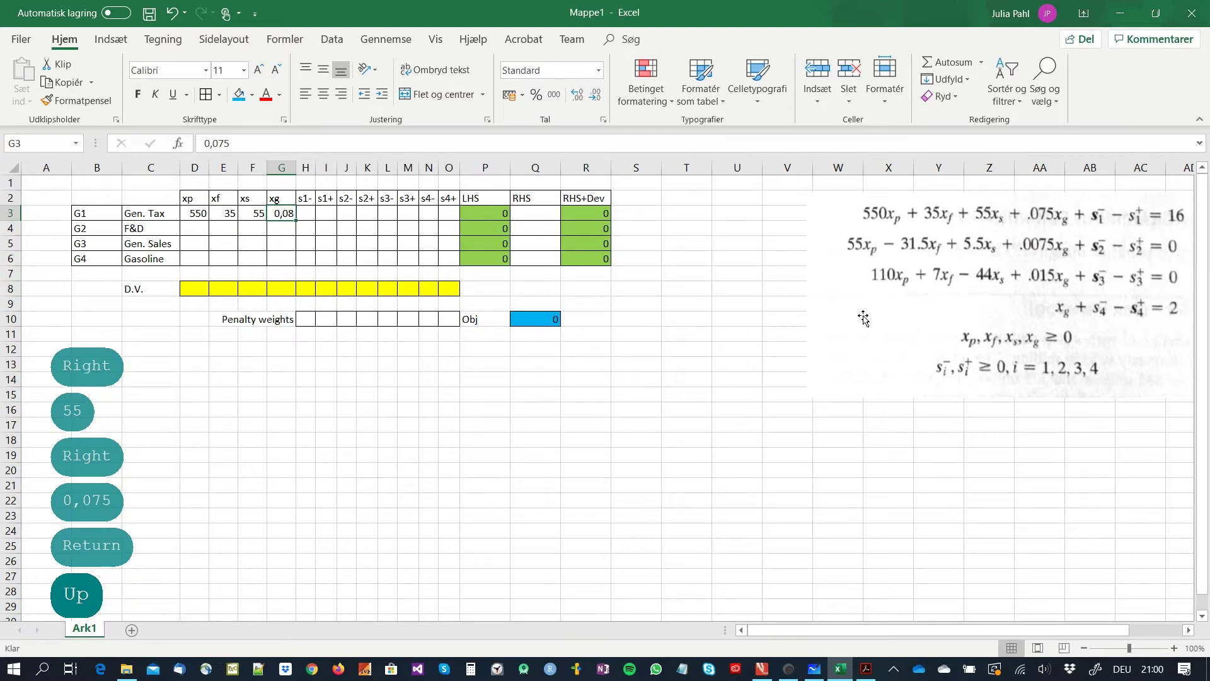
key(Right)
key(Down)
key(Down)
key(Down)
key(Down)
key(Down)
key(Down)
key(Down)
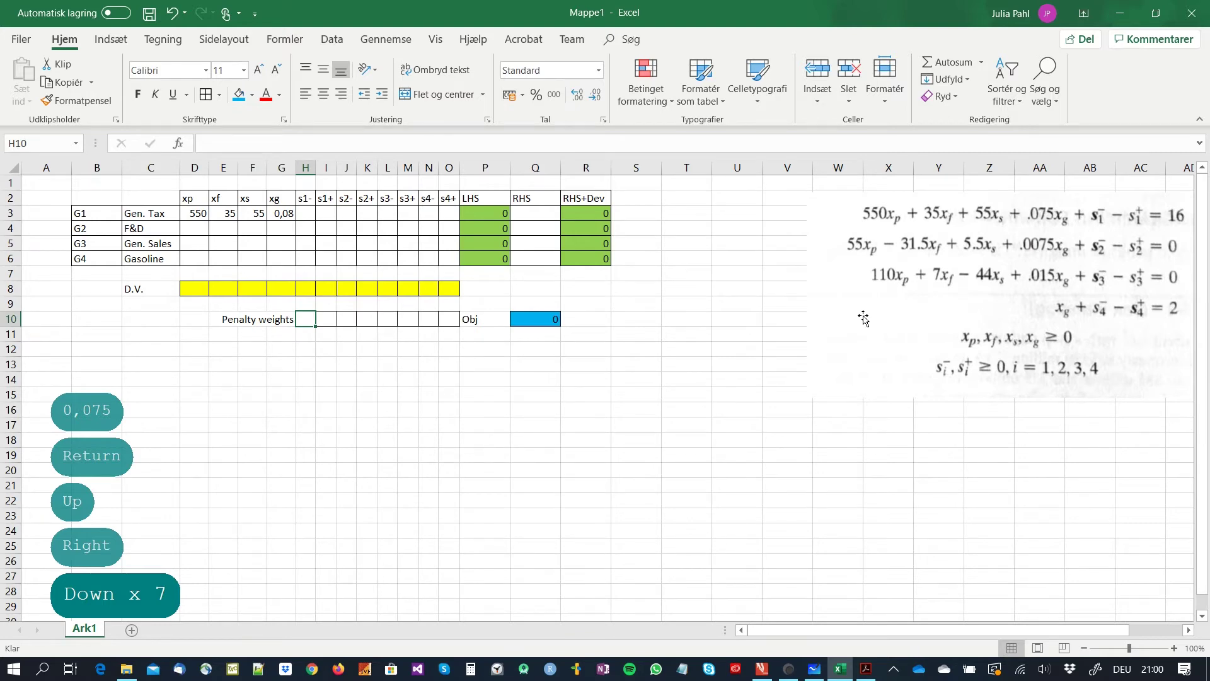
key(Up)
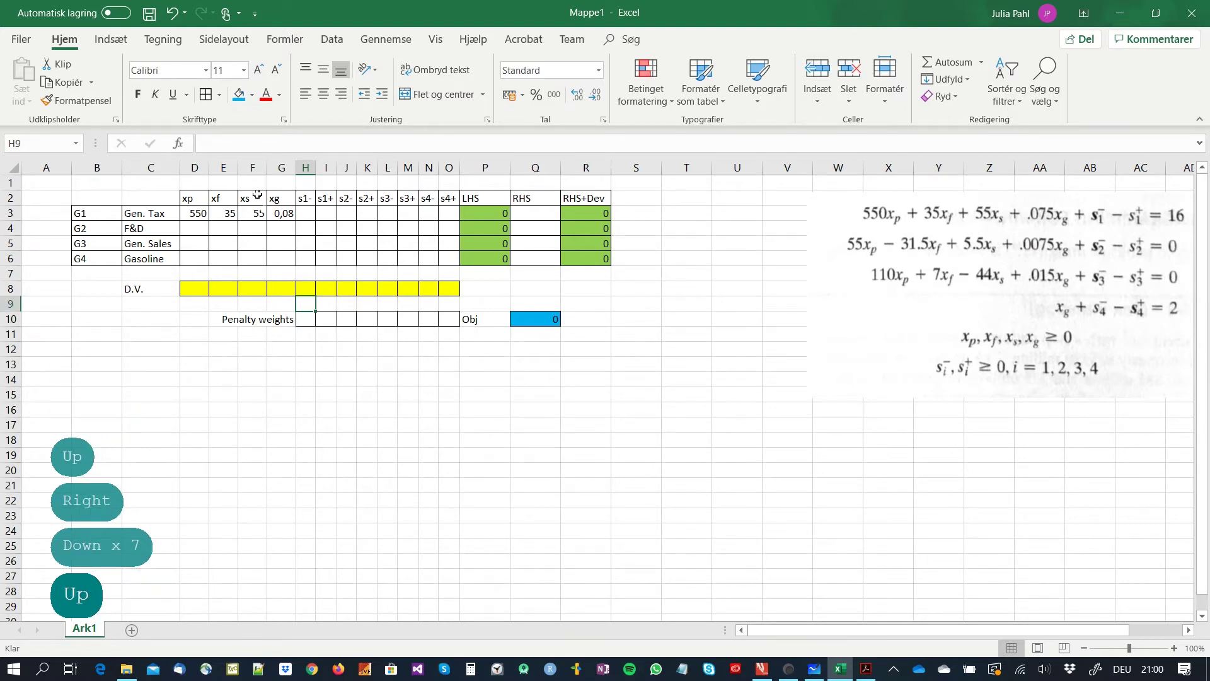
- Enter the Gen. Tax deviation coefficients 1 for s1- in H3 and -1 for s1+ in I3
click(309, 214)
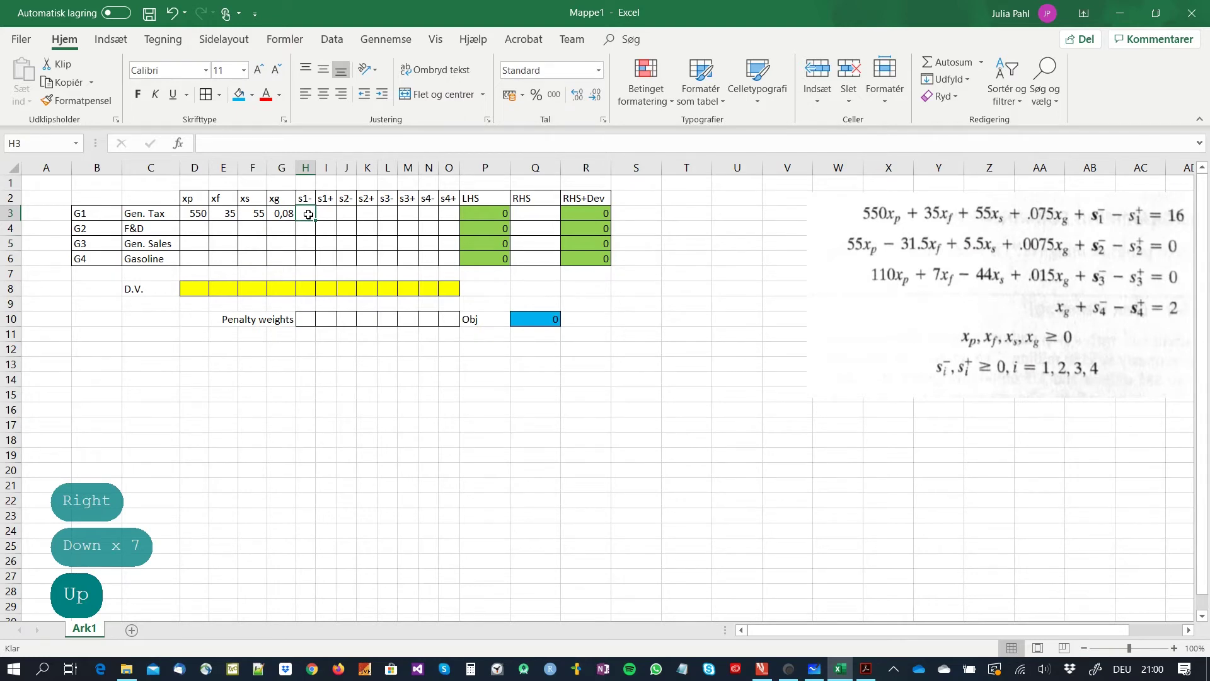
text(1)
key(Right)
key(Right)
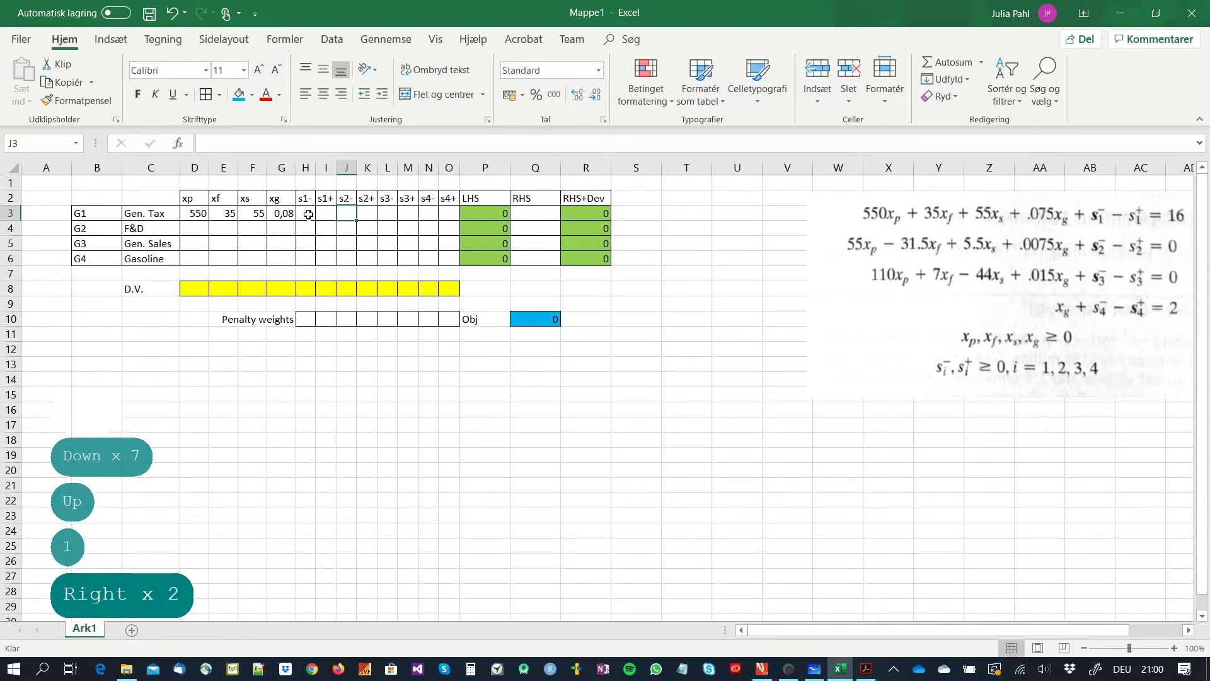
key(Left)
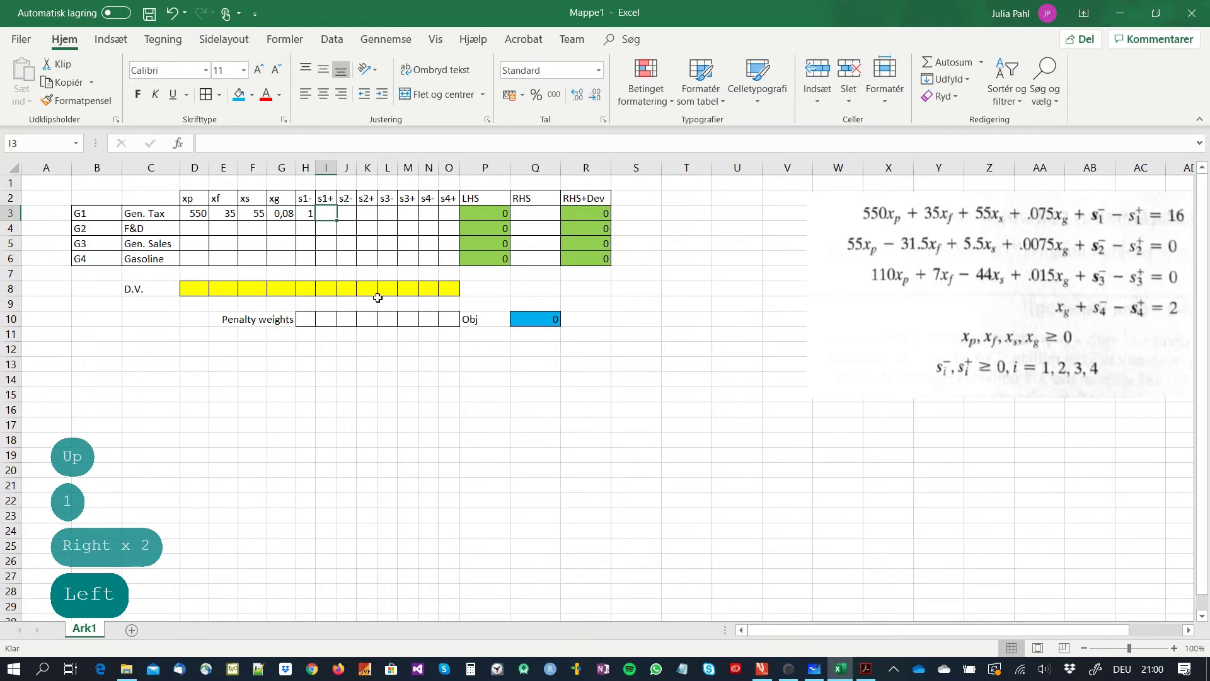
text(-1)
key(Return)
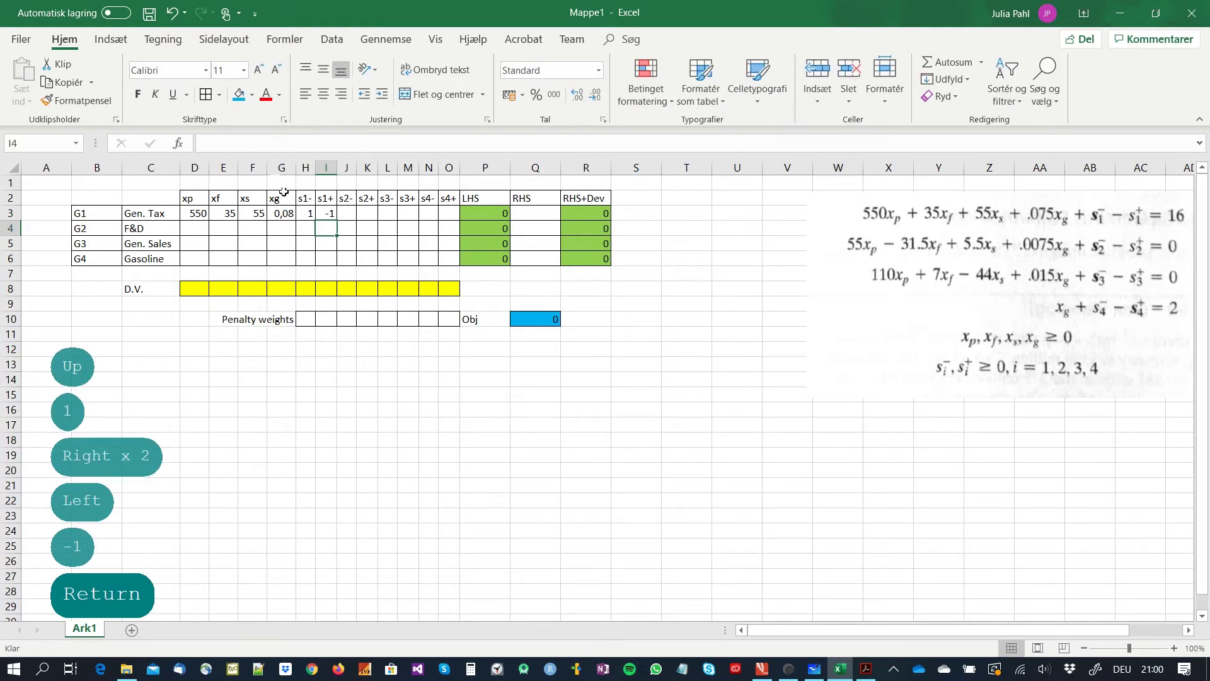
- Copy the deviation coefficients from H3:I3 to J4:K4 for the F&D goal
drag(305, 212, 321, 215)
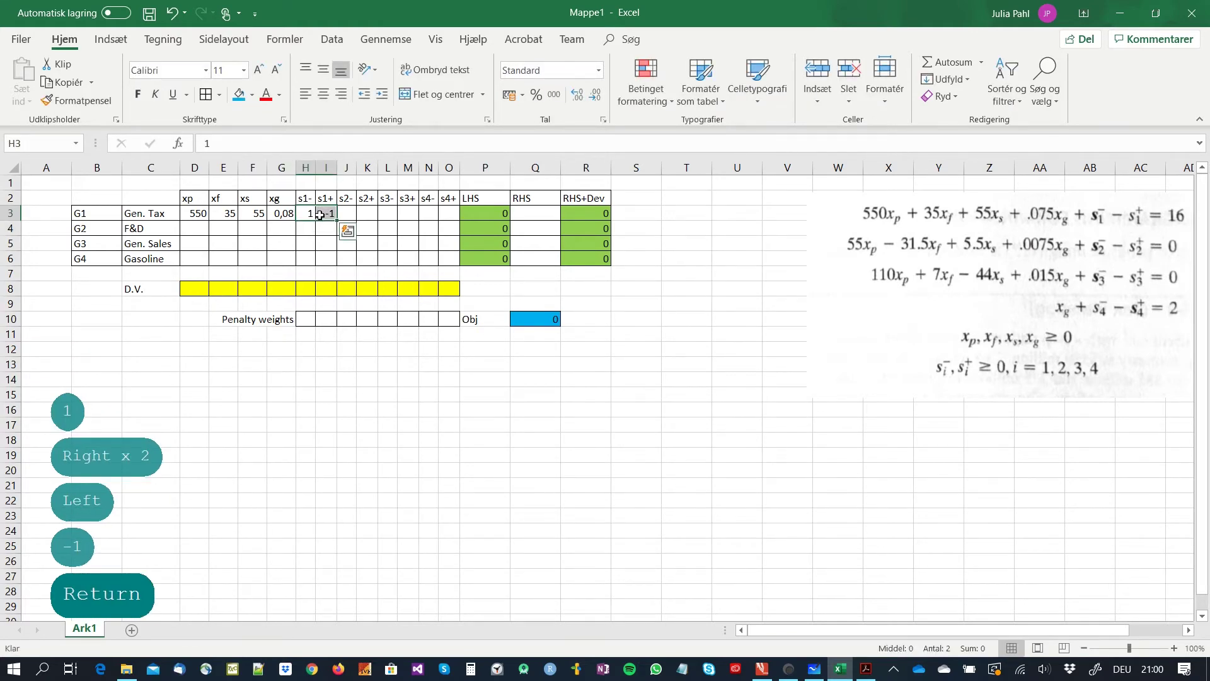
key(ctrl+c)
key(Down)
key(Right)
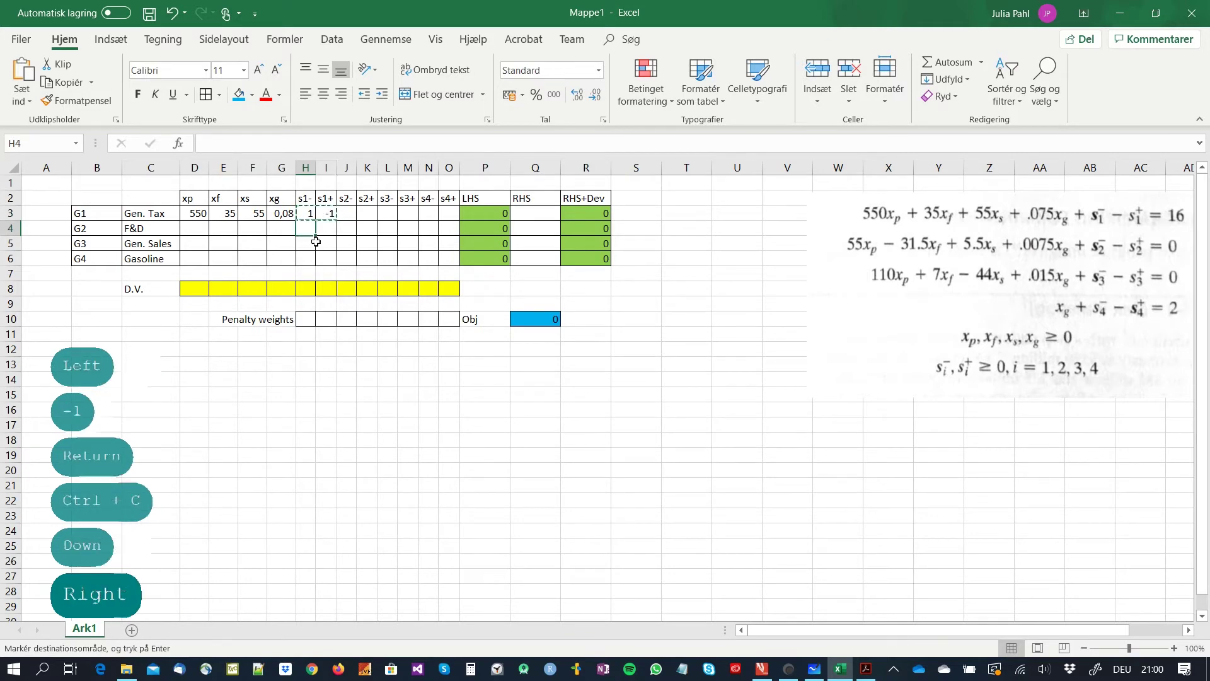
key(Right)
key(ctrl+v)
key(Right)
key(Down)
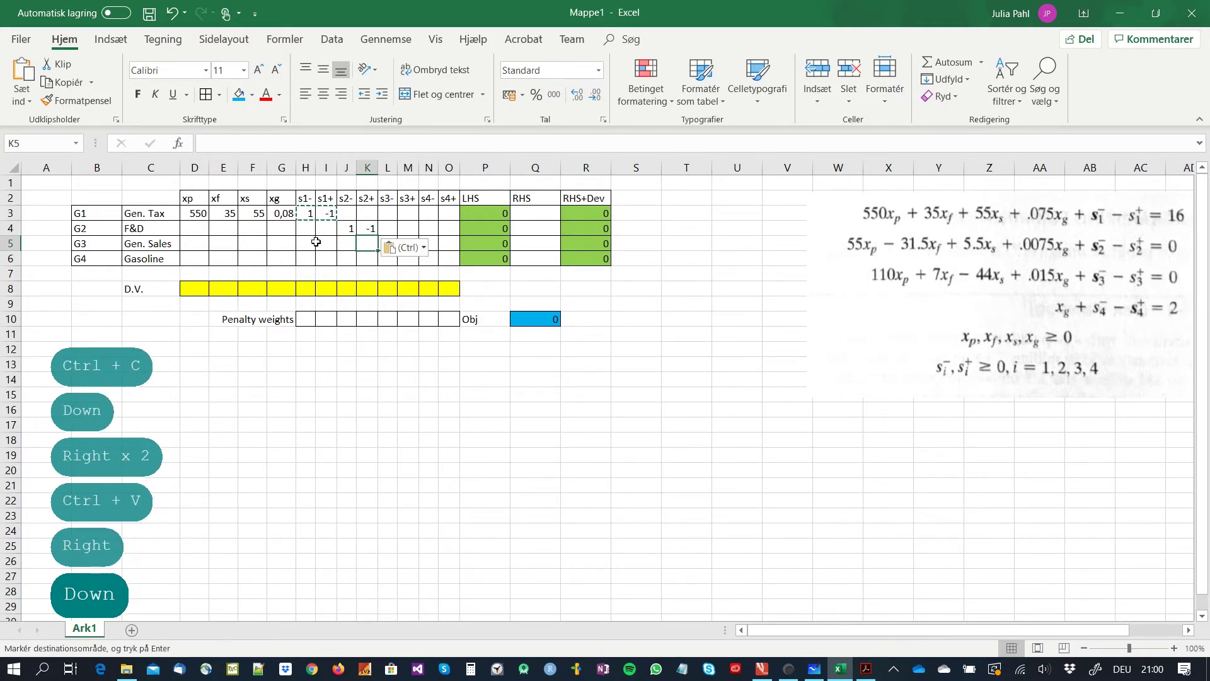
key(ctrl+v)
key(Delete)
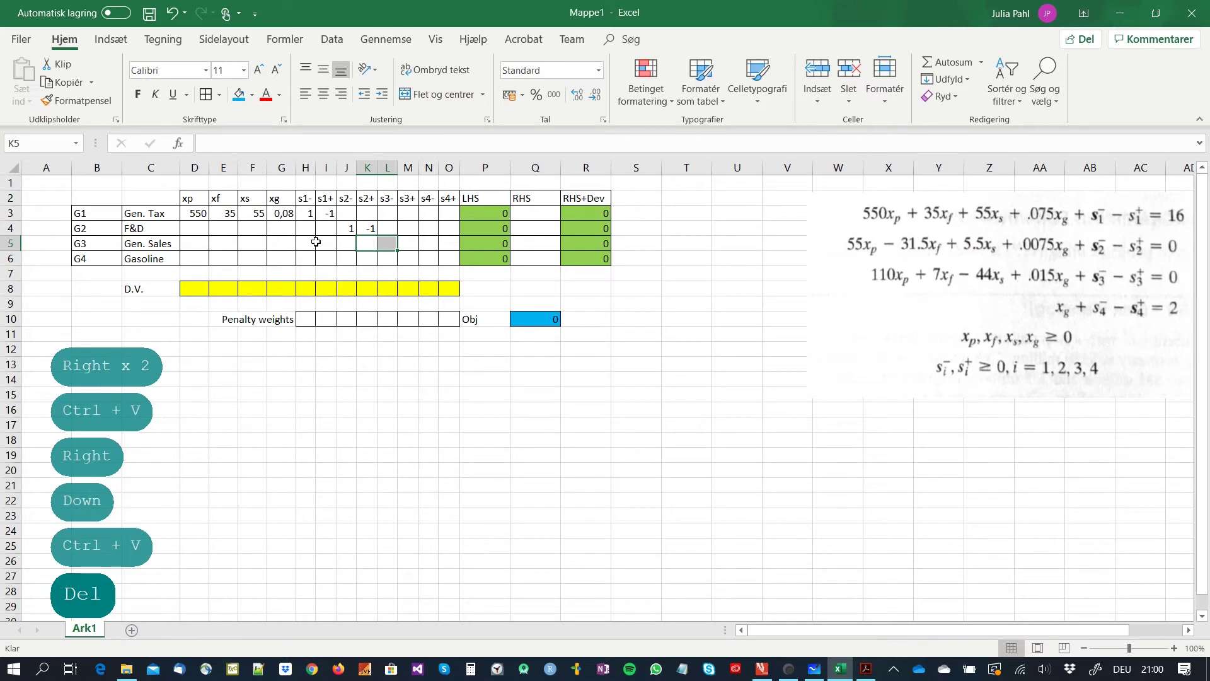
key(Right)
key(ctrl)
key(Left)
key(Left)
key(Up)
key(Down)
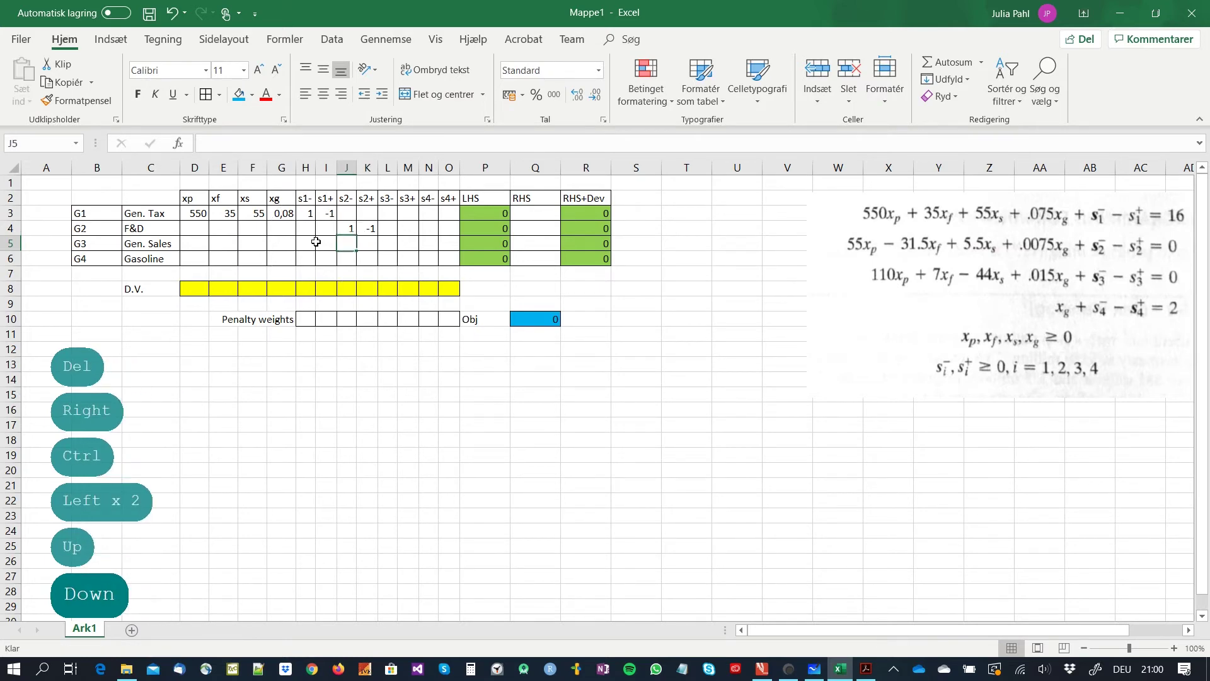
- Copy the F&D deviation coefficients from J4:K4 to L5:M5 for Gen. Sales and N6:O6 for Gasoline
key(Up)
key(Up)
key(Down)
key(shift+Right)
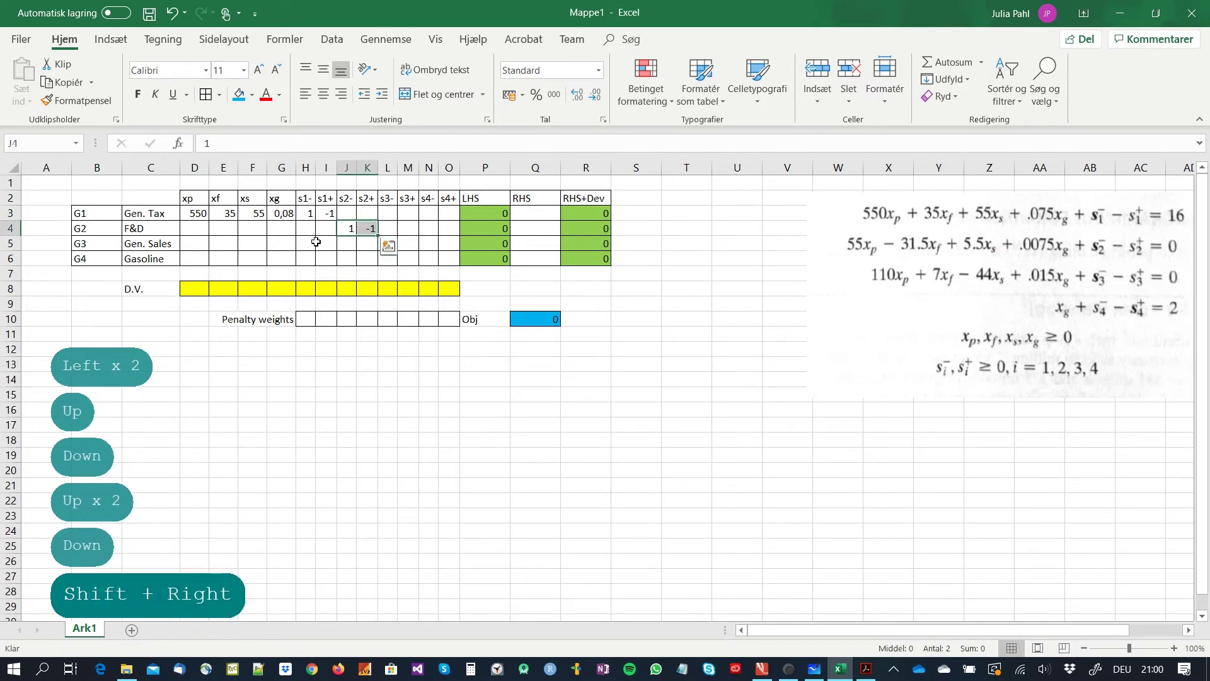
key(ctrl+c)
key(Down)
key(Right)
key(Right)
key(ctrl+v)
key(Down)
key(Right)
key(Right)
key(ctrl+v)
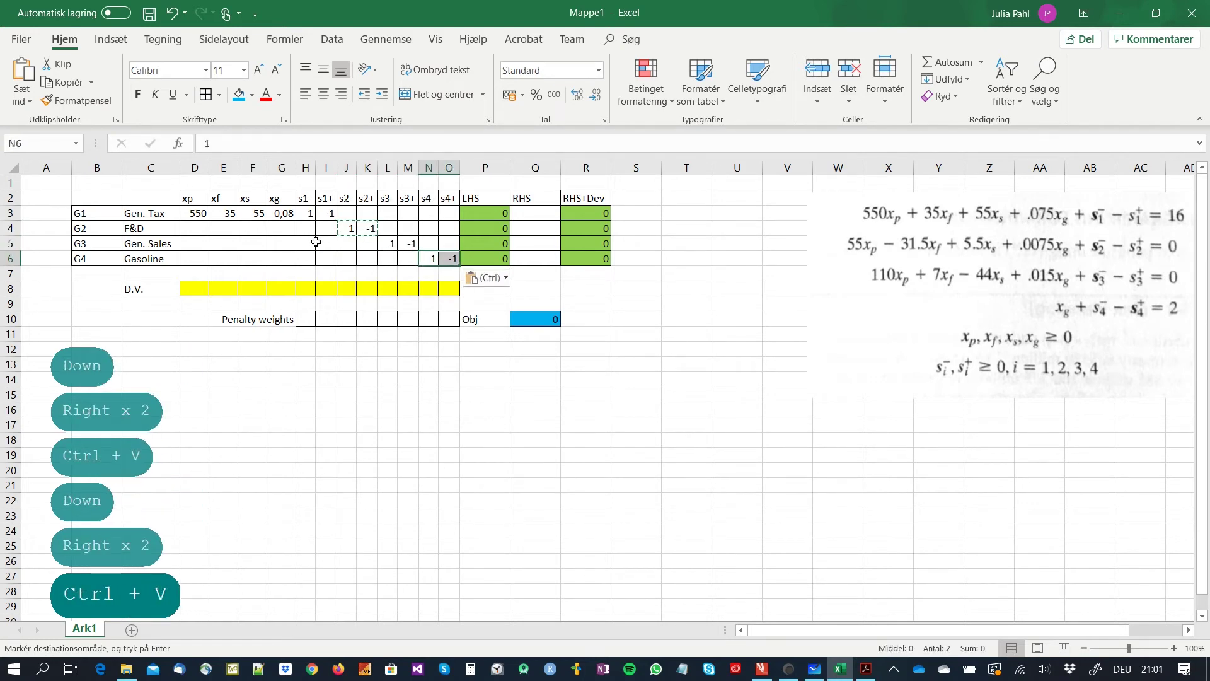
key(Escape)
- Enter the F&D goal coefficients 55, -31,5, 5,5 and 0,0075 for xp, xf, xs and xg in D4:G4
click(194, 229)
text(55)
key(Right)
text(-31,5)
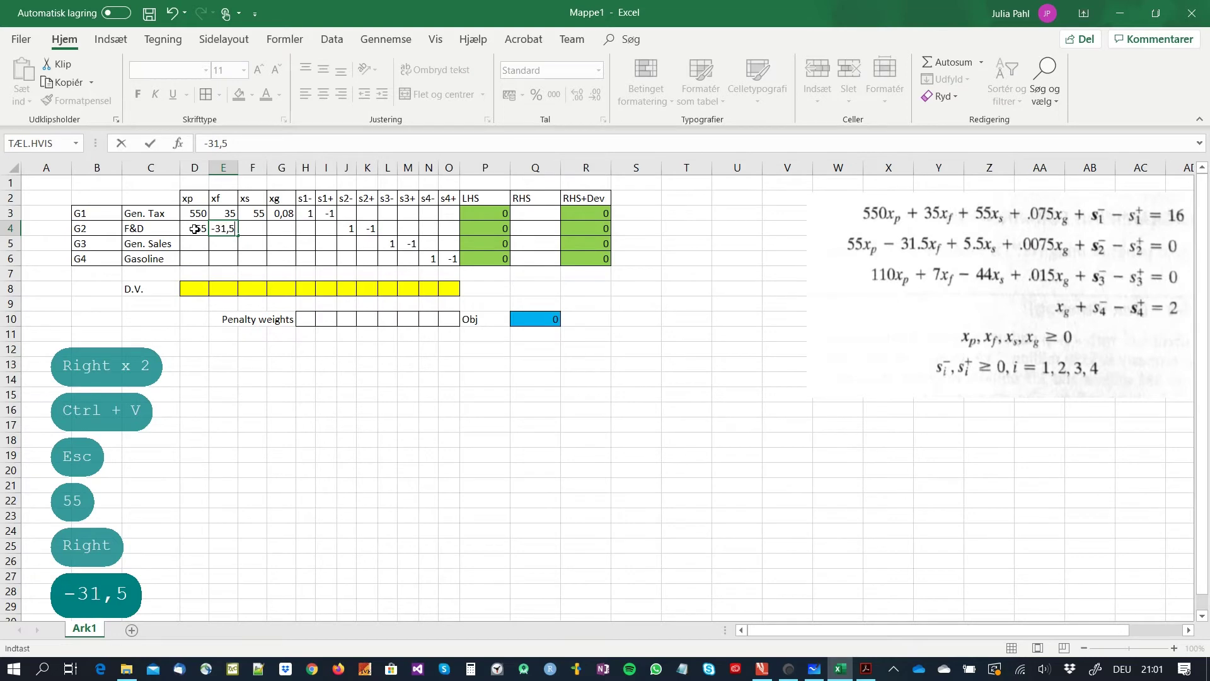
key(Right)
text(5,5)
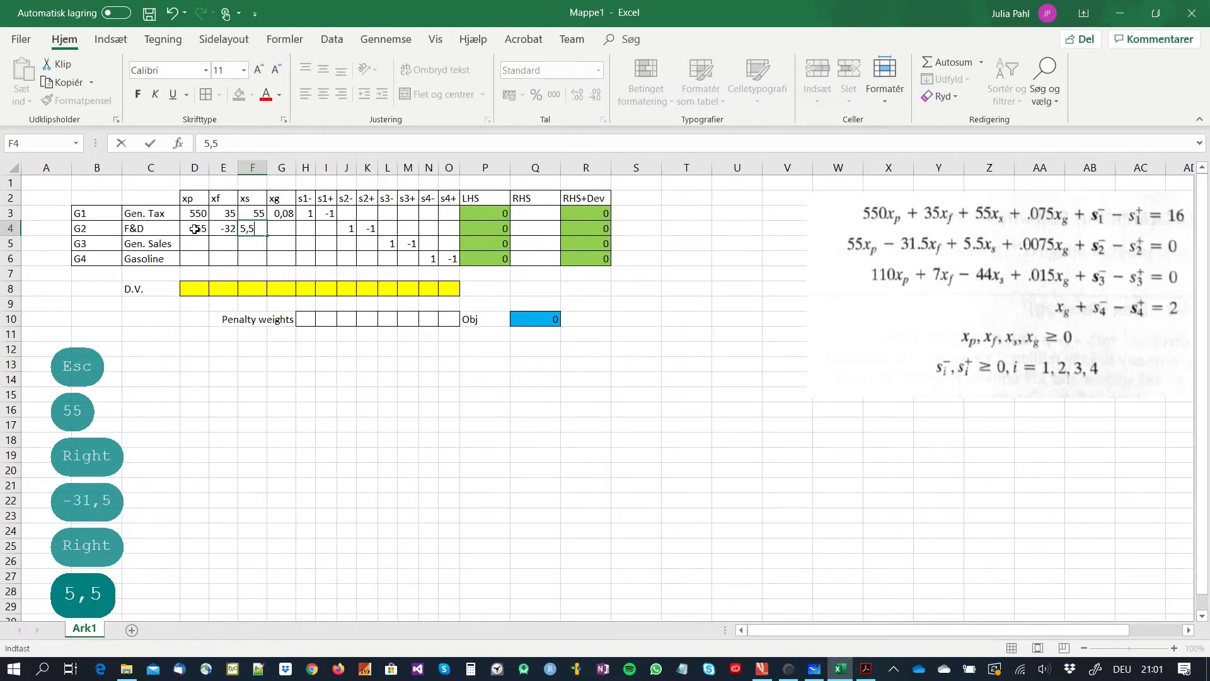
key(Right)
text(0,0075)
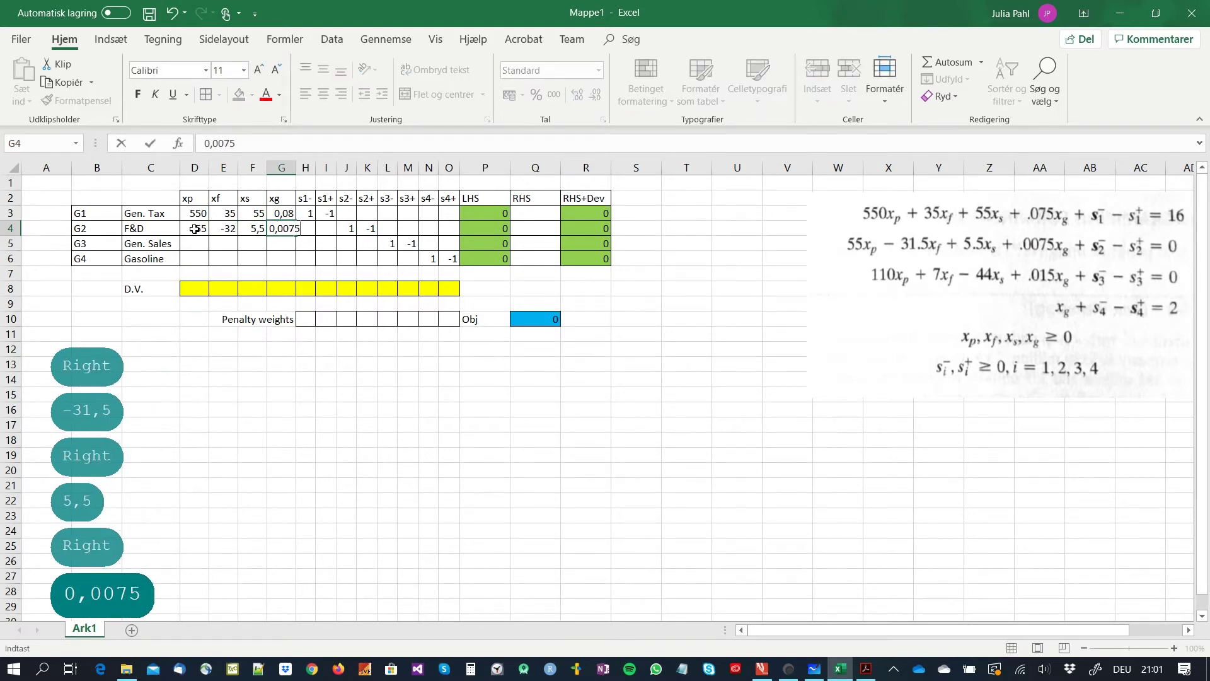
key(Right)
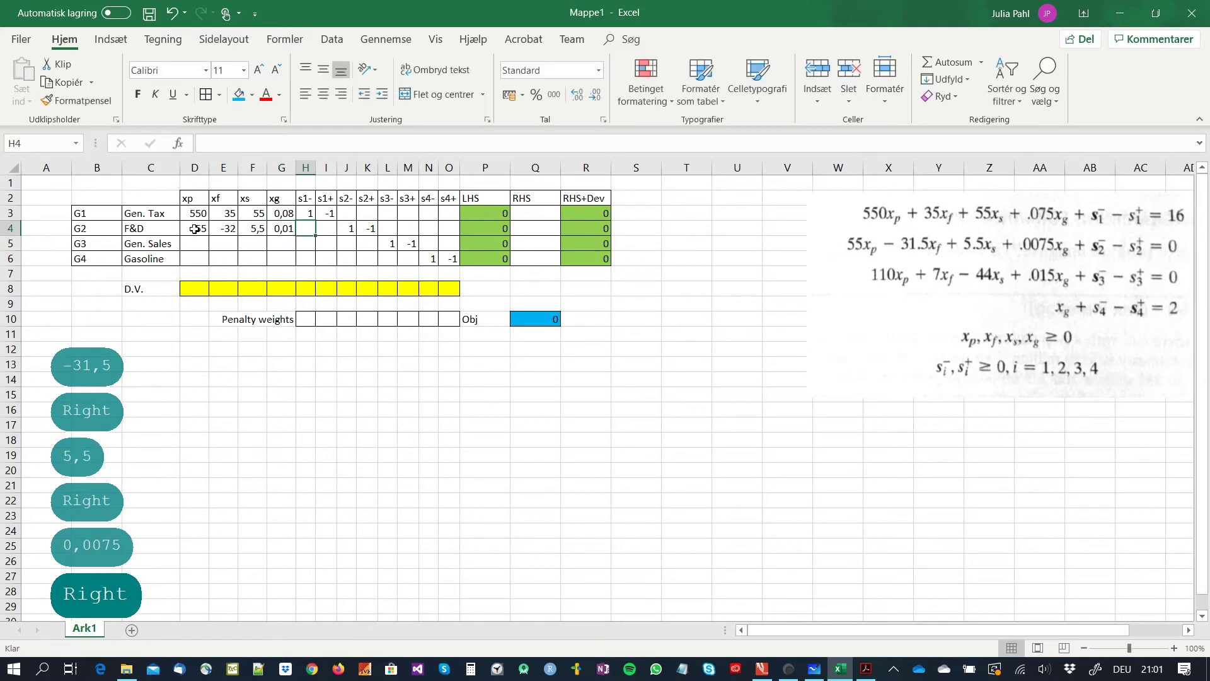
key(Down)
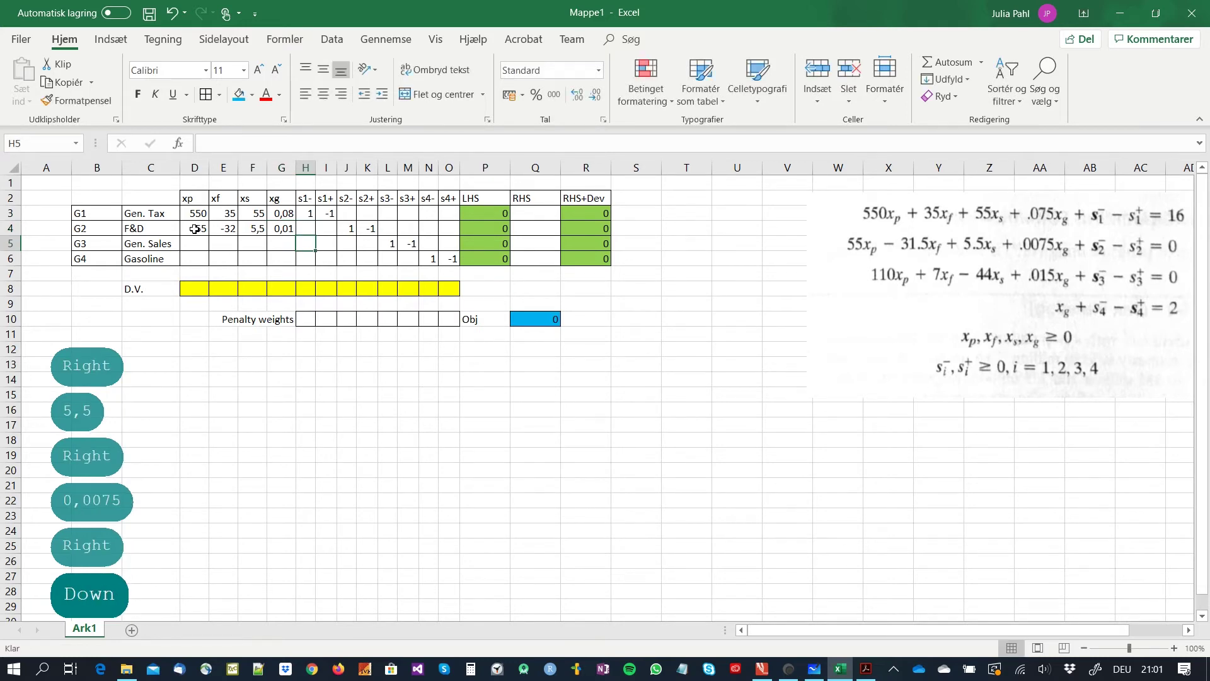
key(Left)
key(Left)
key(Left)
key(Left)
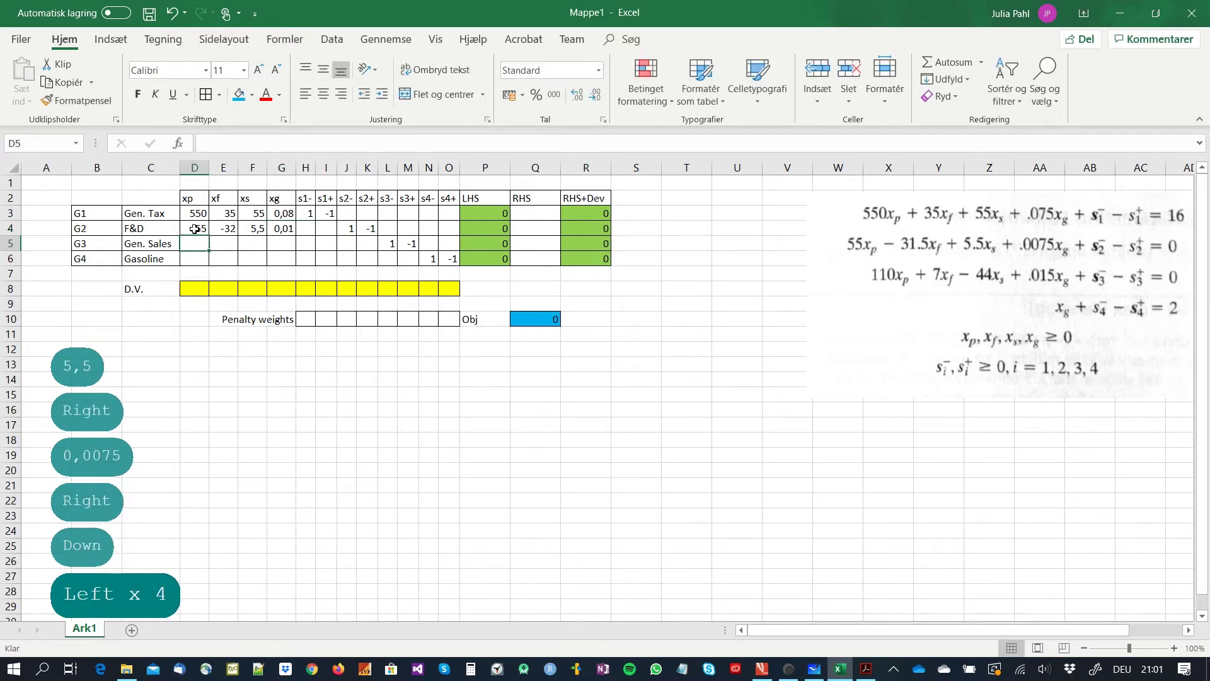
key(Right)
key(Right)
key(Right)
key(Up)
key(Down)
key(Left)
key(Left)
key(Left)
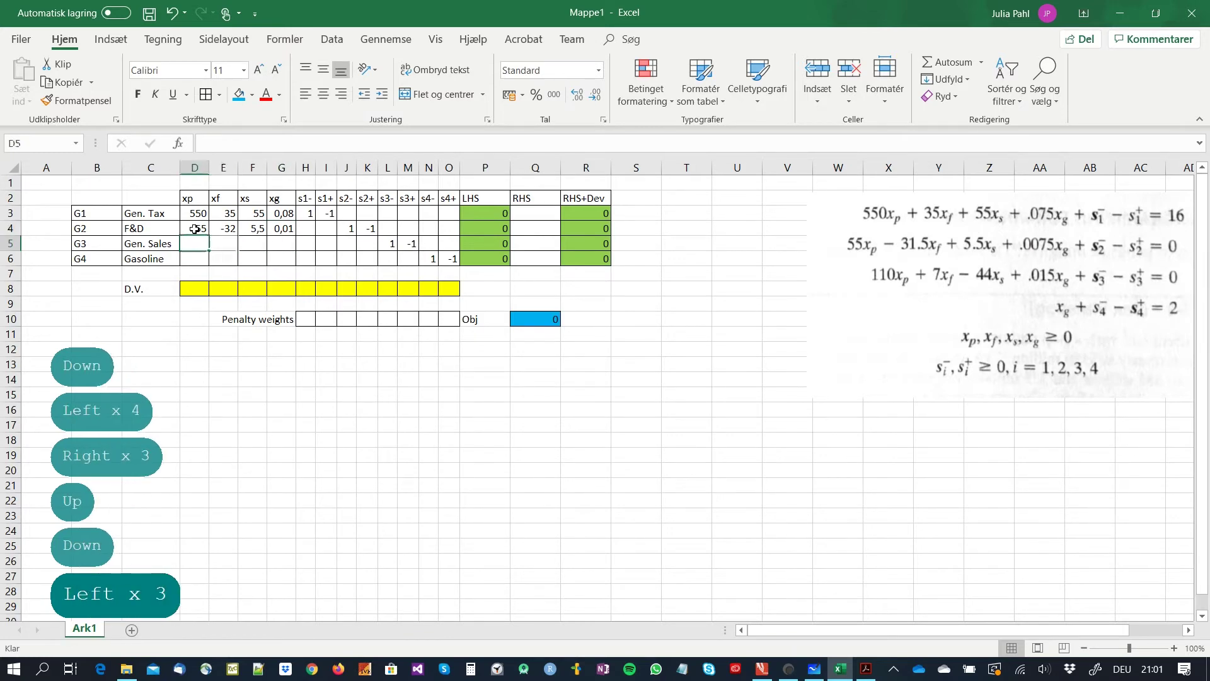
- Enter the Gen. Sales goal coefficients 110, 7, -44 and 0,015 for xp, xf, xs and xg in D5:G5
text(110)
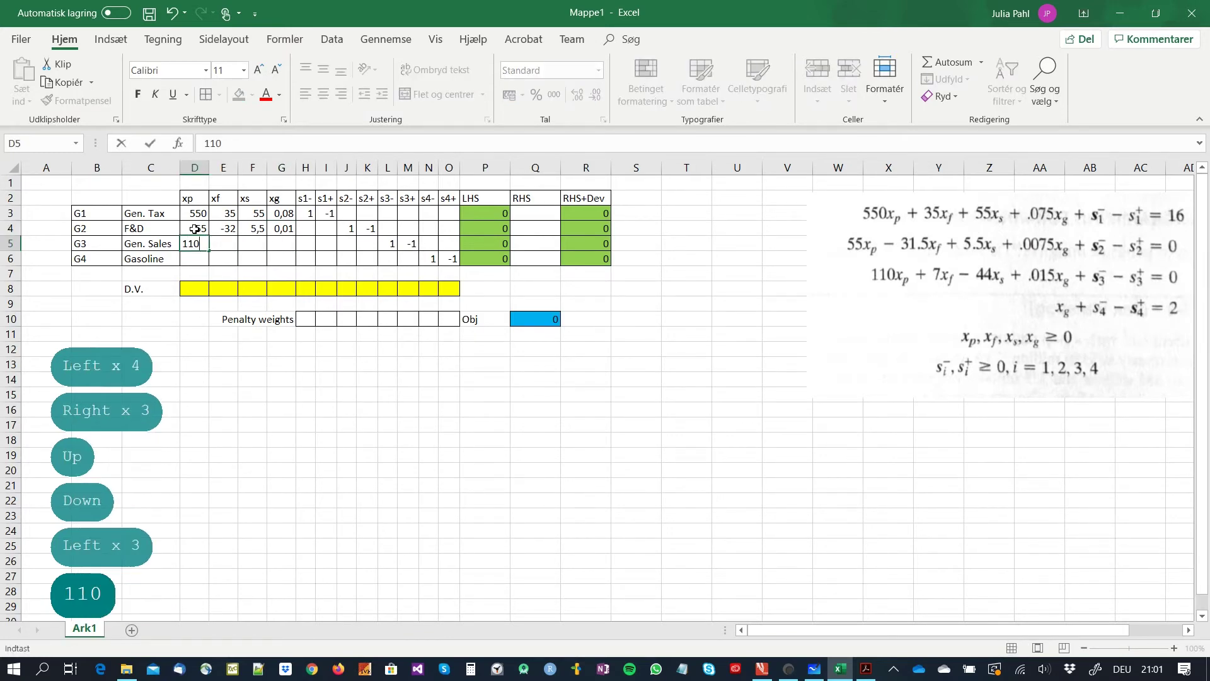
key(Right)
text(7)
key(Right)
text(11)
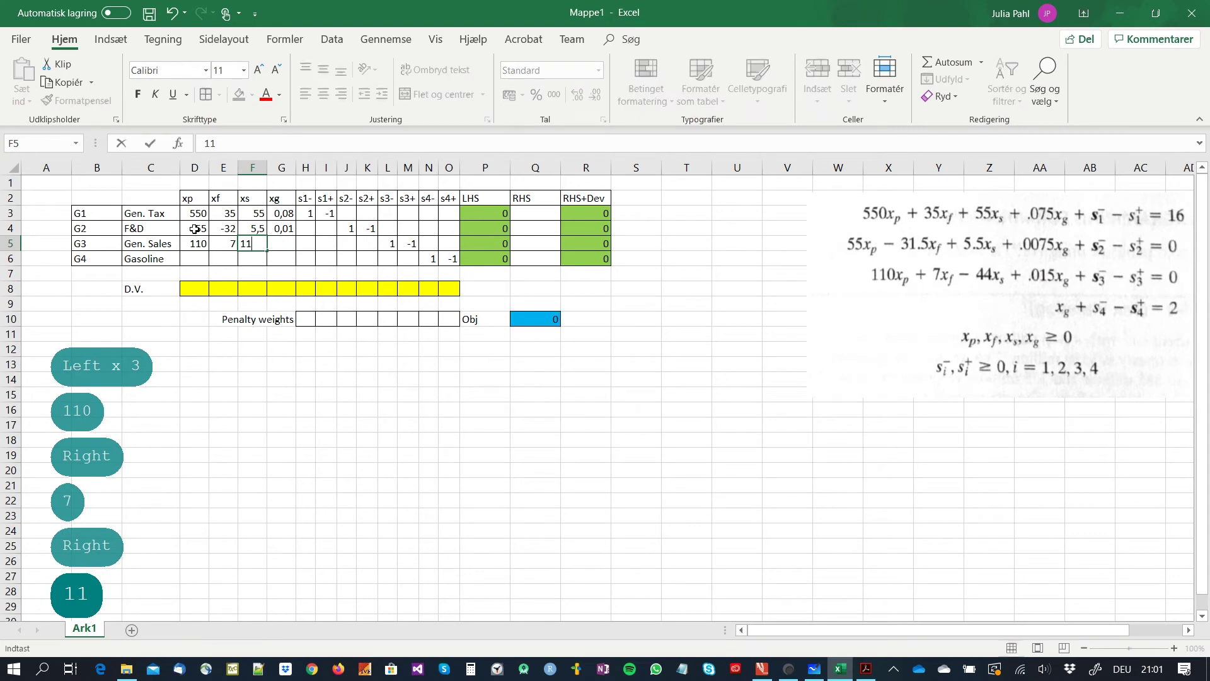
key(BackSpace)
key(BackSpace)
text(-44)
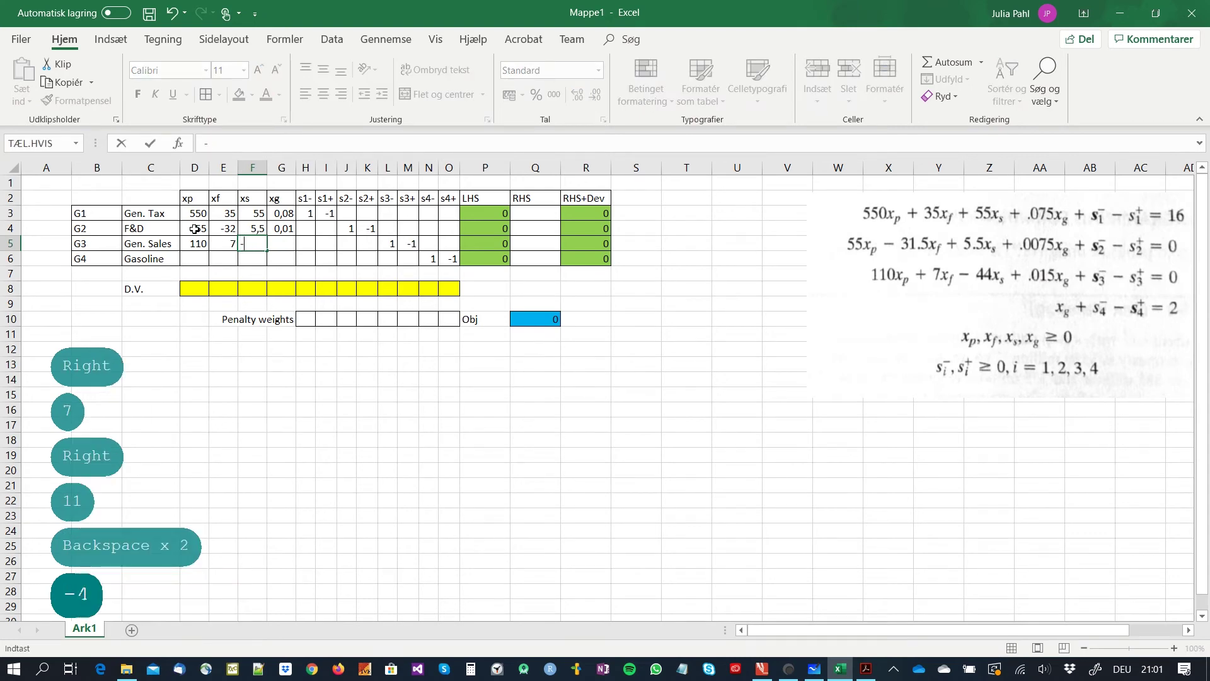
key(Right)
text(0,015)
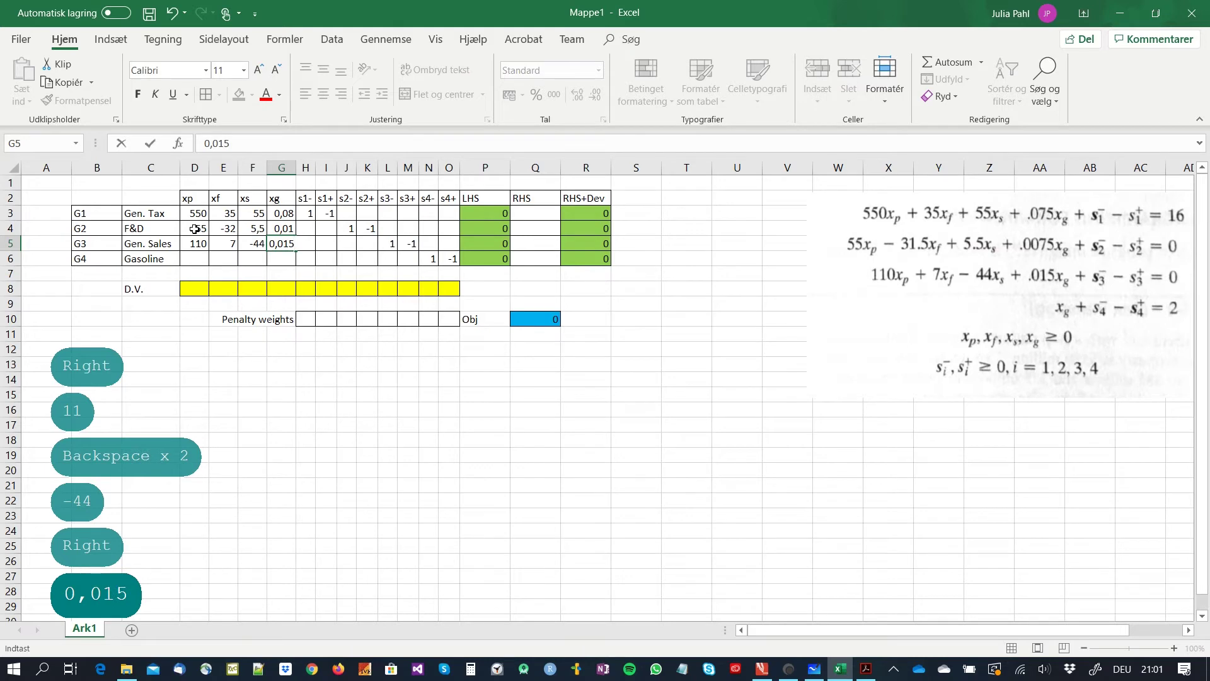
key(Right)
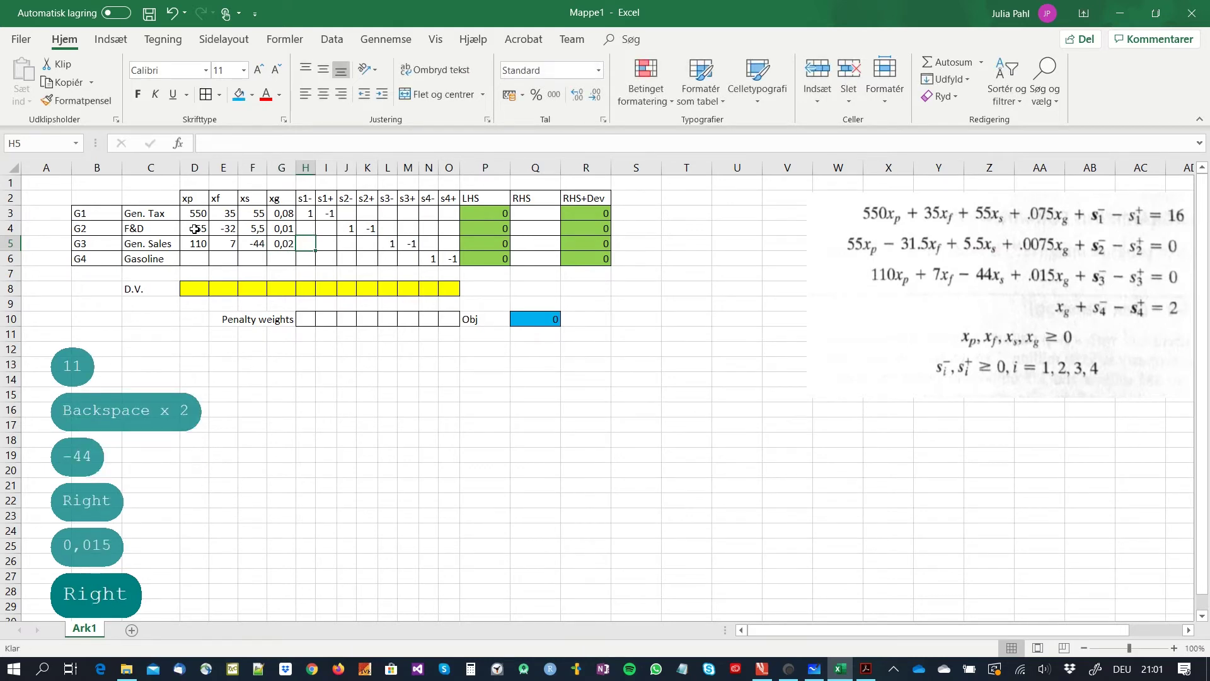
- Enter the xg coefficient 1 in G6 and the RHS value 2 in Q6 for the Gasoline goal
key(Down)
key(Left)
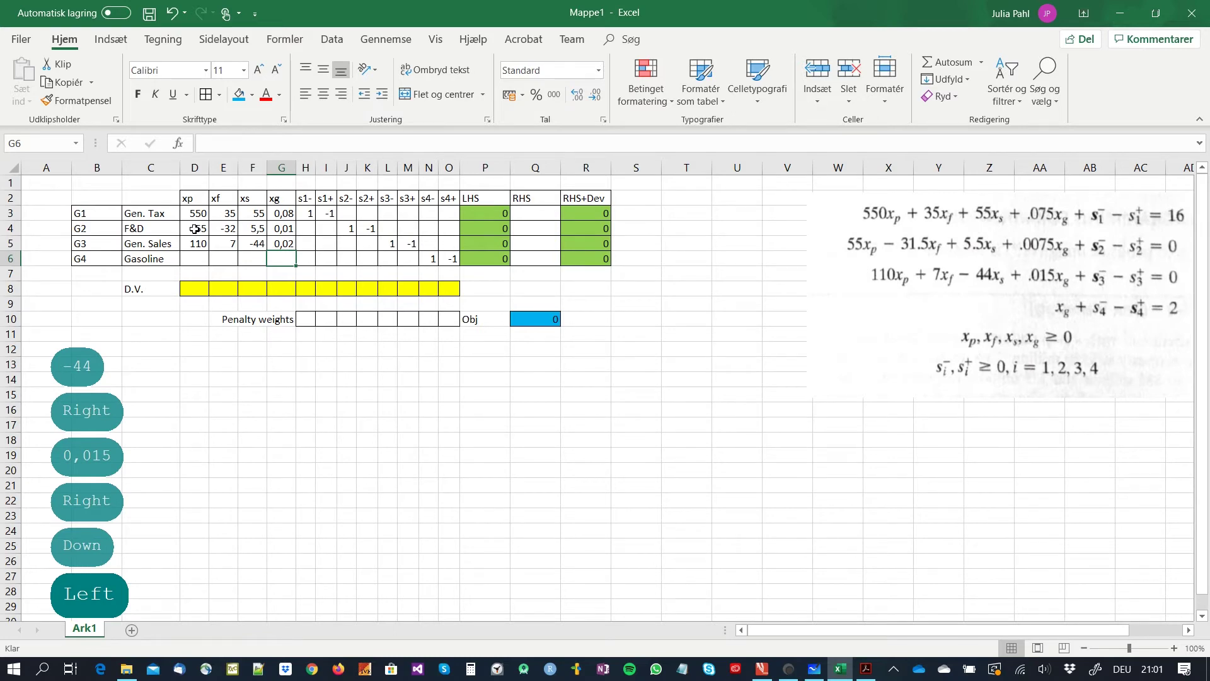
text(1)
key(Right)
key(Right)
key(Right)
key(Right)
key(Right)
key(Right)
key(Right)
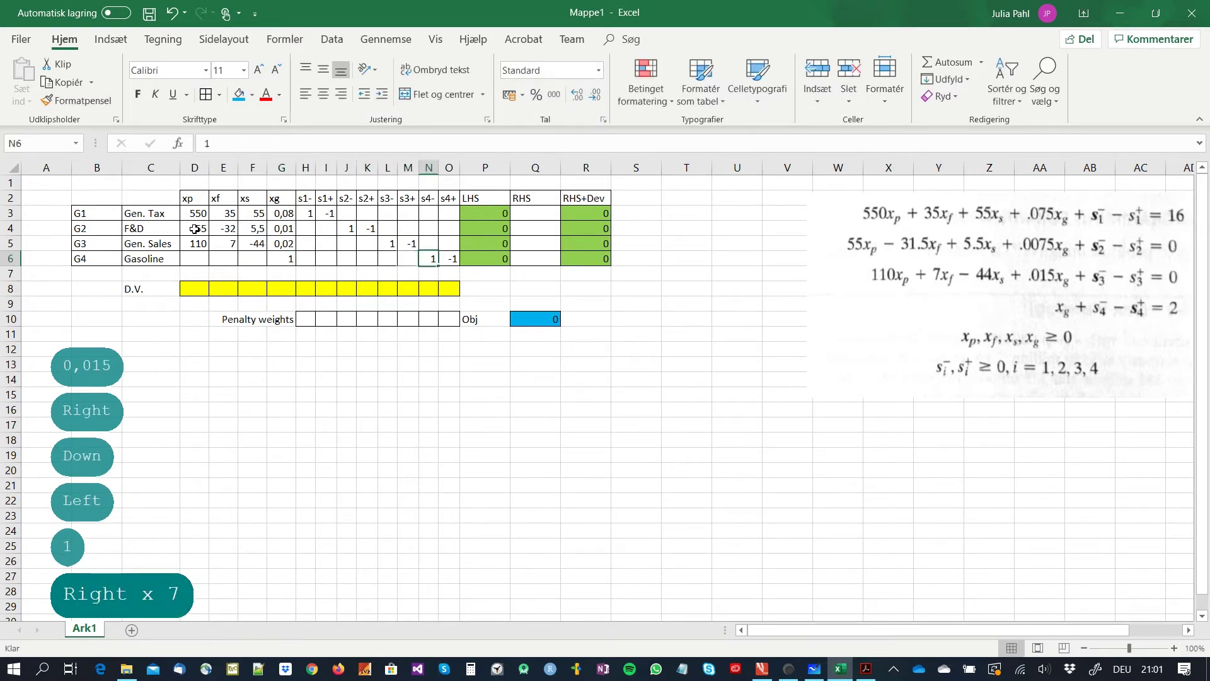
key(Right)
key(Right)
key(Right)
text(2)
key(Up)
key(Up)
key(Up)
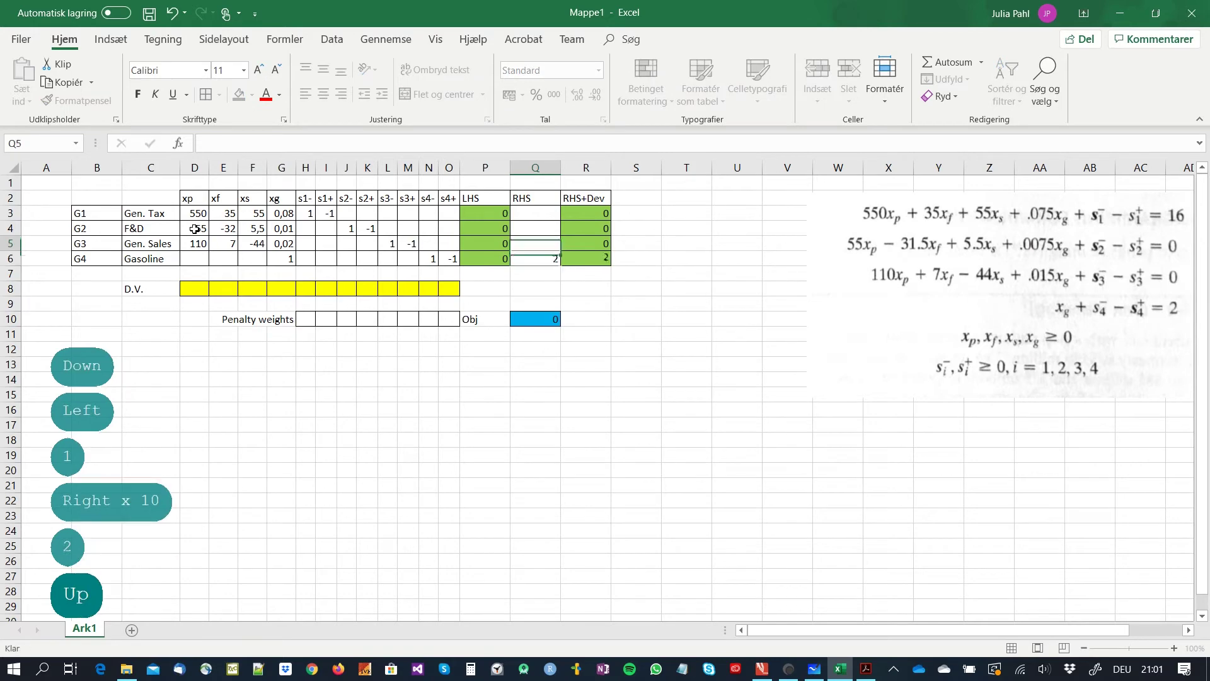
- Enter the RHS values 16, 0 and 0 for Gen. Tax, F&D and Gen. Sales in Q3:Q5
text(16)
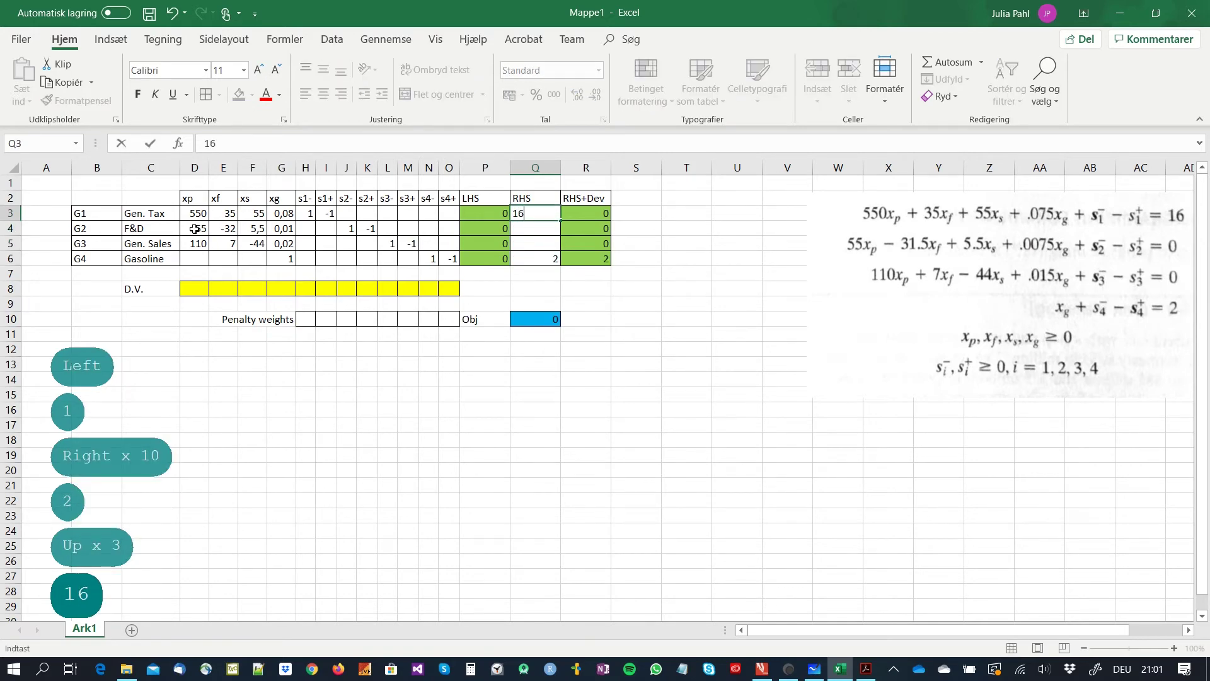
key(Down)
text(0)
key(Down)
text(0)
key(Down)
key(Down)
key(Down)
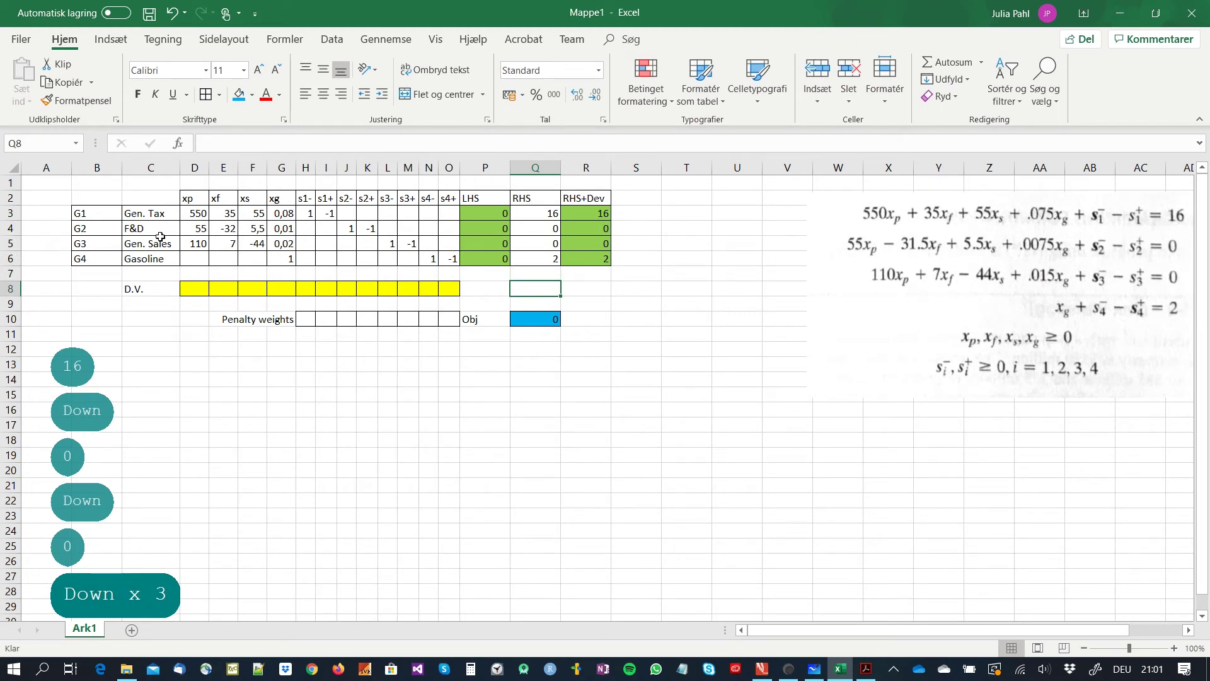
- Enter the penalty weight 1 for s1- in H10 and for s2- in J10
click(301, 322)
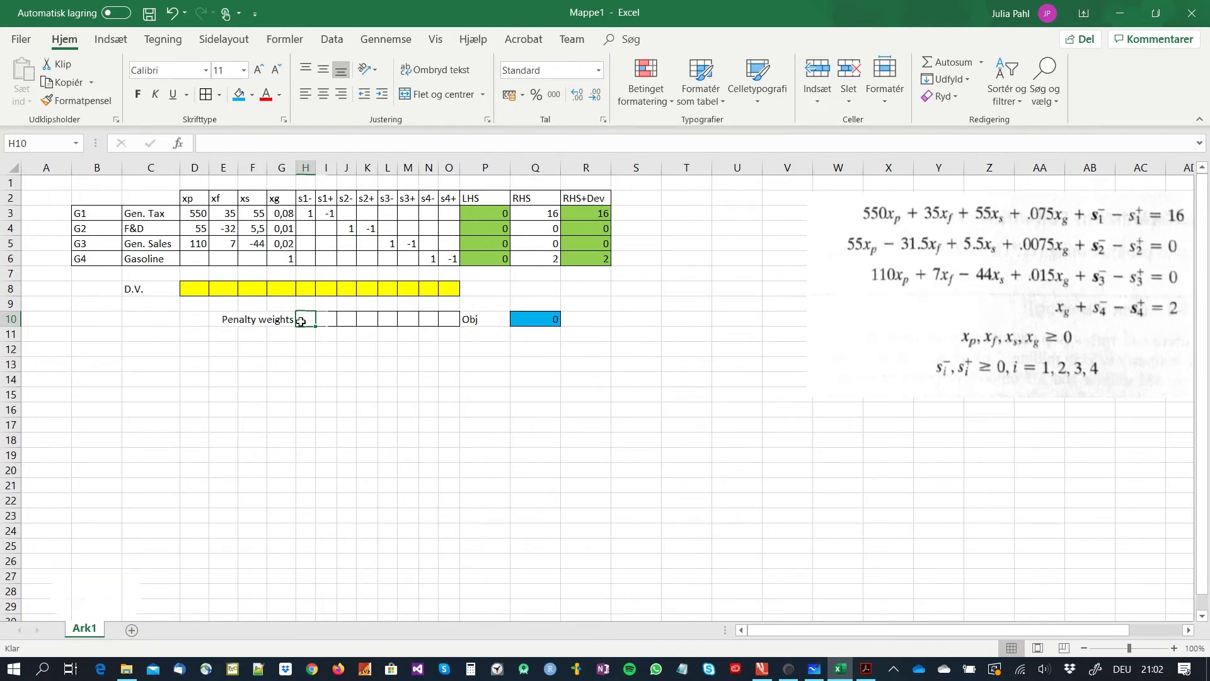
key(Right)
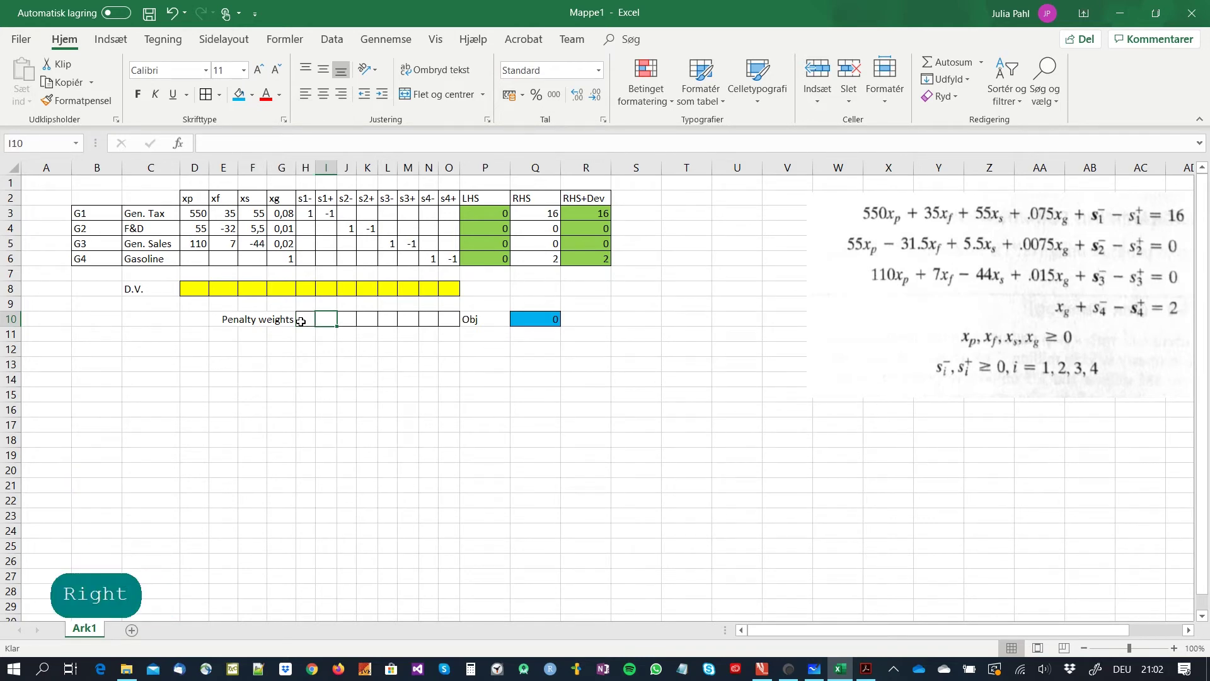
key(Right)
key(Right)
key(Right)
key(Right)
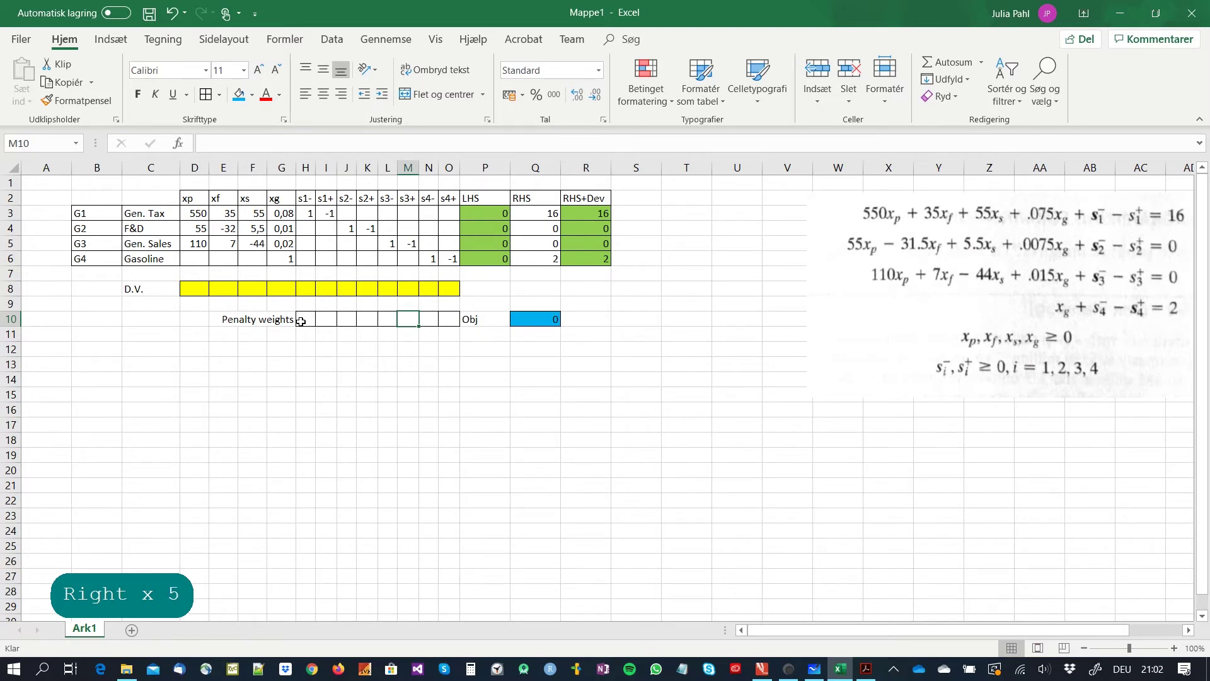
key(Left)
key(Left)
key(Left)
key(Left)
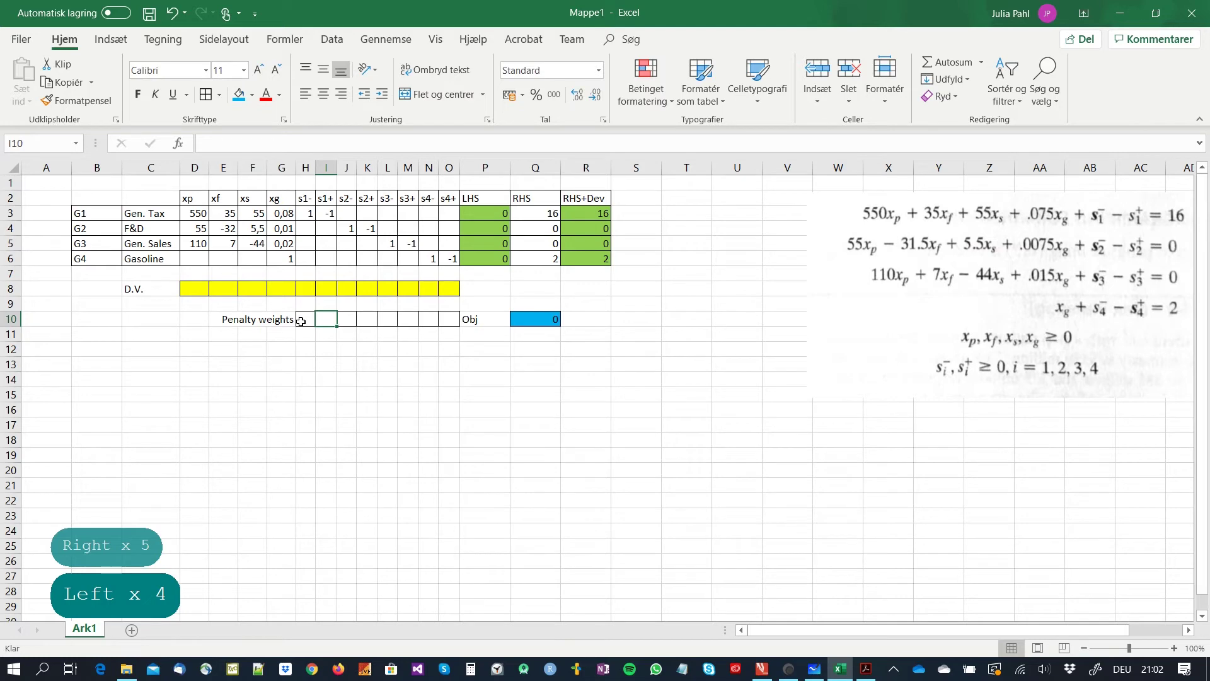
key(Left)
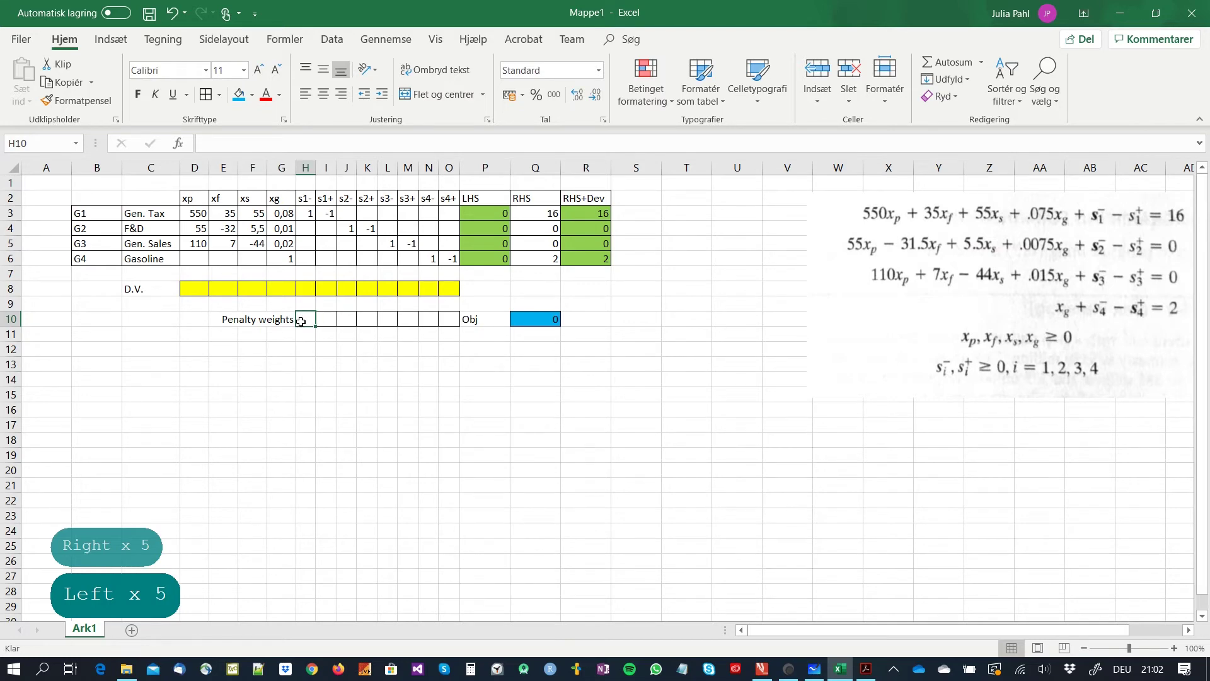
text(1)
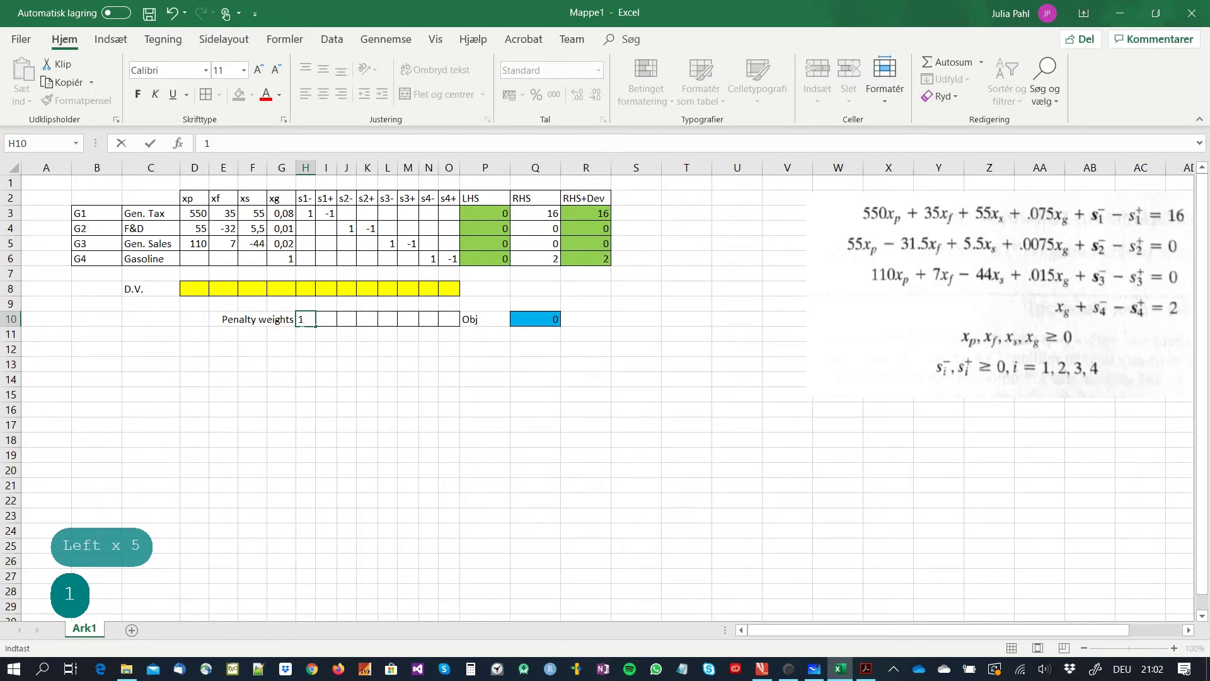
key(Right)
key(Right)
text(1)
key(Right)
key(Right)
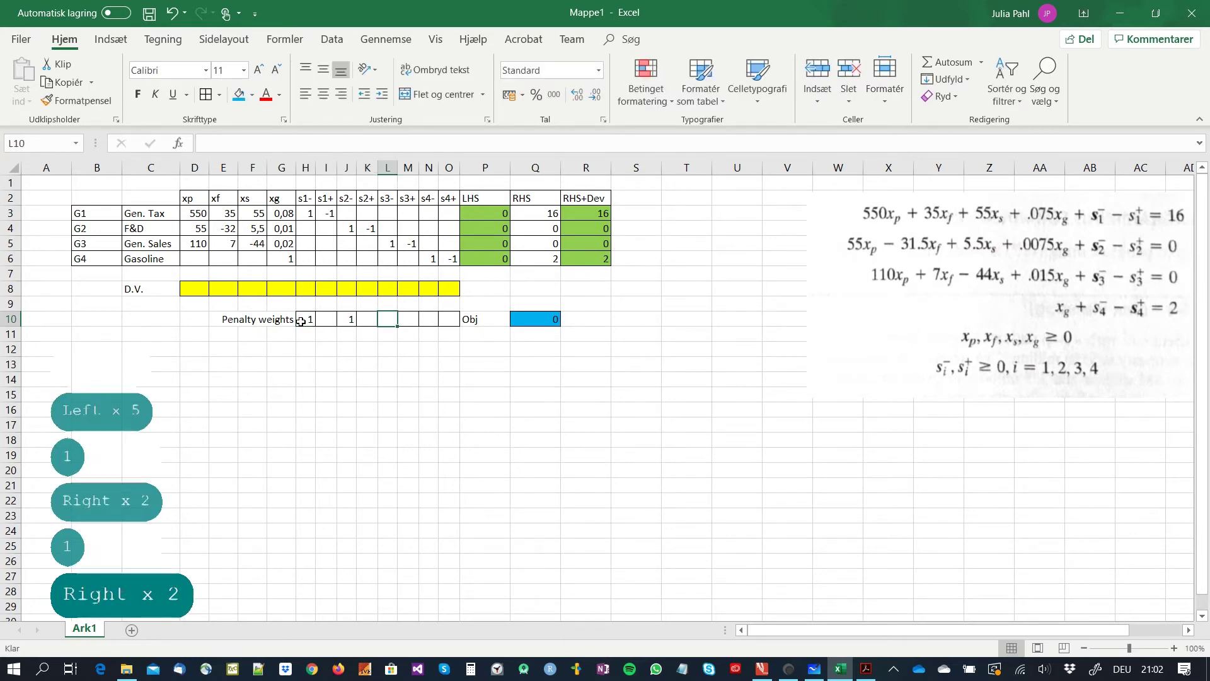
- Enter the penalty weight 1 for s3- in L10 and for s4+ in O10
text(1)
key(Right)
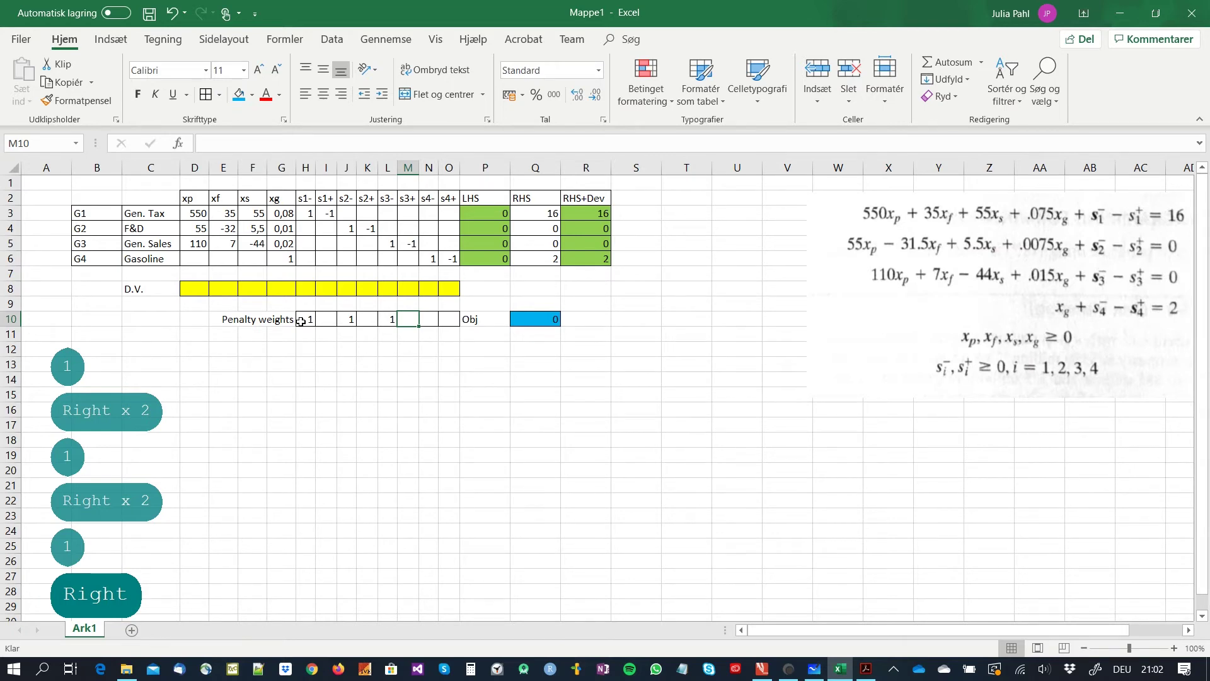
key(Right)
key(Right)
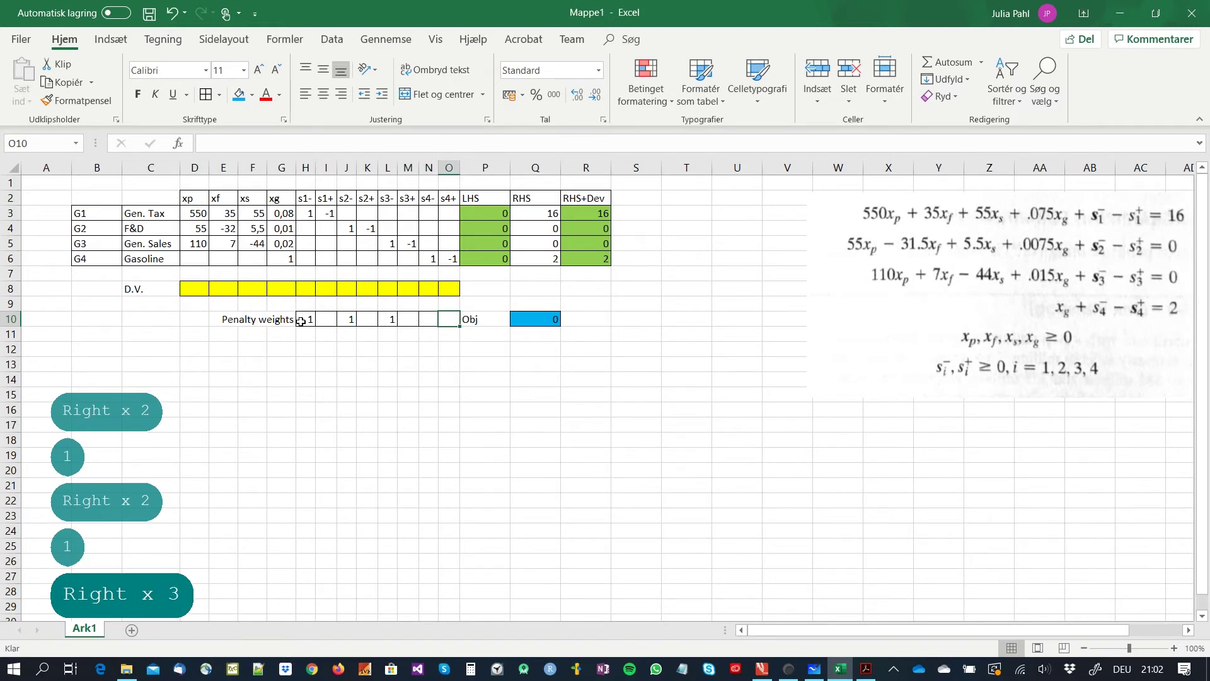
text(1)
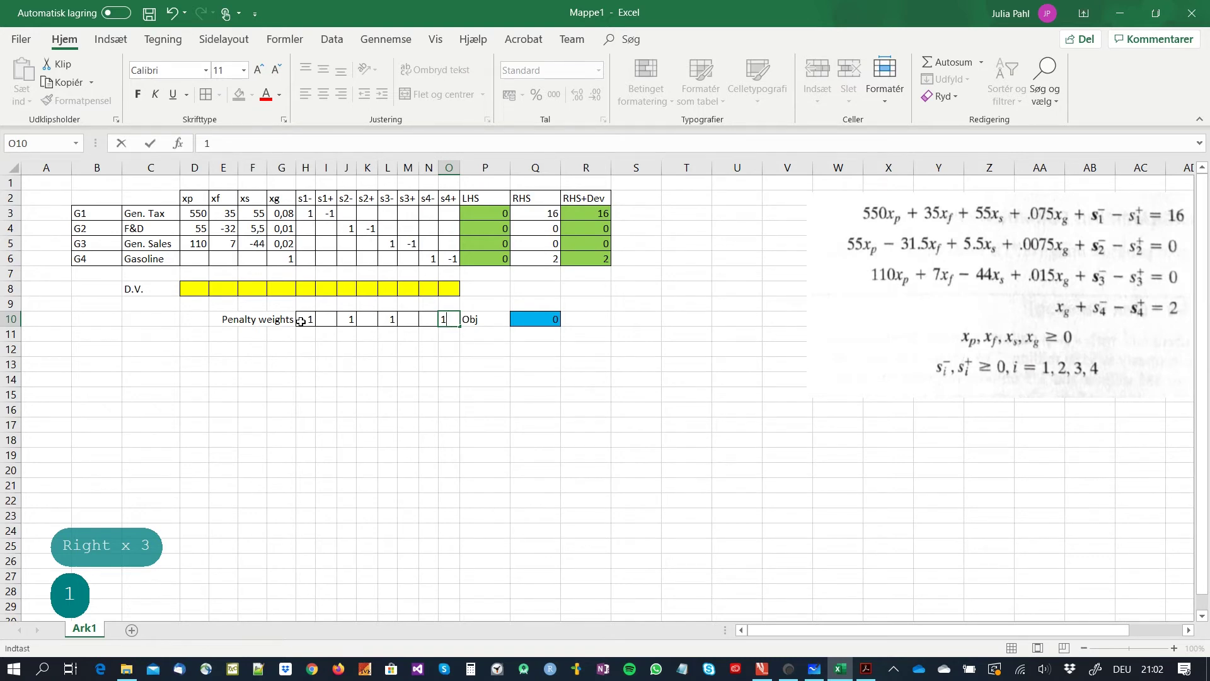
key(Down)
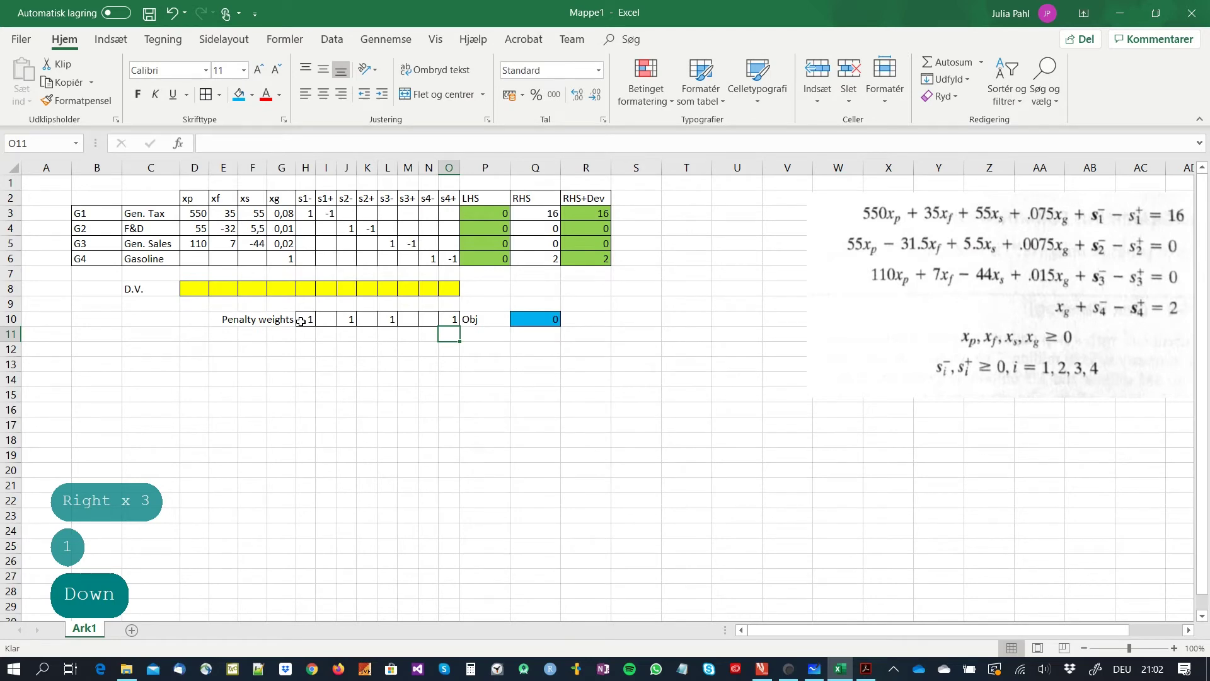
- Check which ranges the objective formula in Q10 refers to, leaving the formula as it is
key(Up)
key(Right)
key(Right)
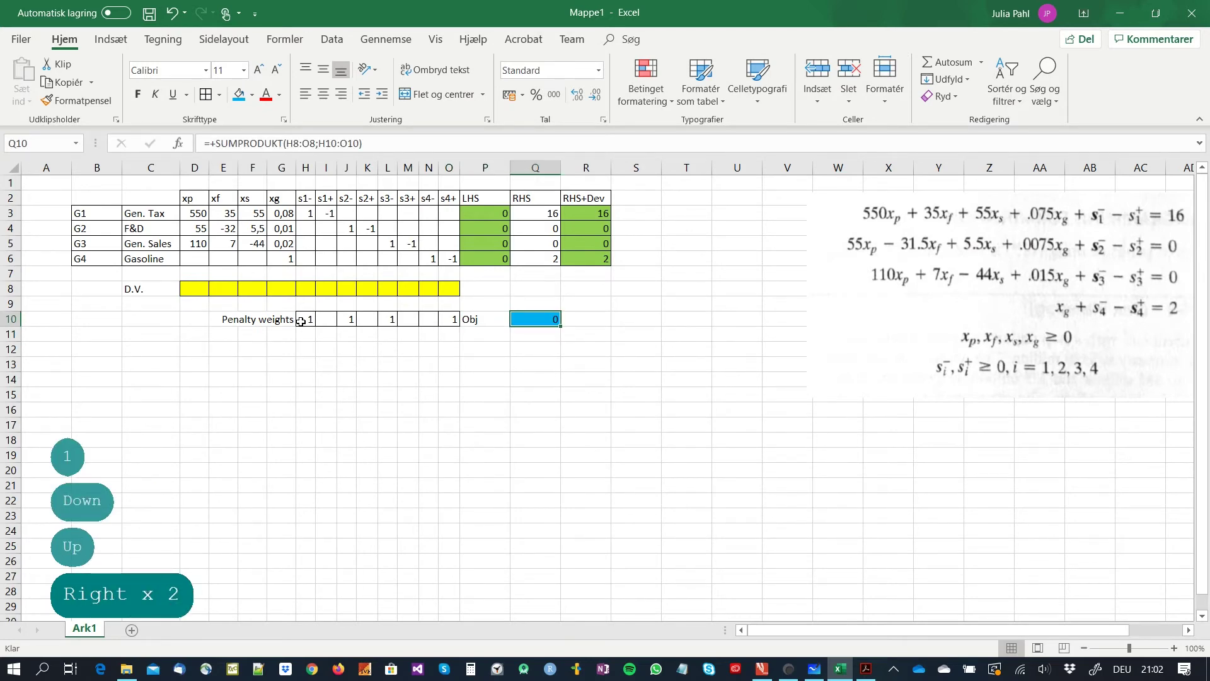
key(F2)
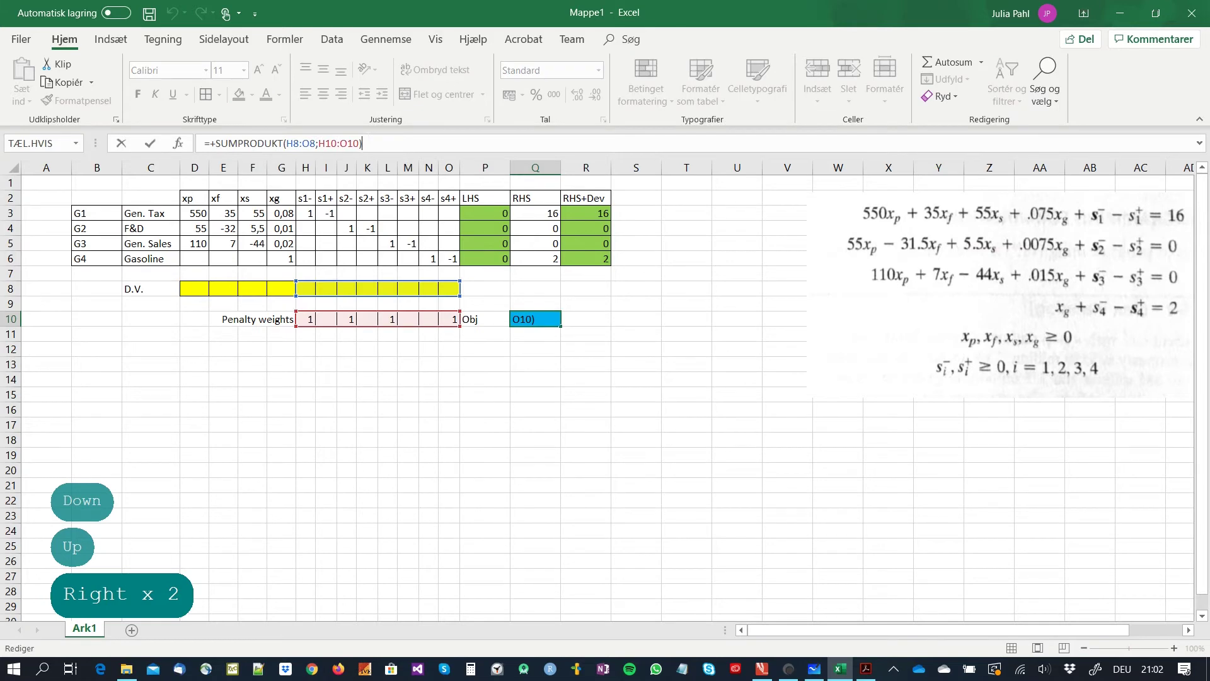
key(Escape)
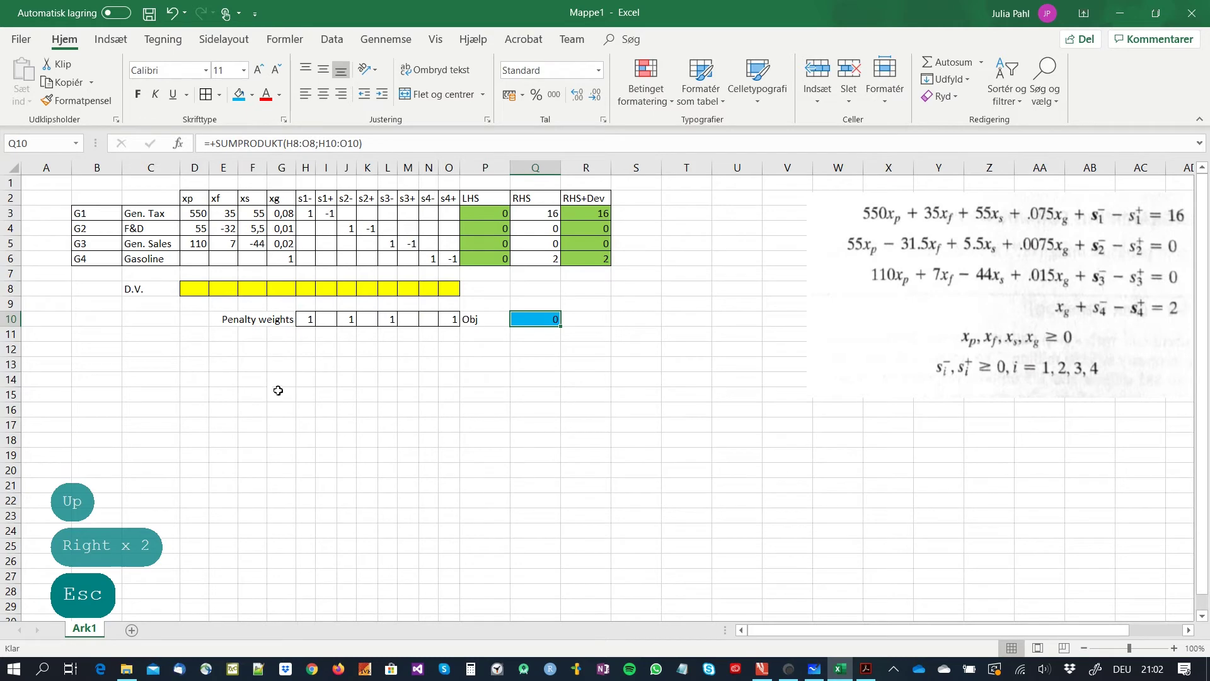
- Set up Solver to minimise the objective in Q10 by changing the decision variables D8:O8
click(332, 39)
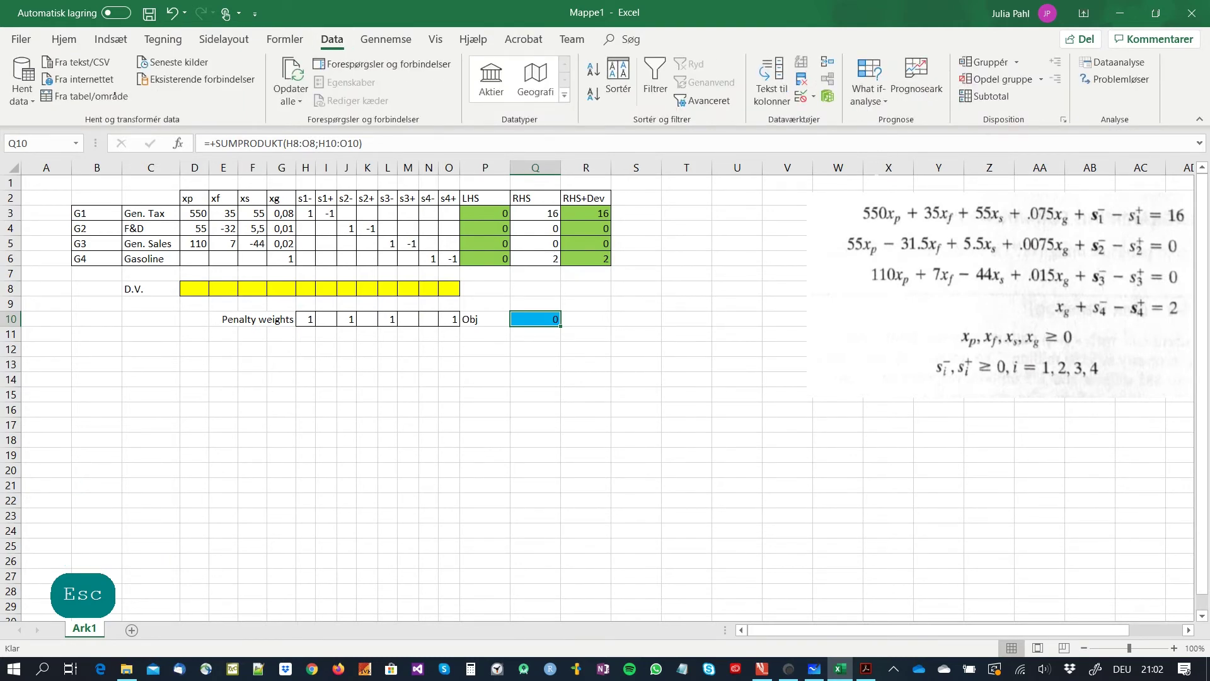
click(1096, 83)
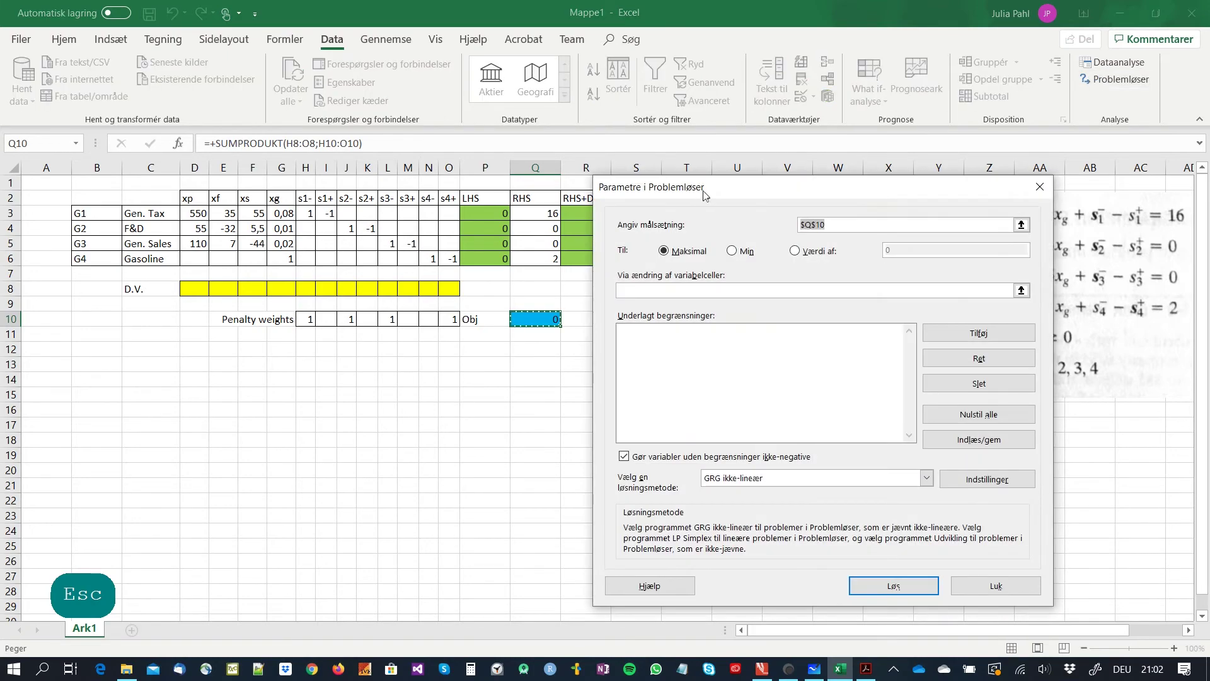
drag(708, 195, 781, 197)
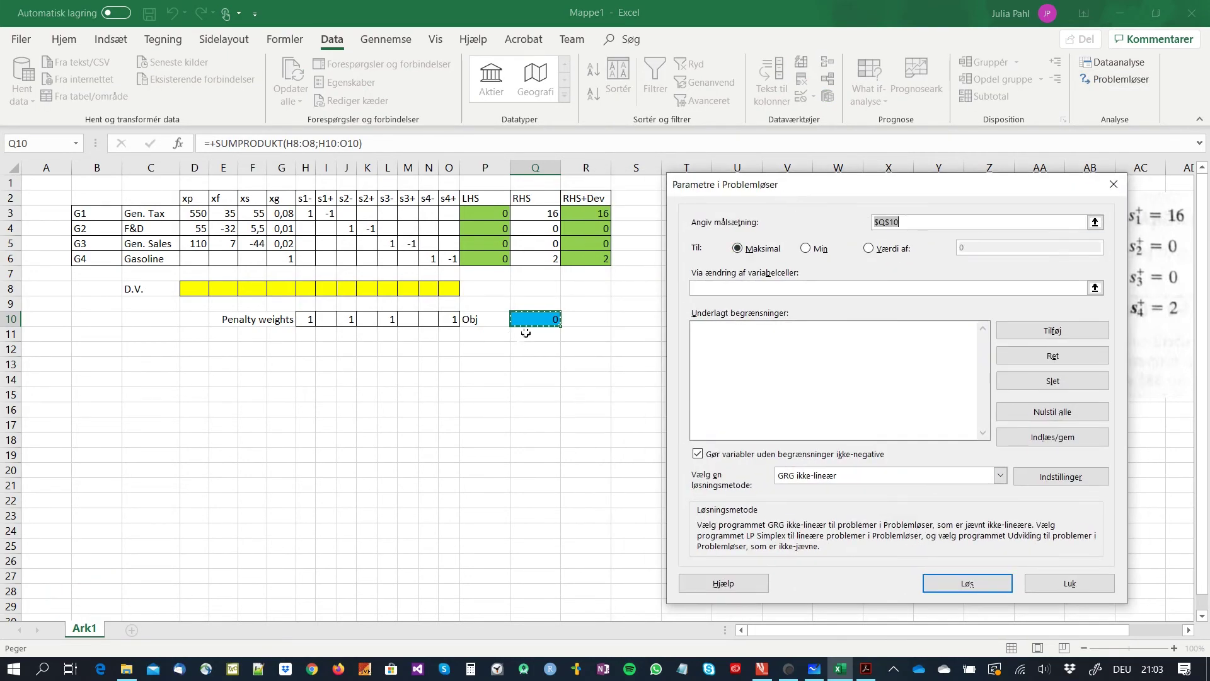
click(806, 248)
click(816, 288)
drag(197, 287, 446, 286)
click(816, 362)
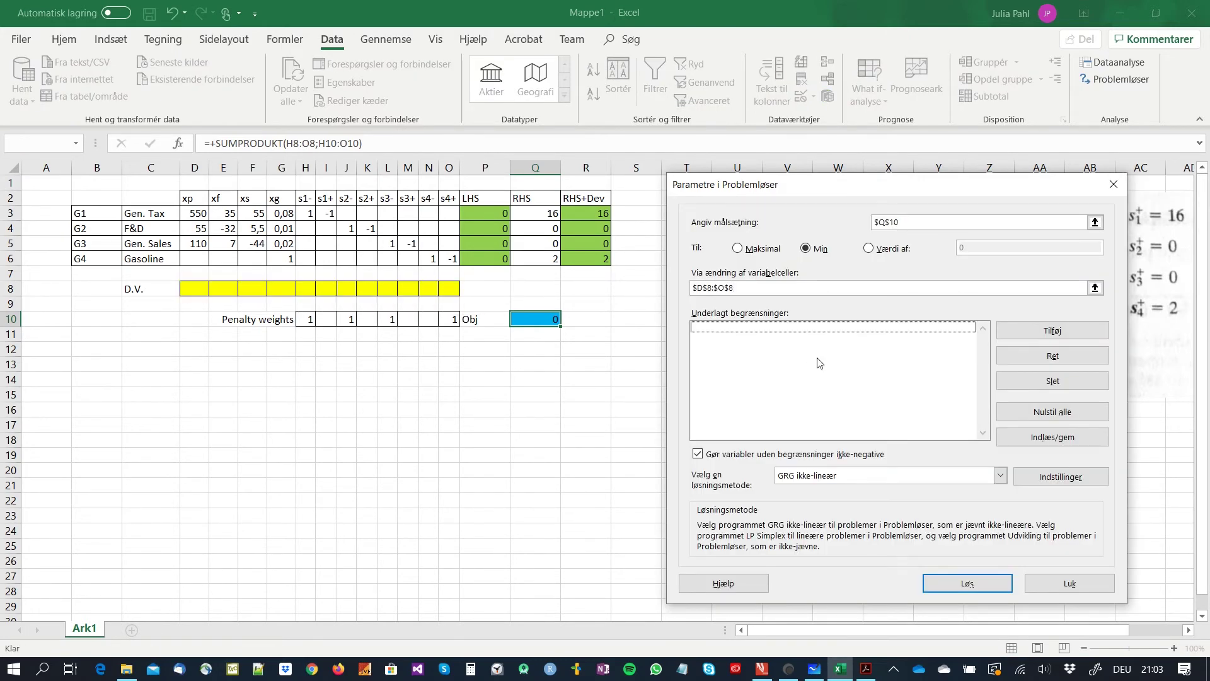
- Add the Solver constraint that the LHS cells P3:P6 equal the RHS cells Q3:Q6
click(1050, 332)
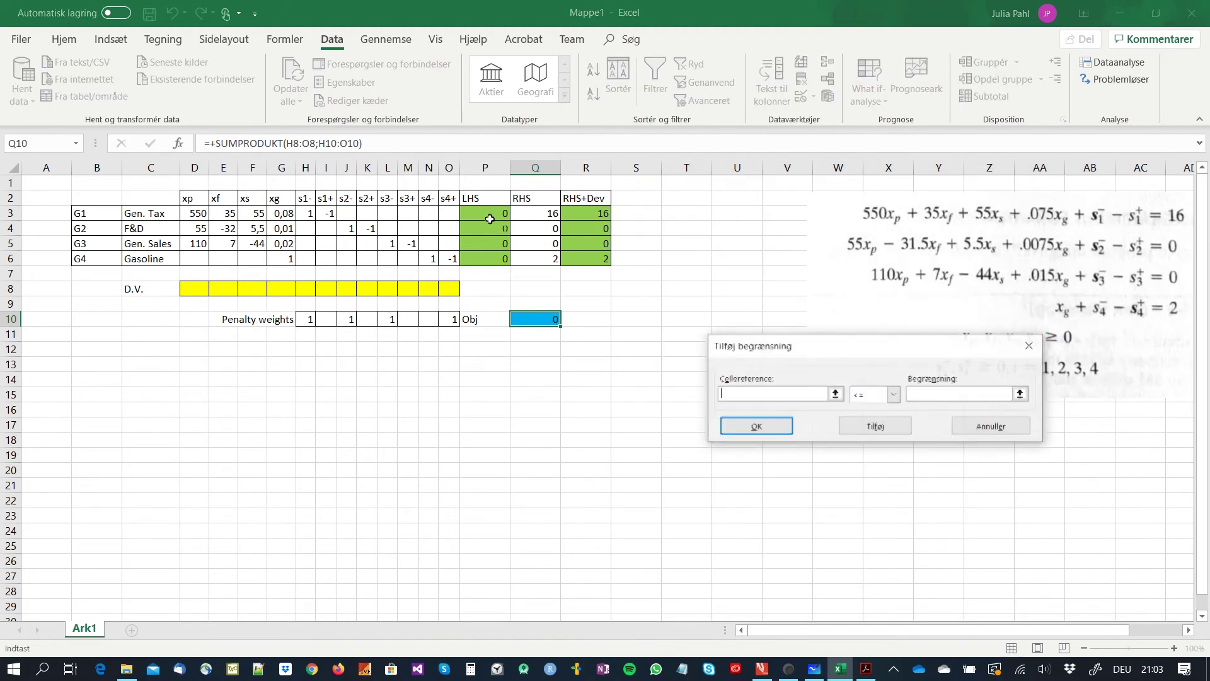
drag(487, 218, 494, 258)
click(876, 395)
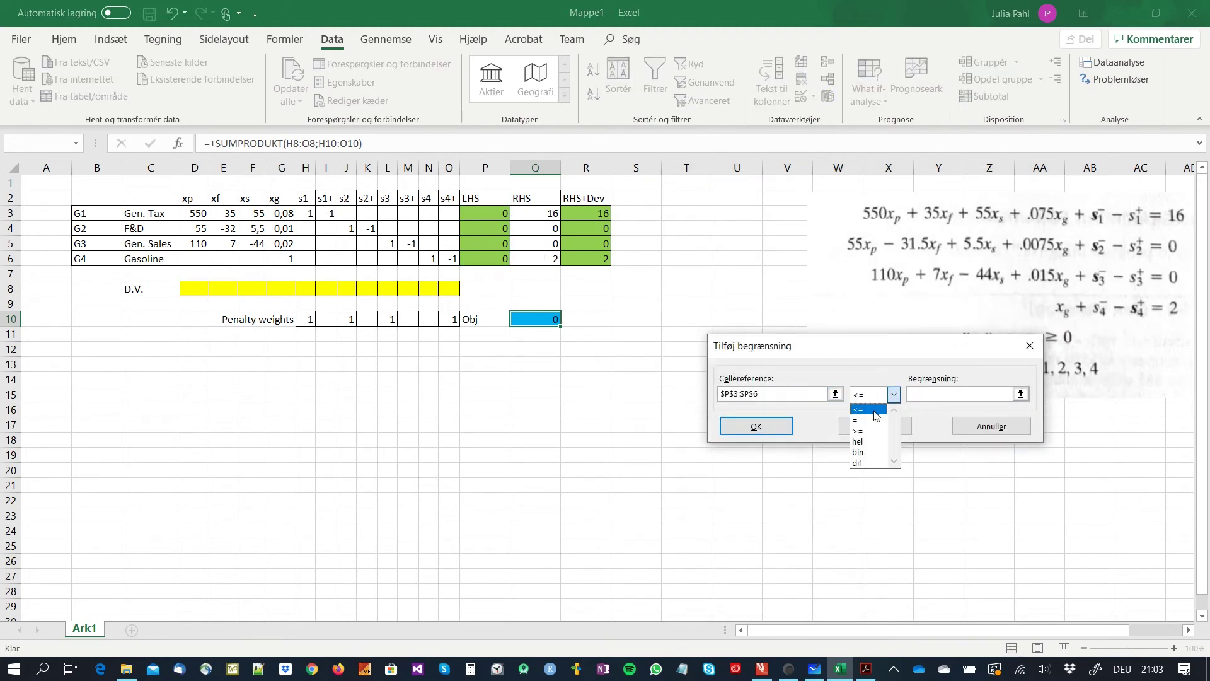
click(875, 419)
drag(546, 215, 552, 261)
click(778, 425)
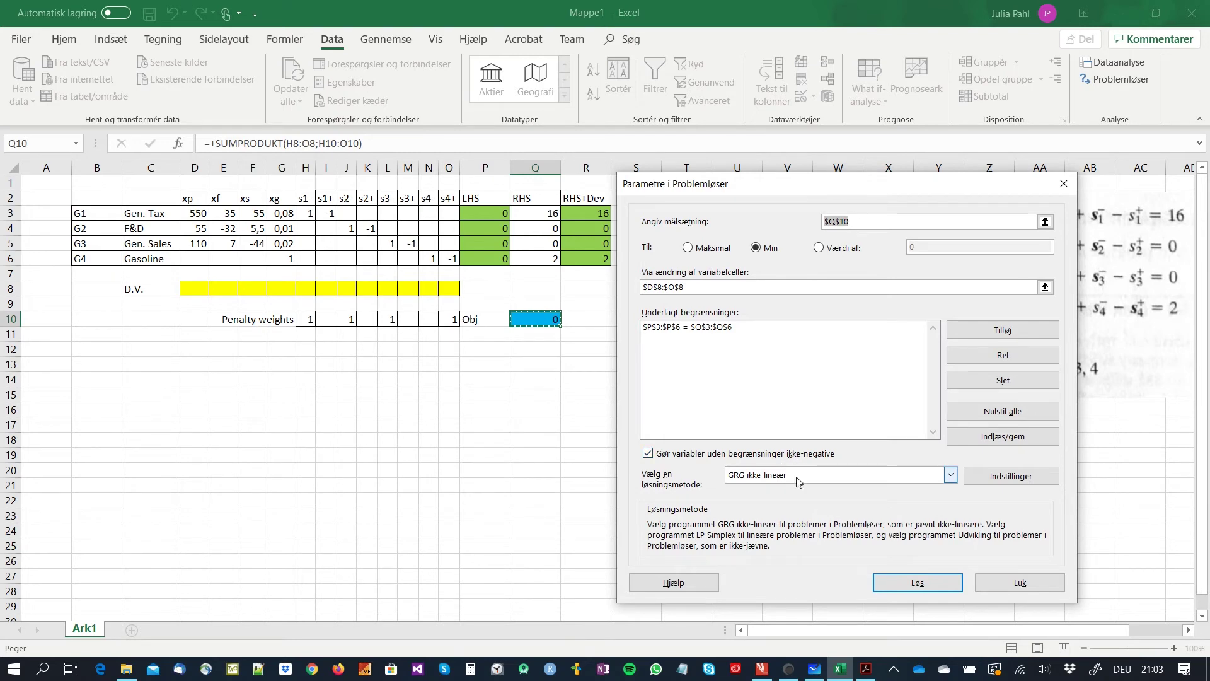
- Choose Simplex LP as the solving method, solve the model and keep the Solver solution
click(795, 476)
click(800, 495)
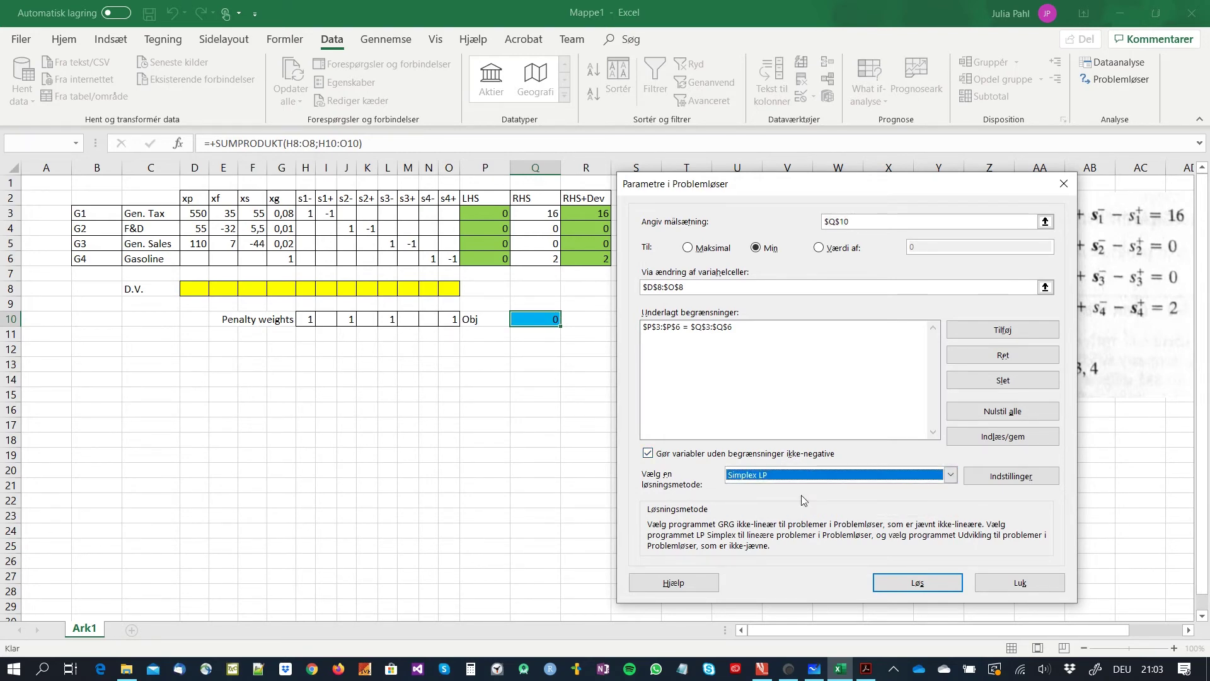
click(902, 585)
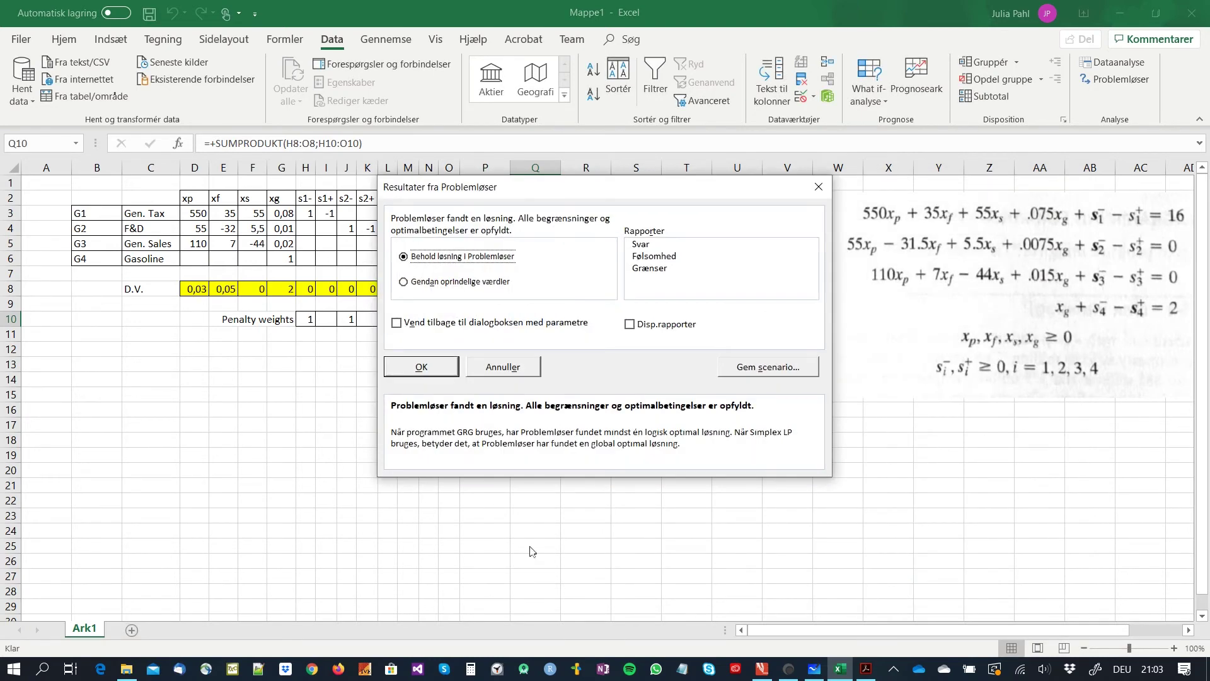
click(406, 372)
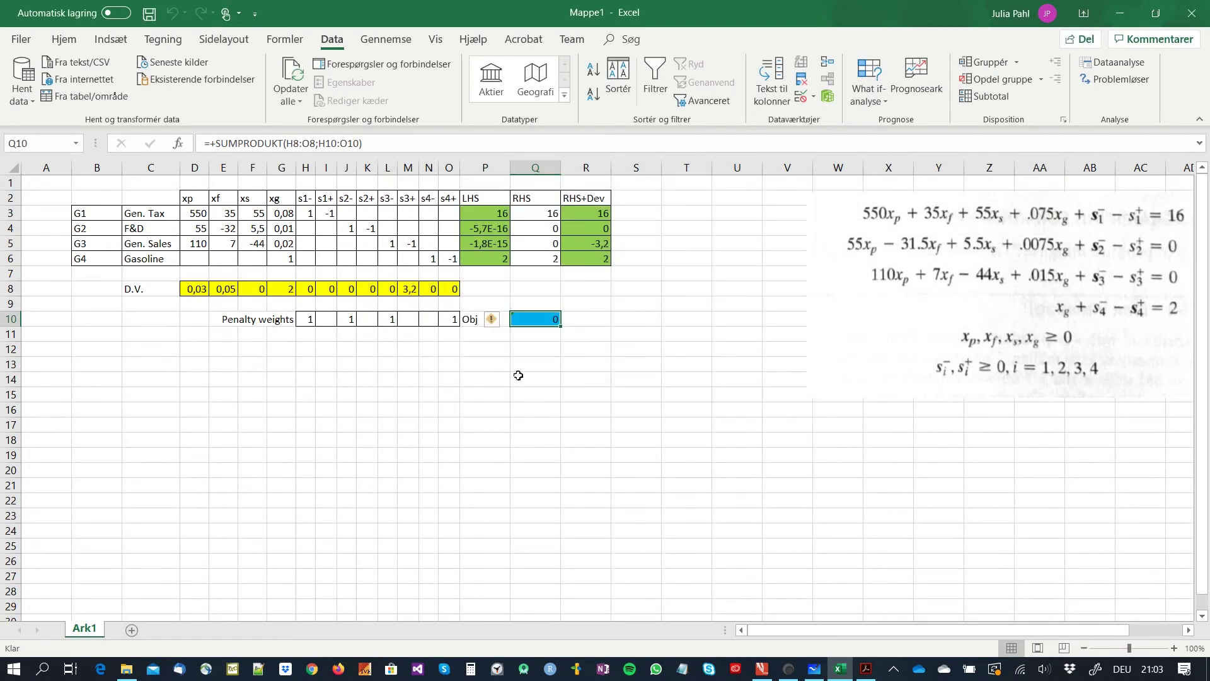
- Widen the deviation variable columns H to O to about the width of columns D to G
click(629, 406)
drag(201, 290, 454, 289)
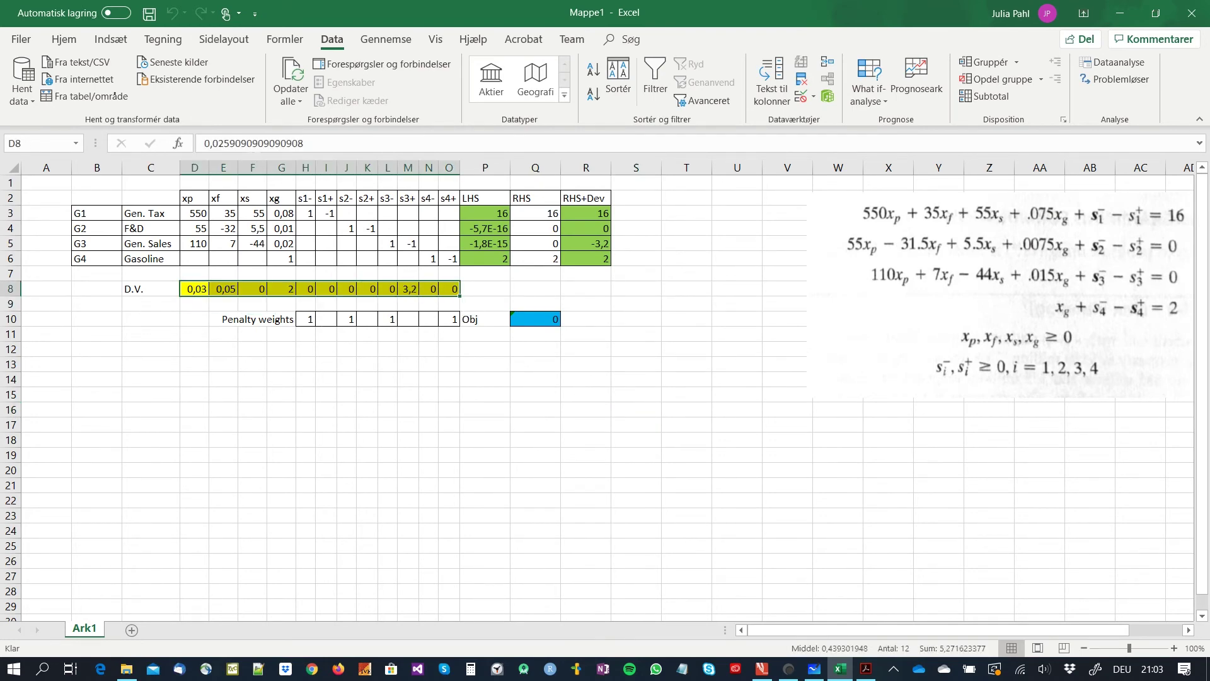
click(199, 168)
drag(201, 169, 469, 165)
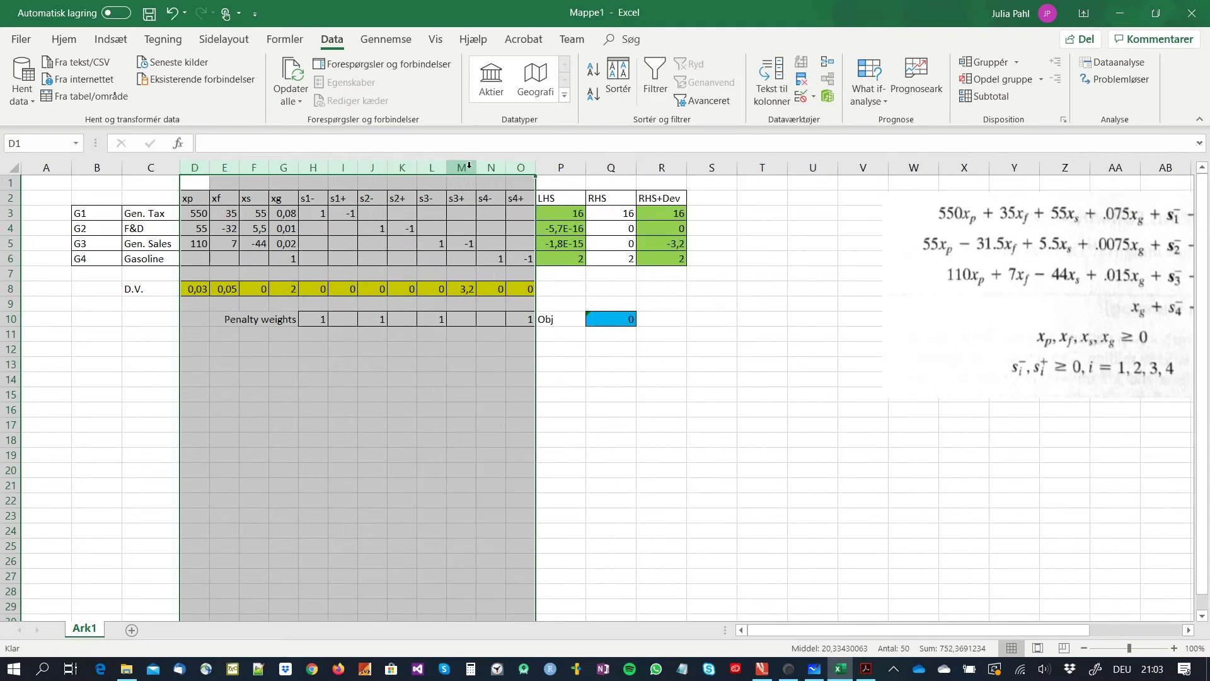
click(439, 403)
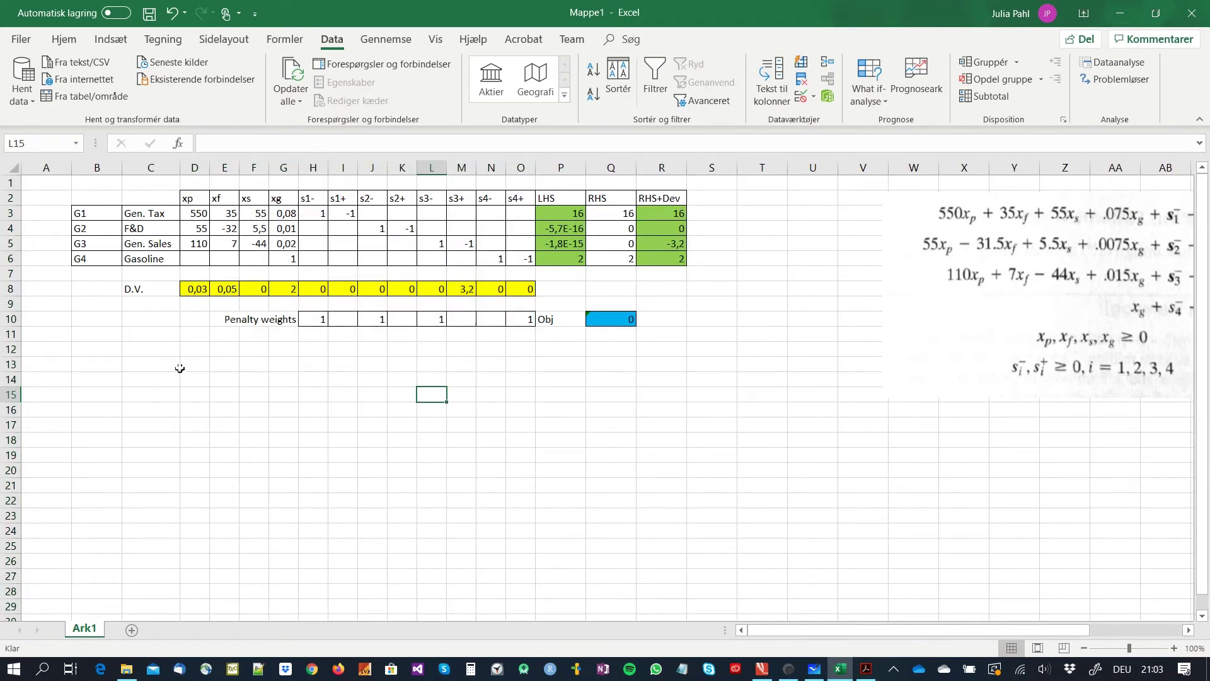
- Enter the heading "Tax rates:" in C12 below the penalty weights
click(169, 348)
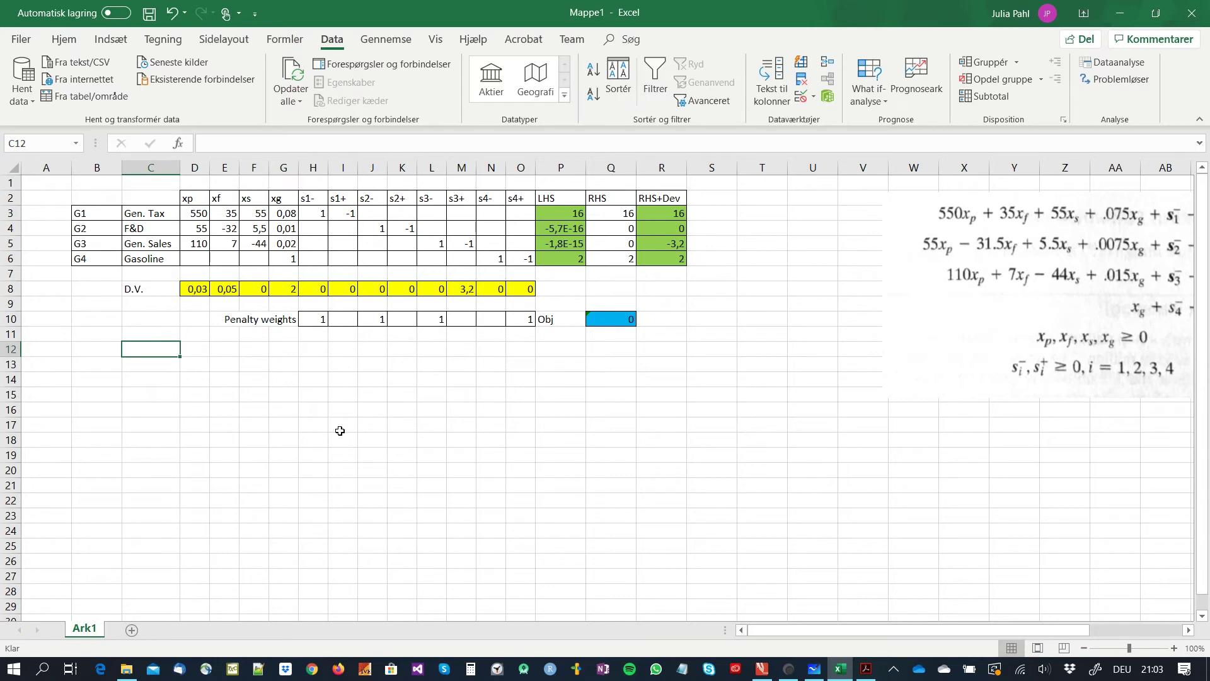
text(Ta)
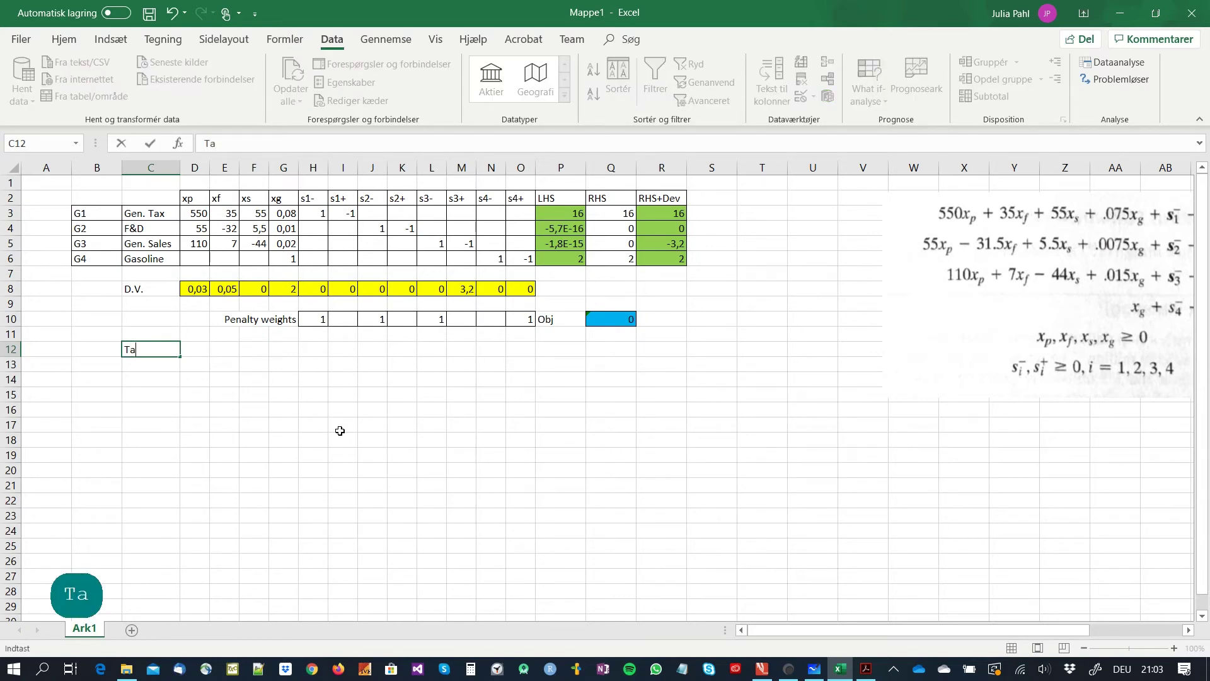
text(x rates:)
key(Return)
- Link C13 to the Gen. Tax label in C3 with the formula =+C3
text(Ge)
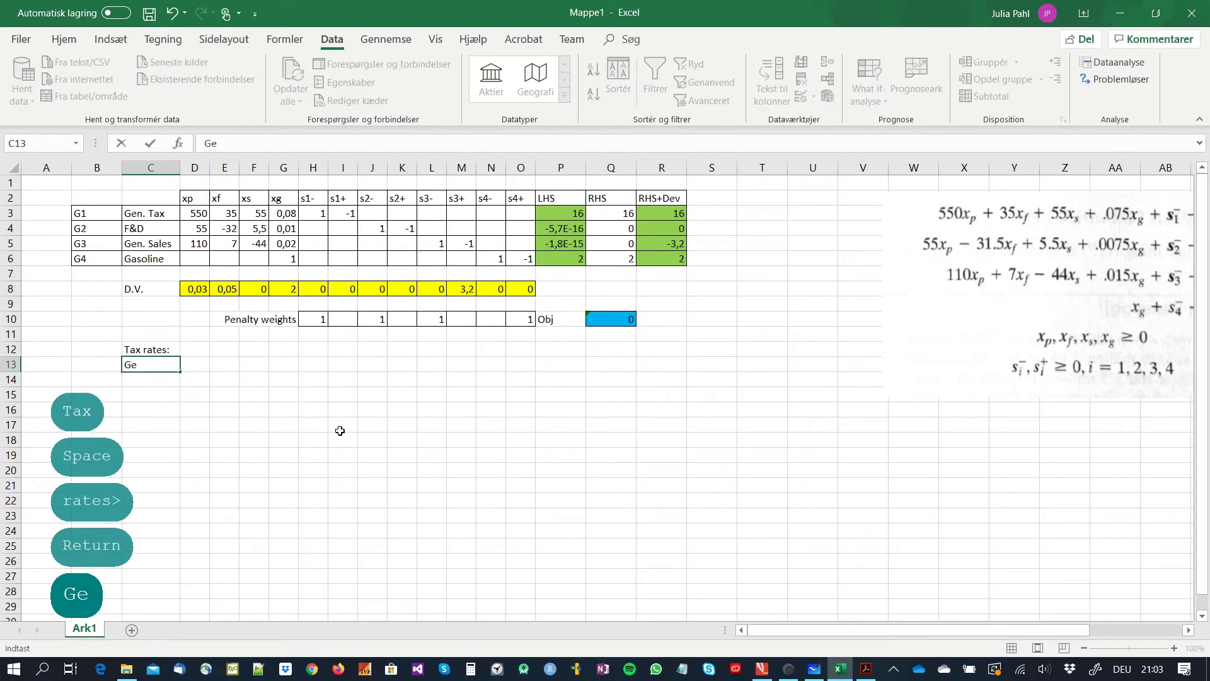
key(Escape)
text(+)
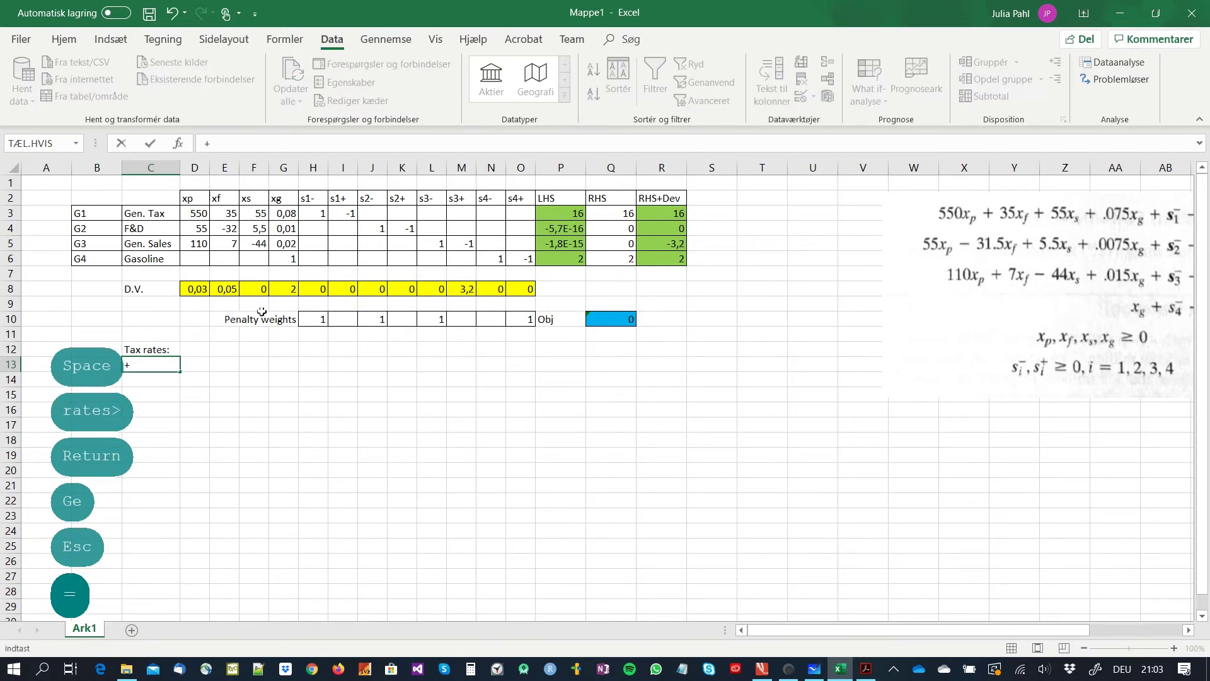
click(131, 213)
key(Return)
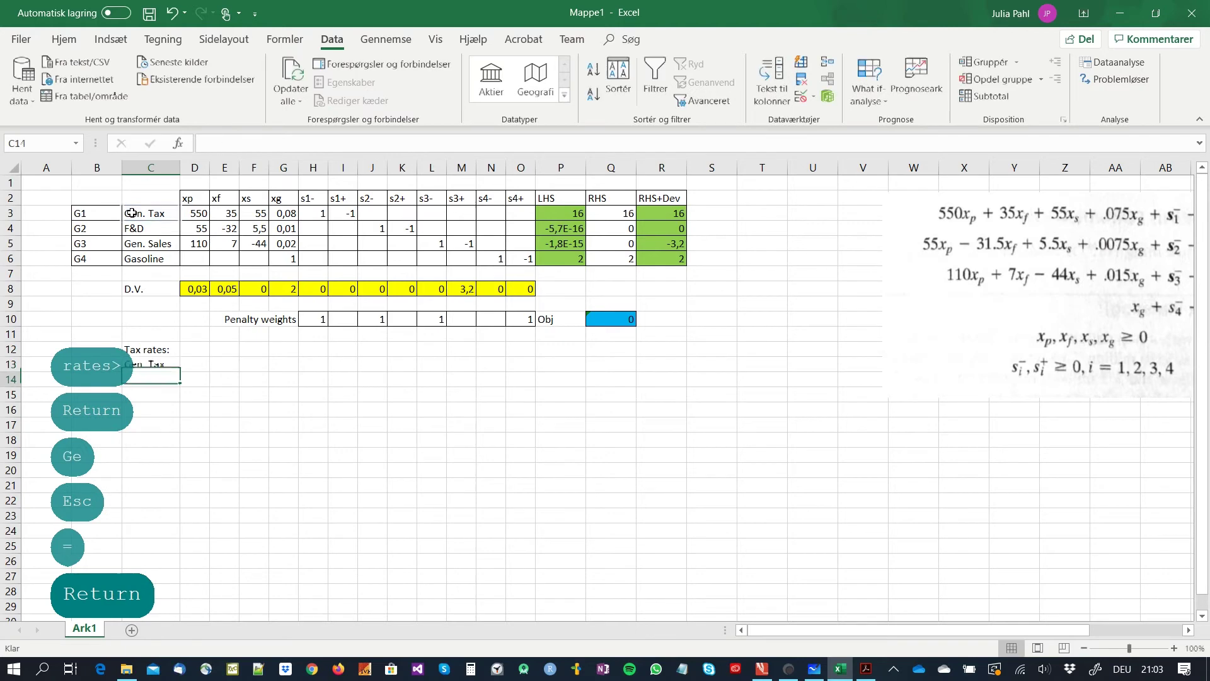
click(165, 367)
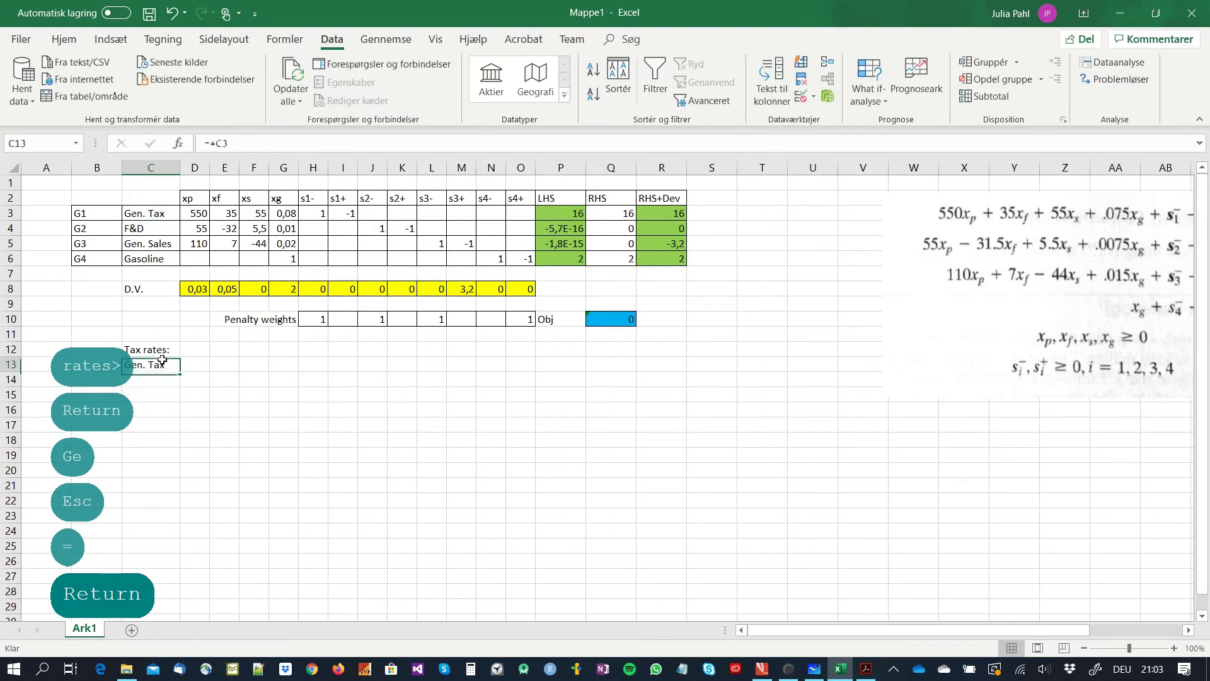
- Fill the tax label formula down to C16 and link the Gen. Tax rate in D13 to the xp value with =+D8
drag(180, 372, 170, 414)
click(152, 442)
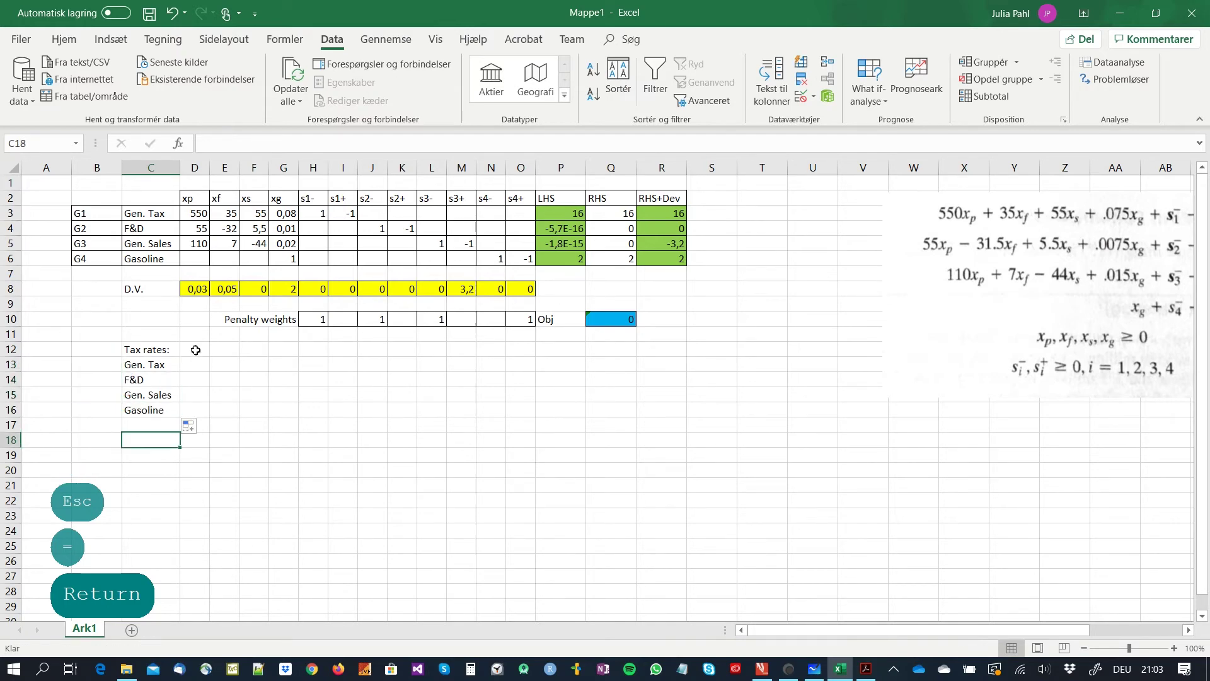
click(188, 366)
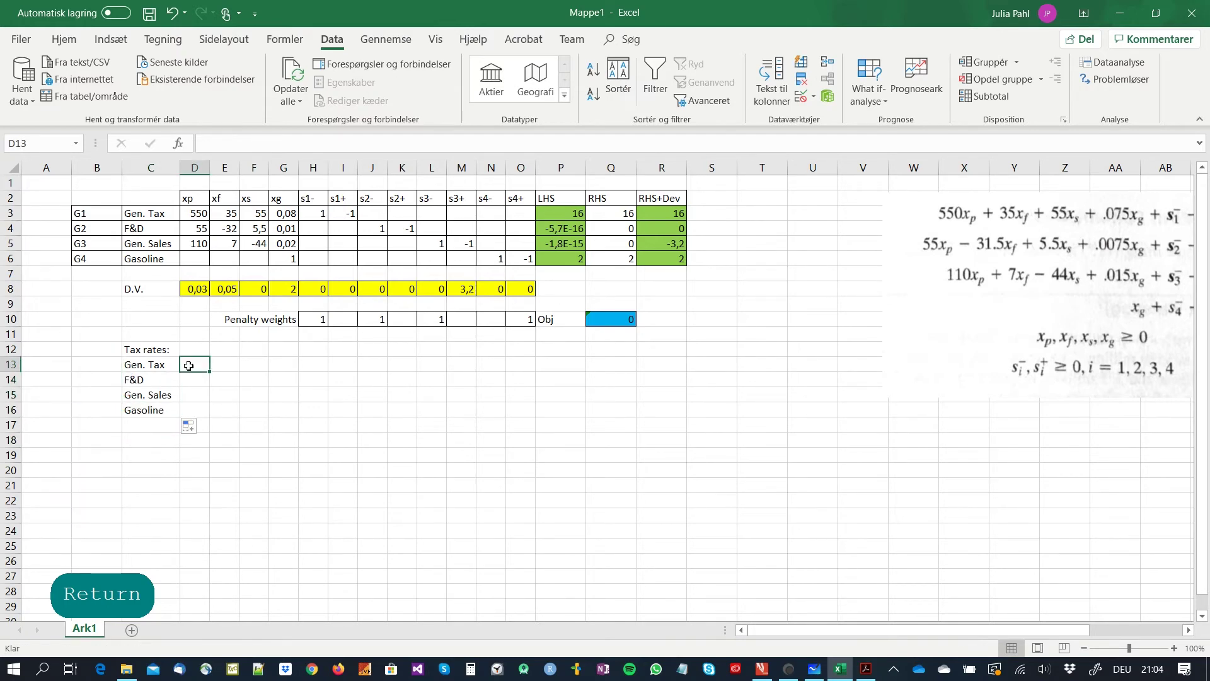
text(+)
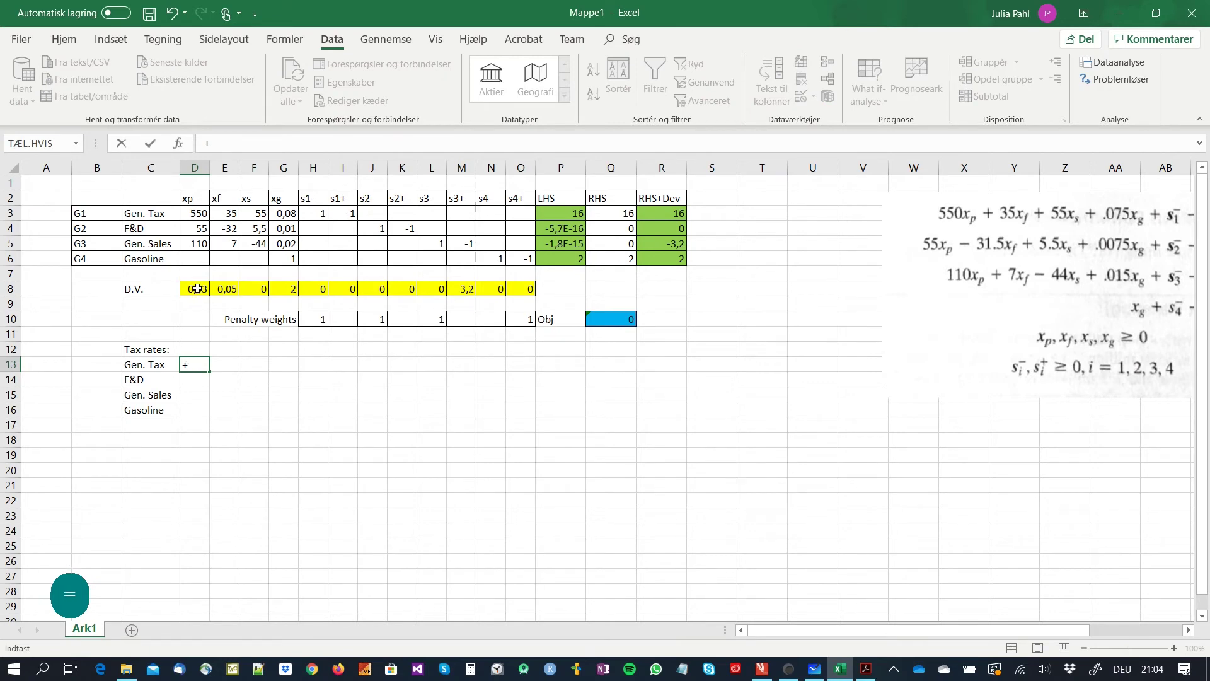
click(197, 288)
key(Return)
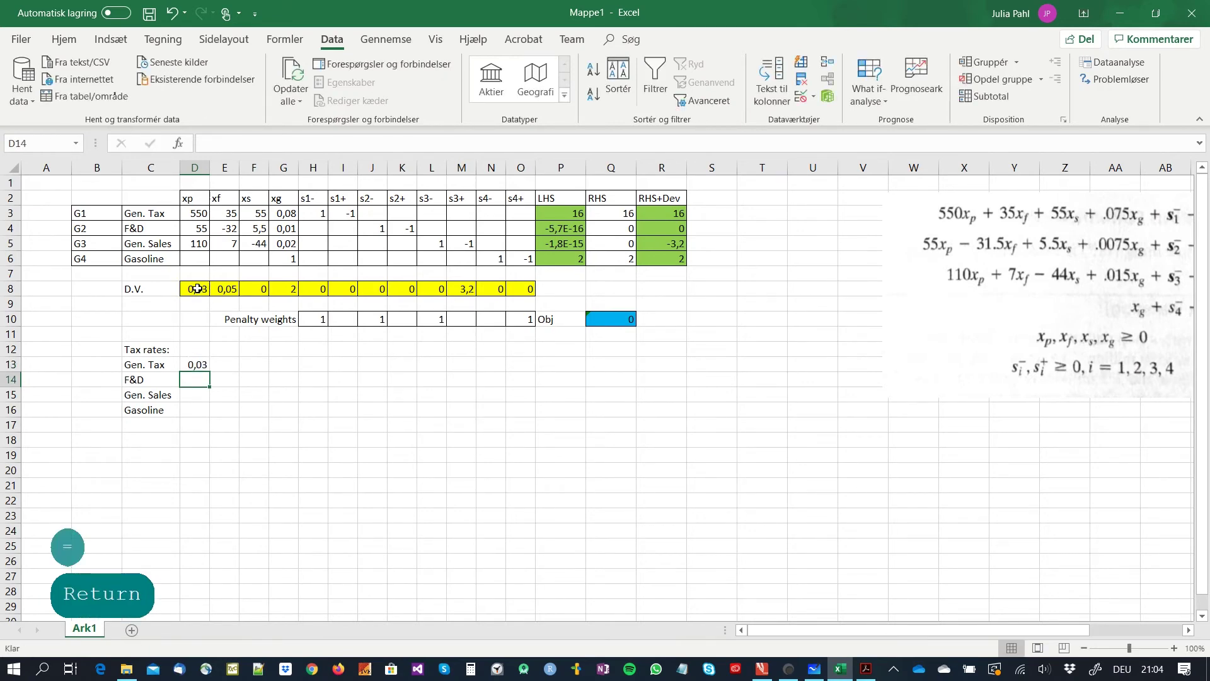
- Format D13 as a percentage with two decimals and widen column D so the rate fits
click(195, 362)
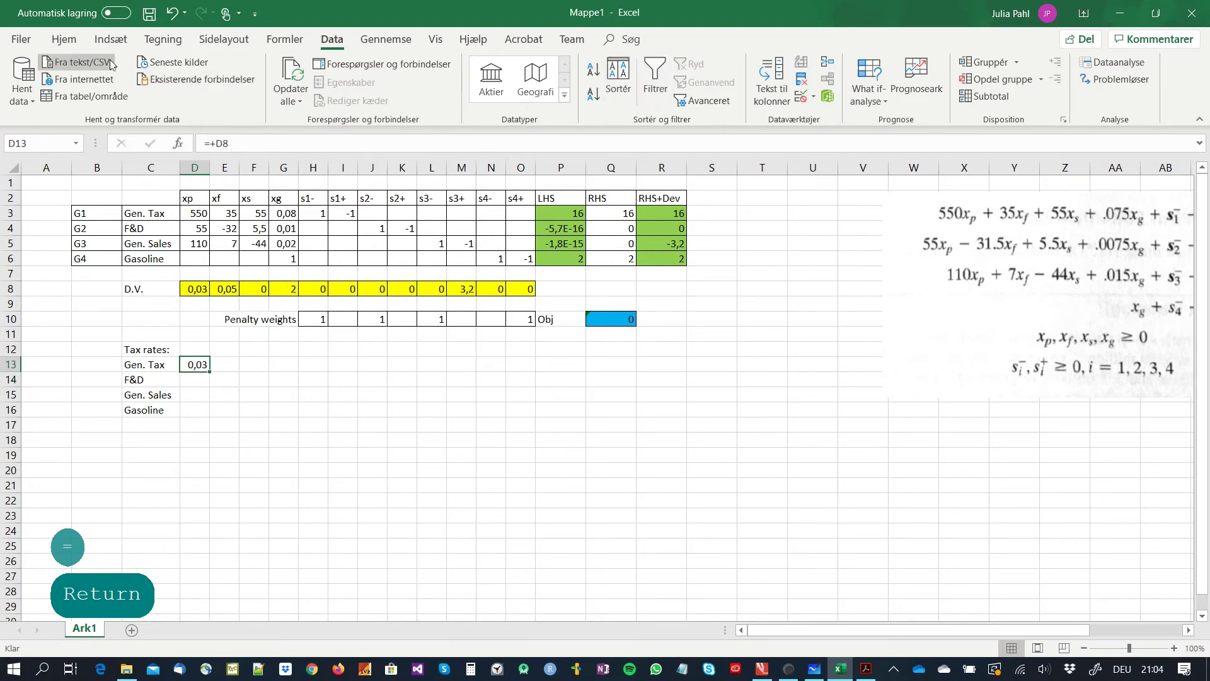
click(77, 43)
click(536, 96)
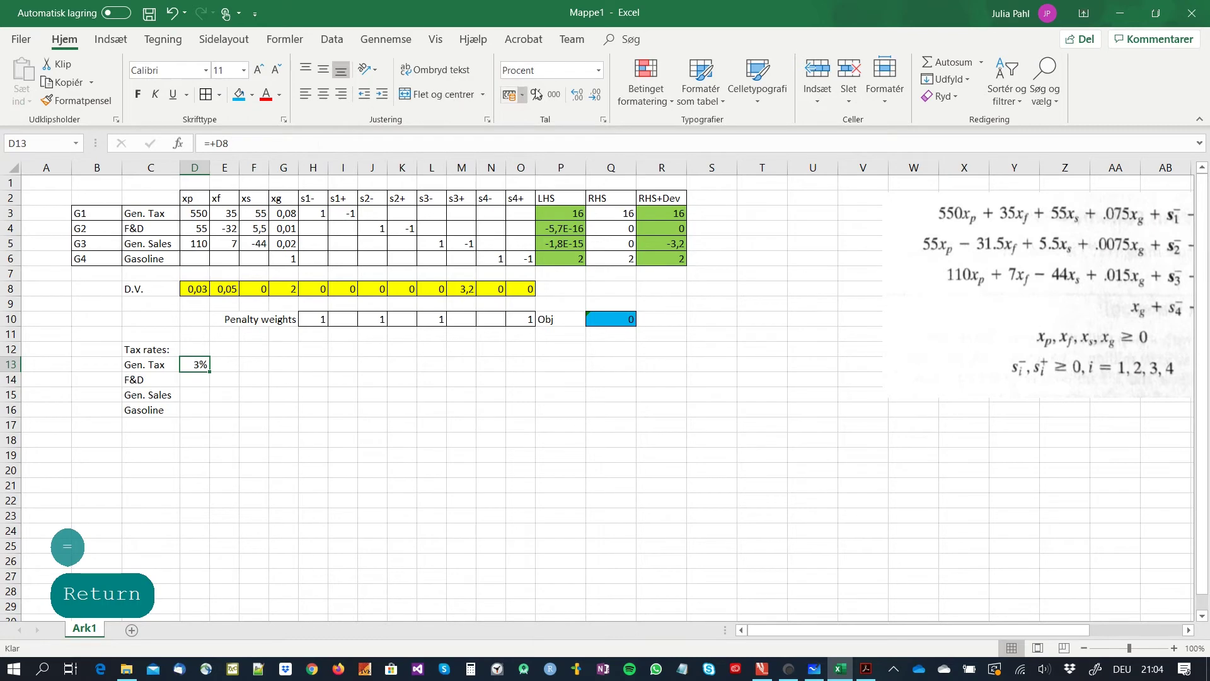
click(577, 96)
click(577, 96)
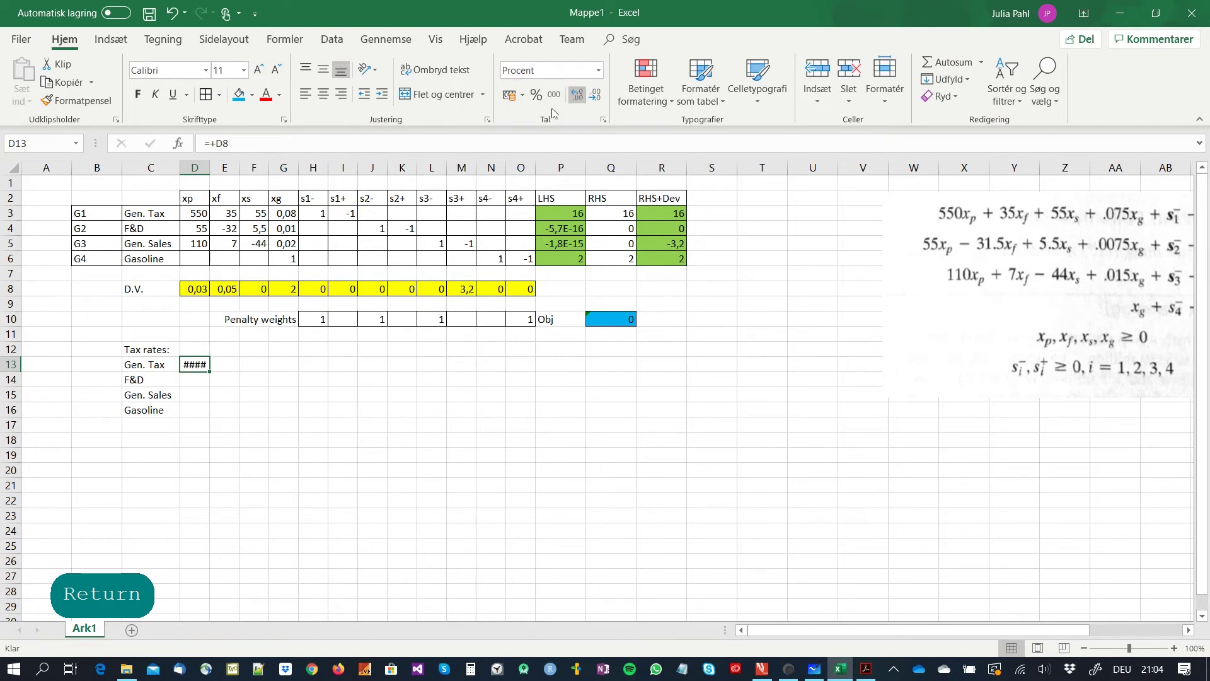
click(202, 171)
drag(212, 168, 227, 169)
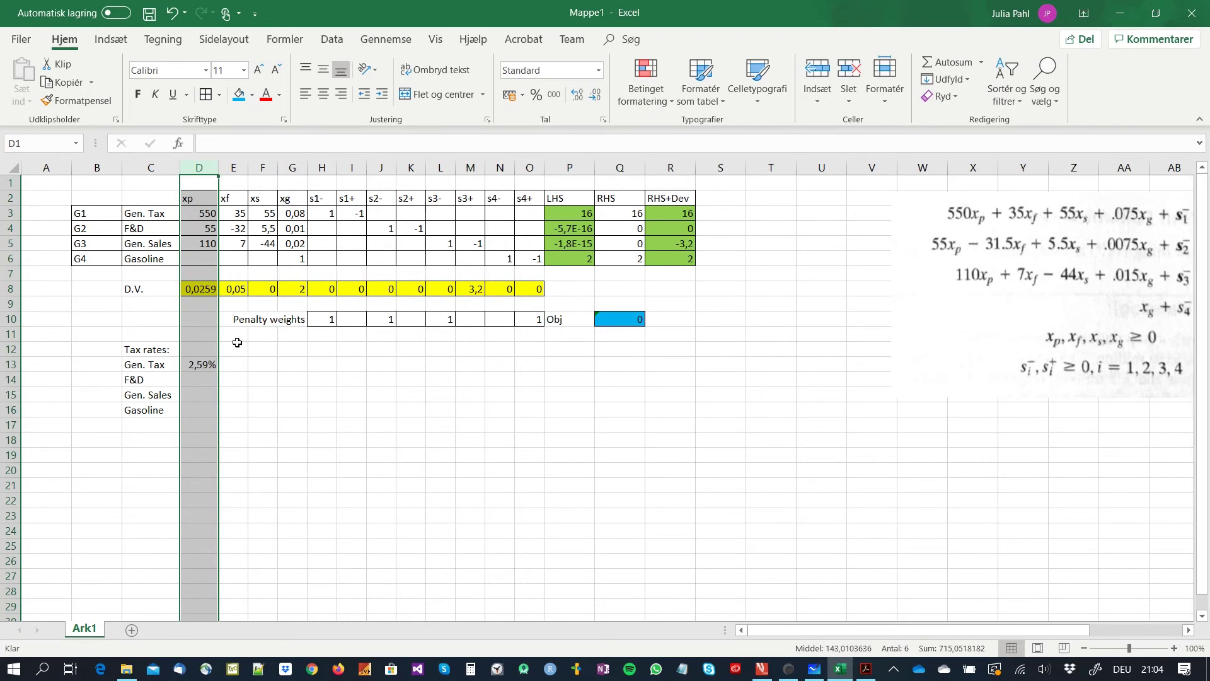
- Copy the percentage format of D13 to the rate cells D14 to D16
click(193, 368)
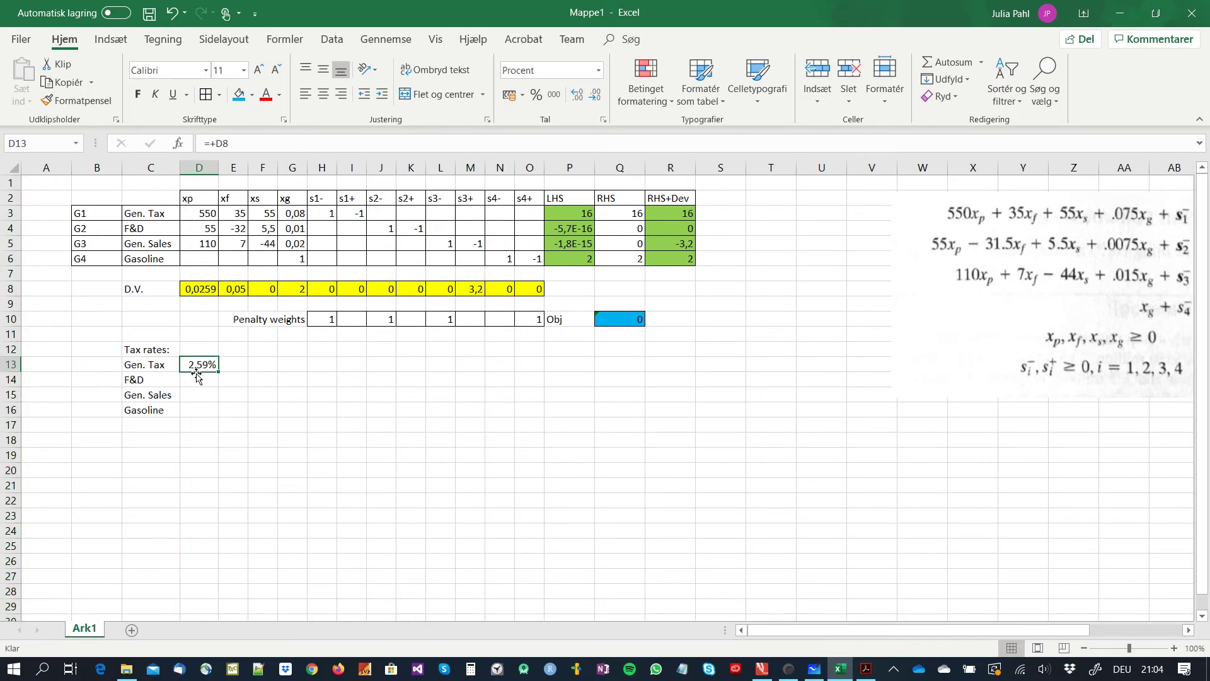
click(77, 101)
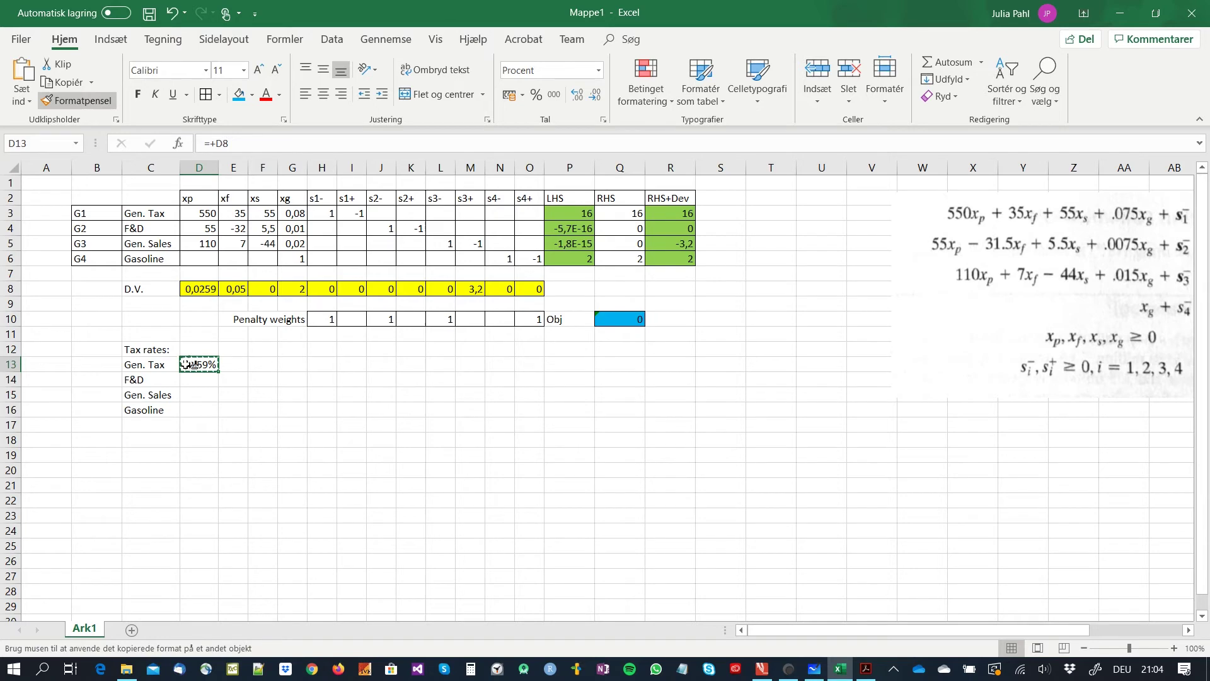
drag(198, 379, 196, 409)
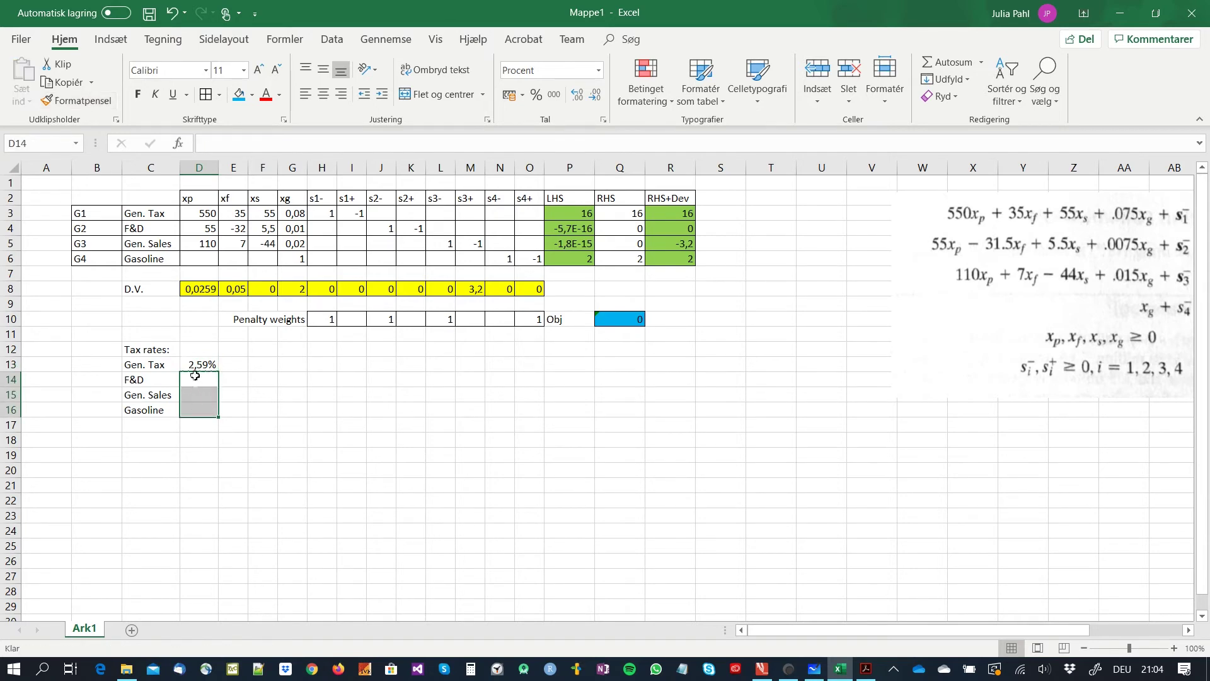
- Link the F&D, Gen. Sales and Gasoline rates in D14 to D16 to the decision variables with +E8, +F8 and +G8
click(199, 379)
text(+)
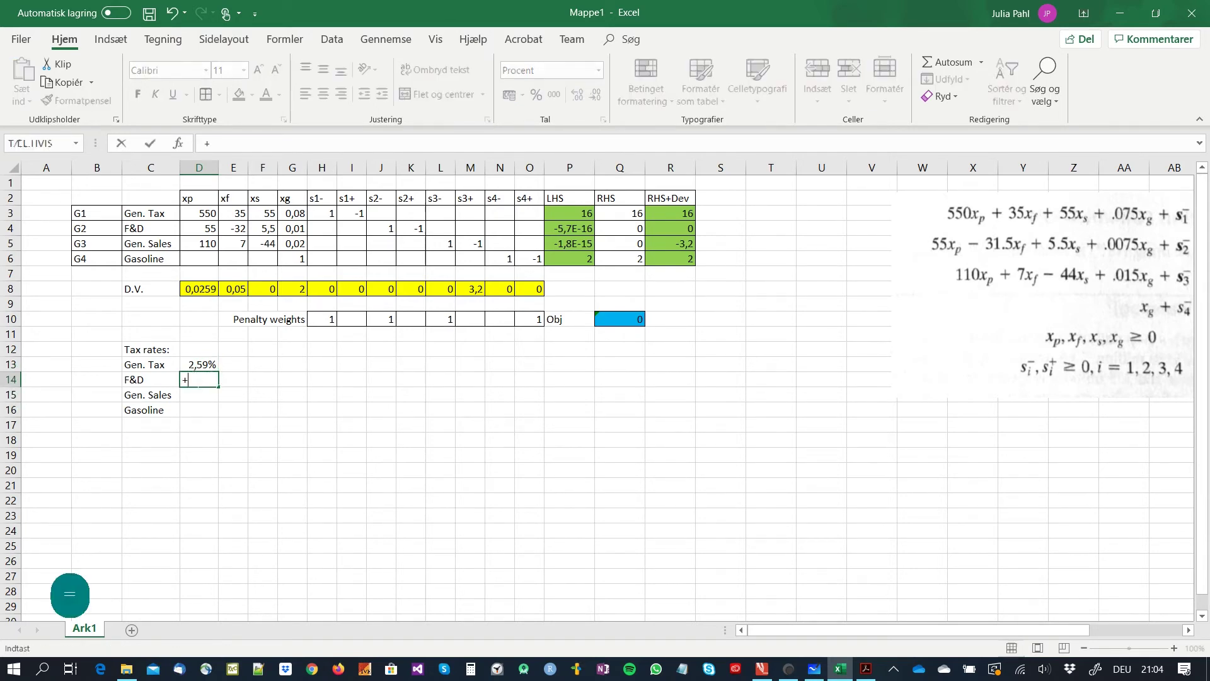
click(240, 288)
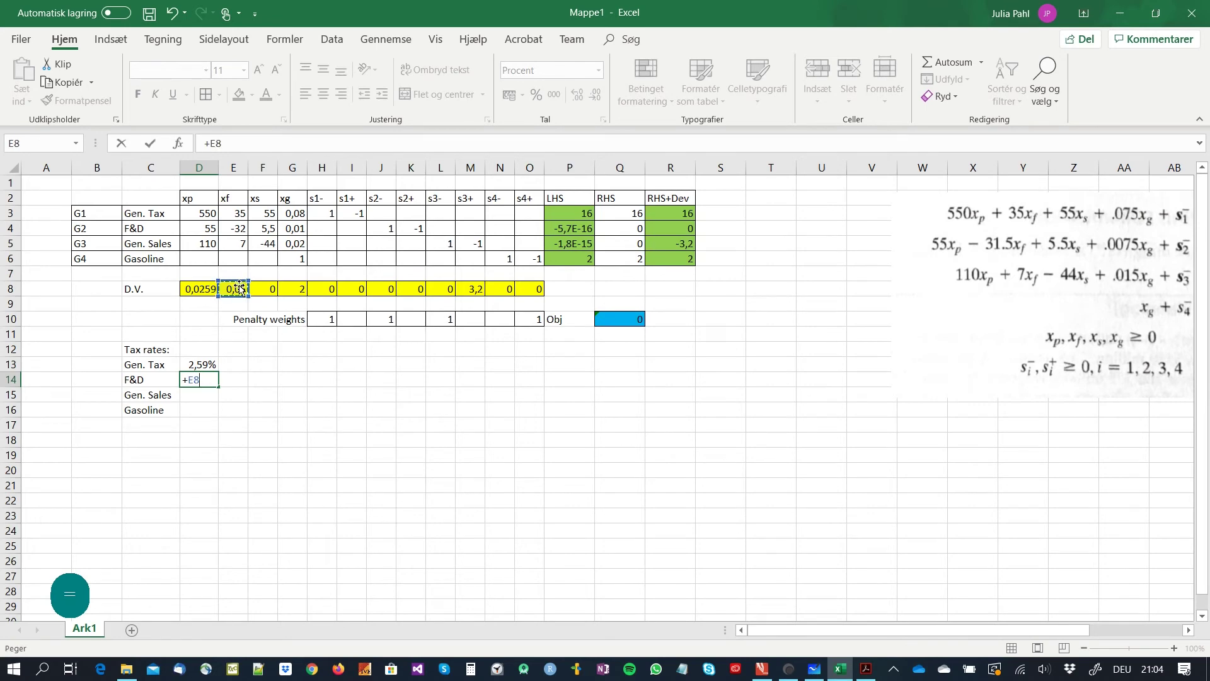
key(Return)
text(+)
click(250, 289)
key(Return)
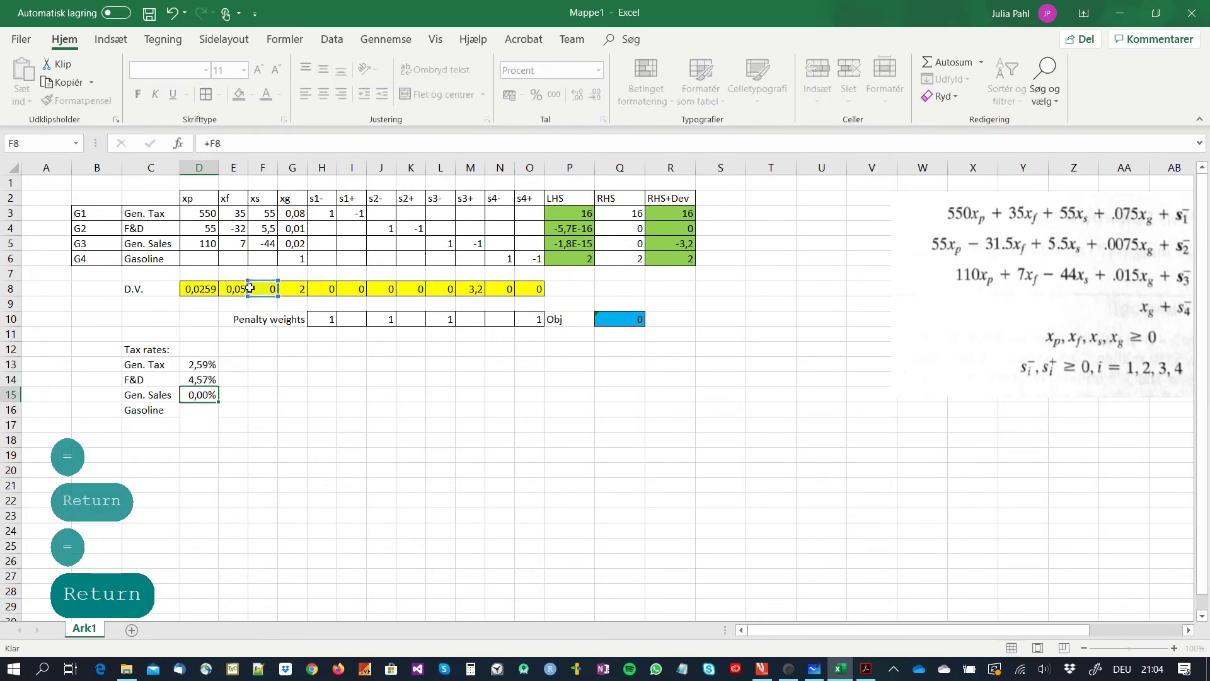
text(+)
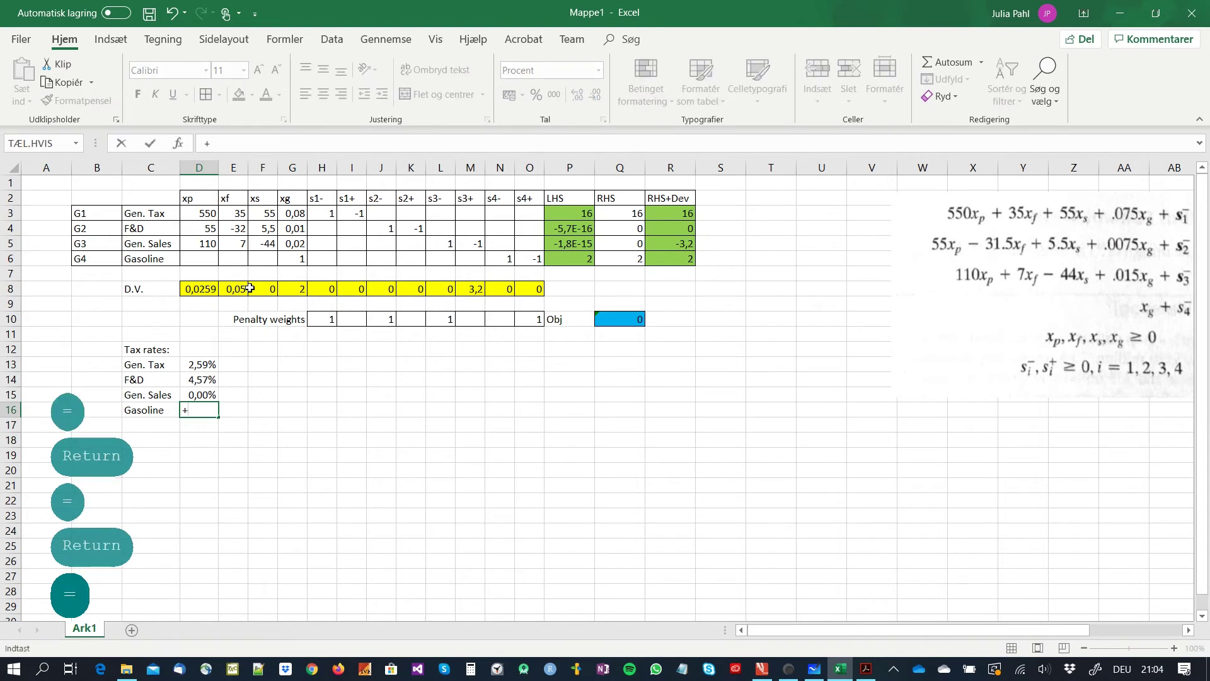
click(285, 287)
key(ctrl+Return)
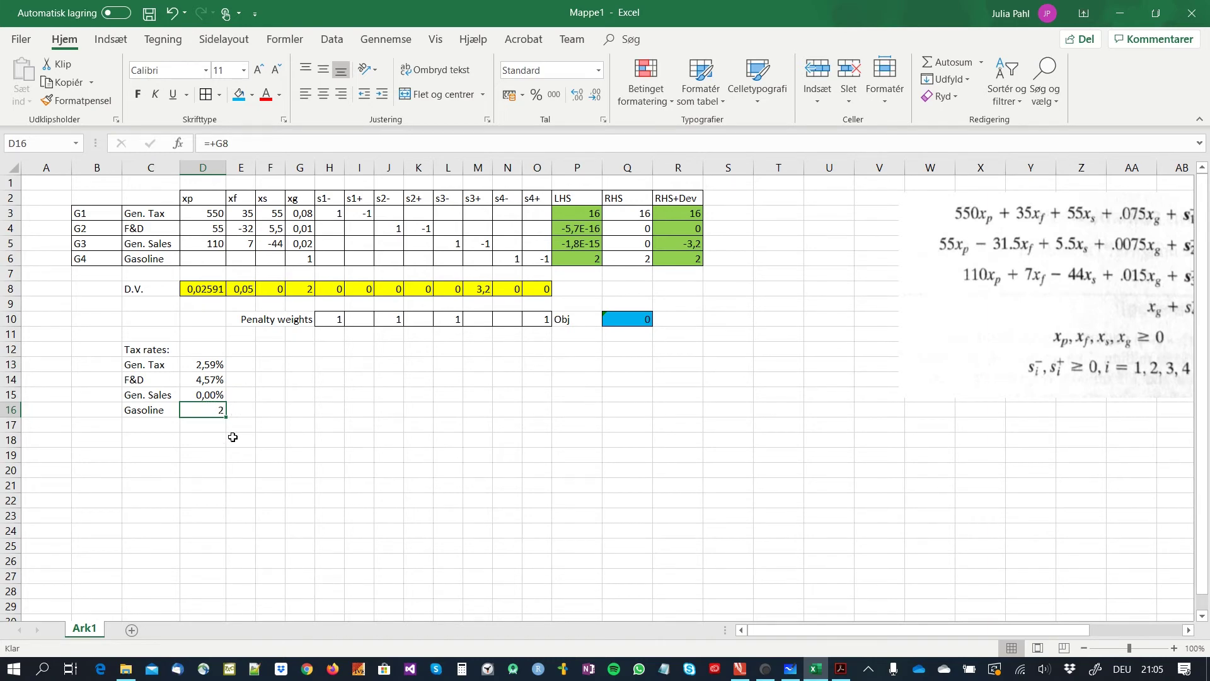
- Examine the listed tax rates, then the Gen. Sales goal's right-hand side, its s3+ deviation and its RHS+Dev formula
click(202, 366)
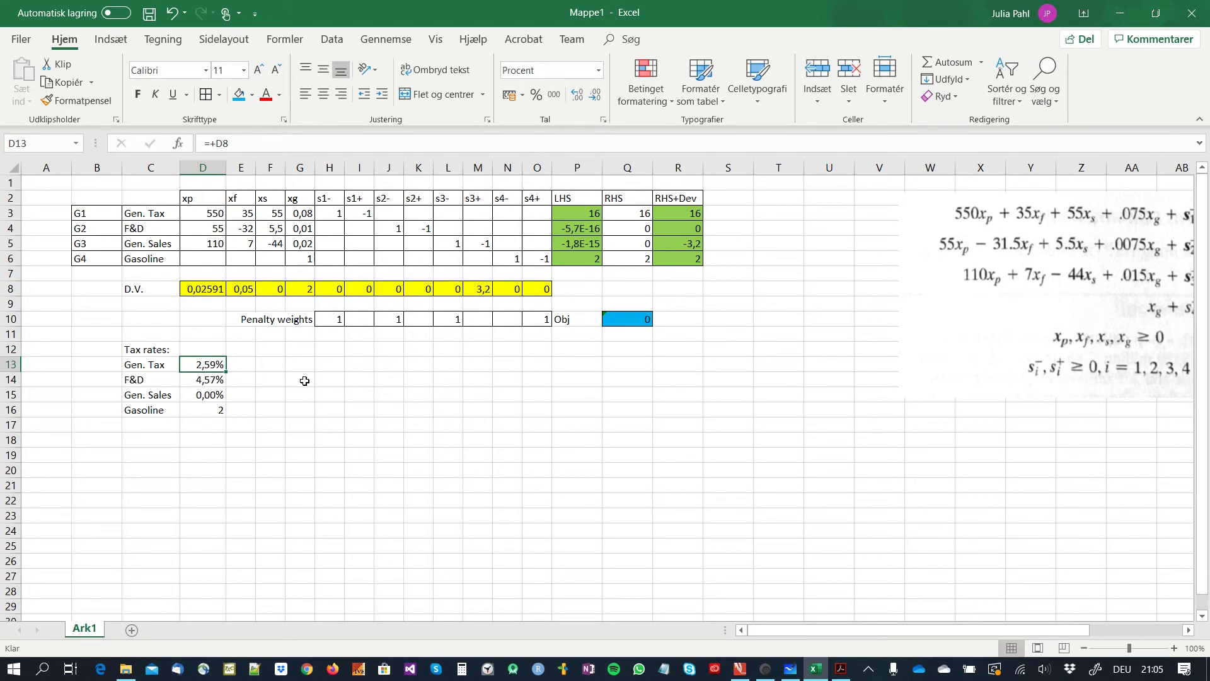
key(Down)
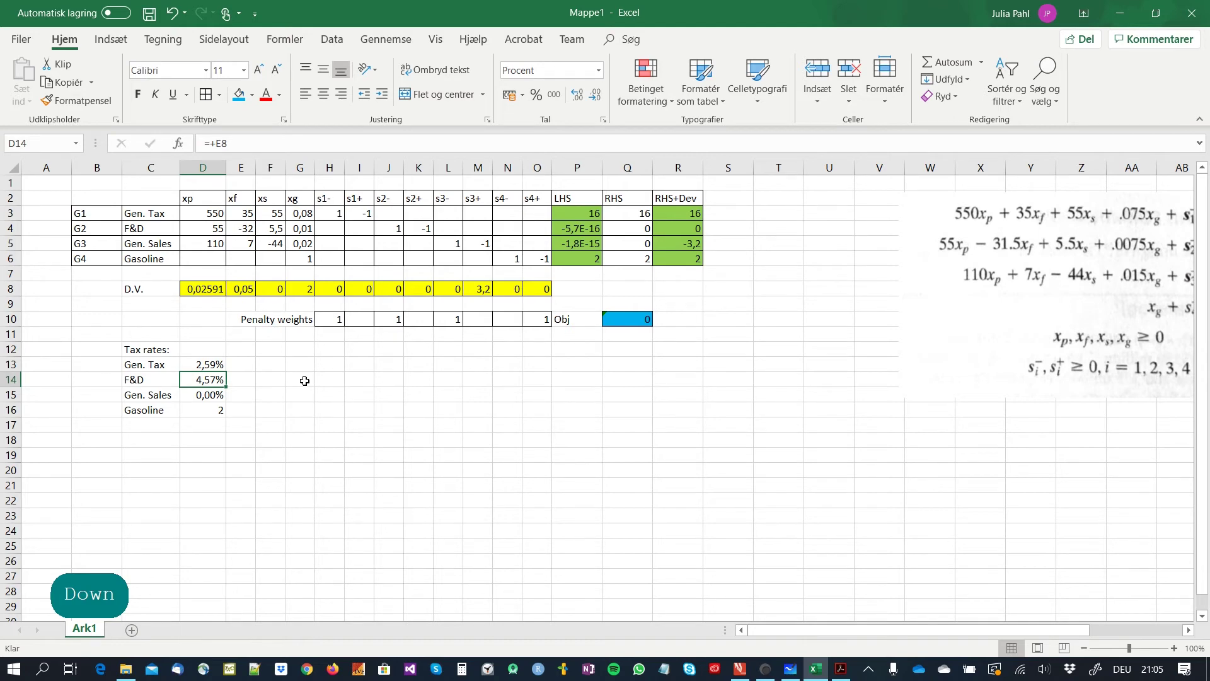
key(Down)
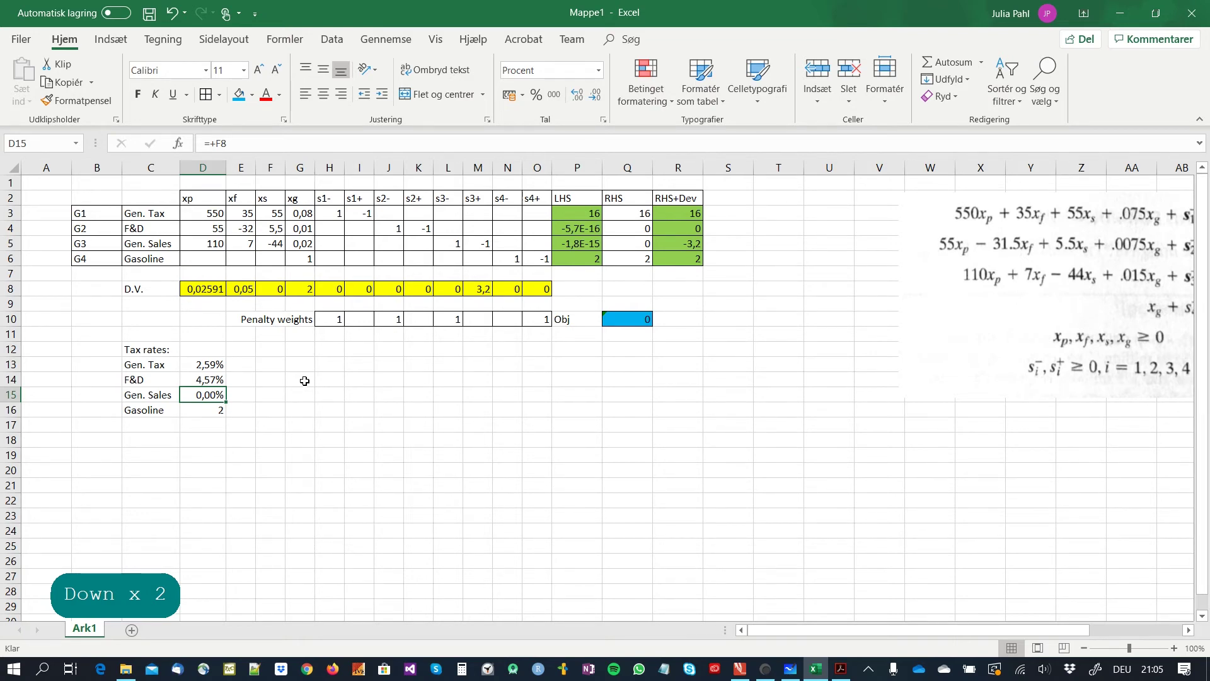
click(200, 394)
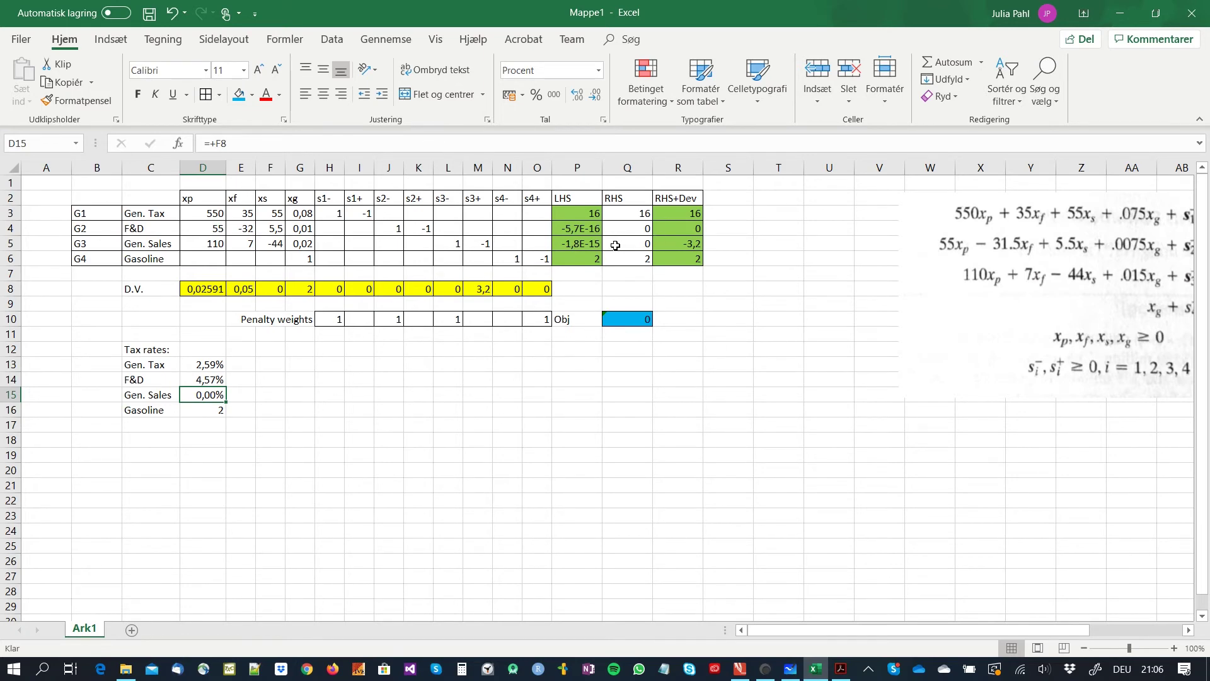
click(616, 246)
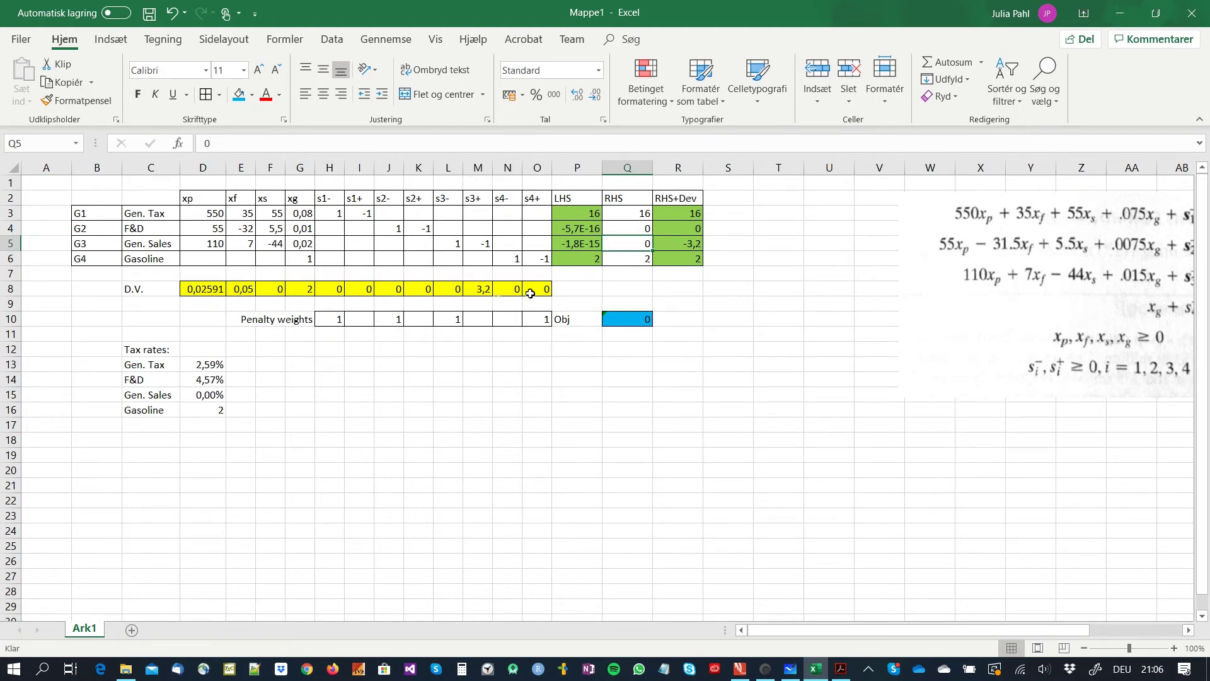
click(475, 288)
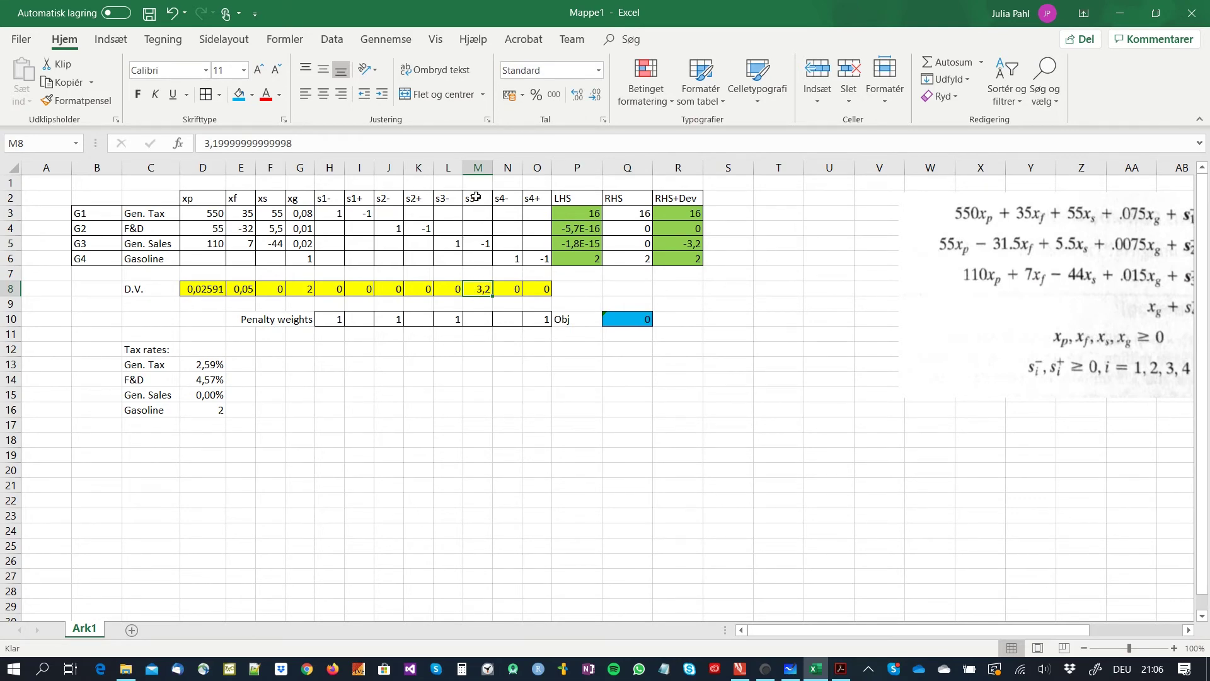
click(681, 242)
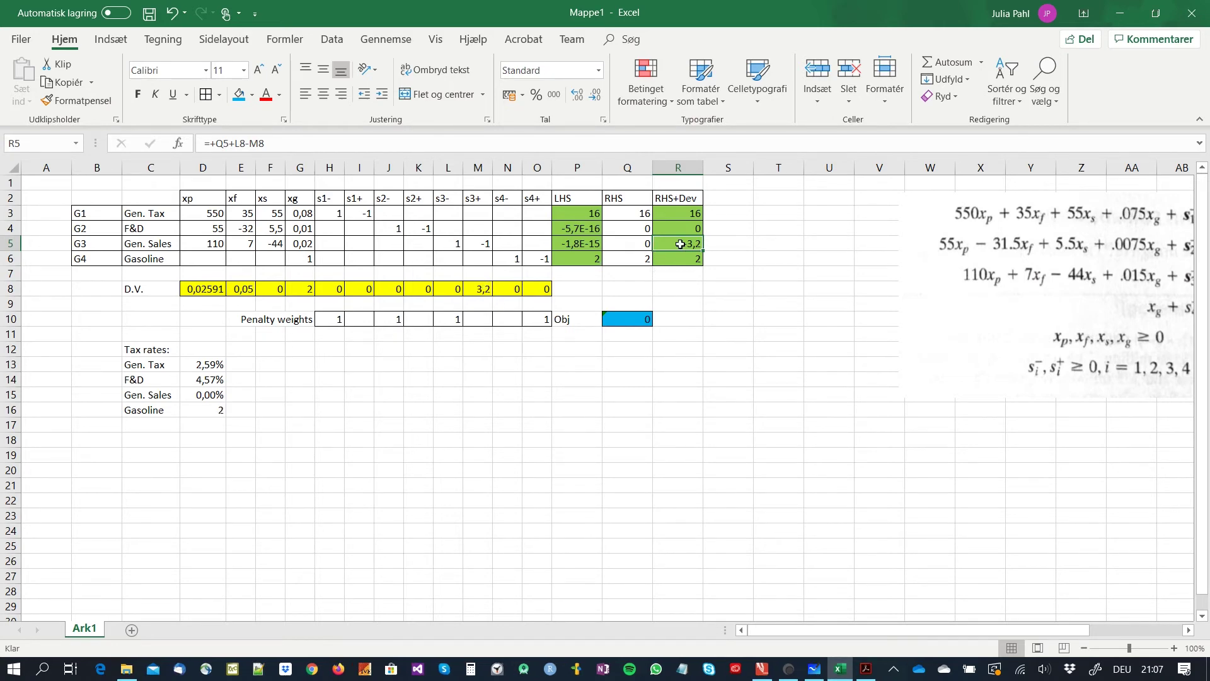
click(469, 290)
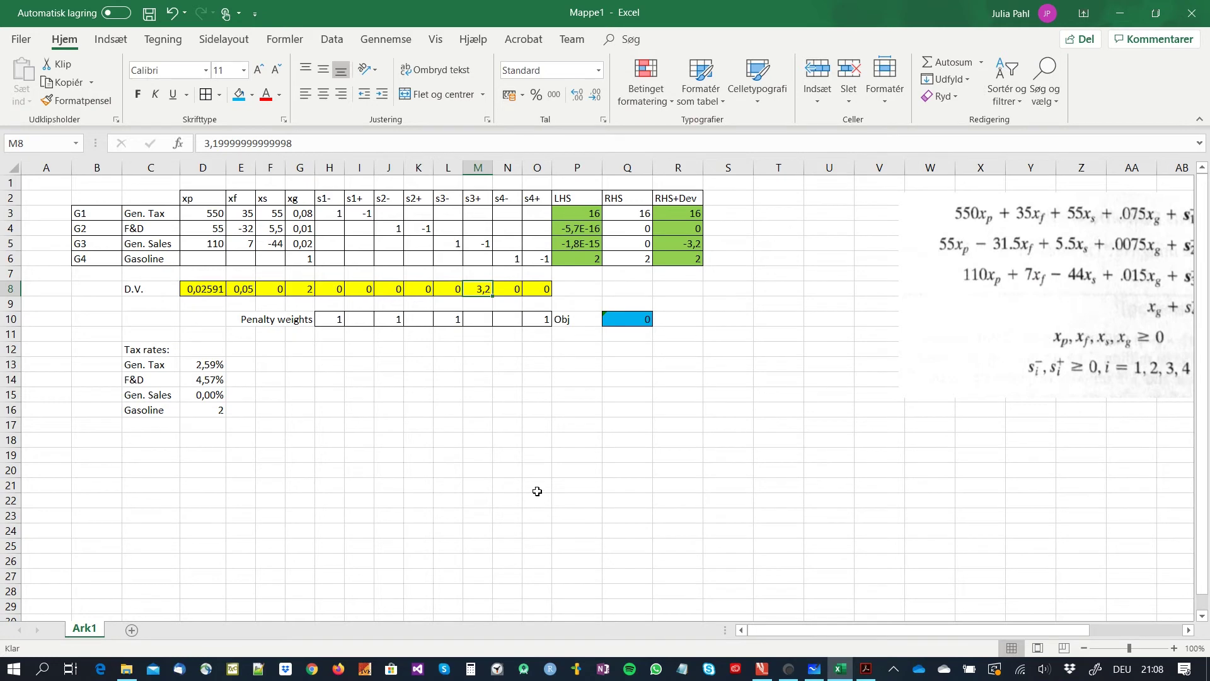
- Switch to Microsoft Whiteboard and handwrite the underlined heading "Task 2:" below the G4 constraint
key(alt+Tab)
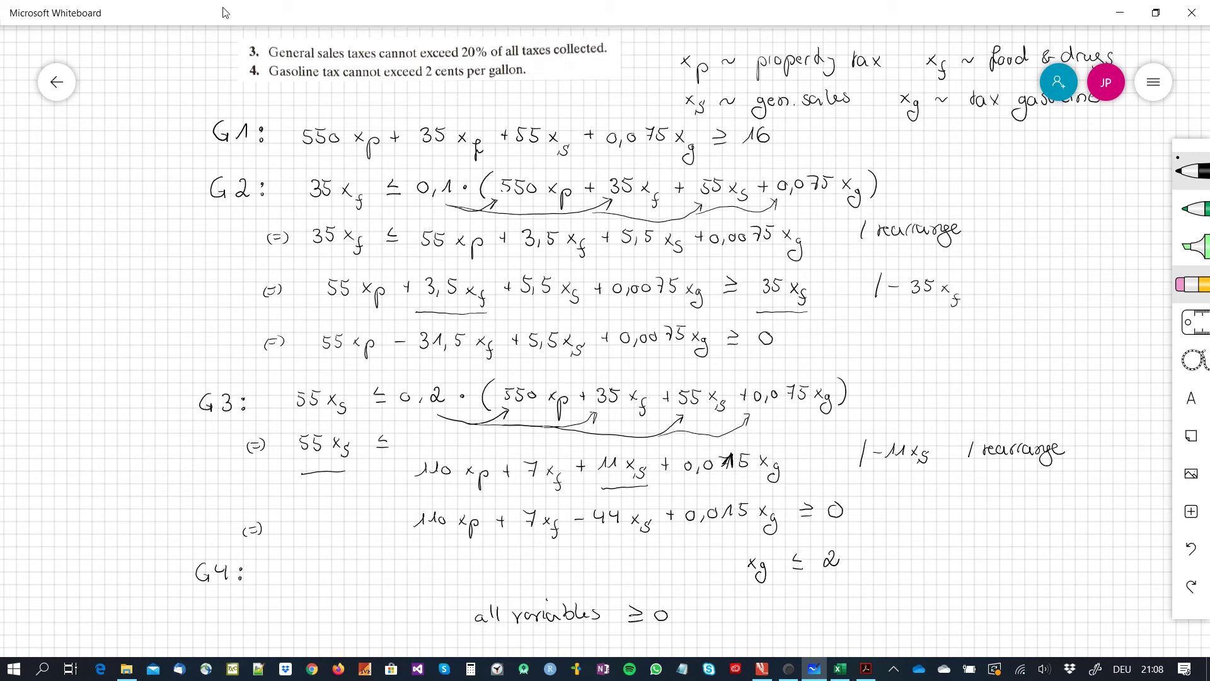
scroll(605, 341, down, 5)
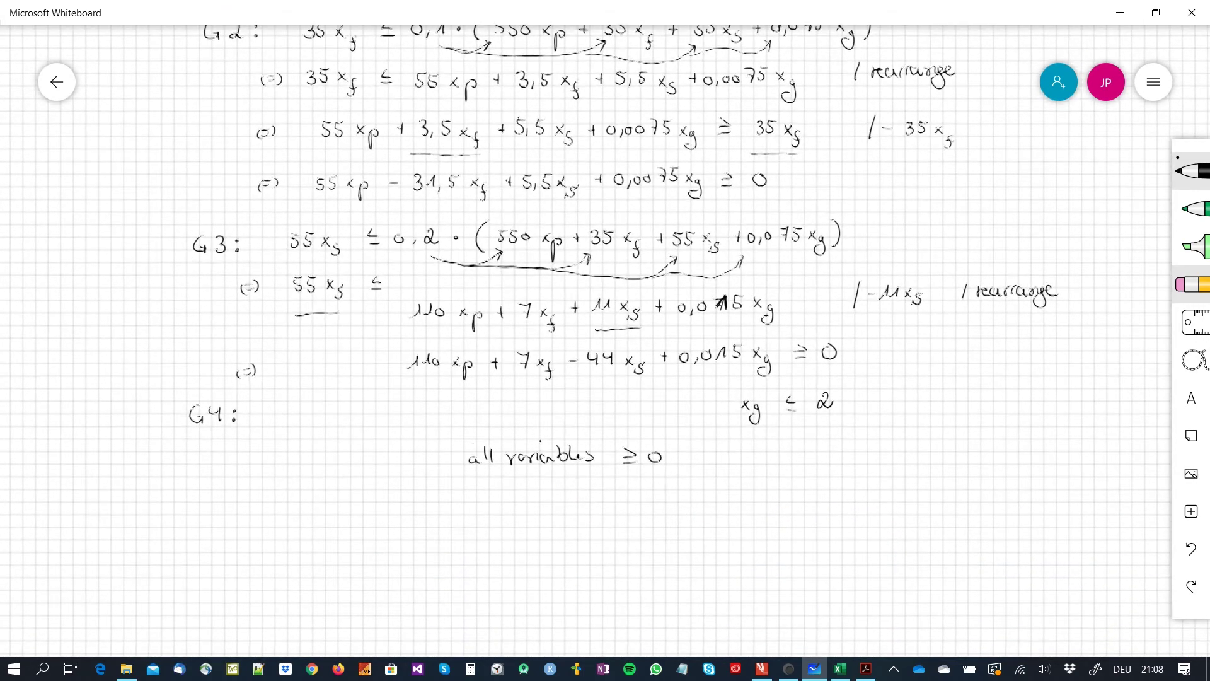
scroll(605, 340, down, 1)
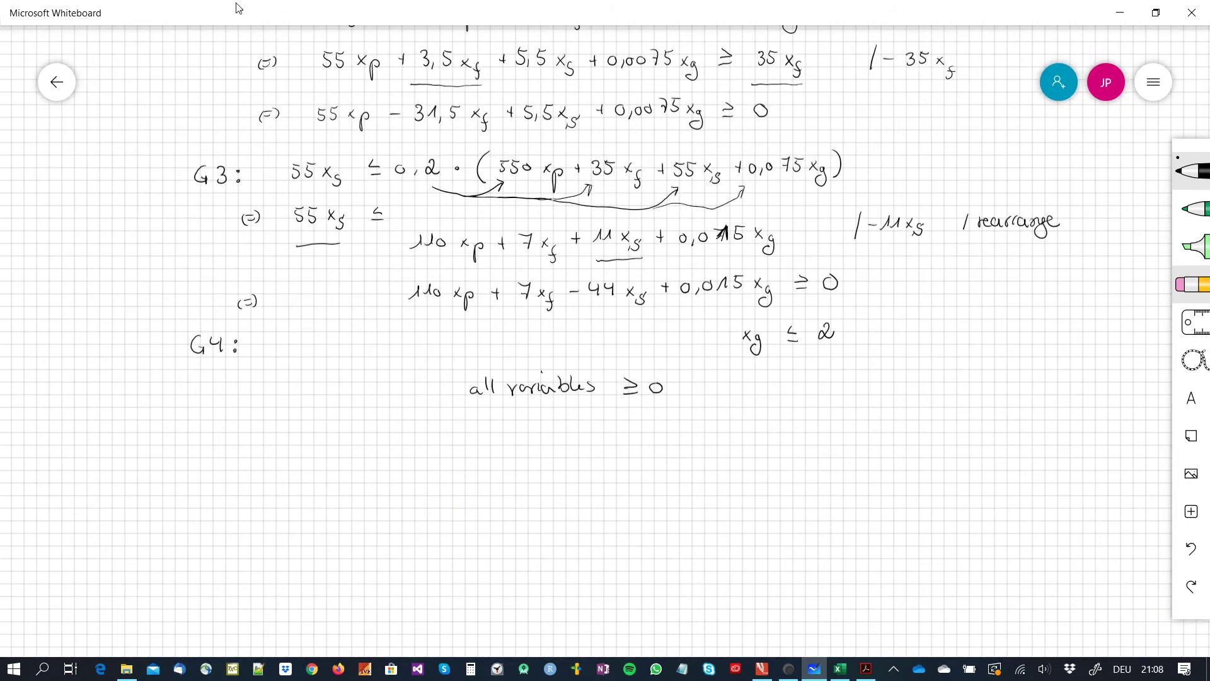
mouse_move(115, 431)
mouse_down()
mouse_move(133, 428)
mouse_move(123, 450)
mouse_move(149, 450)
mouse_up()
mouse_move(159, 438)
mouse_down()
mouse_move(151, 449)
mouse_move(184, 449)
mouse_up()
mouse_move(199, 431)
mouse_down()
mouse_move(226, 460)
mouse_move(103, 465)
mouse_up()
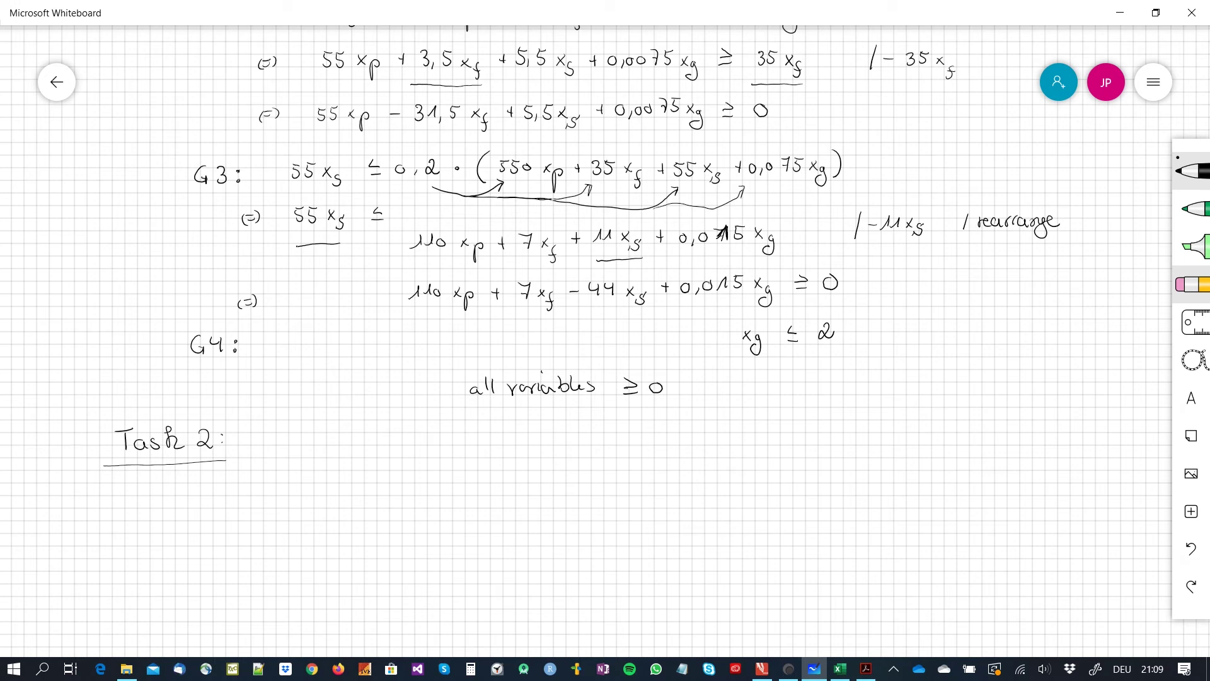
- Handwrite the inequality 0,075 xg ≥ 0,2·(550 xp + 35 xf + 55 xs + 0,075 xg) beside the Task 2 heading
mouse_move(301, 447)
mouse_down()
mouse_move(314, 459)
mouse_move(327, 448)
mouse_move(386, 455)
mouse_up()
drag(399, 458, 388, 472)
drag(424, 441, 436, 454)
drag(465, 449, 528, 463)
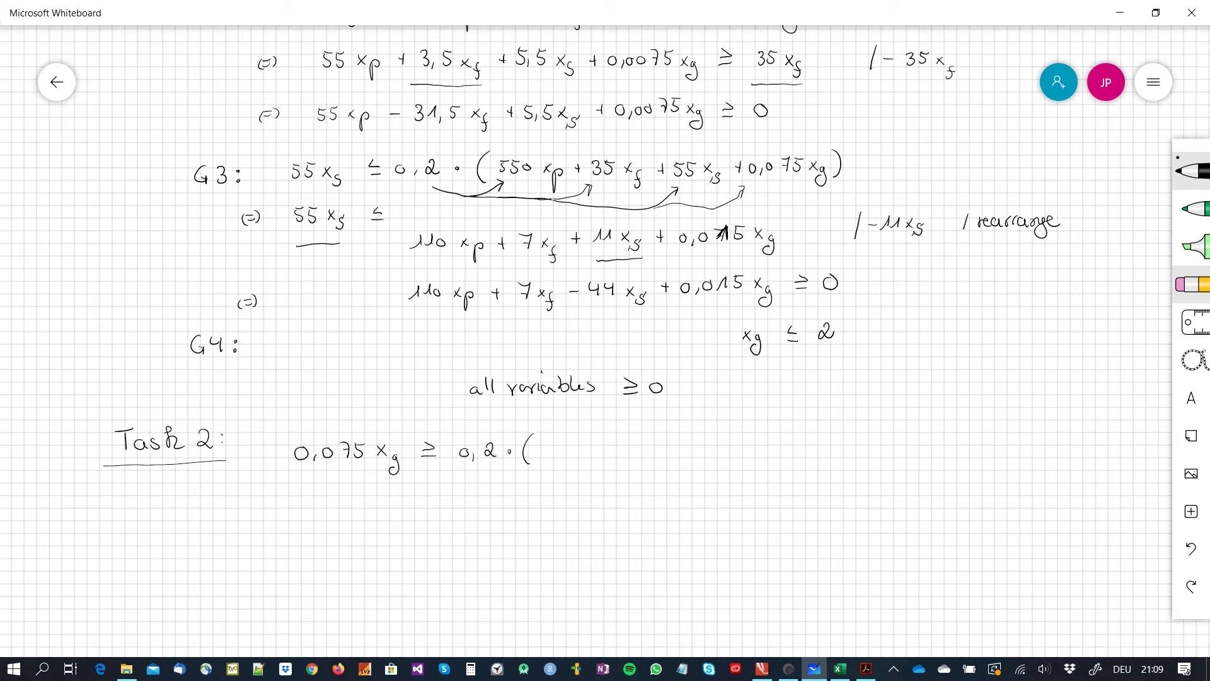
mouse_move(554, 444)
mouse_down()
mouse_move(547, 453)
mouse_move(575, 445)
mouse_move(607, 461)
mouse_move(638, 448)
mouse_move(689, 456)
mouse_up()
drag(690, 444, 680, 457)
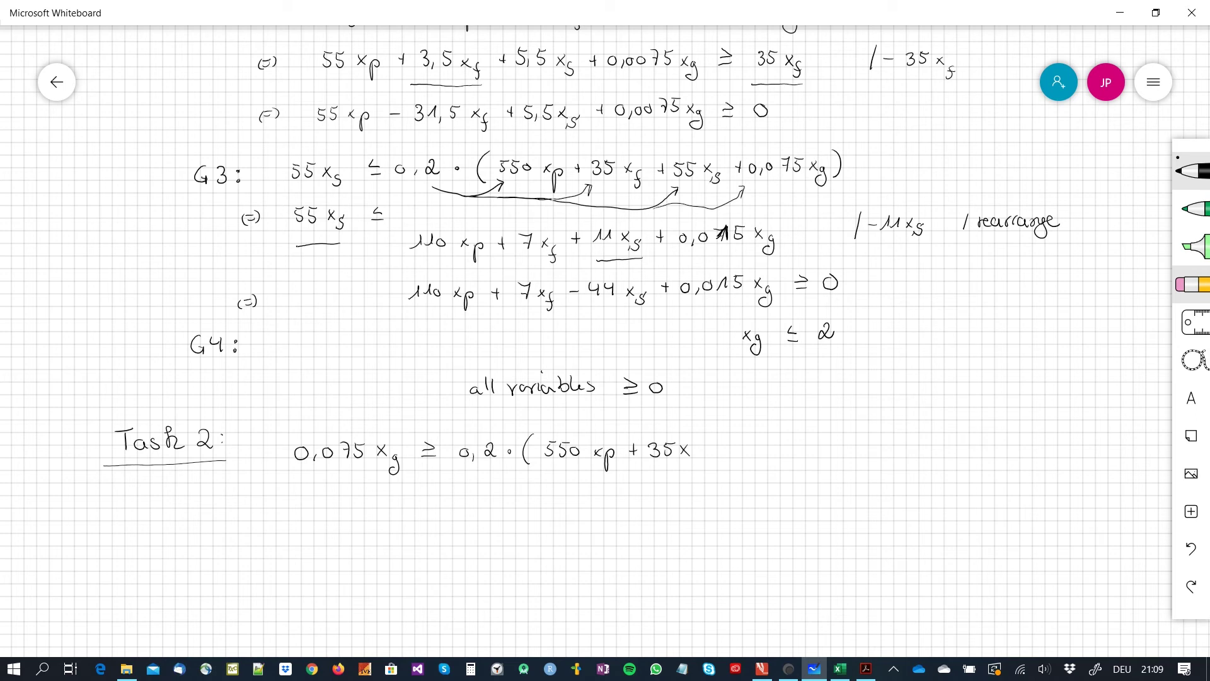
drag(697, 457, 694, 470)
drag(719, 443, 719, 452)
drag(714, 448, 774, 457)
mouse_move(774, 447)
mouse_down()
mouse_move(764, 457)
mouse_move(775, 466)
mouse_up()
drag(802, 443, 803, 452)
drag(799, 448, 819, 444)
drag(828, 449, 837, 444)
drag(847, 443, 858, 451)
mouse_move(862, 441)
mouse_down()
mouse_move(887, 468)
mouse_move(910, 462)
mouse_up()
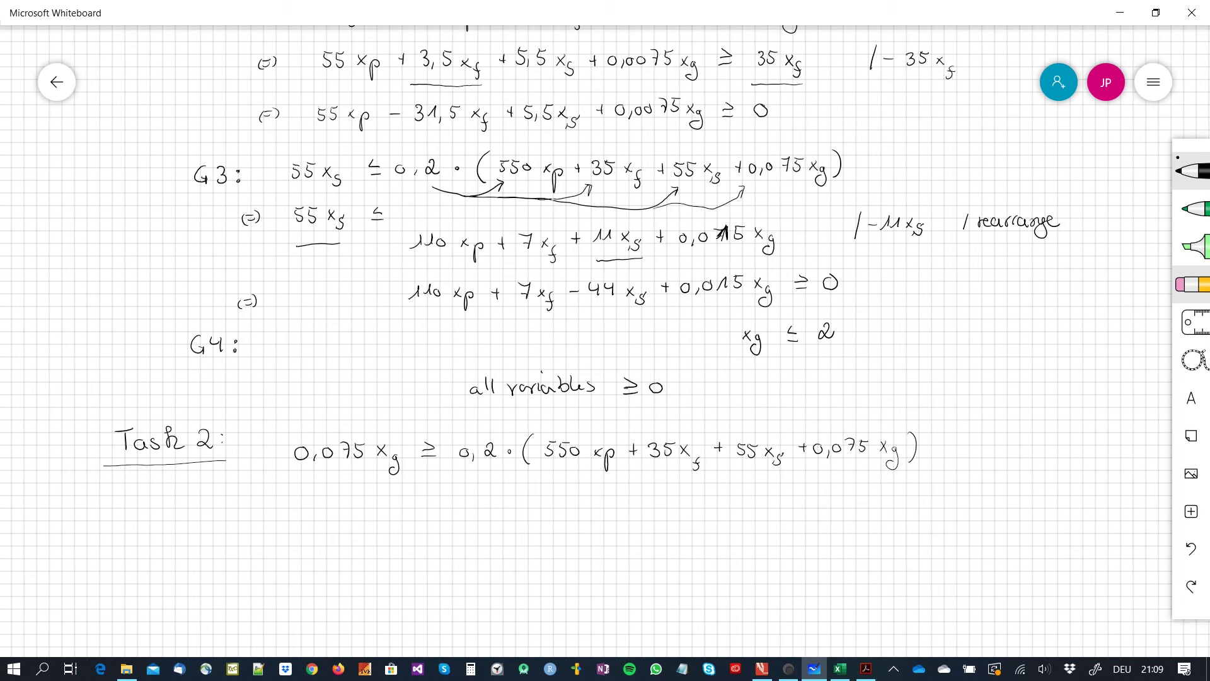
- Write the expanded form (=) 0,075 xg ≥ 110 xp + 7 xf + 11 xs + 0,015 xg on the line below
drag(231, 499, 243, 504)
drag(300, 490, 306, 502)
mouse_move(319, 492)
mouse_down()
mouse_move(373, 499)
mouse_move(372, 516)
mouse_move(429, 503)
mouse_up()
drag(457, 496, 465, 505)
drag(469, 497, 515, 511)
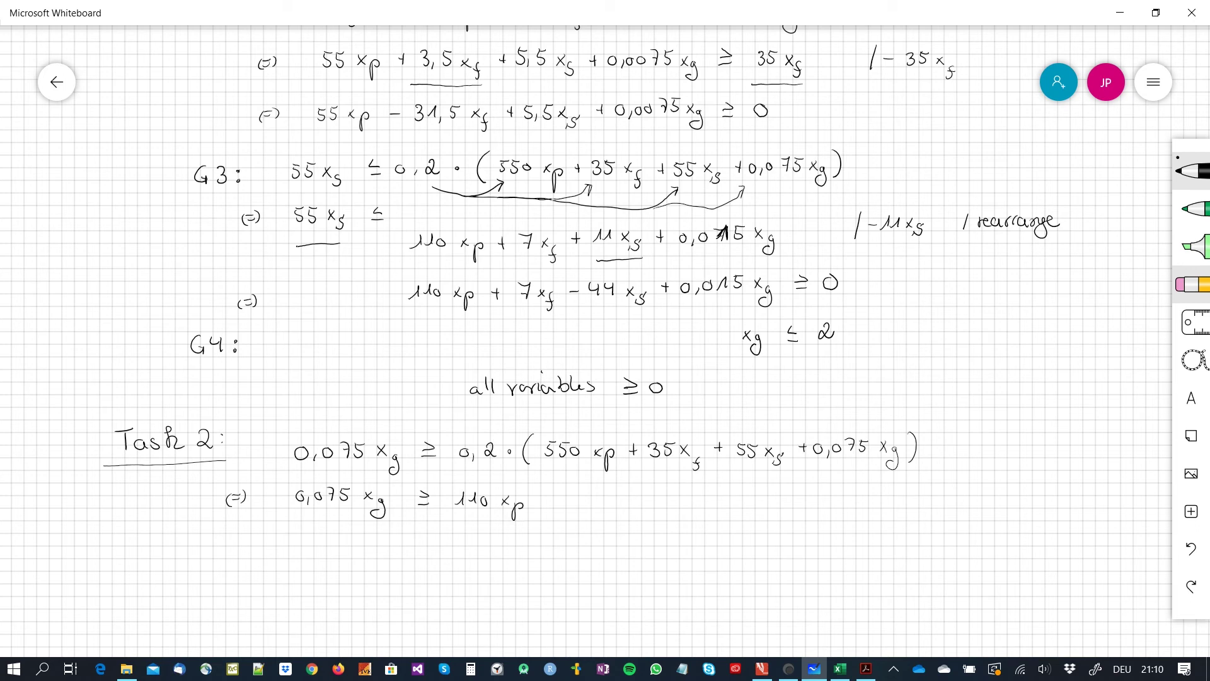
drag(566, 491, 574, 506)
drag(624, 500, 633, 500)
drag(628, 495, 687, 505)
drag(685, 495, 688, 511)
drag(710, 500, 719, 499)
drag(715, 494, 746, 507)
drag(758, 496, 809, 502)
drag(809, 494, 808, 515)
- Write the swapped form (=) 110 xp + 7 xf + 11 xs + 0,015 xg ≤ 0,075 xg on a third line
drag(230, 544, 239, 543)
drag(229, 548, 241, 551)
drag(228, 543, 227, 553)
right_click(63, 335)
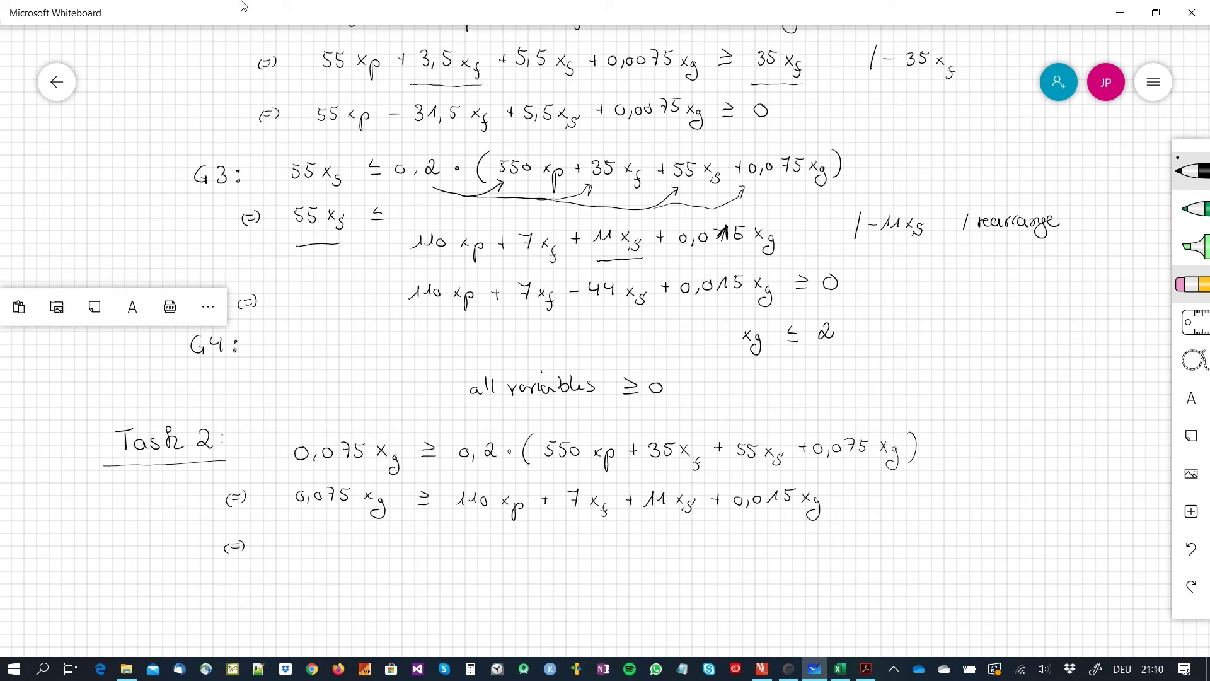
drag(304, 548, 308, 555)
mouse_move(317, 546)
mouse_down()
mouse_move(442, 557)
mouse_move(445, 573)
mouse_up()
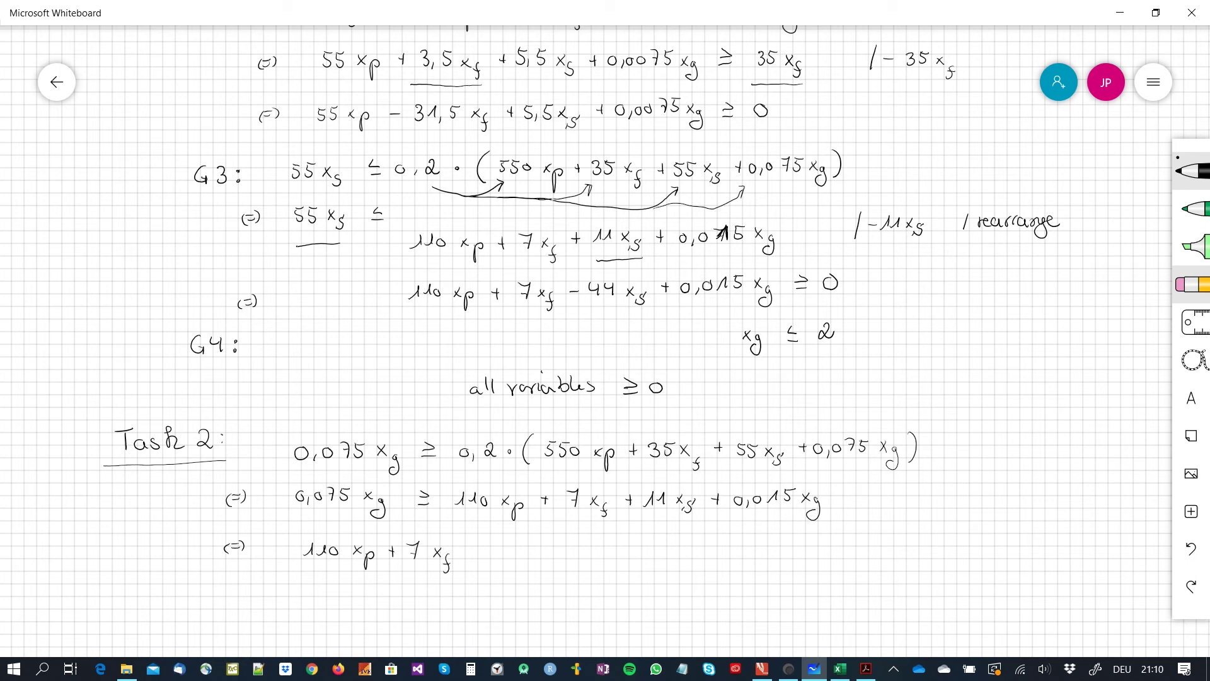
drag(487, 549, 507, 558)
drag(517, 547, 526, 557)
mouse_move(526, 546)
mouse_down()
mouse_move(527, 565)
mouse_move(561, 552)
mouse_up()
mouse_move(557, 547)
mouse_down()
mouse_move(556, 558)
mouse_move(580, 549)
mouse_move(586, 560)
mouse_up()
drag(601, 550, 652, 556)
click(651, 548)
mouse_move(653, 546)
mouse_down()
mouse_move(650, 571)
mouse_move(697, 549)
mouse_move(774, 554)
mouse_move(799, 571)
mouse_up()
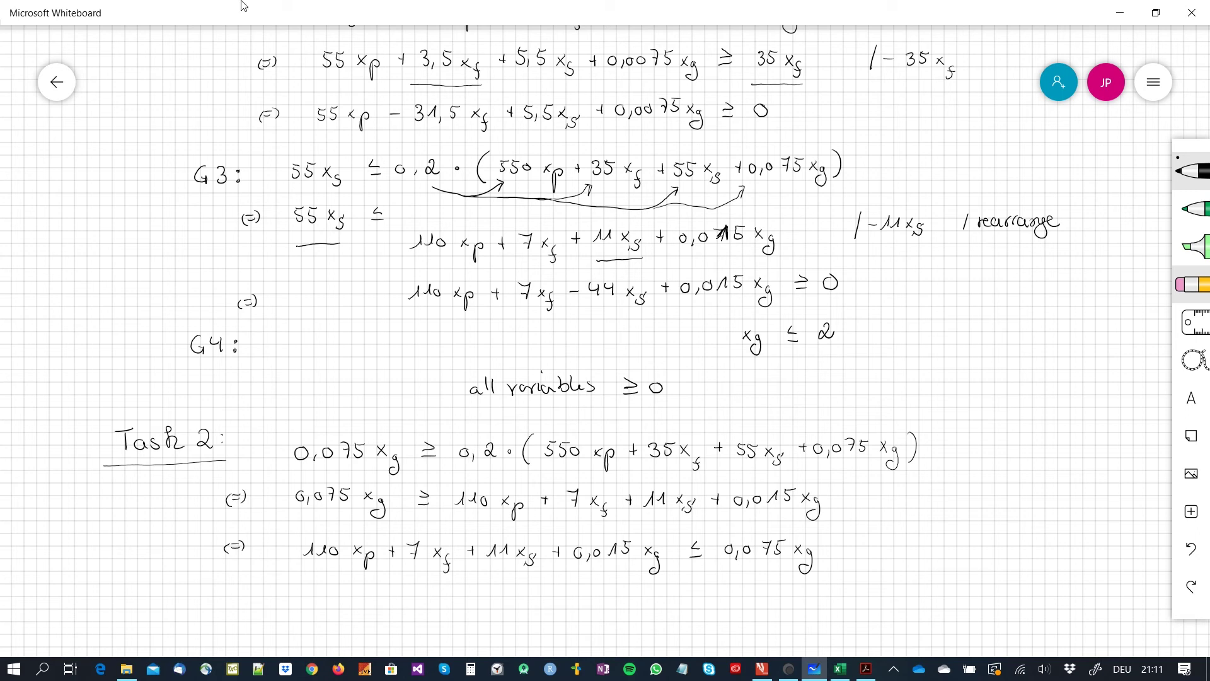
- Underline the 0,015 xg and 0,075 xg terms in the third Task 2 line and annotate it with /−0,075 xg
drag(661, 578, 574, 581)
drag(813, 576, 729, 579)
mouse_move(901, 536)
mouse_down()
mouse_move(893, 556)
mouse_move(927, 543)
mouse_up()
drag(940, 543, 939, 548)
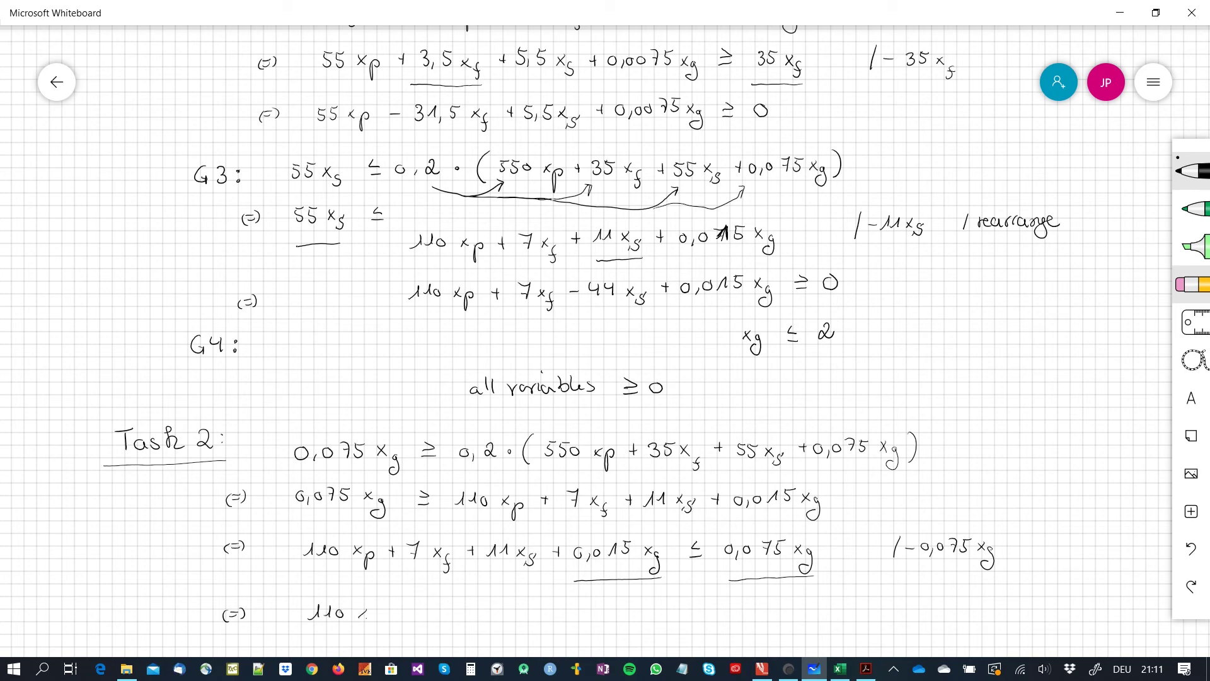
- Handwrite the final form (=) 110 xp + 7 xf + 11 xs − 0,06 xg ≤ 0 on the line below
drag(374, 615, 376, 623)
drag(609, 609, 619, 619)
drag(629, 608, 627, 608)
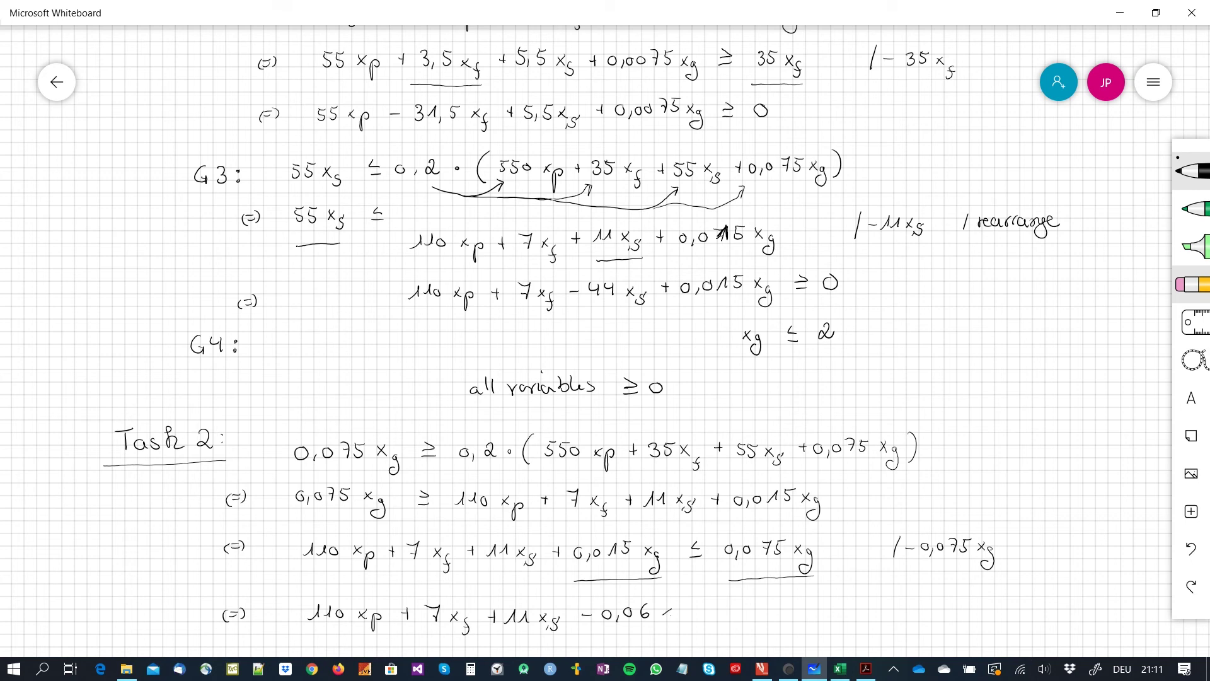
drag(678, 614, 675, 631)
drag(742, 608, 741, 609)
- Switch to Excel, insert an empty row below G4 and copy the G4 row's formatting onto it
key(alt+Tab)
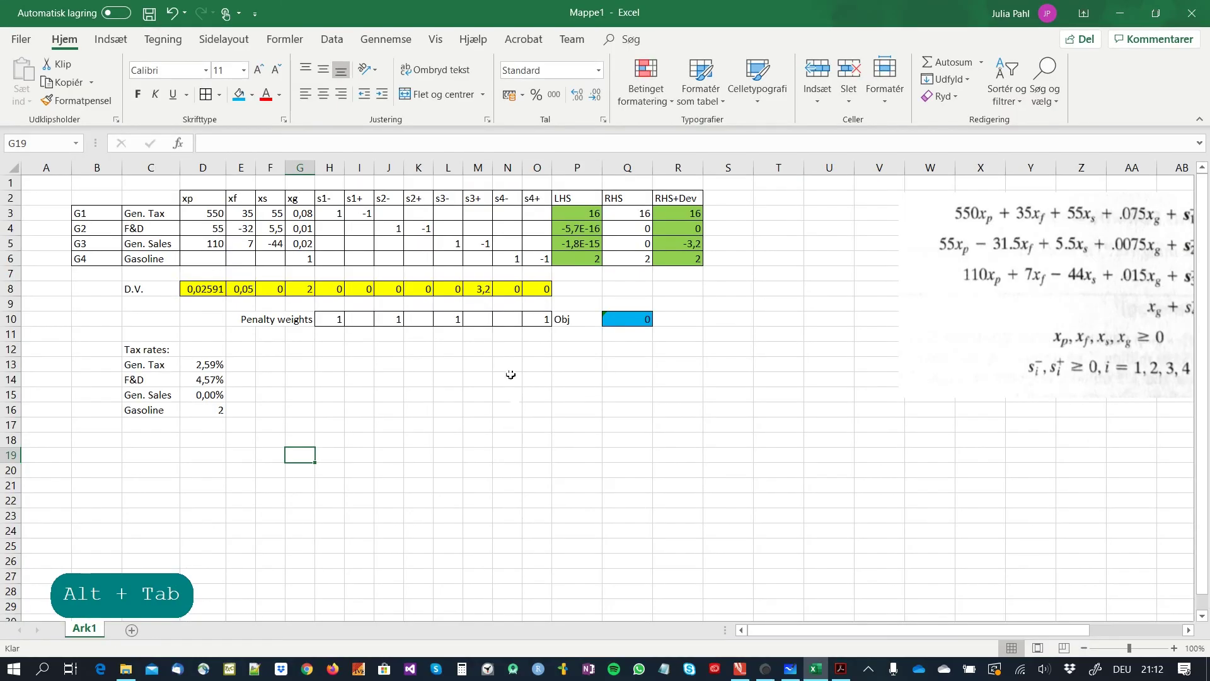
click(9, 273)
right_click(8, 272)
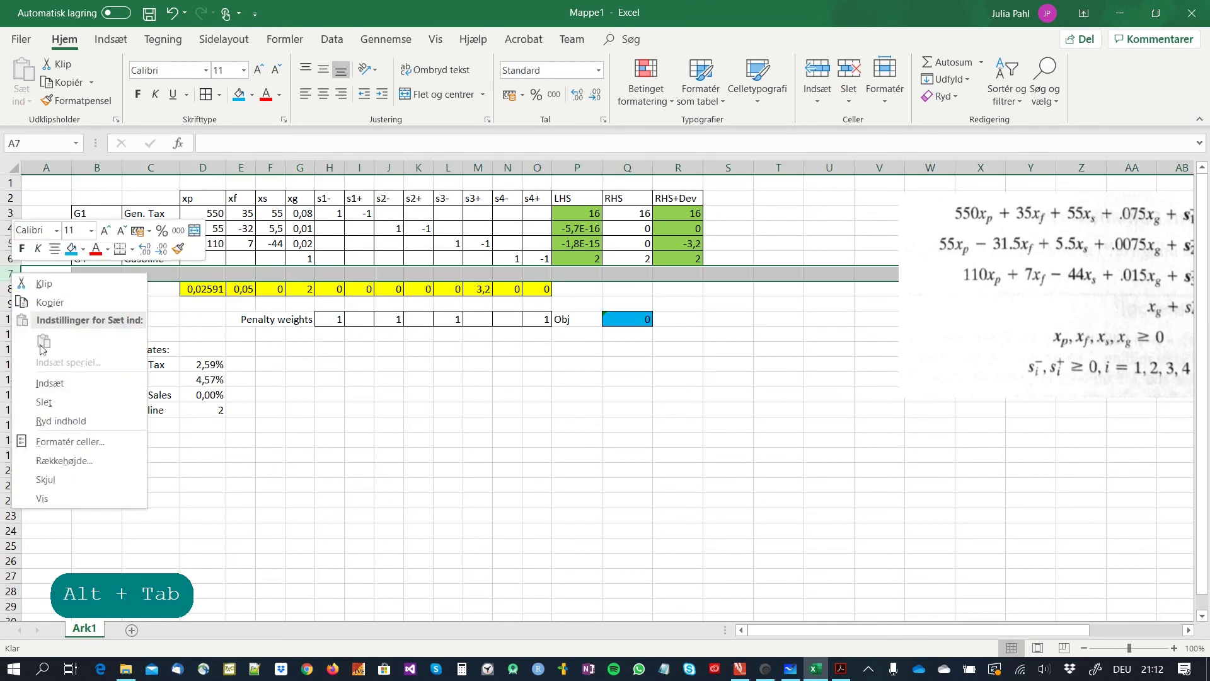
click(44, 383)
click(85, 272)
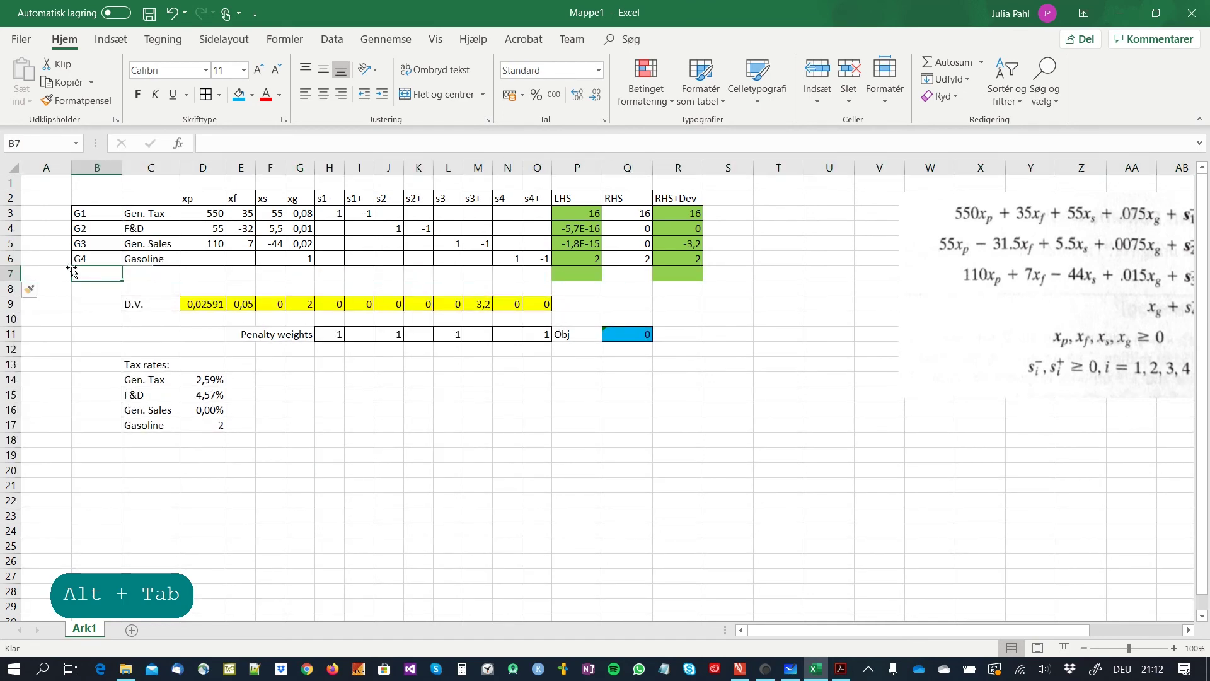
click(9, 258)
click(84, 102)
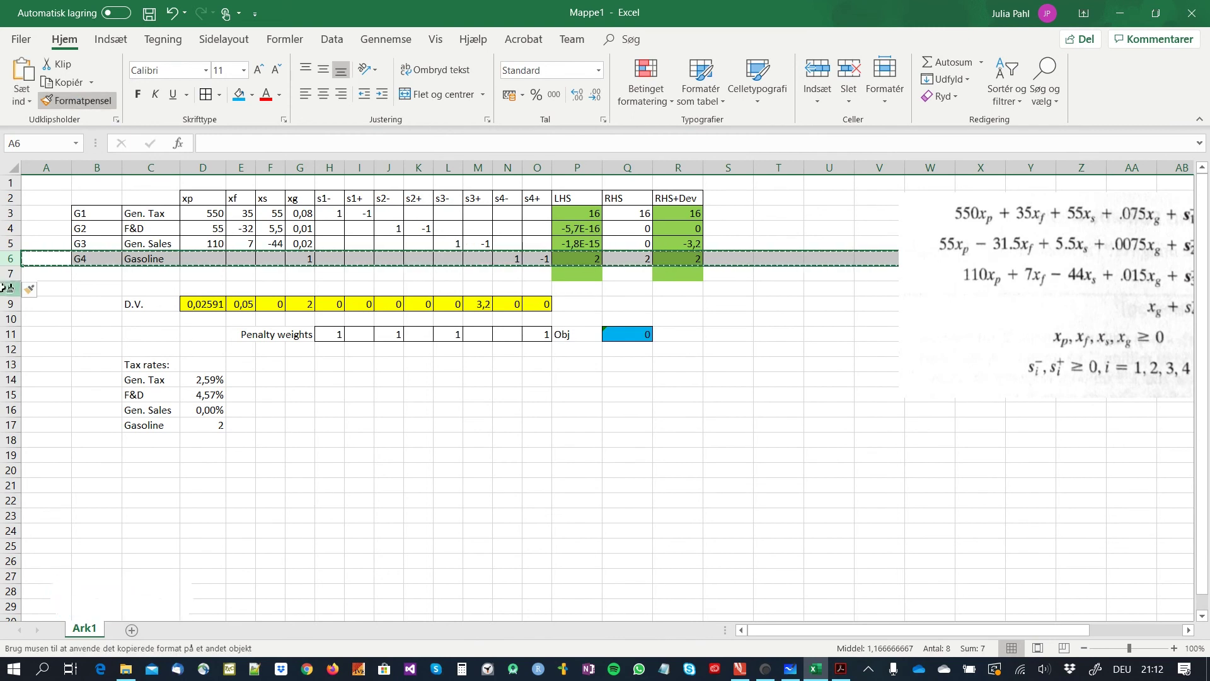
click(86, 273)
click(88, 271)
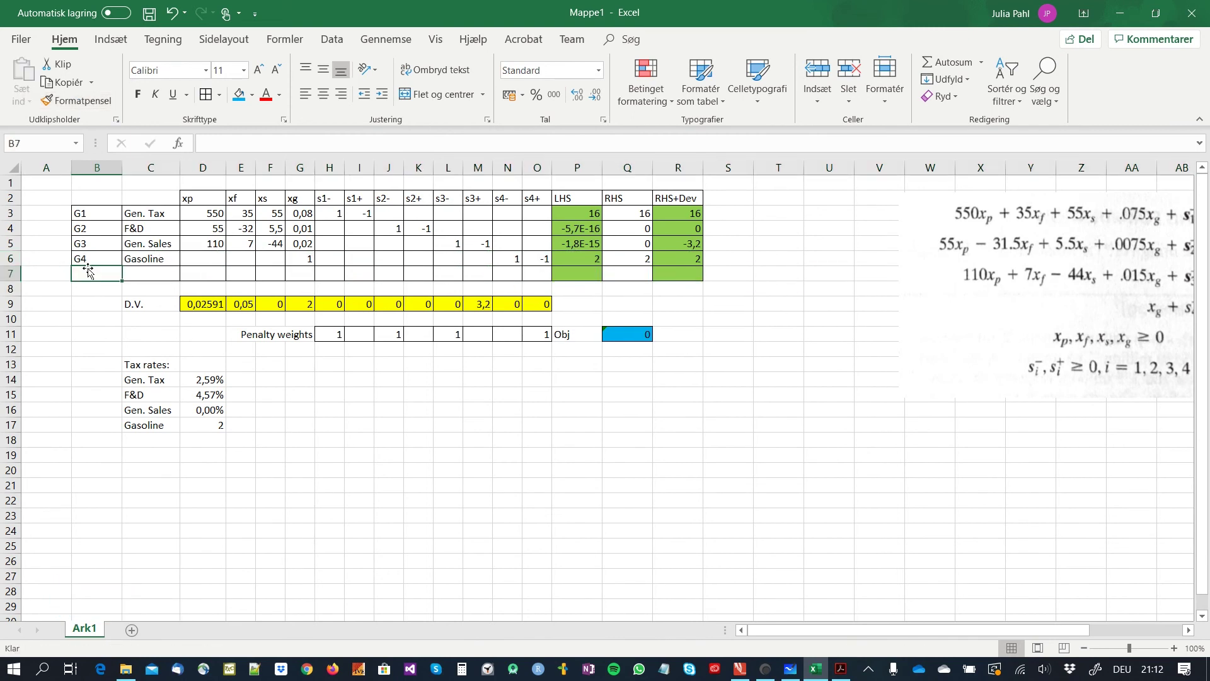
- Label the new row G5 in column B and "Gas at least" in column C
text(G5)
key(Right)
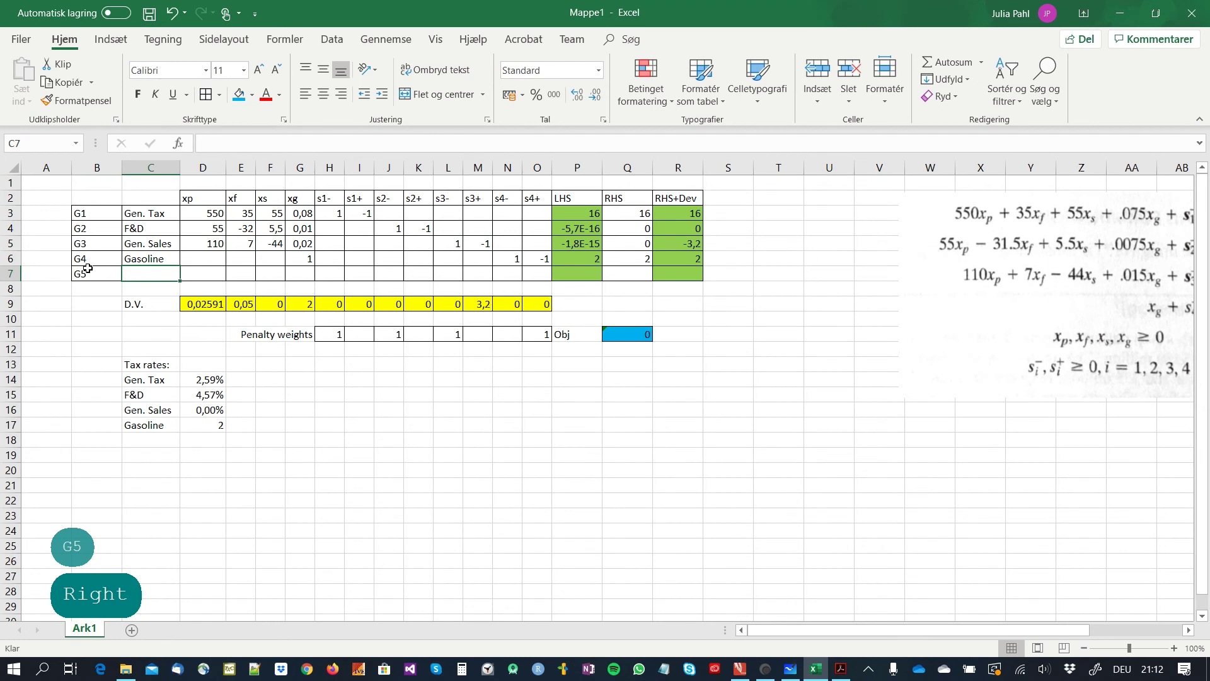
text(Gas at least)
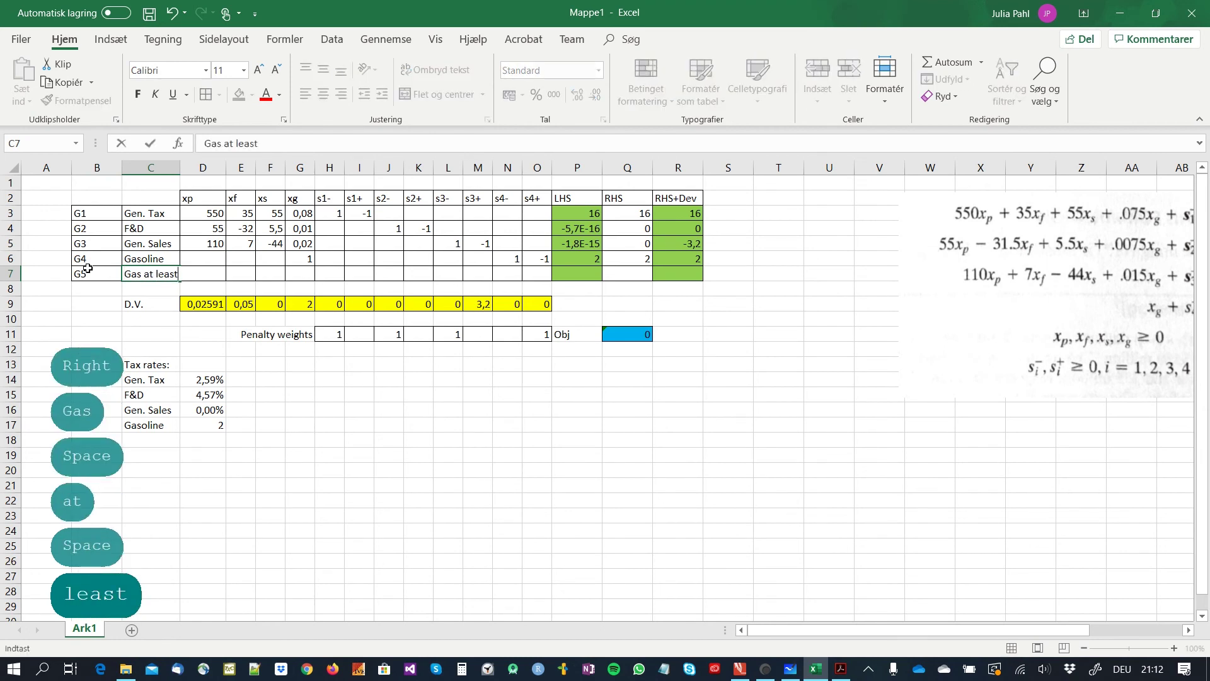
key(Right)
- Check the final Task 2 inequality in Microsoft Whiteboard and enter G5's coefficients in Excel: 110 for xp and 7 for xf
key(alt+Tab)
key(alt+Tab)
key(alt+Tab)
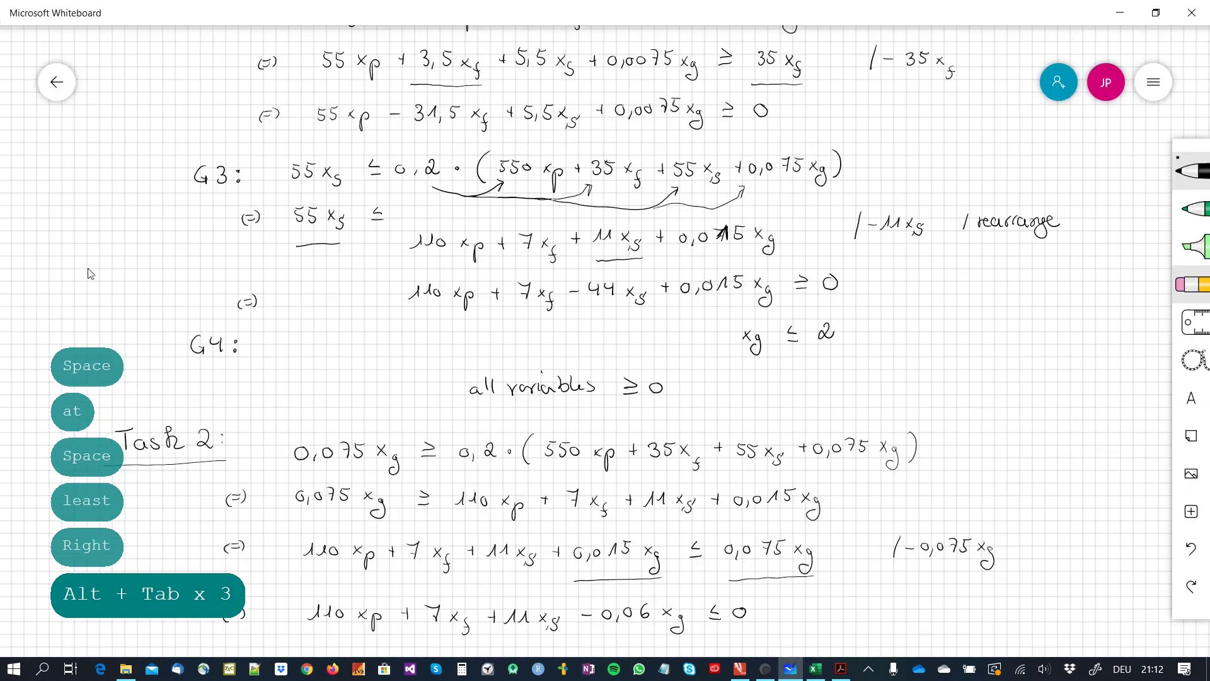
key(alt+Tab)
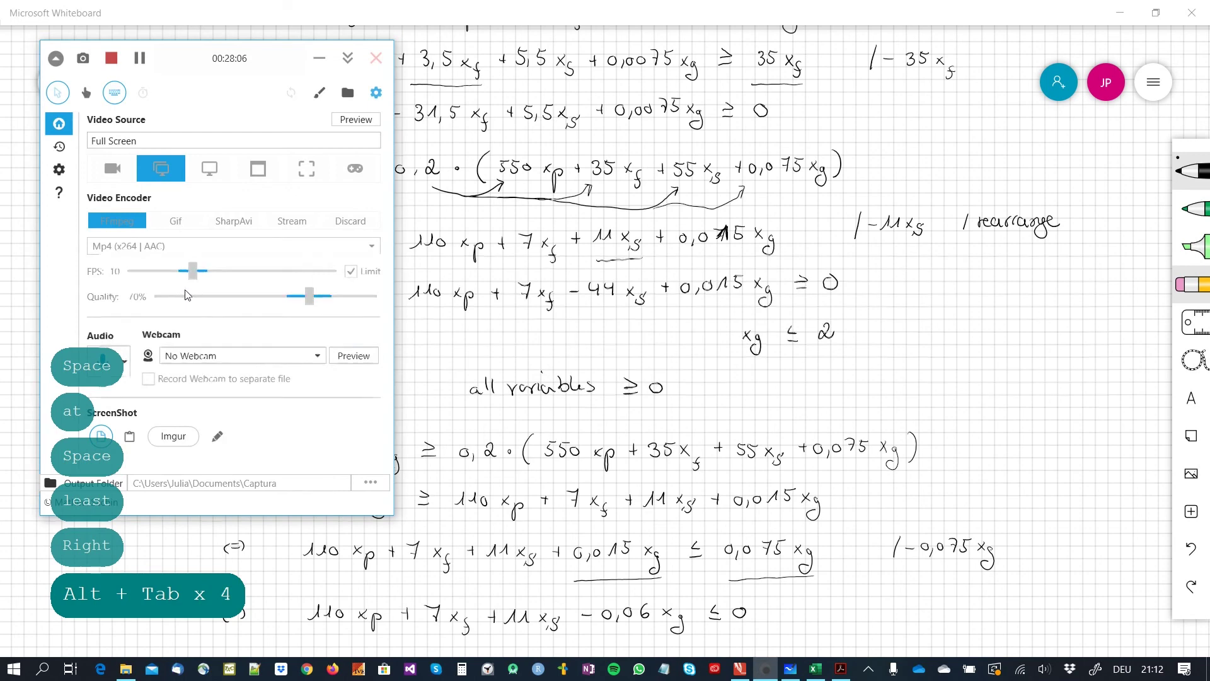
key(alt+Tab)
key(alt+Tab)
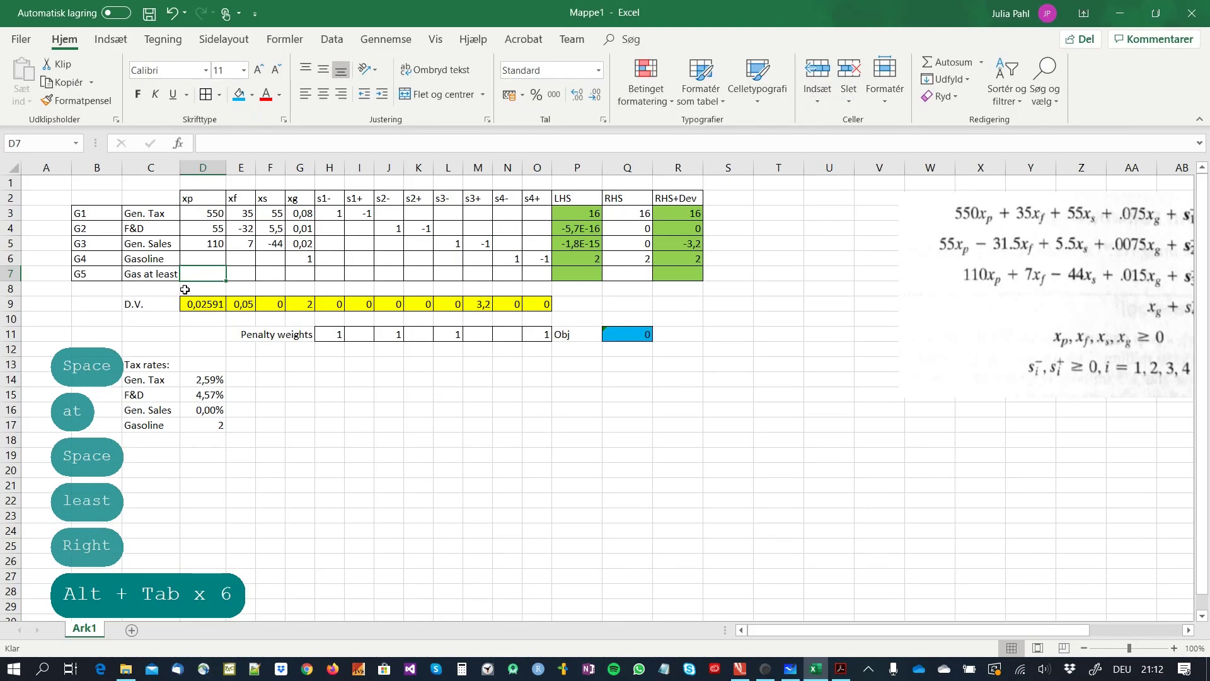
text(110)
key(Right)
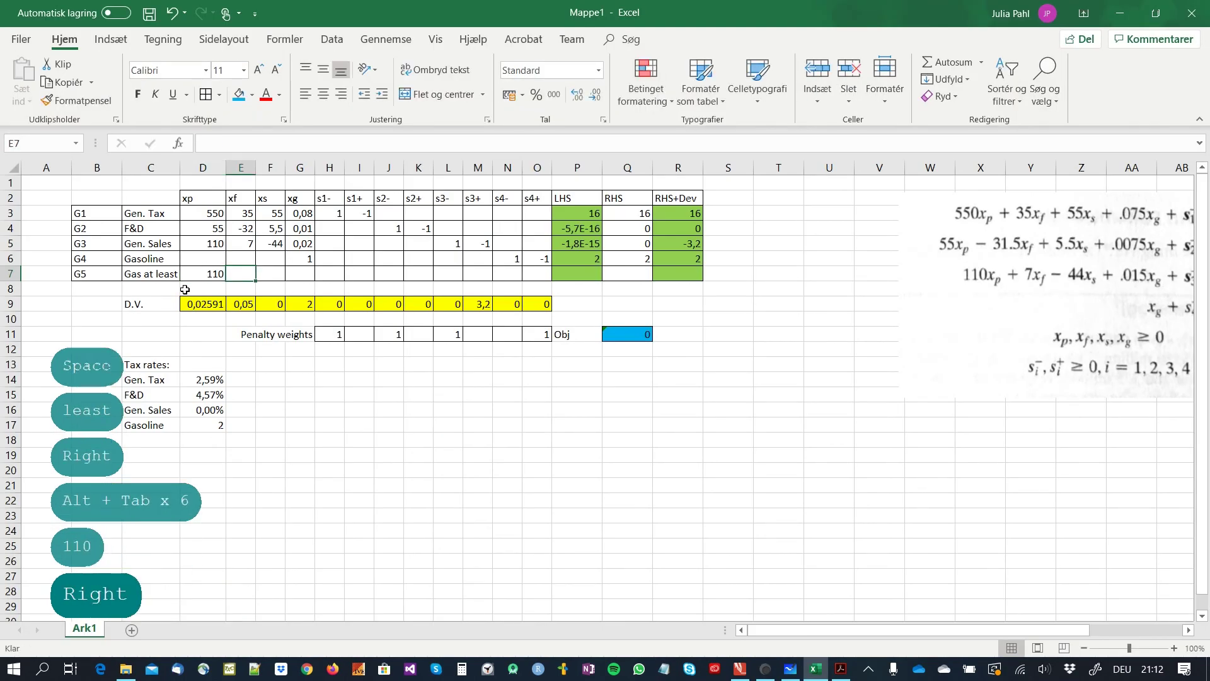
text(7)
key(Right)
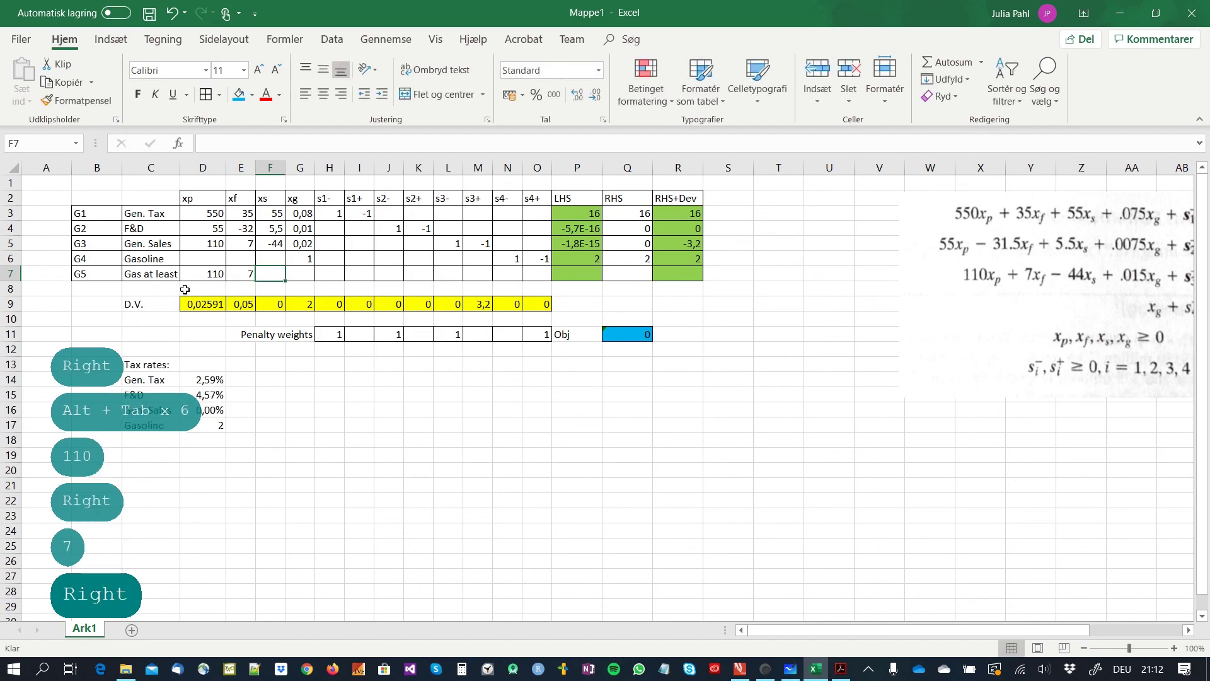
- Recheck the whiteboard inequality and enter G5's remaining coefficients in Excel: 11 for xs and -0,06 for xg
key(alt+Tab)
key(alt+Tab)
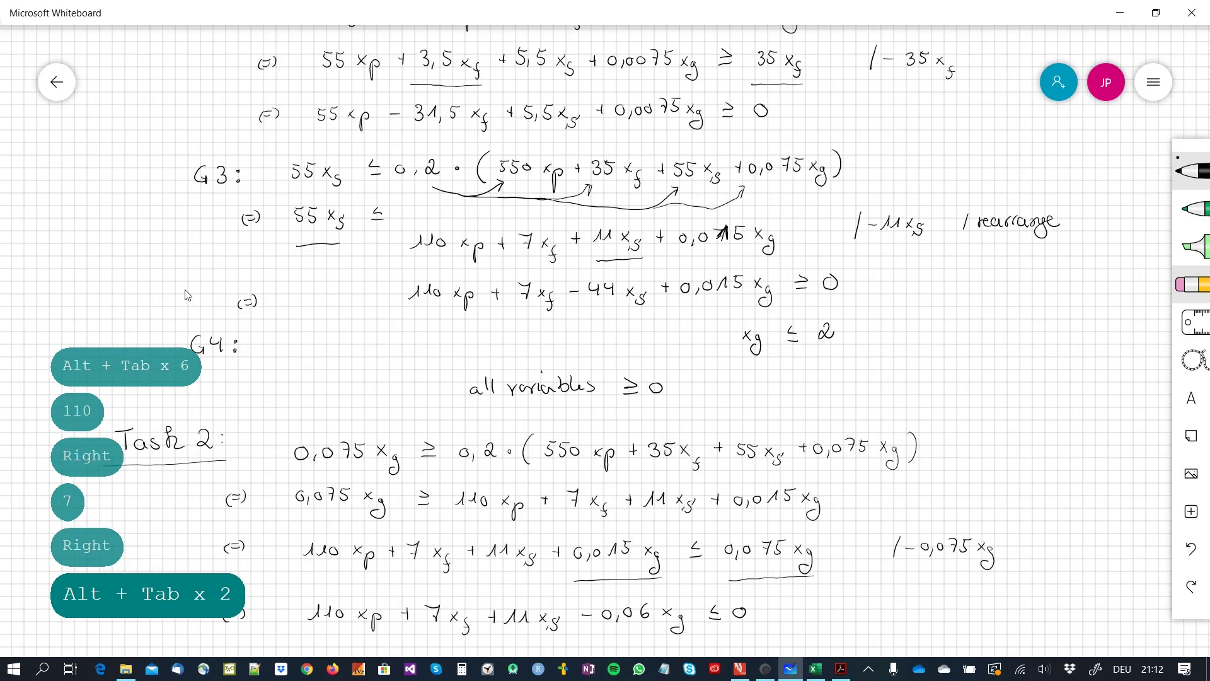
key(alt+Tab)
text(11)
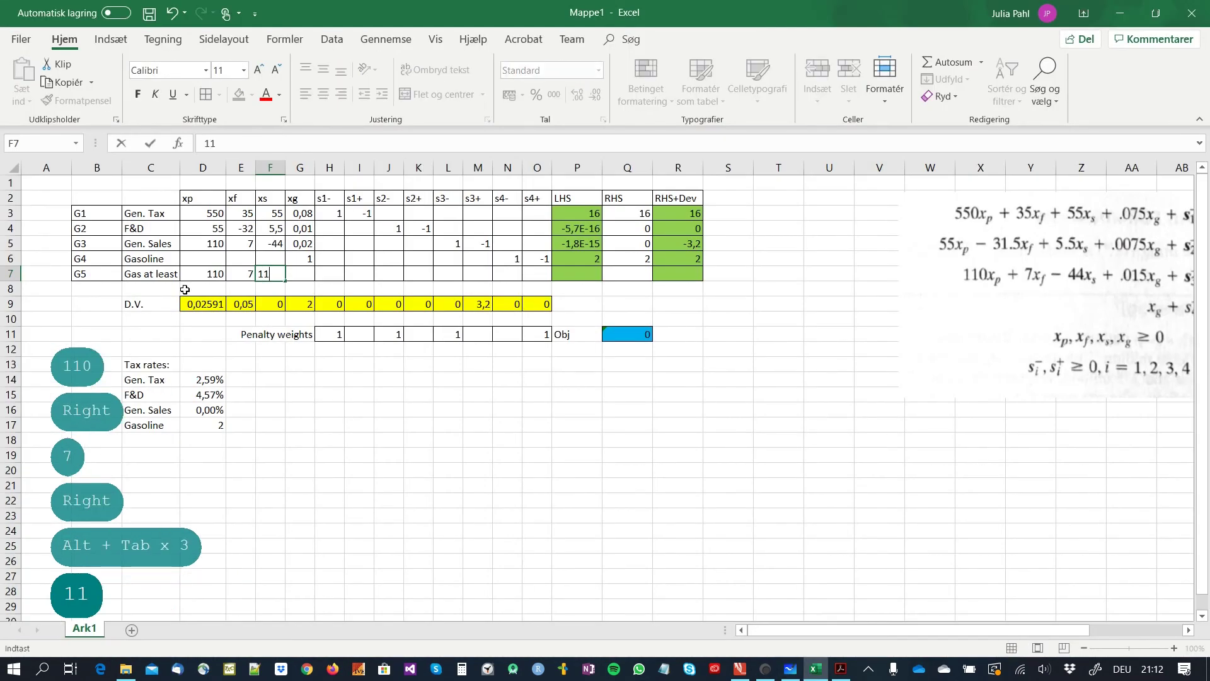
key(Right)
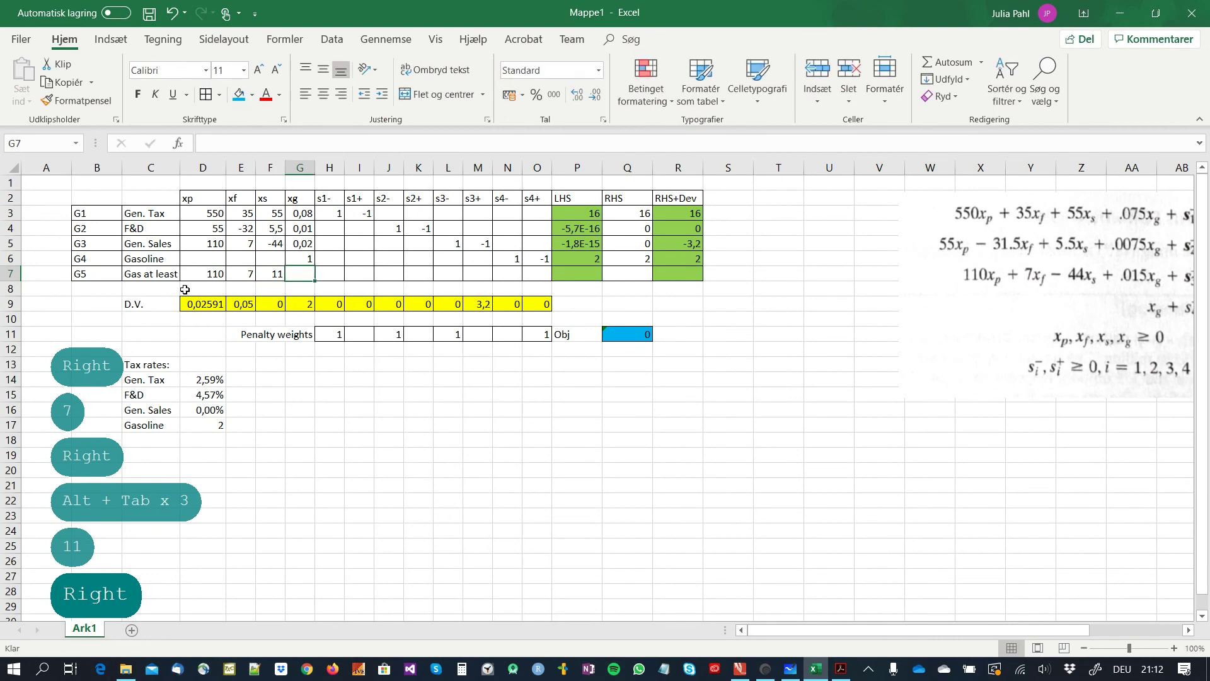
text(-)
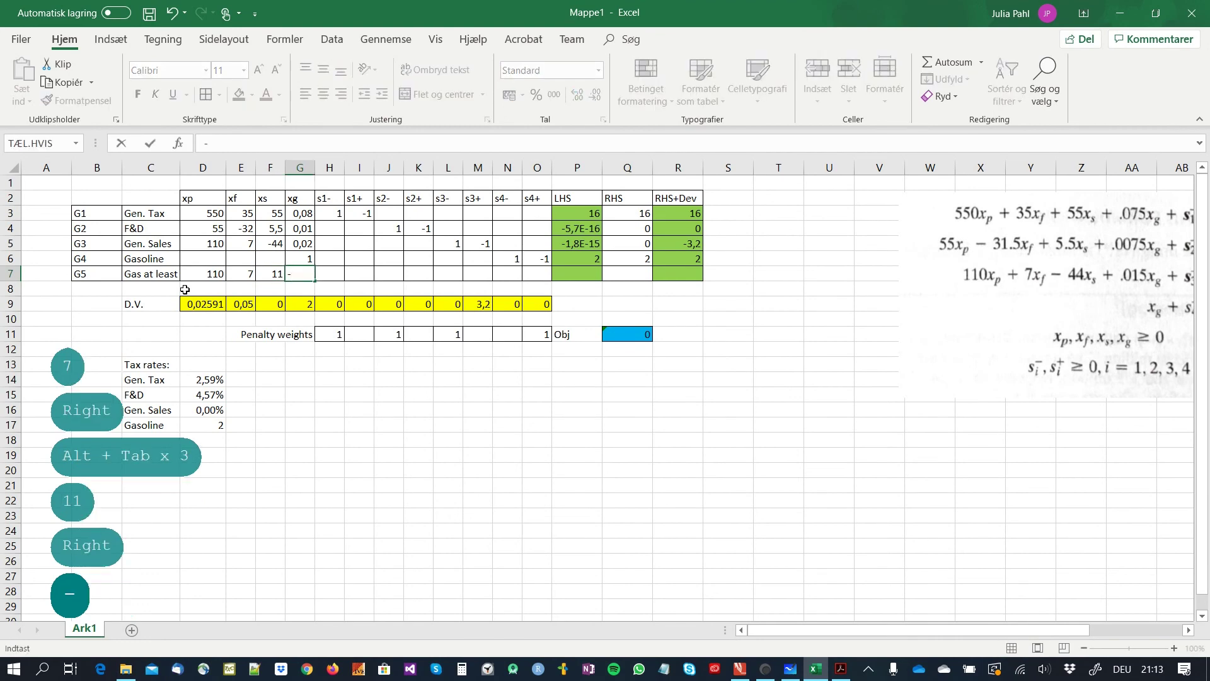
text(0,06)
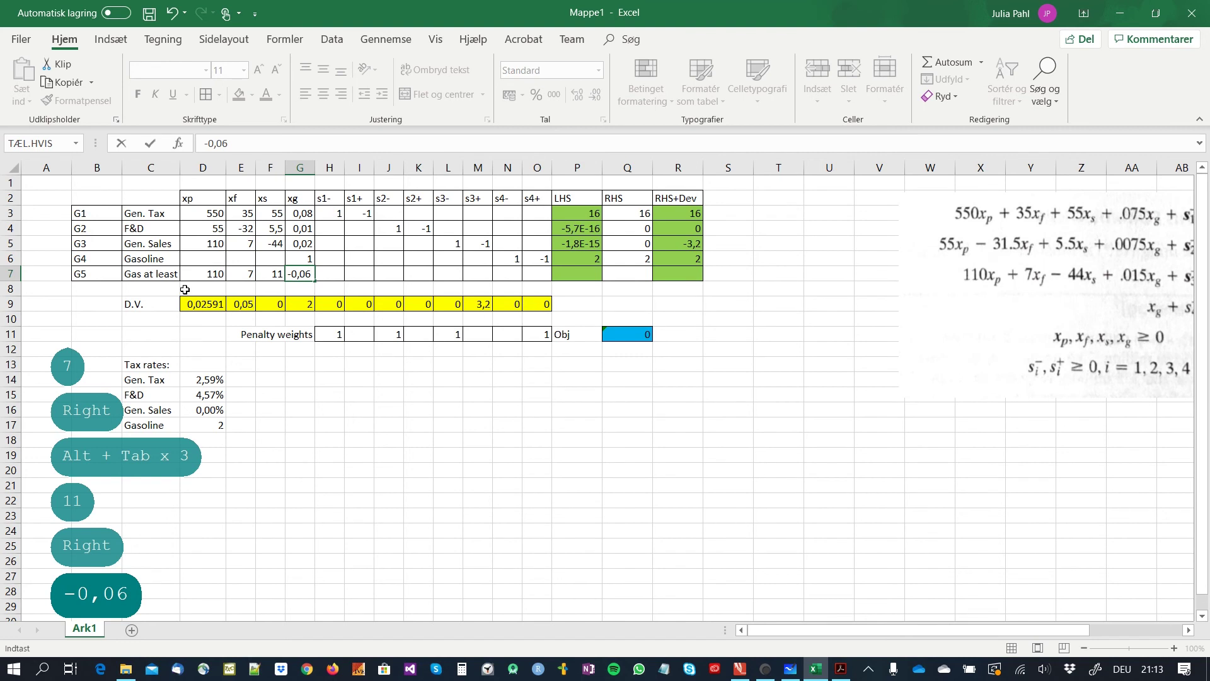
key(Right)
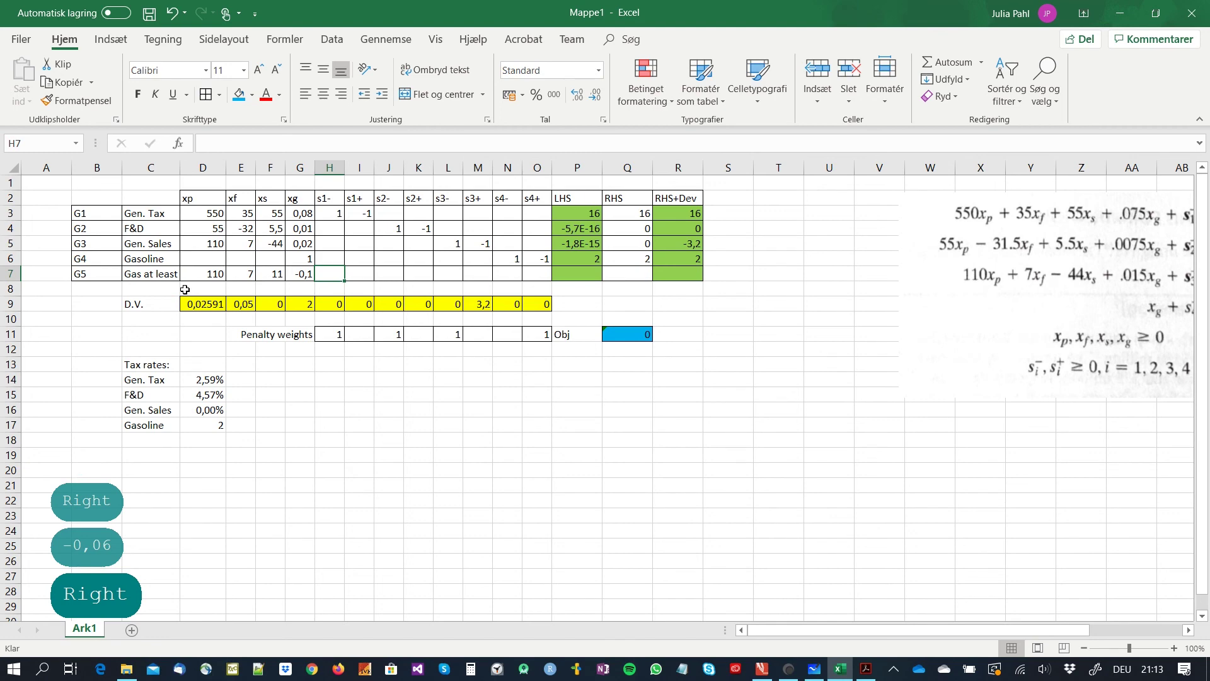
- Switch to Microsoft Whiteboard to examine the final Task 2 inequality and return to the Excel sheet
key(alt+Tab)
key(Tab)
key(Tab)
key(alt+Tab)
key(alt+Tab)
key(alt+Tab)
key(alt+Tab)
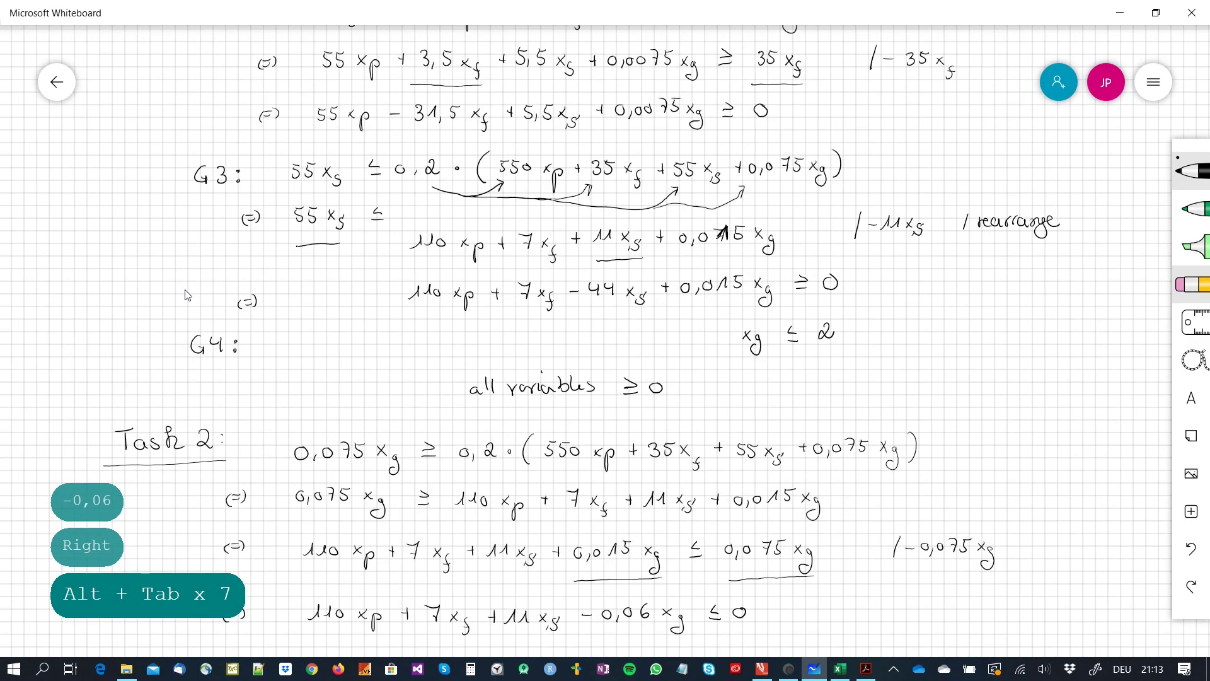
key(alt+Tab)
key(Tab)
key(Tab)
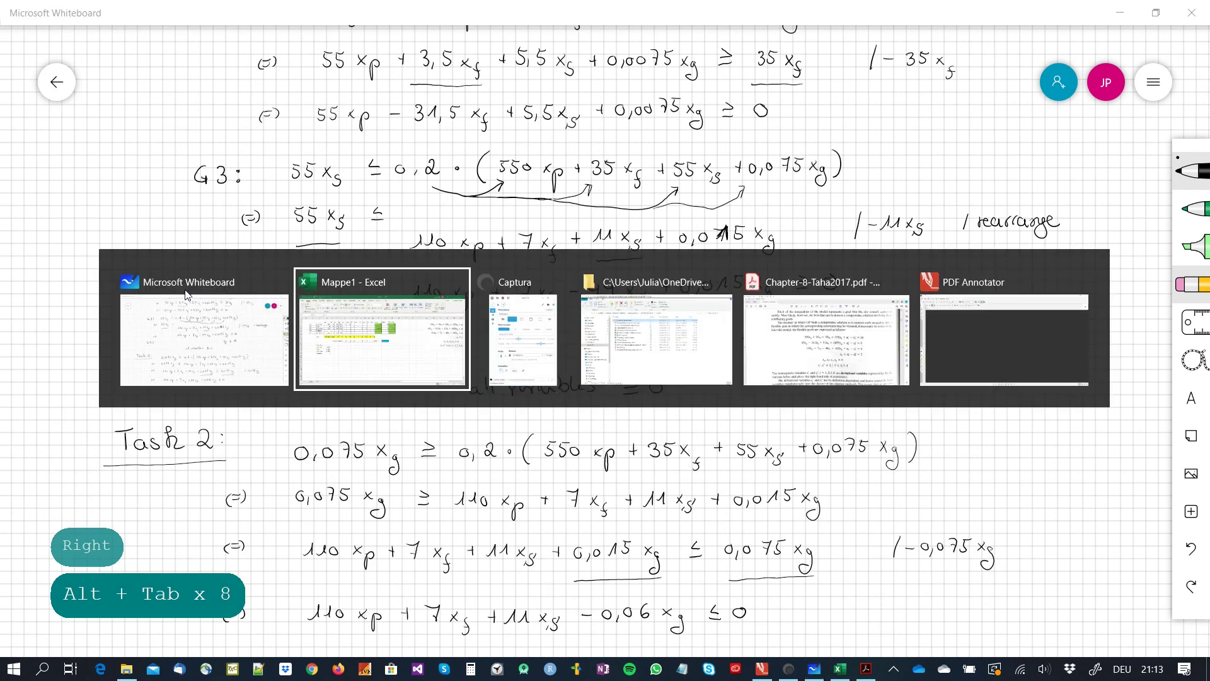
key(alt+Tab)
key(alt+Tab)
key(alt+Tab)
key(alt+Tab)
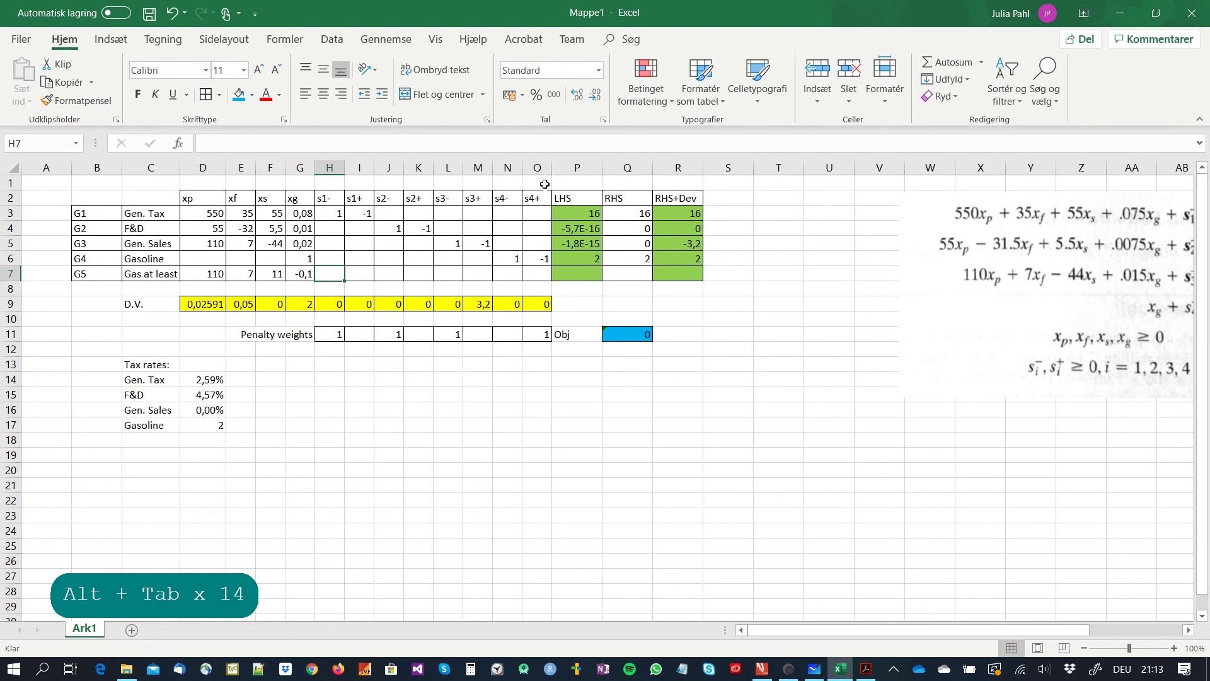
- Insert two new columns between the s4+ column and the LHS column
drag(561, 164, 620, 168)
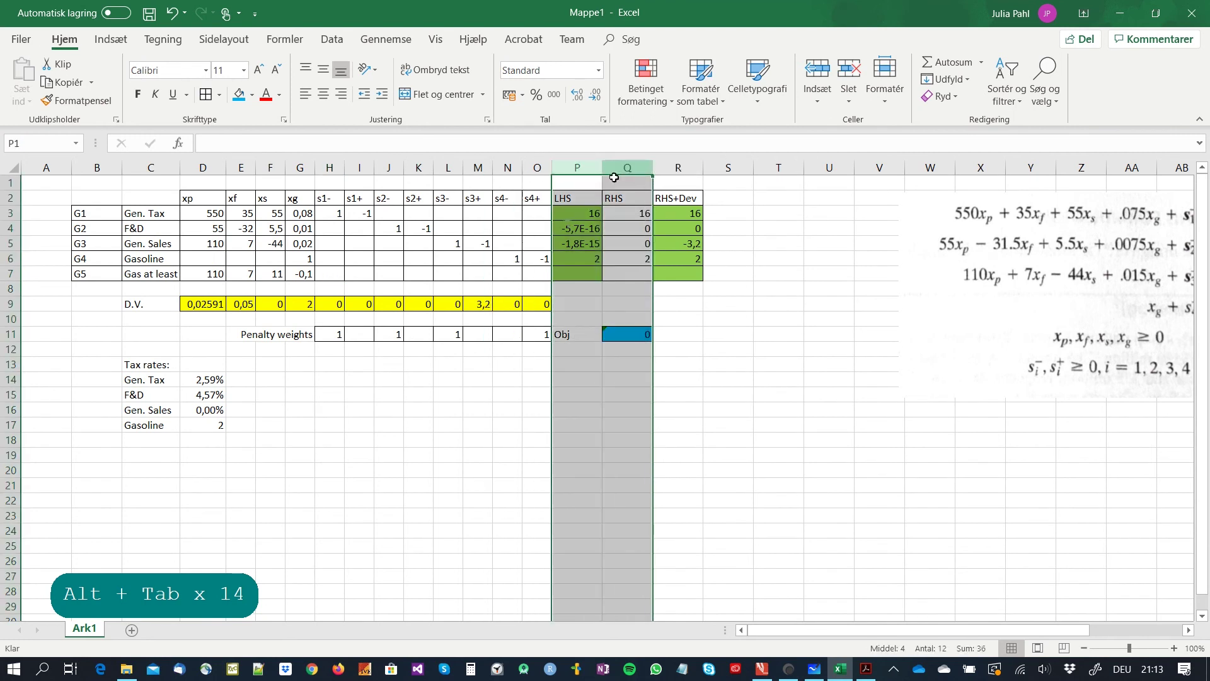
right_click(564, 228)
click(595, 338)
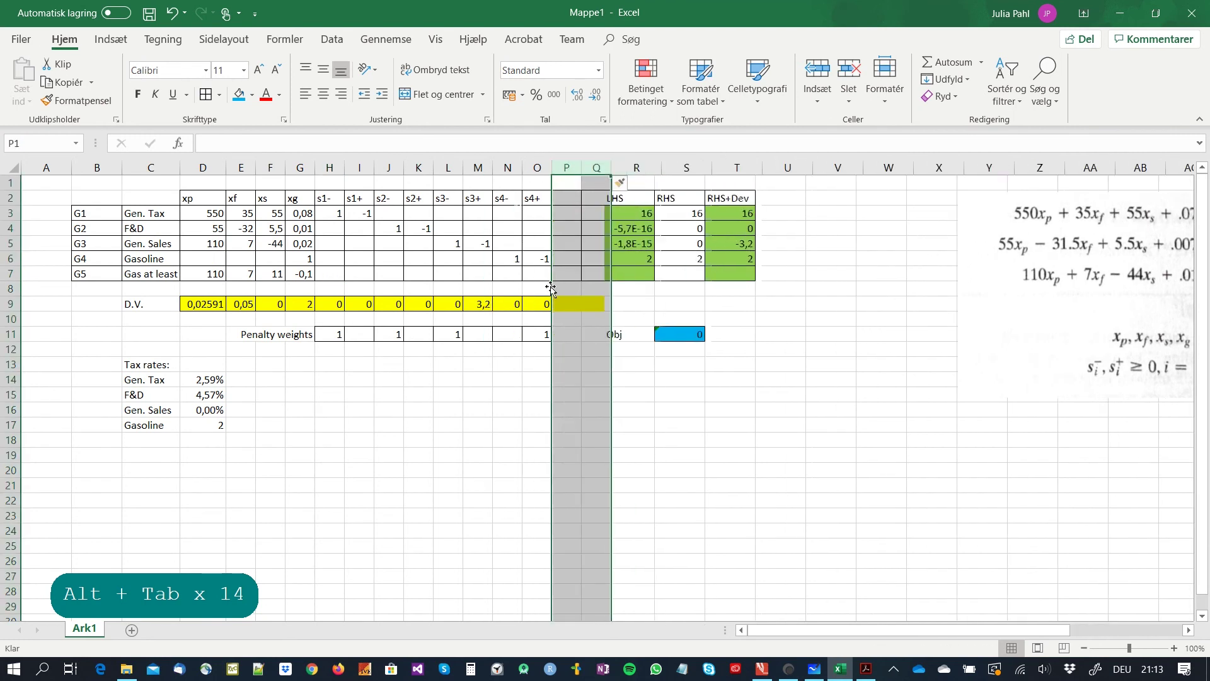
- Copy the s4- and s4+ headers into the two new columns at P2:Q2
click(518, 196)
drag(518, 197, 535, 198)
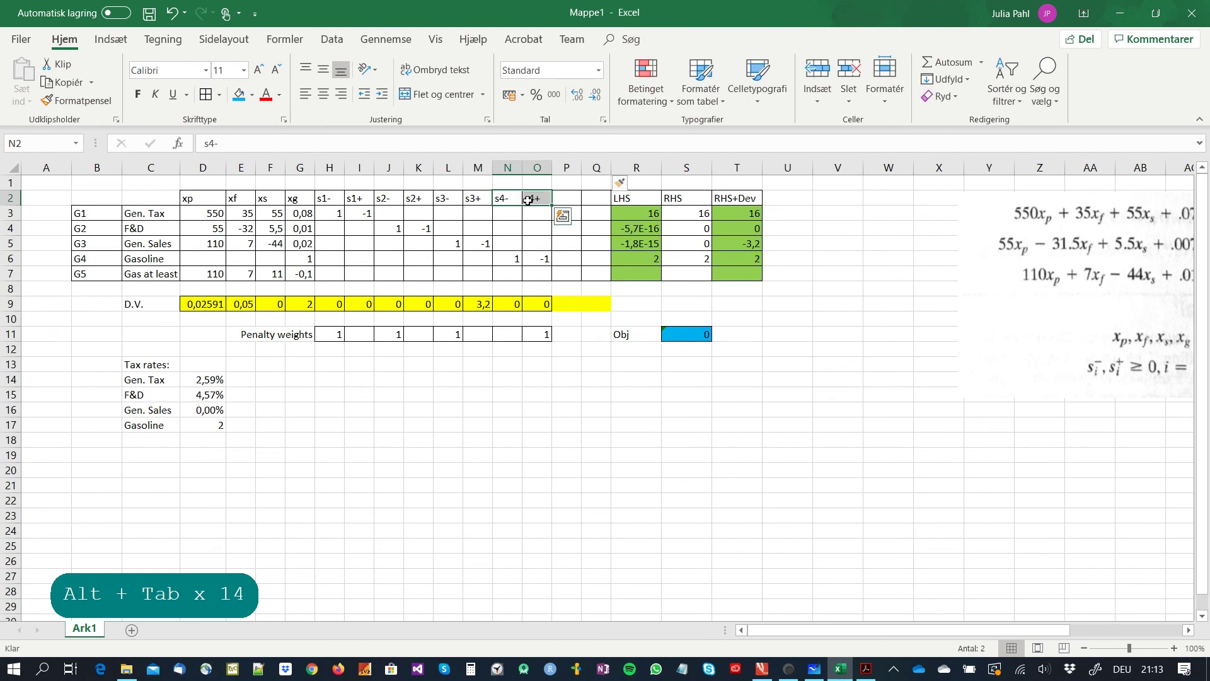
key(ctrl+c)
click(565, 197)
key(ctrl+v)
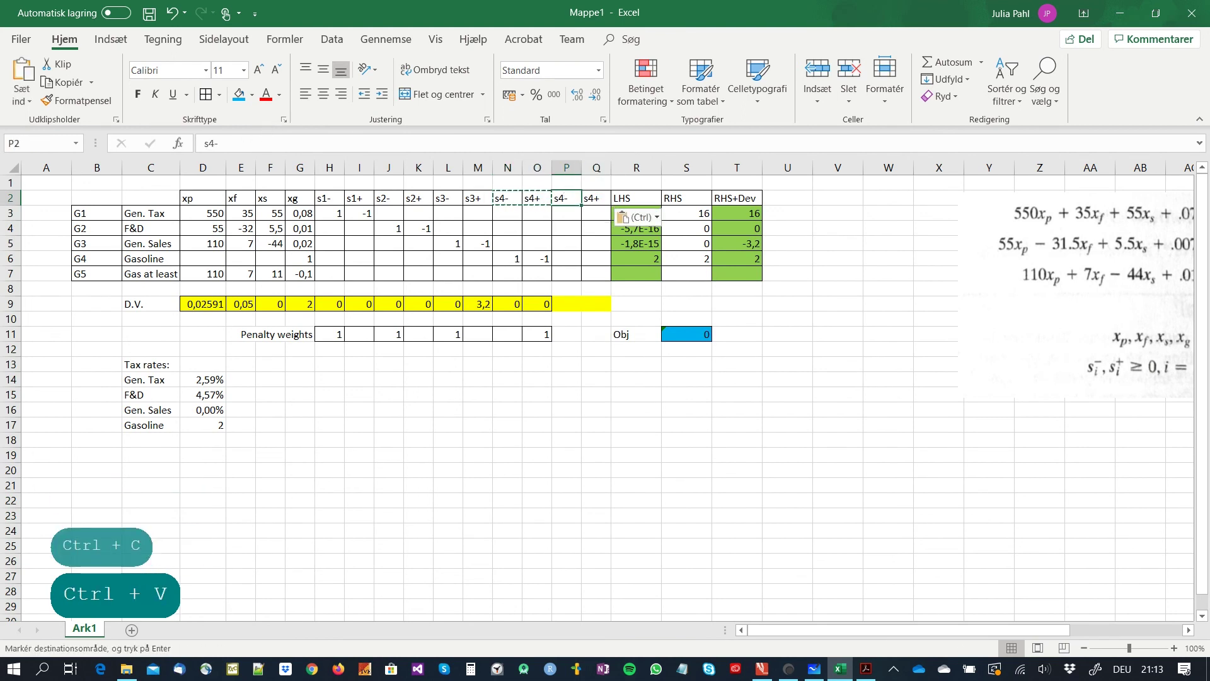
- Rename the copied headers in P2 and Q2 as s5- and s5+
double_click(567, 197)
key(BackSpace)
text(5)
key(Return)
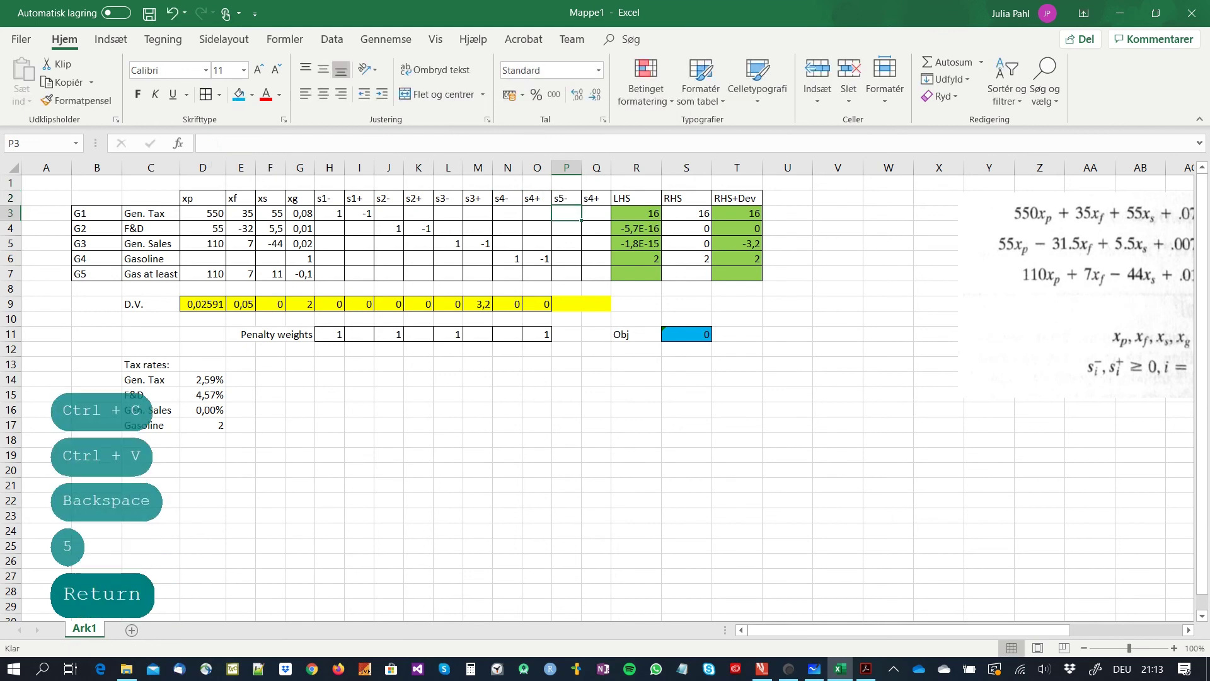
key(Right)
key(Up)
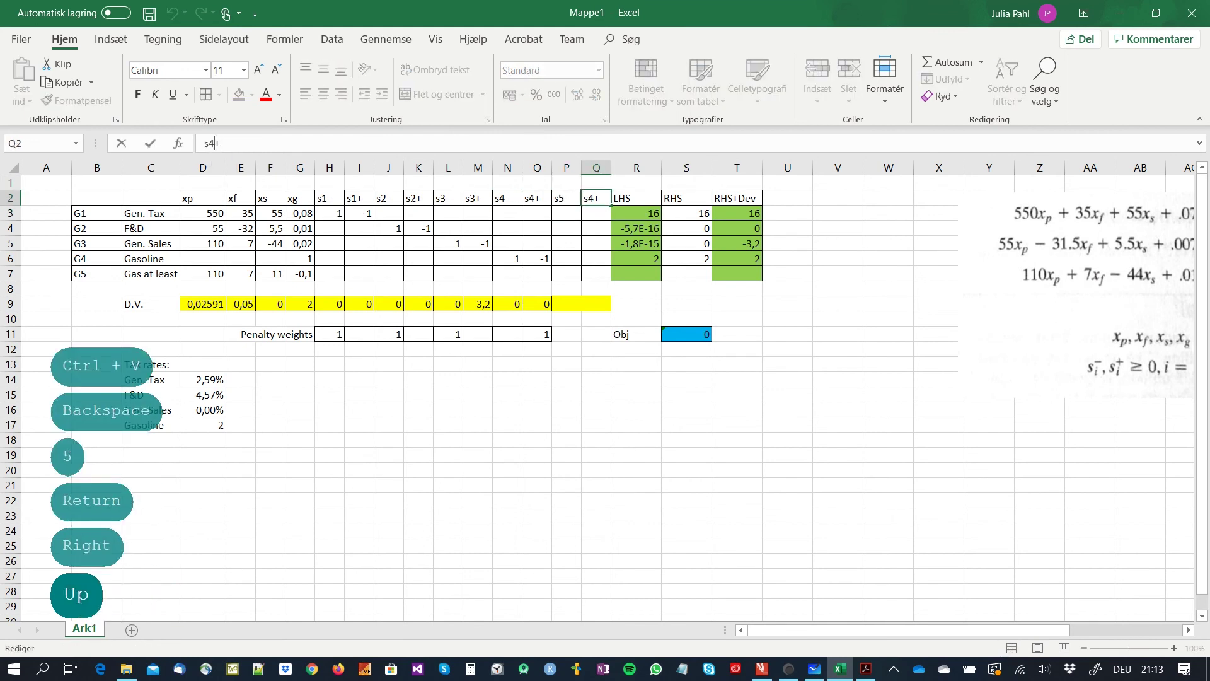
key(BackSpace)
text(5)
key(Return)
- Copy G4's deviation coefficients 1 and -1 into the G5 row under s5- and s5+
key(Down)
key(Down)
key(Down)
key(Down)
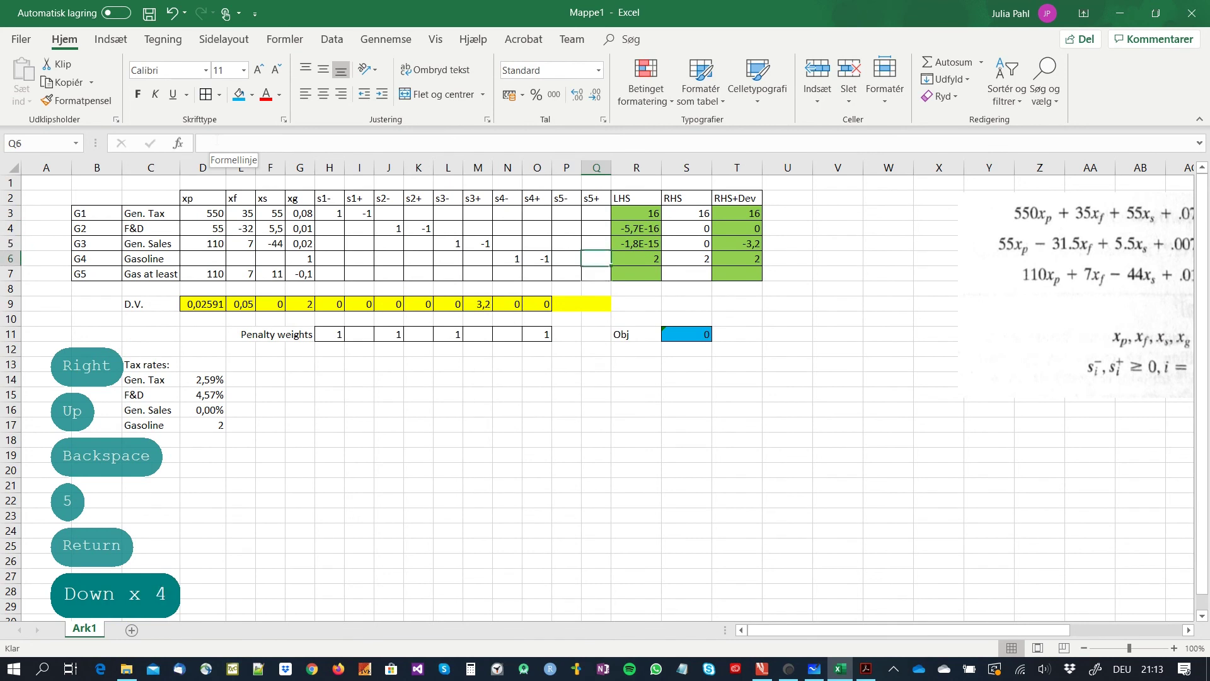
key(Left)
key(Left)
key(Left)
key(Up)
key(shift+Right)
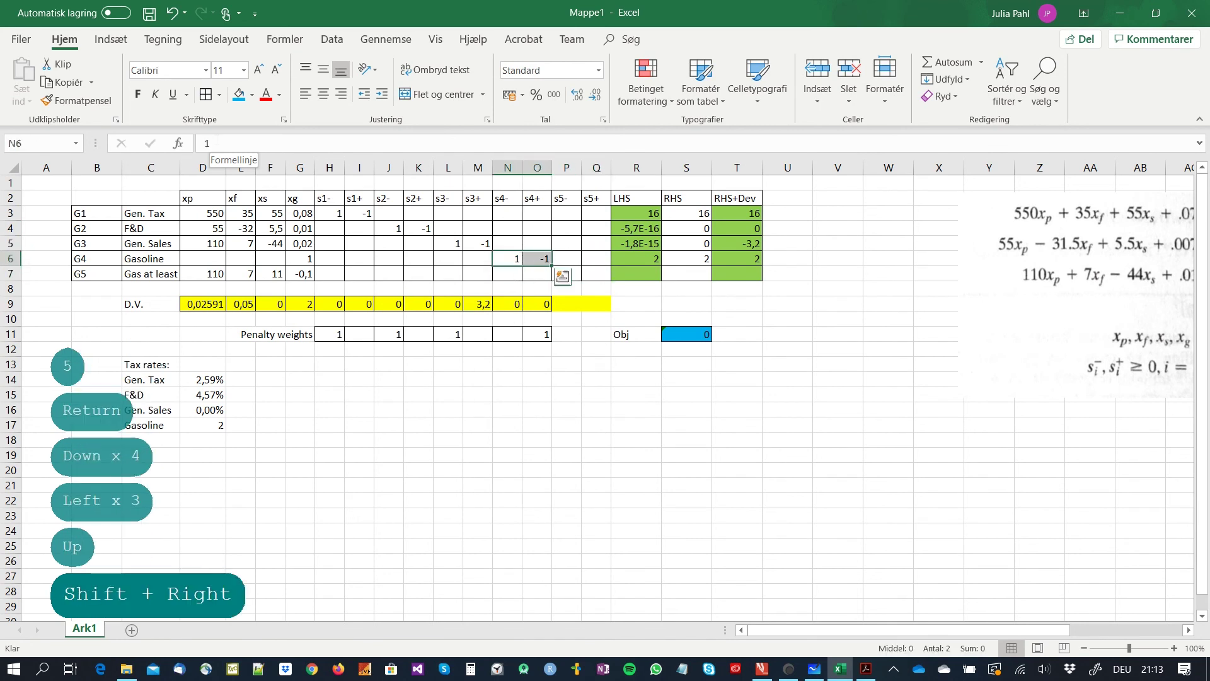
key(ctrl+c)
key(Down)
key(Right)
key(Right)
key(ctrl+v)
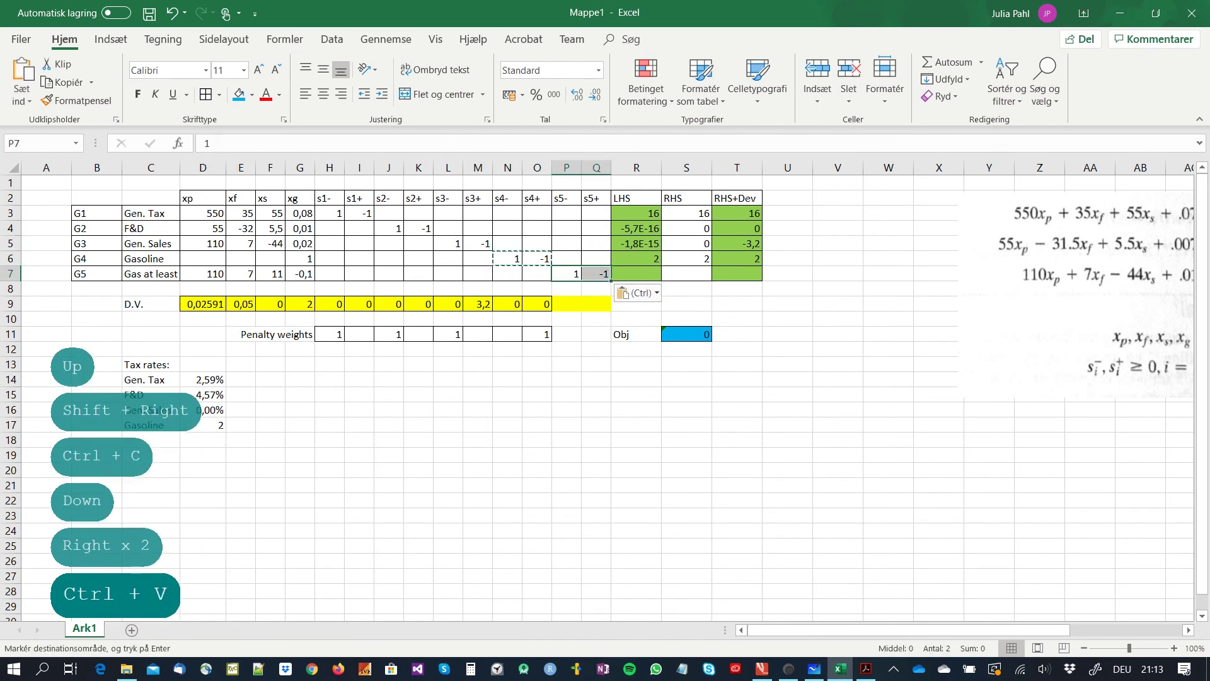
- Add cell borders to the s5- and s5+ cells in the D.V. and penalty weights rows
mouse_move(543, 305)
mouse_down()
mouse_move(574, 305)
mouse_move(592, 334)
mouse_up()
click(206, 94)
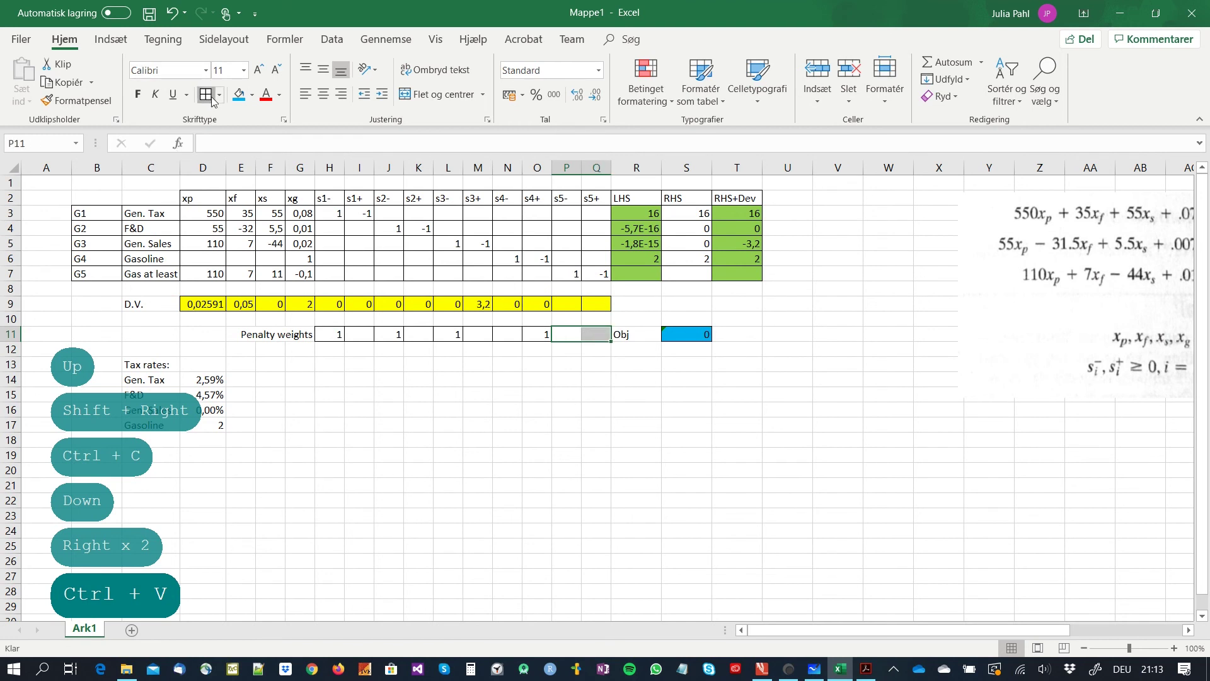
- Extend G1's LHS formula in R3 to cover the s5 columns: SUMPRODUKT(D3:Q3;$D$9:$Q$9)
double_click(624, 211)
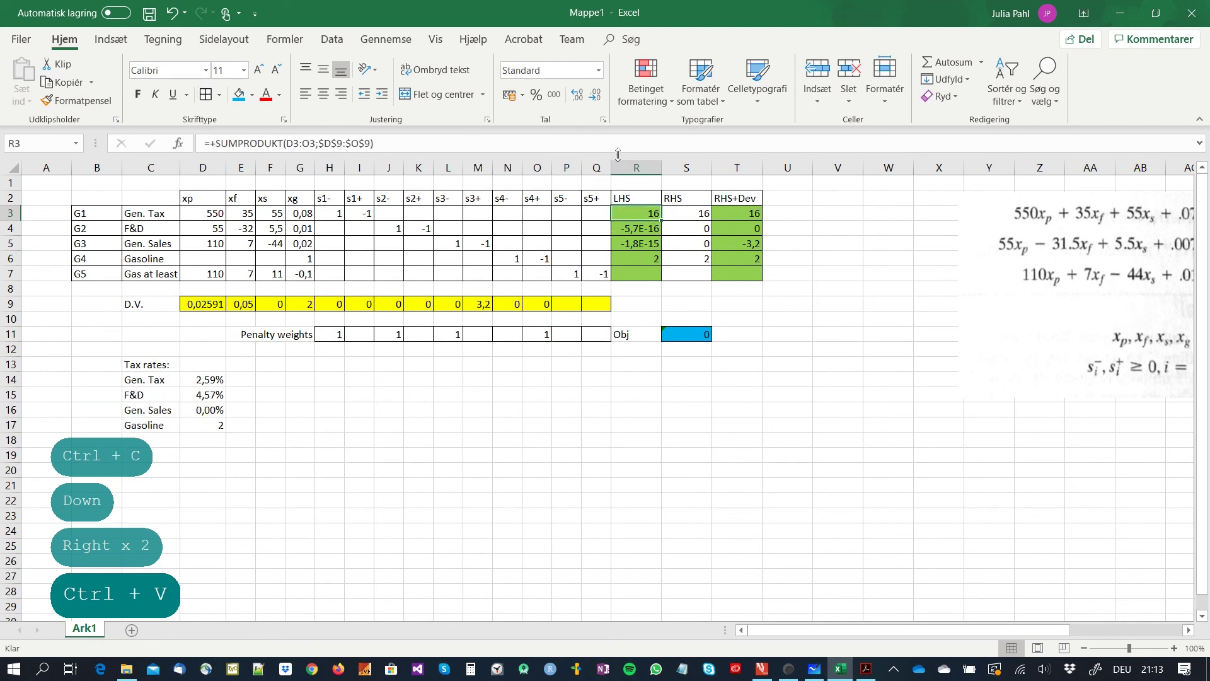
drag(555, 219, 602, 211)
drag(552, 311, 608, 311)
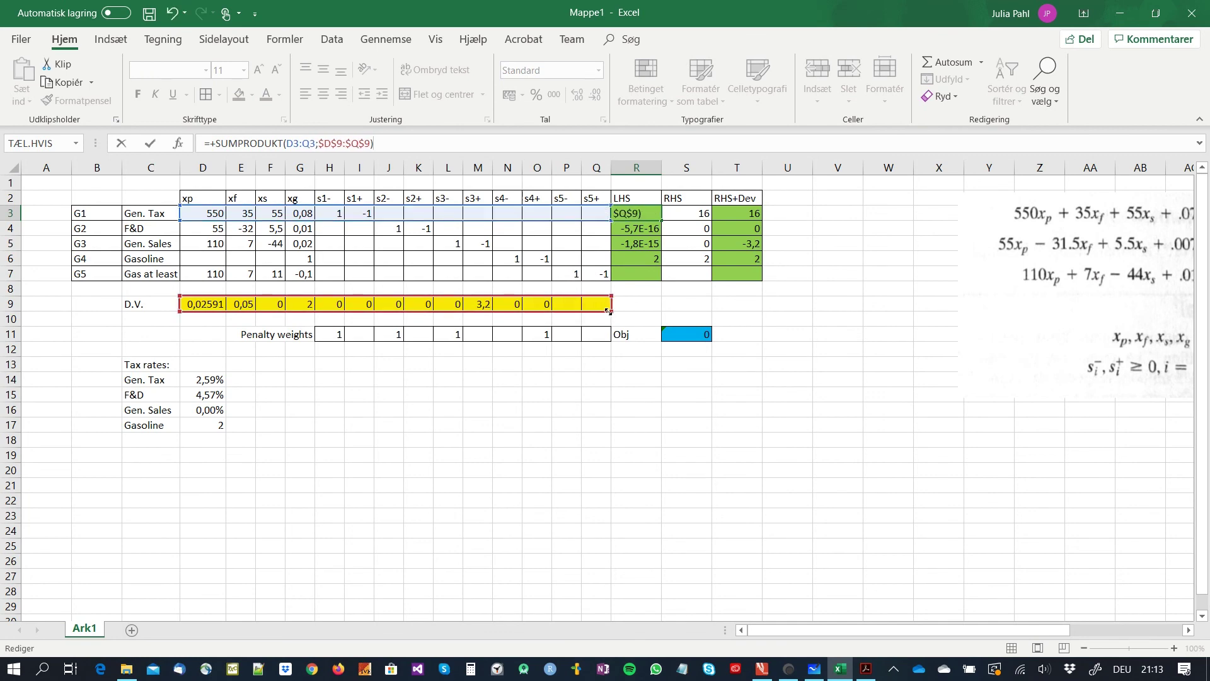
key(Return)
key(Up)
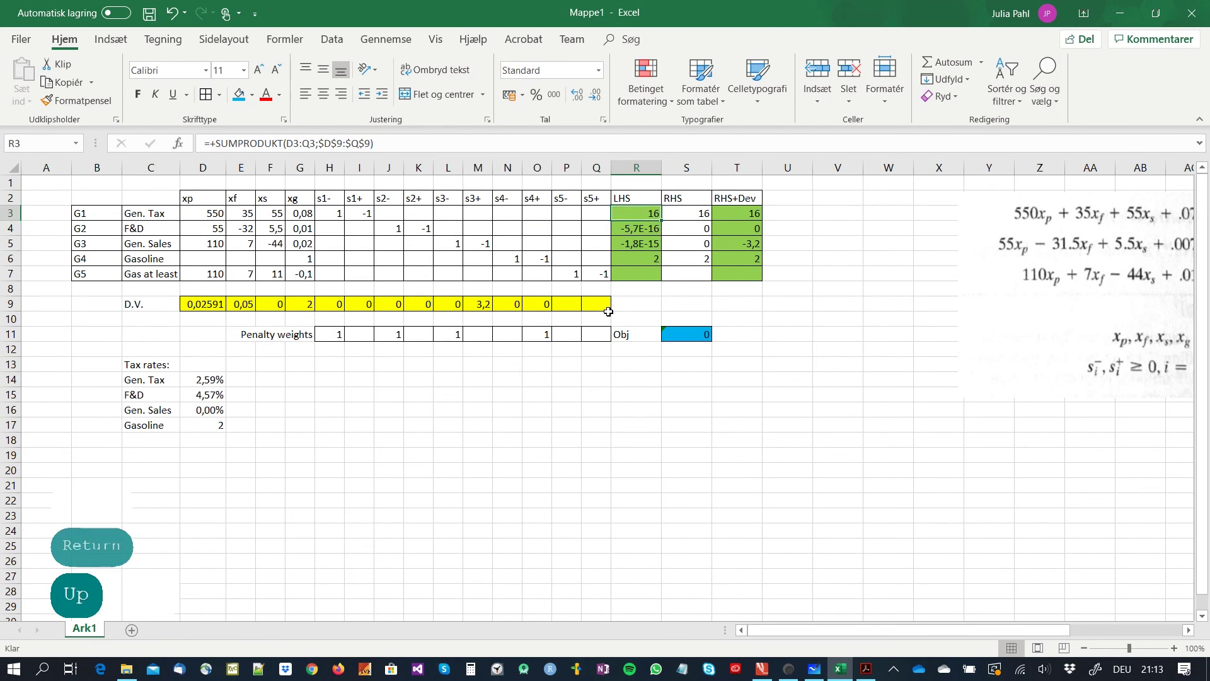
- Copy the updated LHS formula from R3 into R4:R7 for goals G2 to G5
key(ctrl+c)
key(Down)
key(shift+Down)
key(shift+Down)
key(shift+Down)
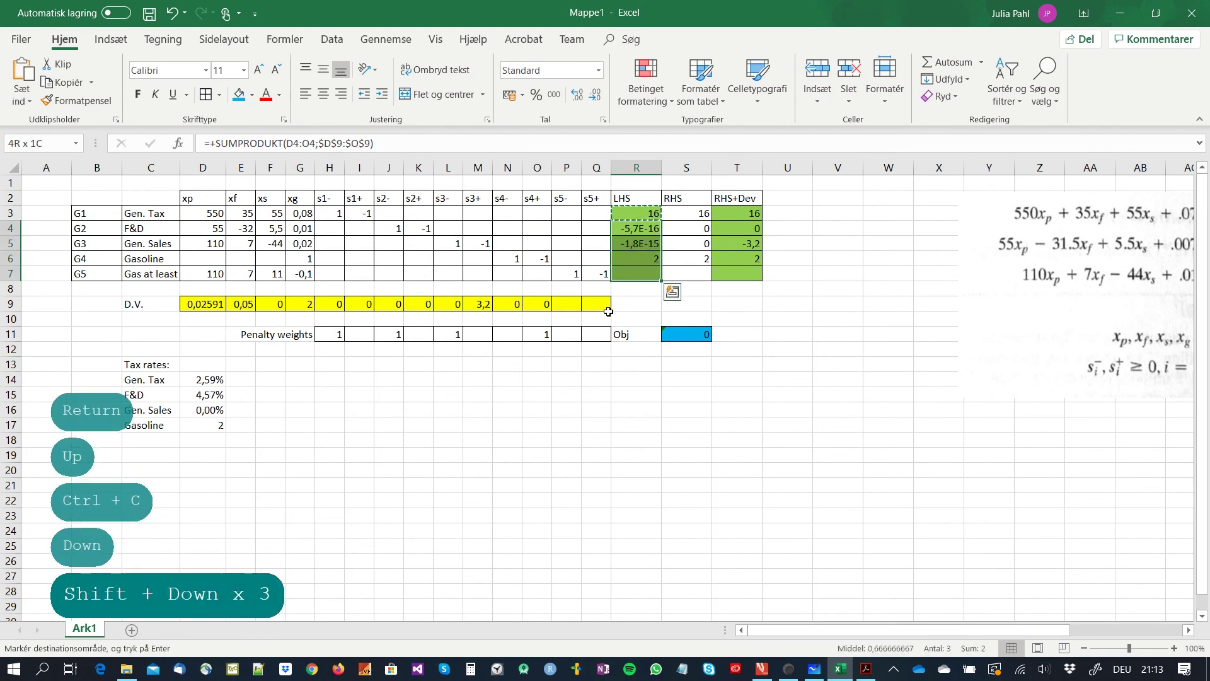
key(ctrl+v)
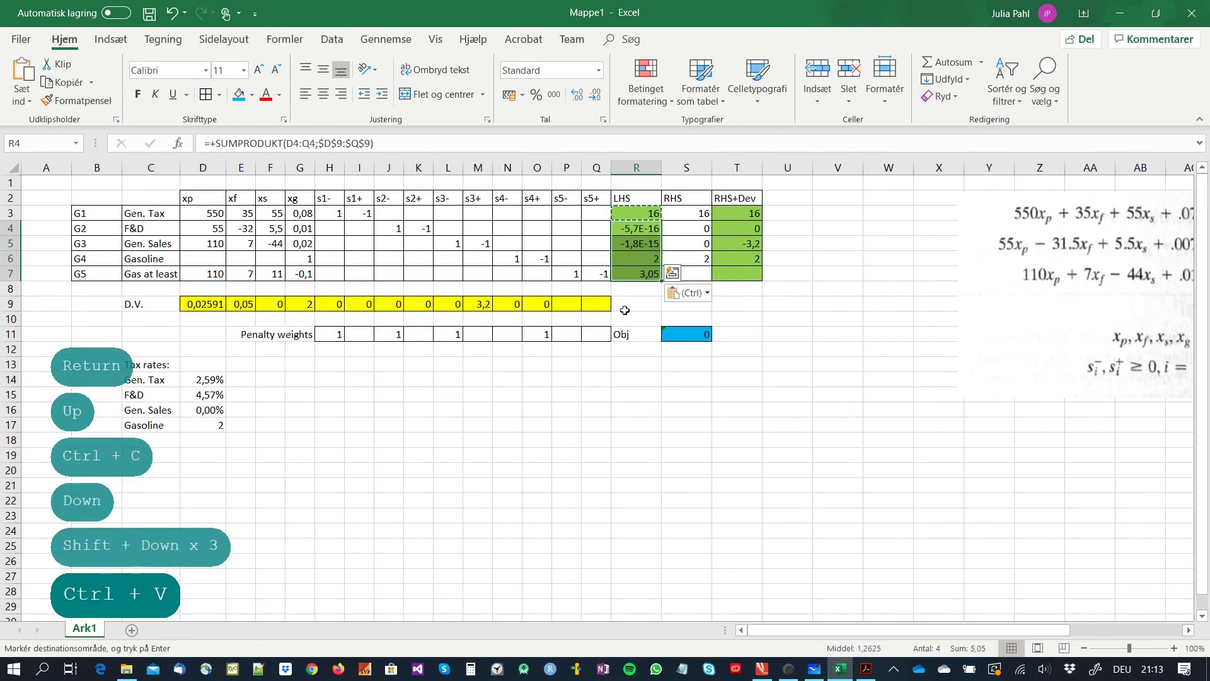
- Enter the RHS+Dev formula +S7+P9-Q9 for G5 in T7
click(744, 275)
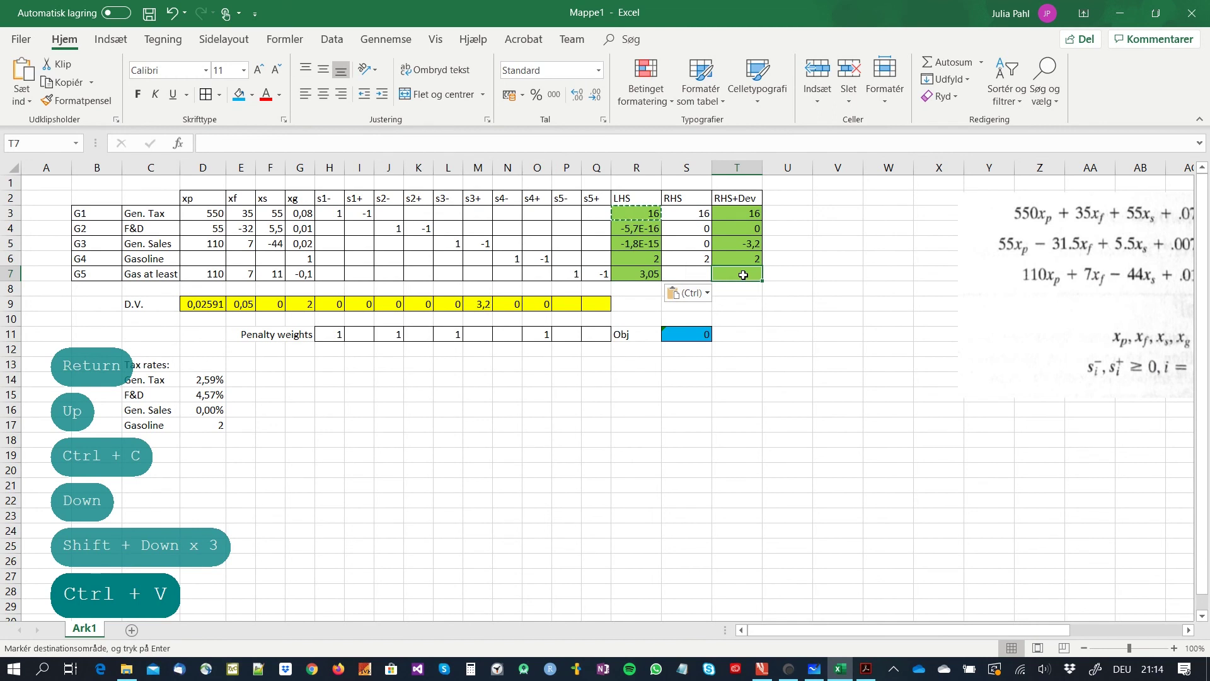
text(+)
click(690, 274)
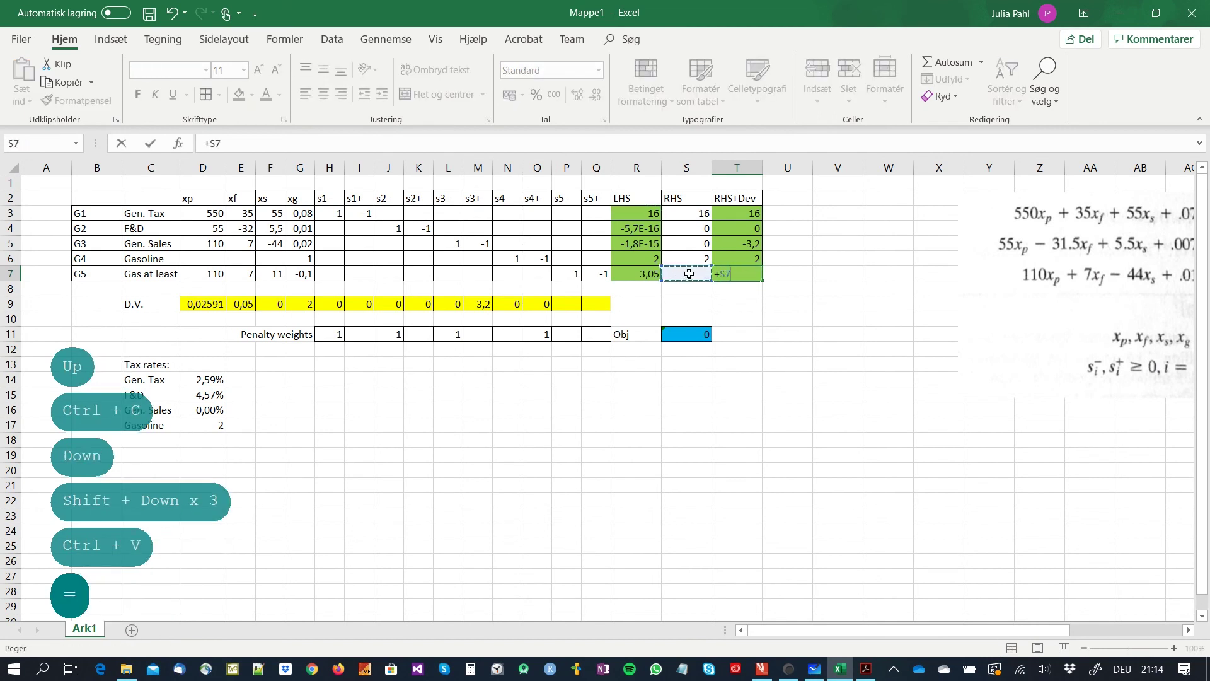
text(+)
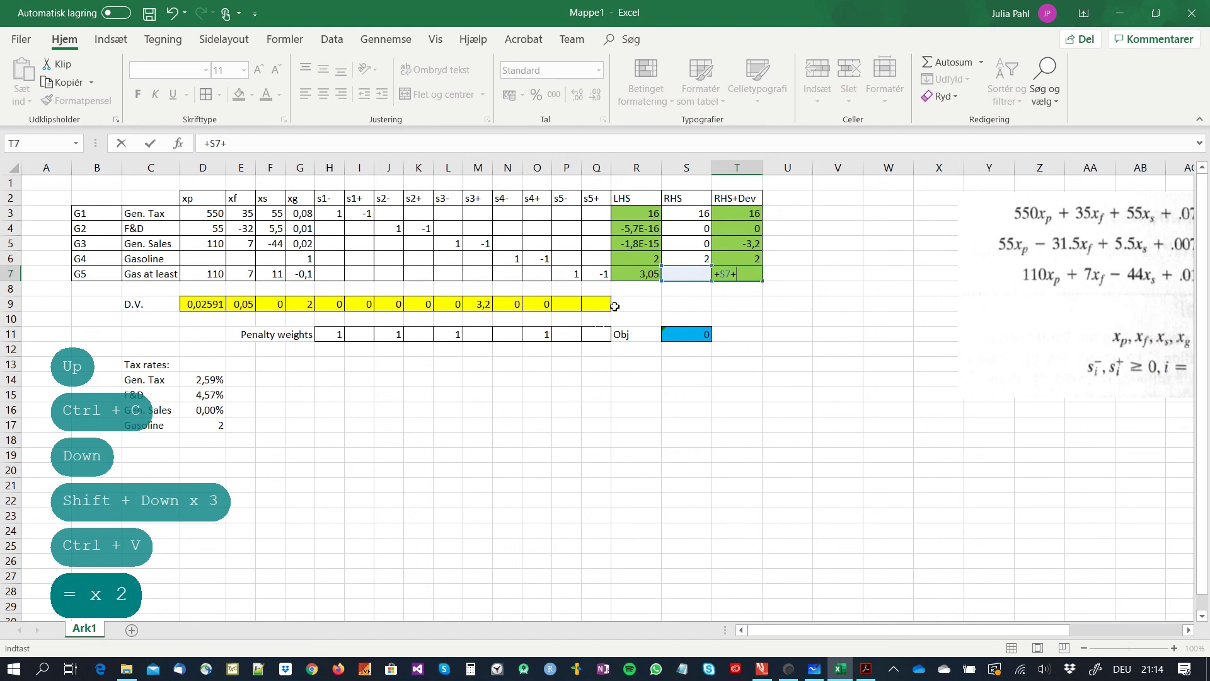
click(566, 303)
text(-)
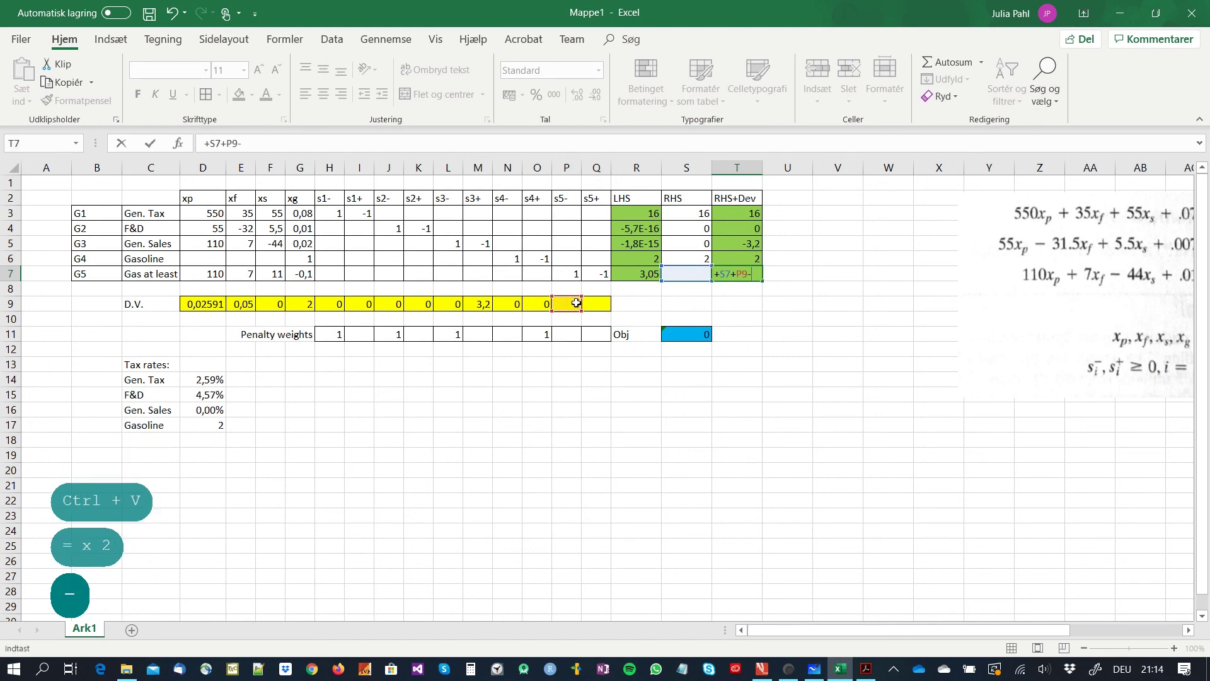
click(594, 302)
key(Return)
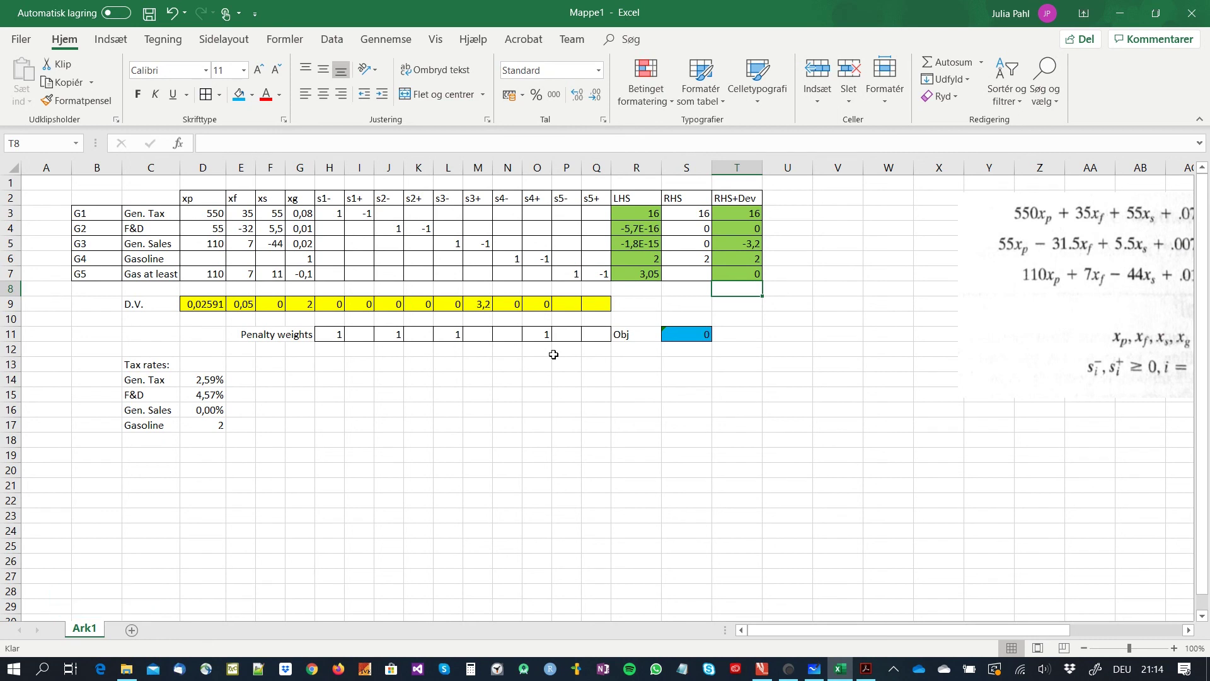
- Enter a penalty weight of 1 for s5+ in Q11
key(Left)
key(Left)
key(Down)
key(Down)
key(Down)
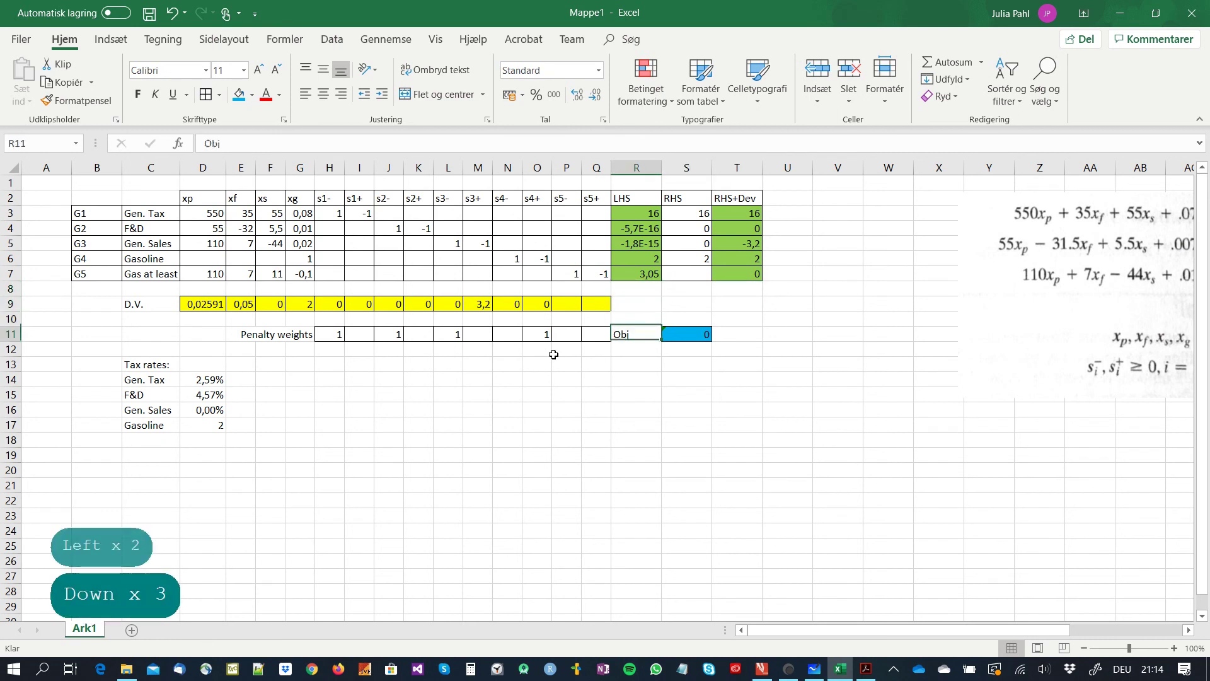
key(Left)
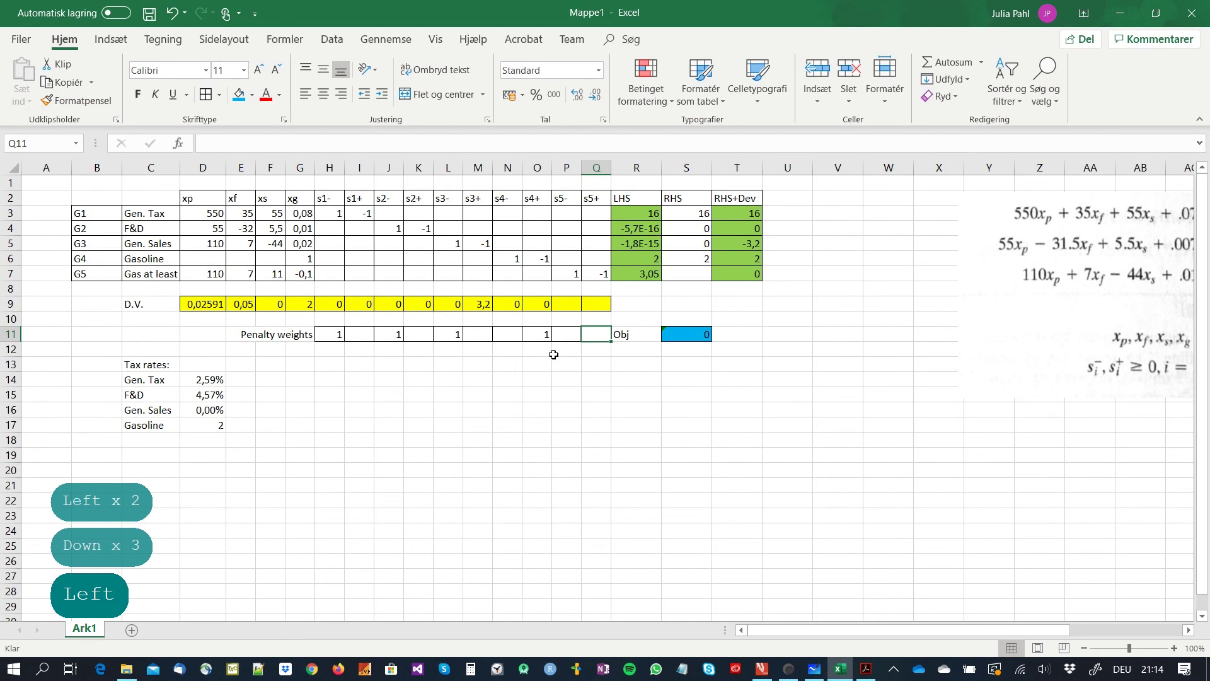
text(1)
key(Right)
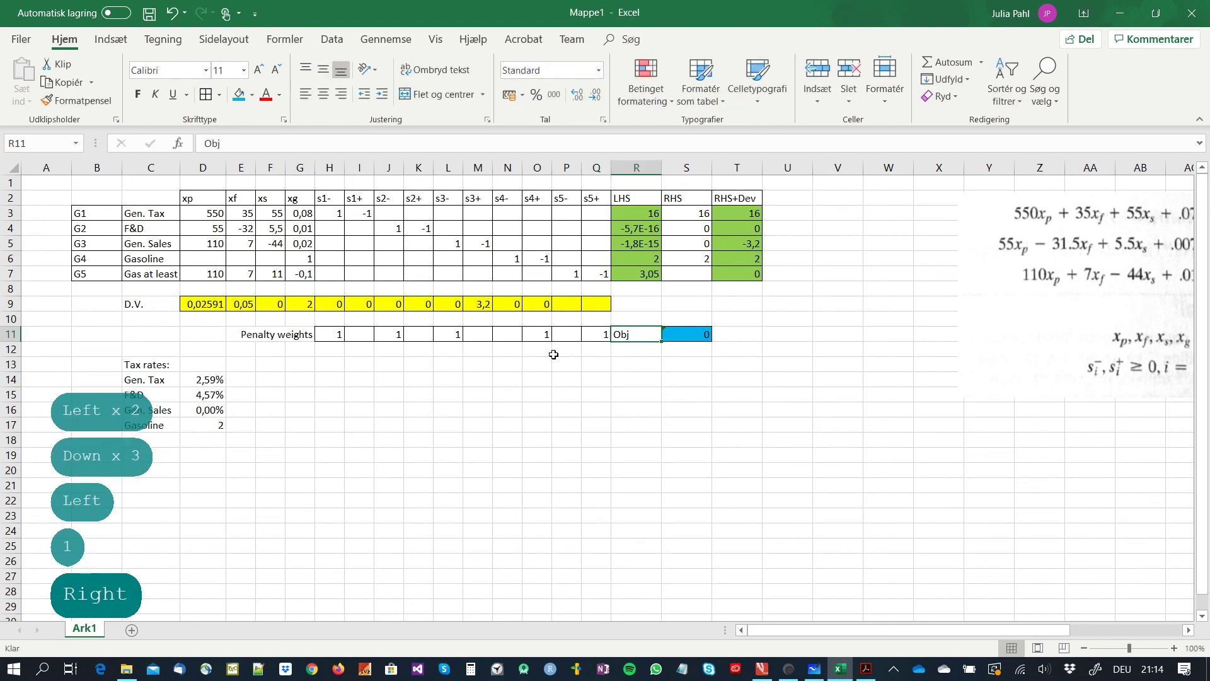
- Extend both ranges of the objective's SUMPRODUKT formula in S11 through column Q, covering H9:Q9 and H11:Q11
click(685, 337)
click(409, 143)
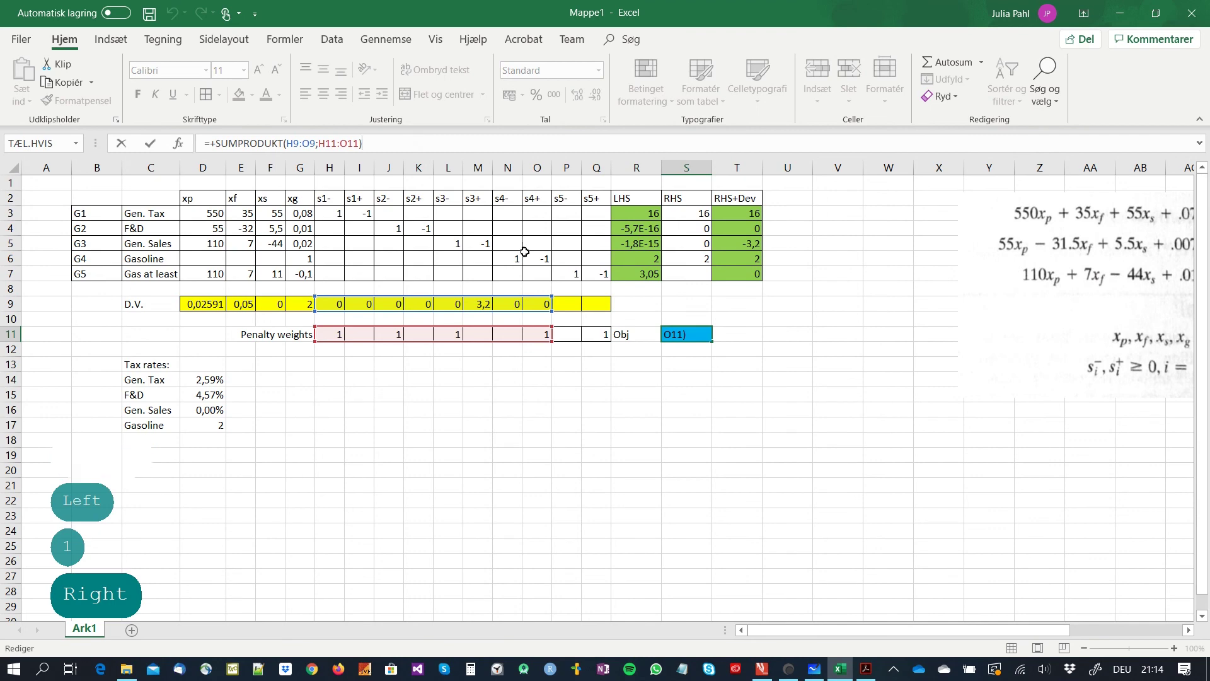
drag(551, 296, 610, 297)
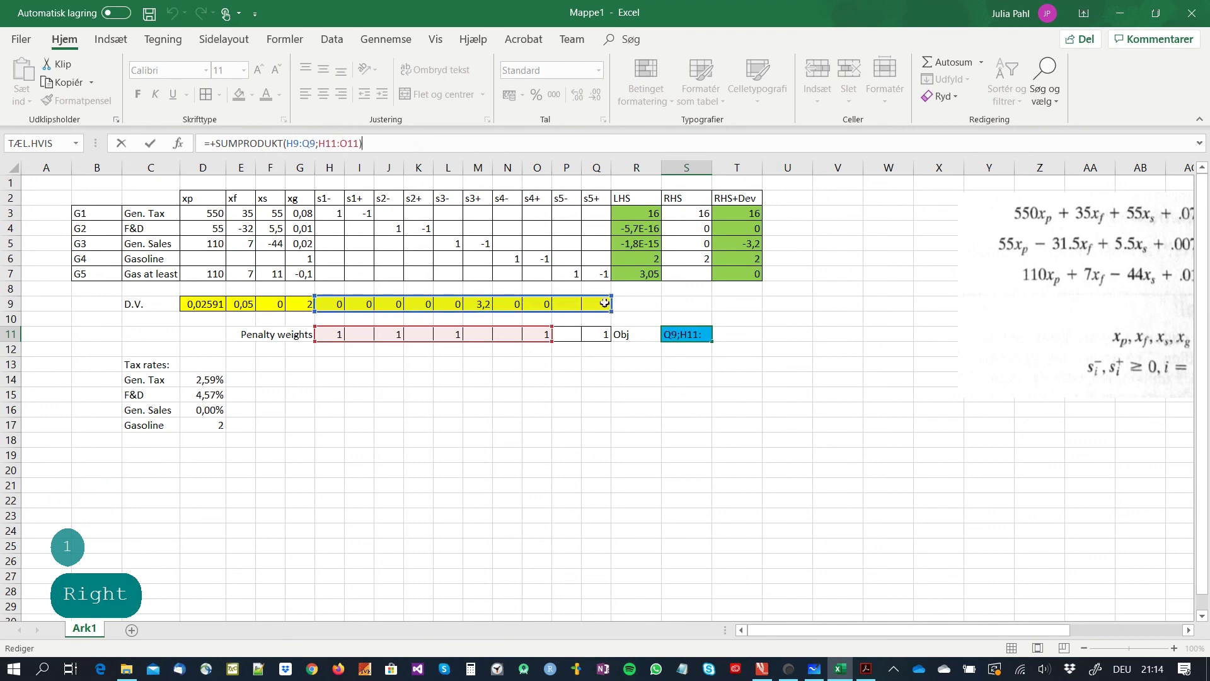
drag(556, 344, 604, 343)
key(Return)
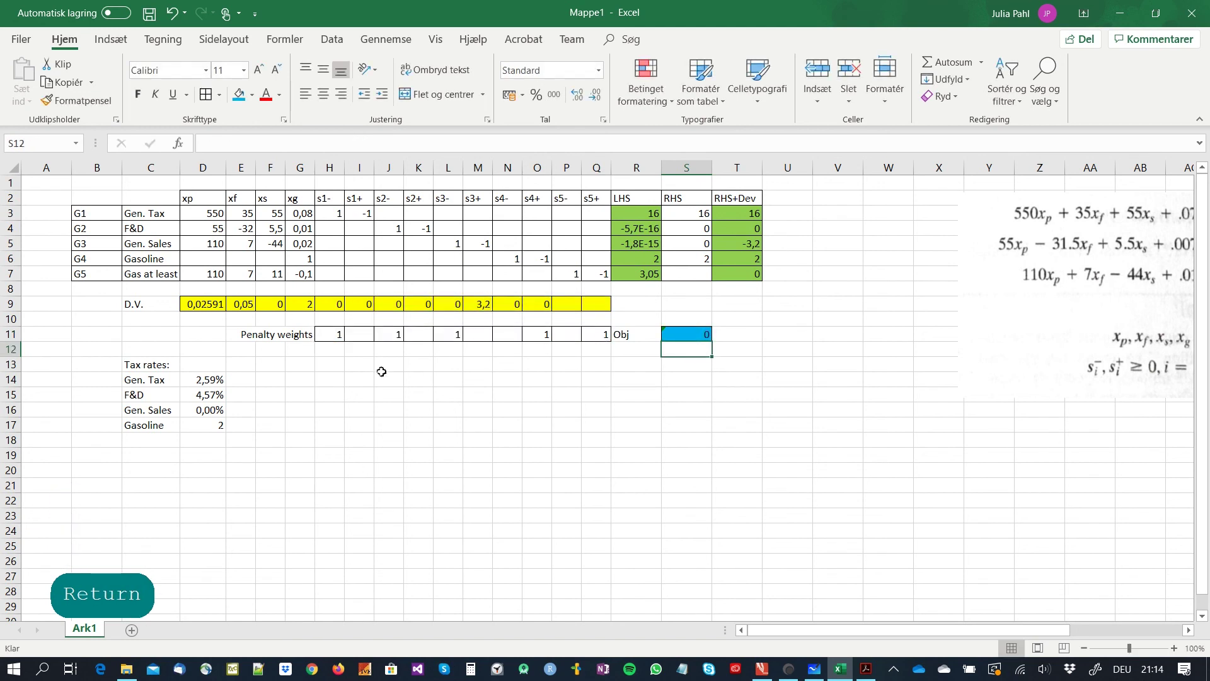
- Open Solver and set the variable cells to $D$9:$Q$9, with the existing constraint selected
click(389, 379)
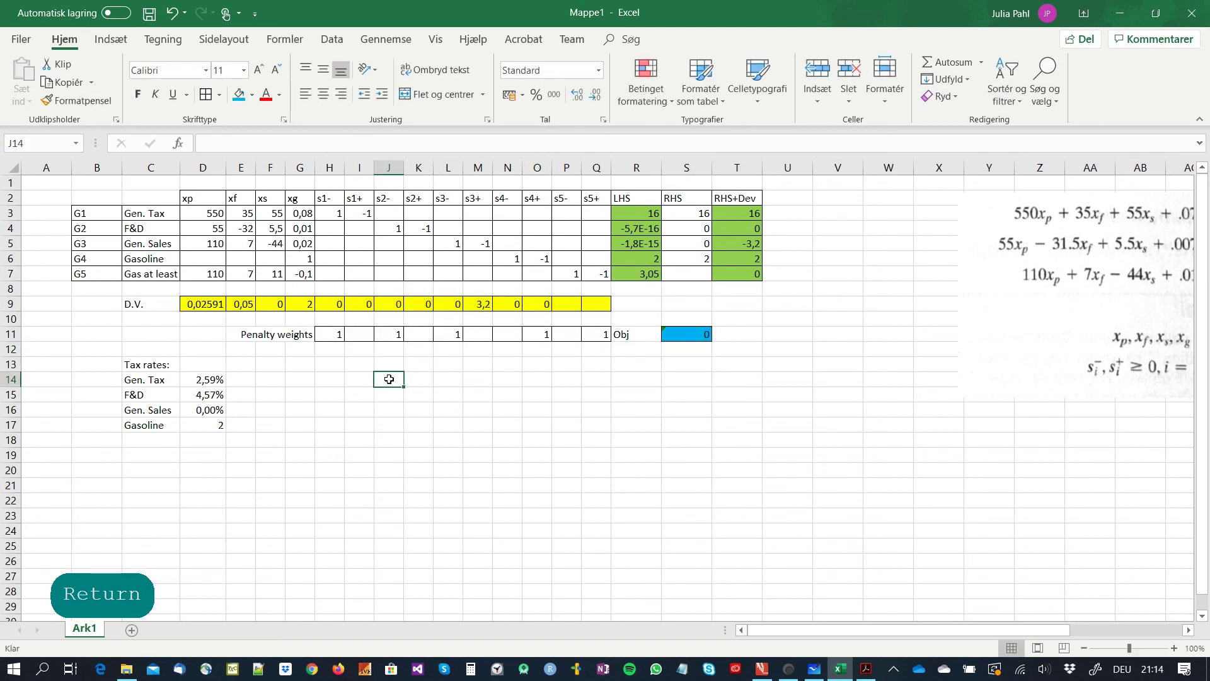
click(332, 40)
click(1130, 80)
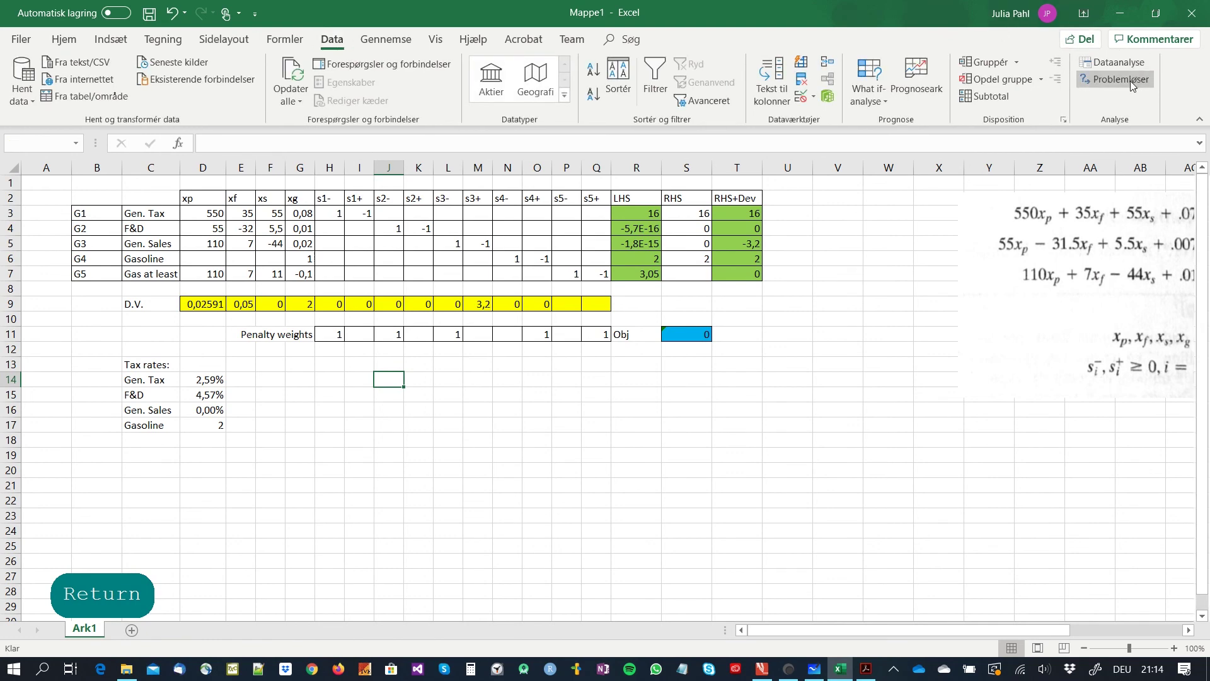
drag(881, 187, 1060, 209)
click(886, 304)
drag(919, 198, 851, 173)
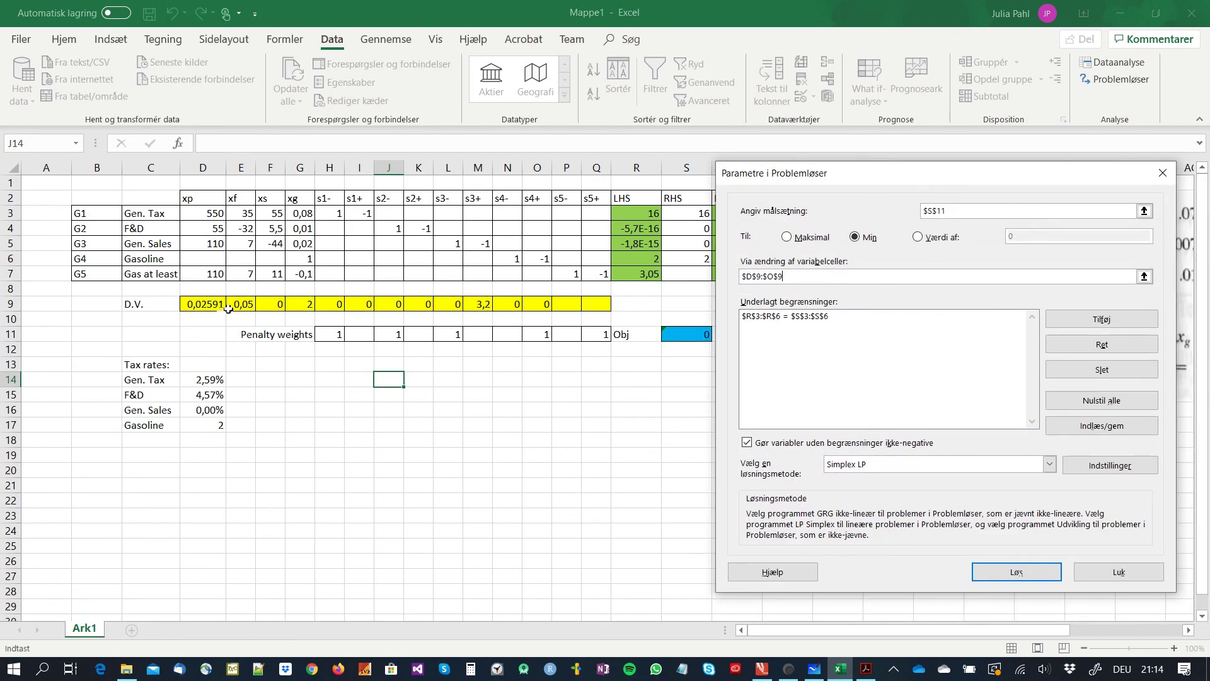
drag(215, 303, 591, 304)
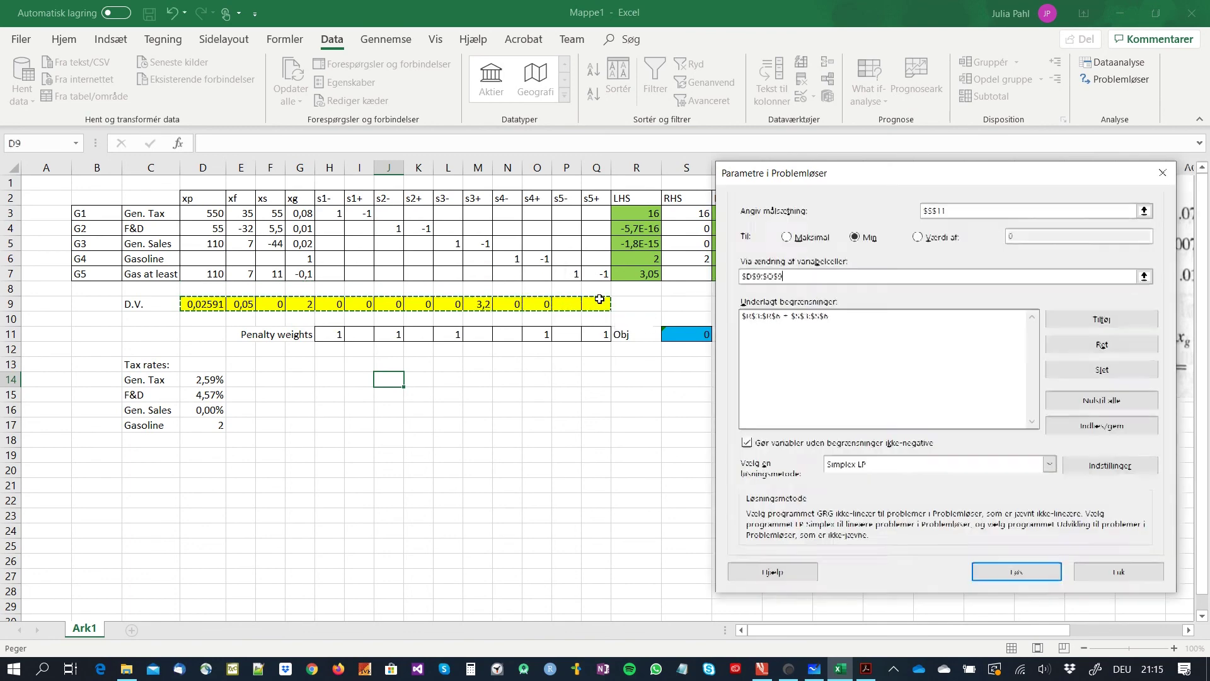
click(808, 317)
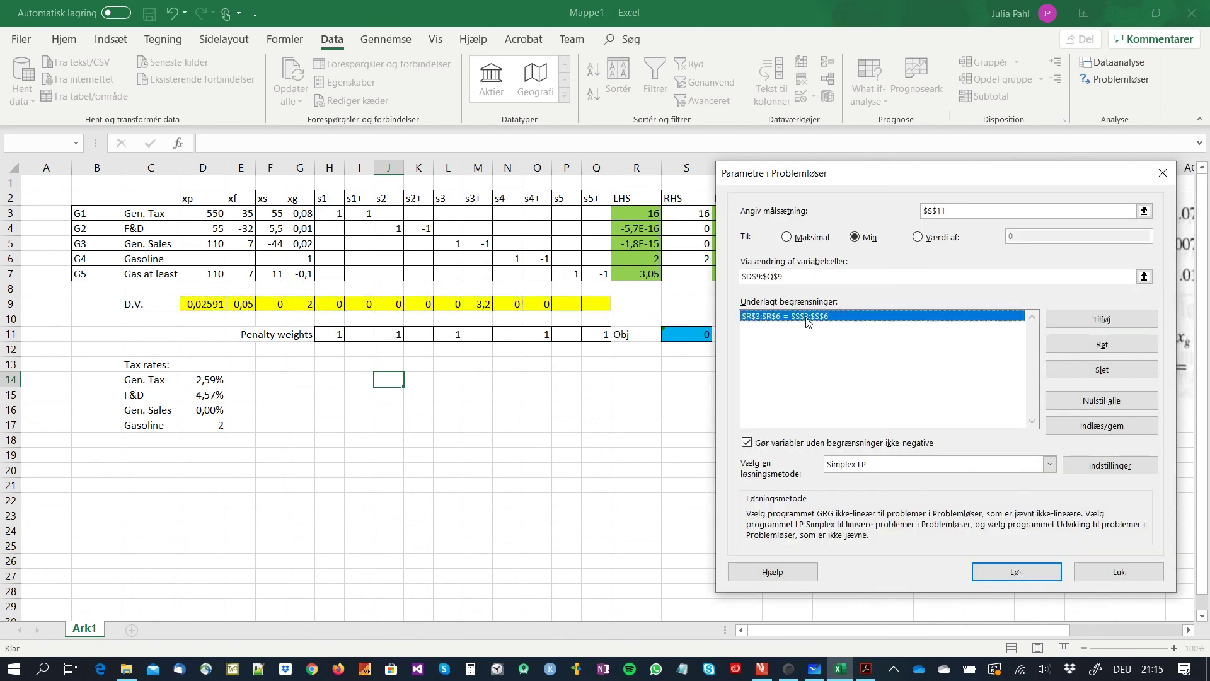
click(1065, 324)
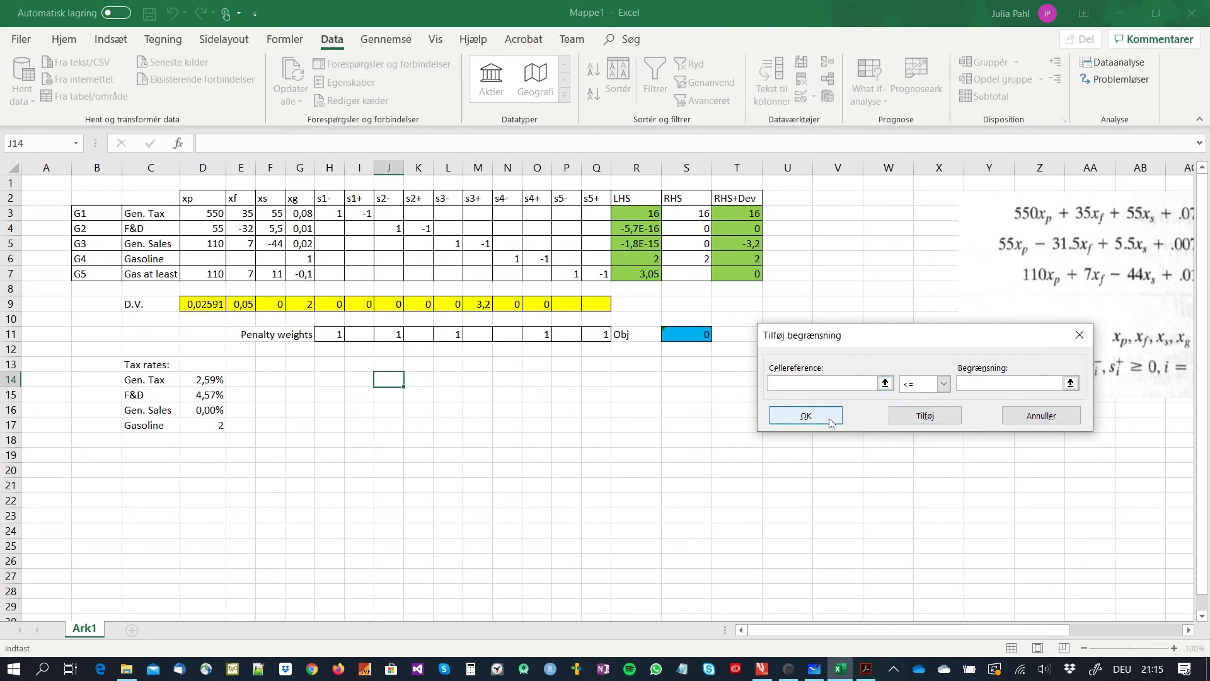
click(808, 415)
click(661, 396)
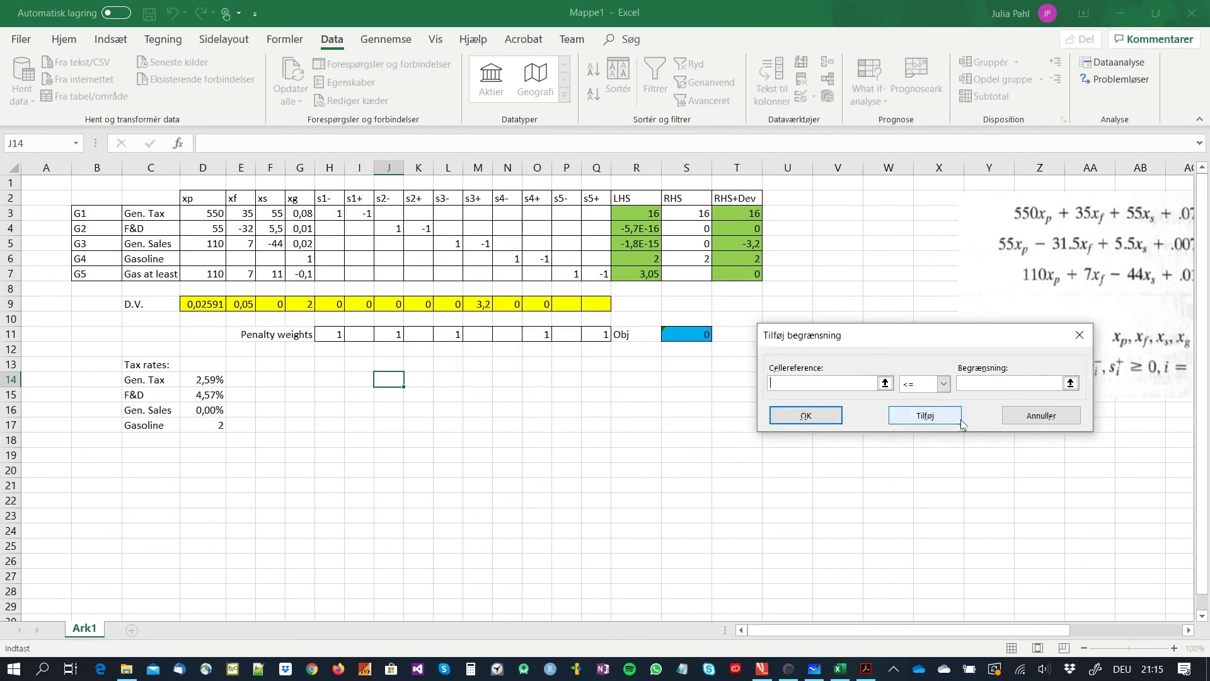
click(1037, 415)
- Change the existing Solver constraint to $R$3:$R$7 = $S$3:$S$7 so that it includes G5
click(1033, 348)
drag(637, 213, 636, 273)
click(1005, 383)
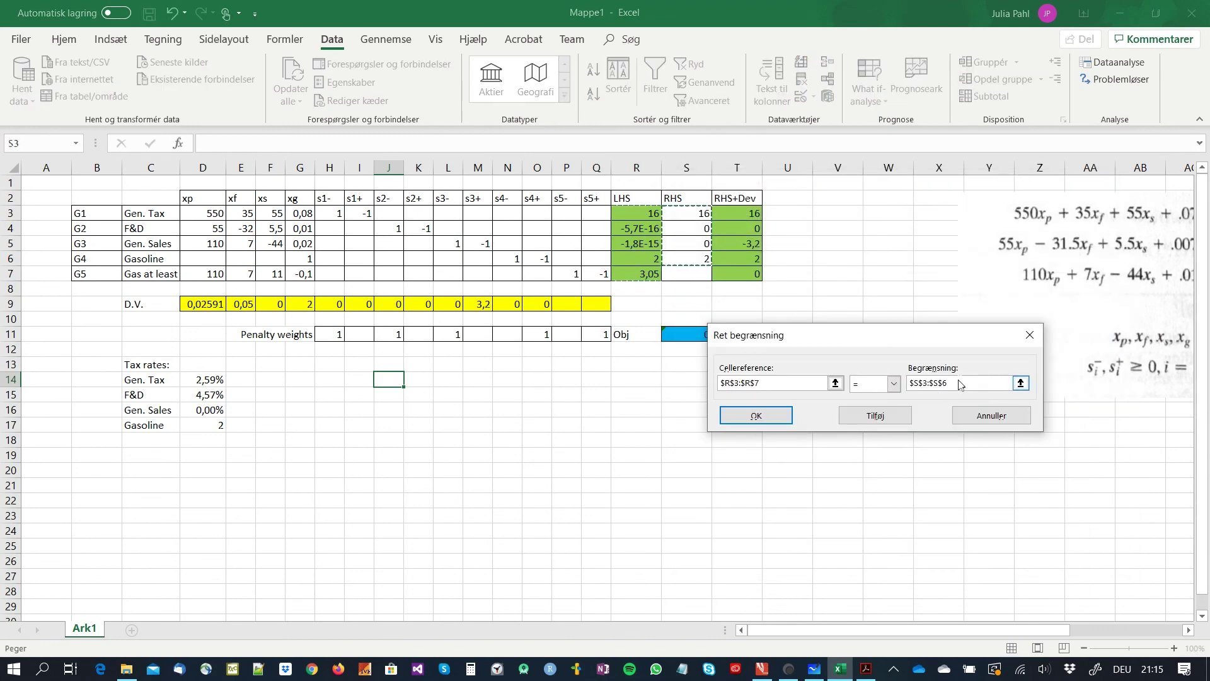
text(+)
drag(704, 212, 704, 273)
click(755, 415)
click(641, 397)
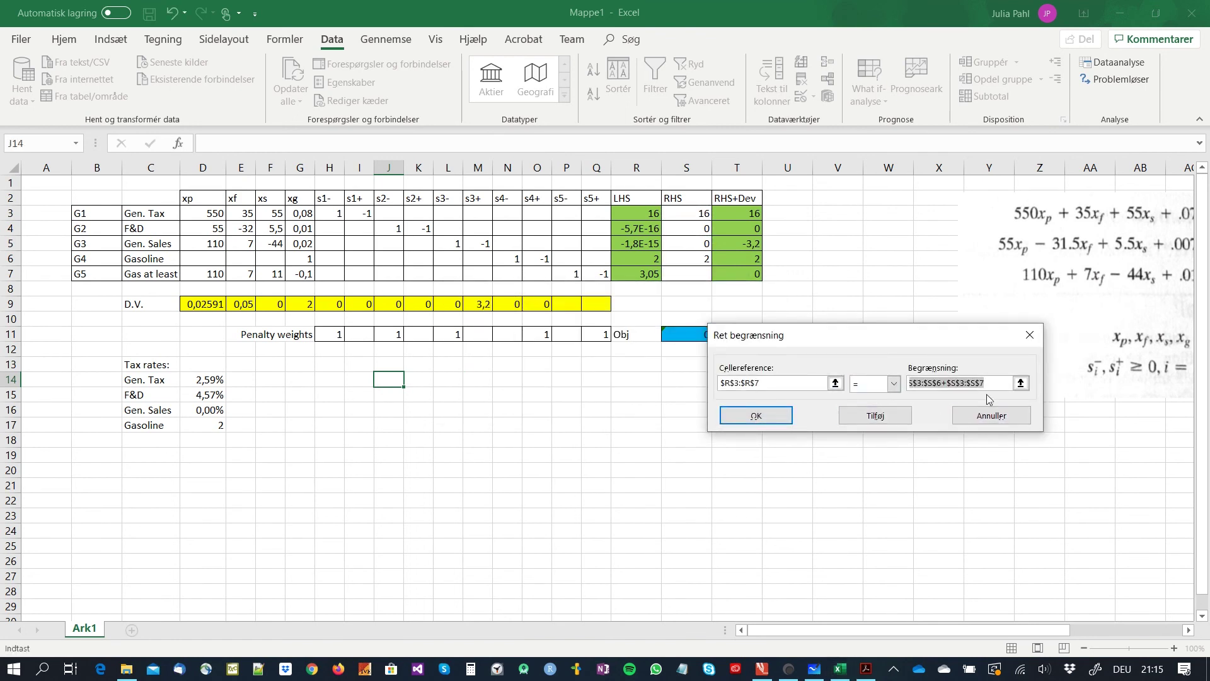
key(Delete)
drag(702, 214, 701, 272)
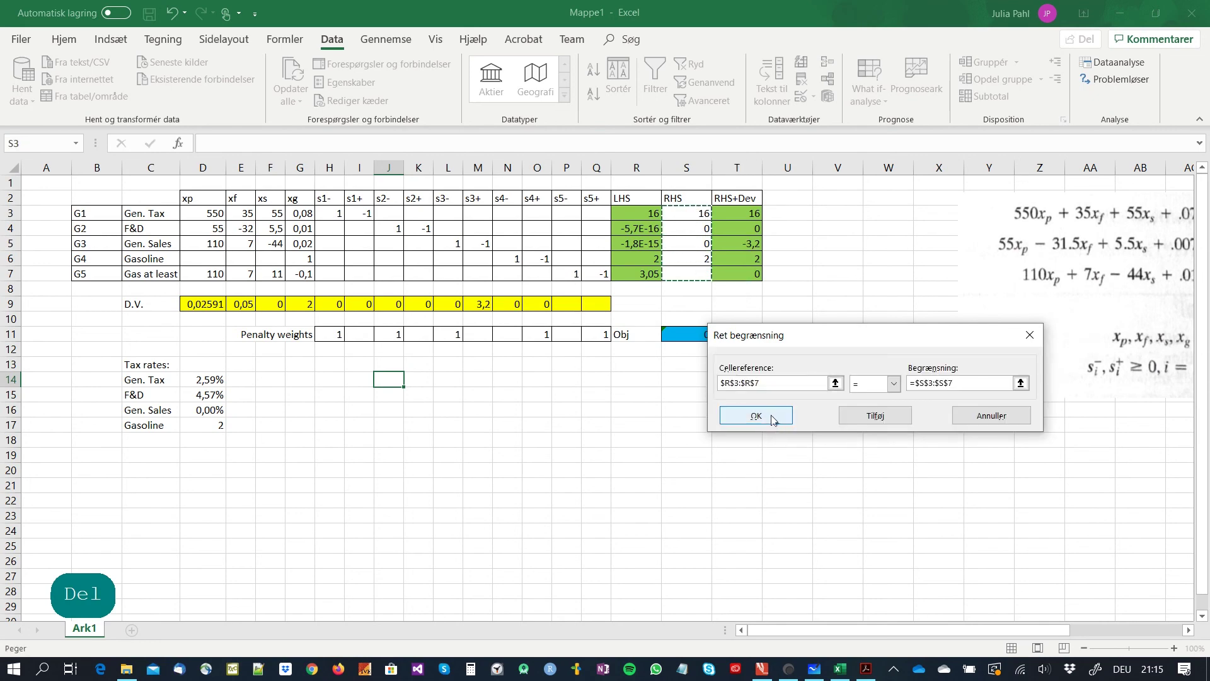
click(775, 421)
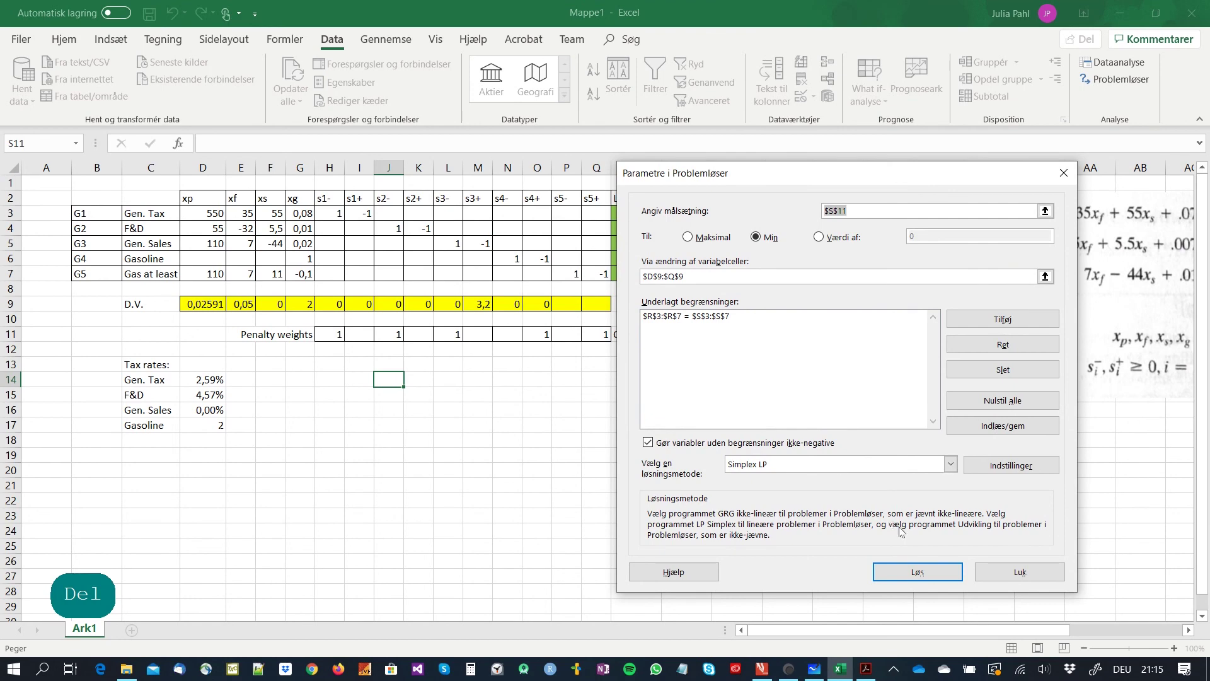
- Close Solver and enter 0 as G5's RHS in S7
click(992, 569)
click(689, 277)
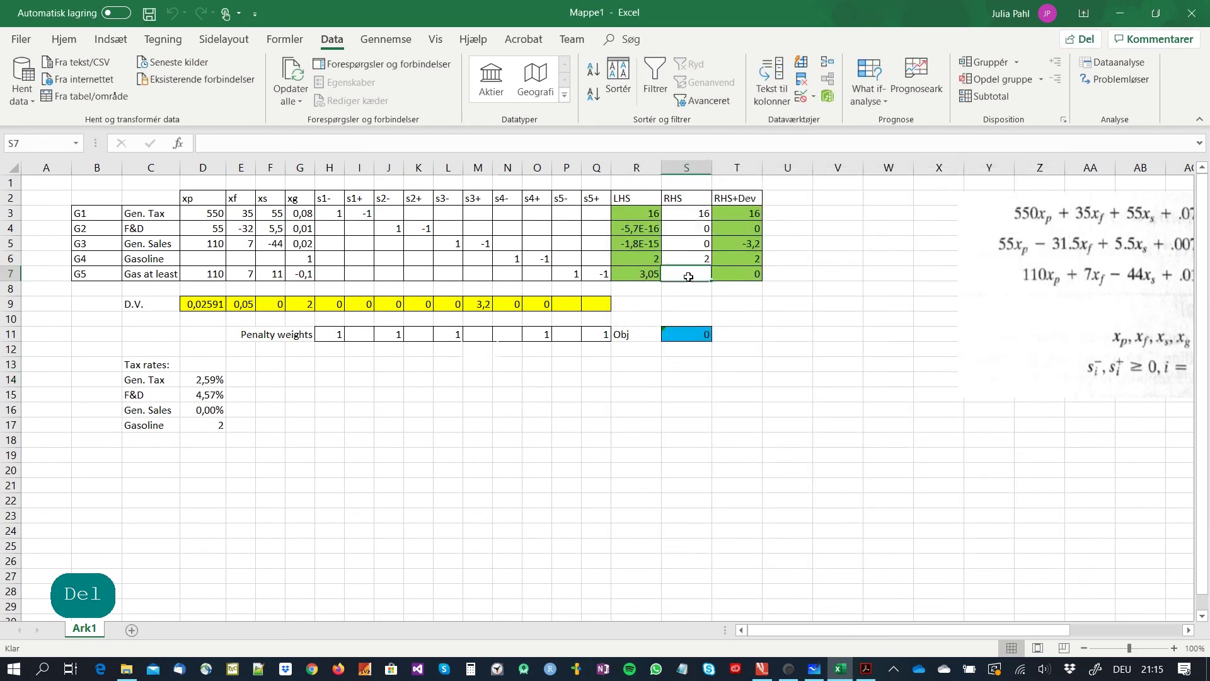
text(0)
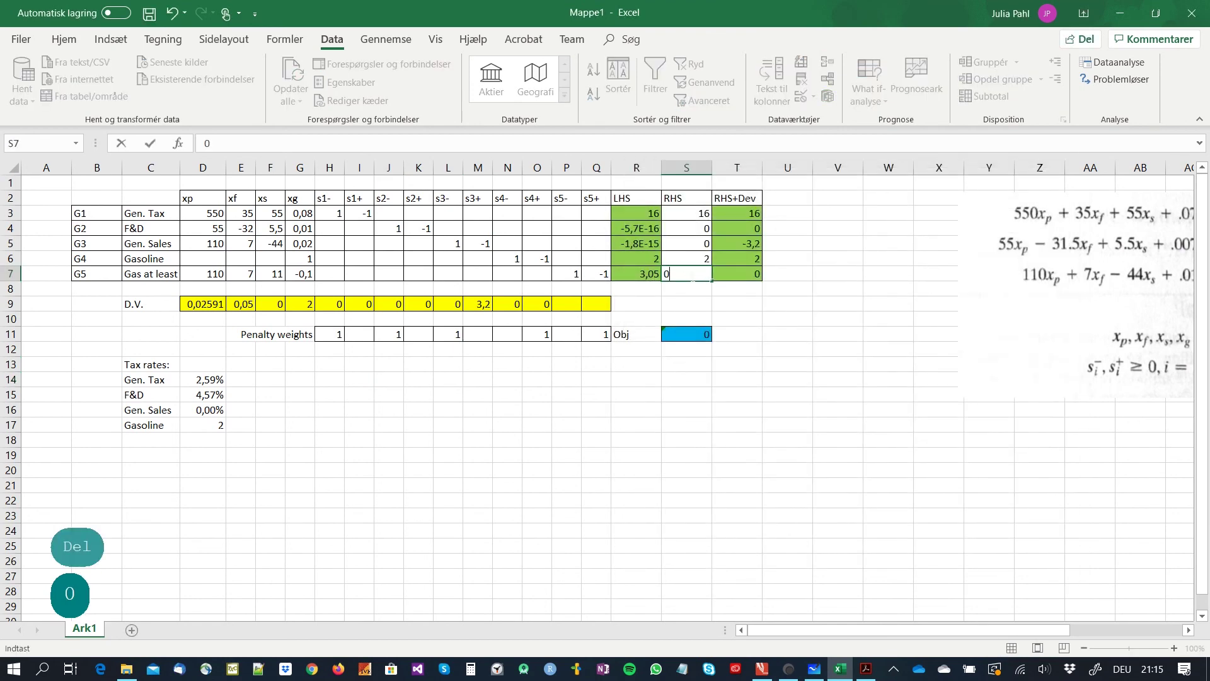
key(Return)
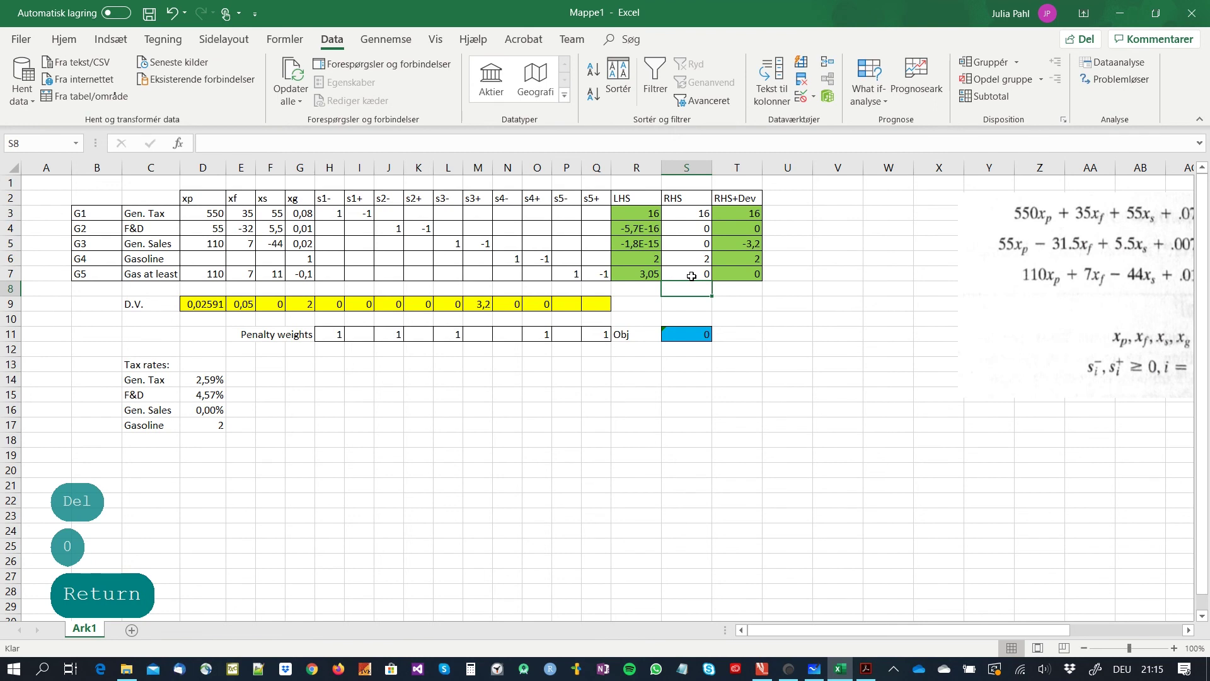
key(Up)
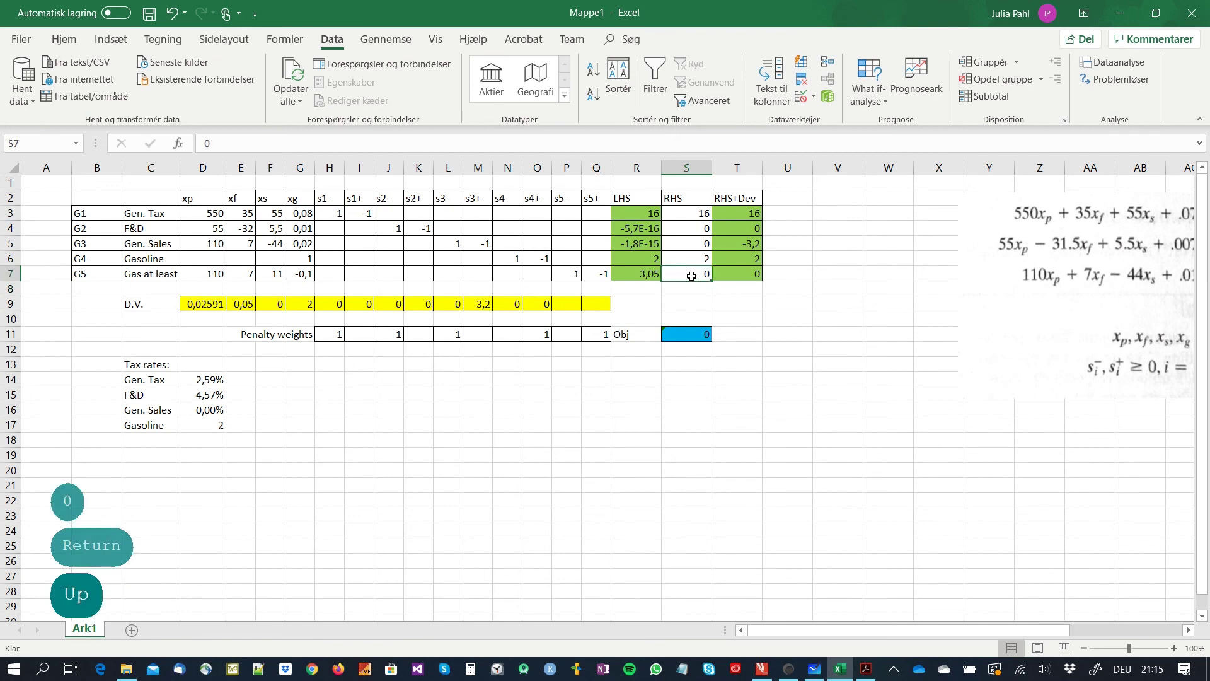
- Clear the old decision variable values from D9:O9
drag(195, 303, 544, 304)
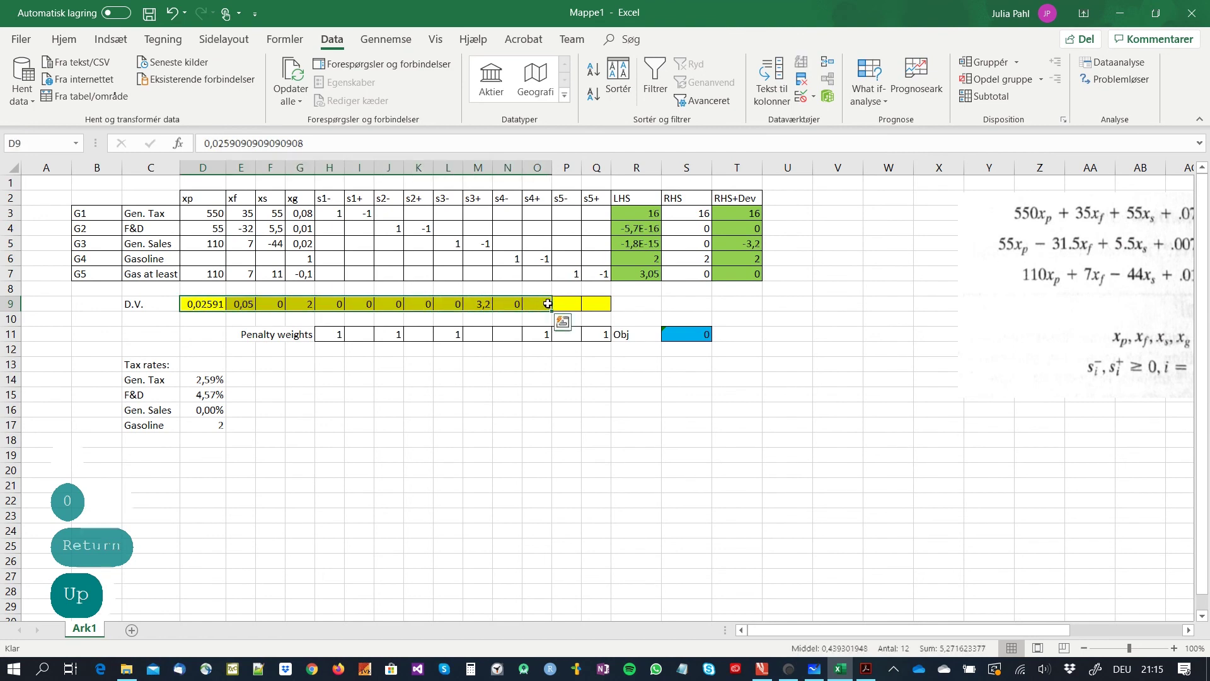
key(Delete)
click(518, 335)
click(511, 379)
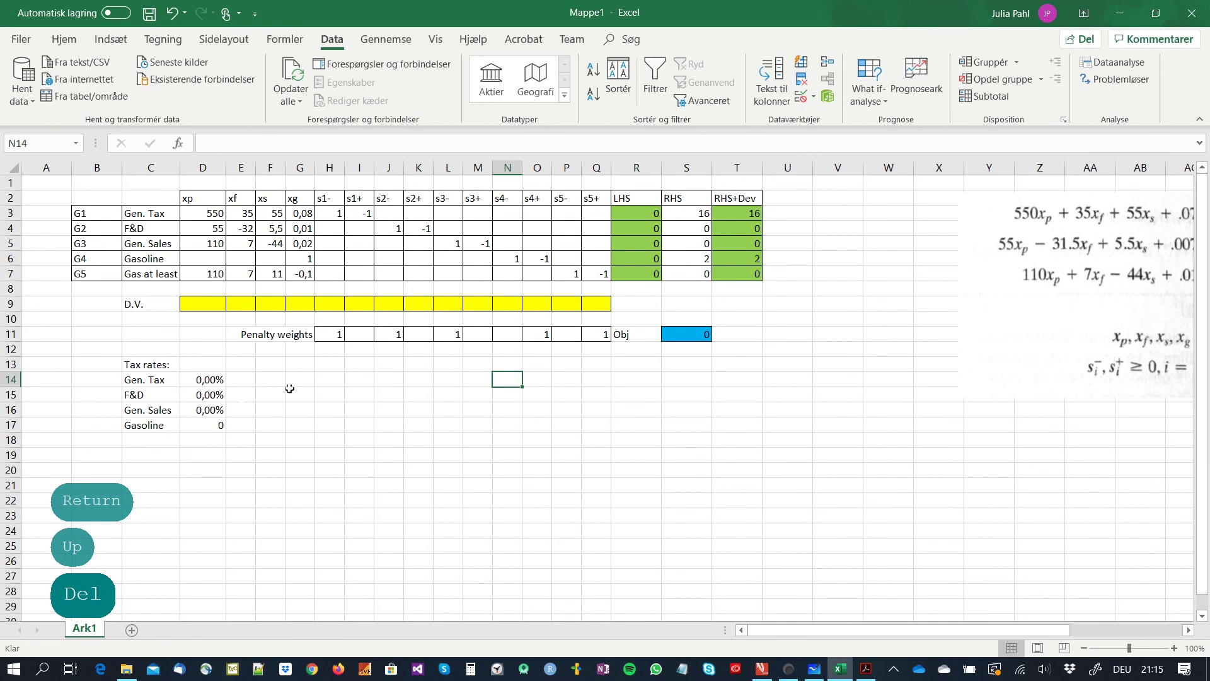
- Solve the extended goal program with Solver and keep the solution
click(1115, 79)
drag(829, 175, 969, 170)
click(1083, 568)
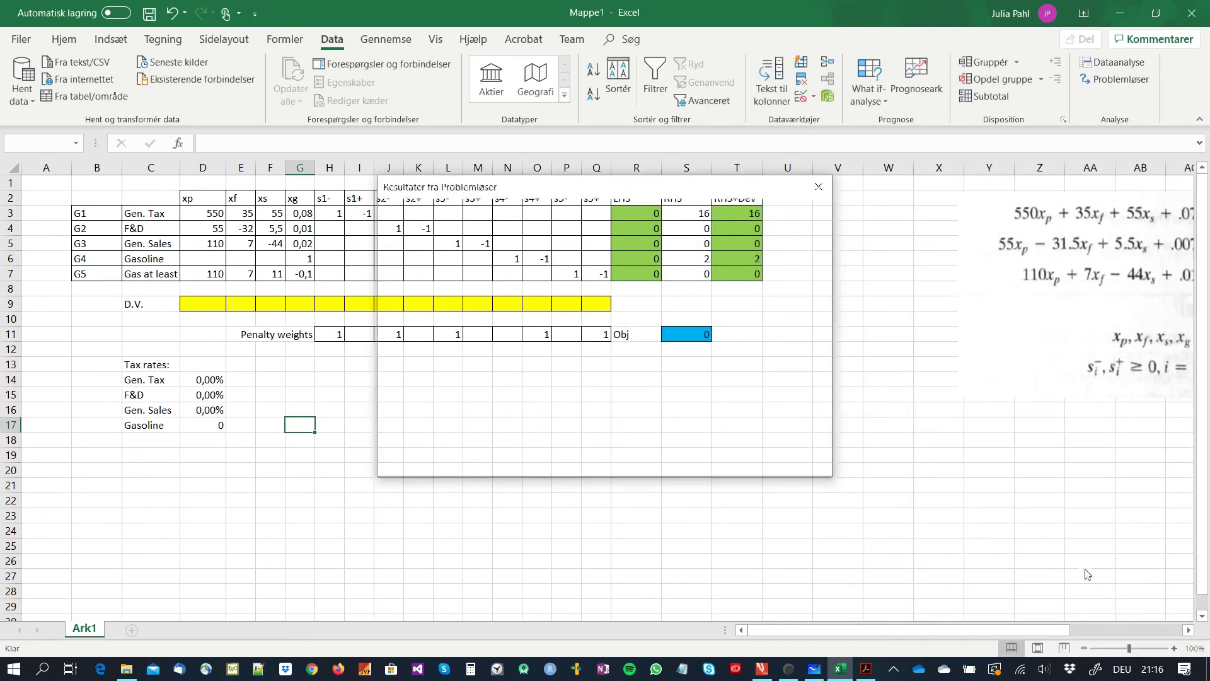
click(441, 368)
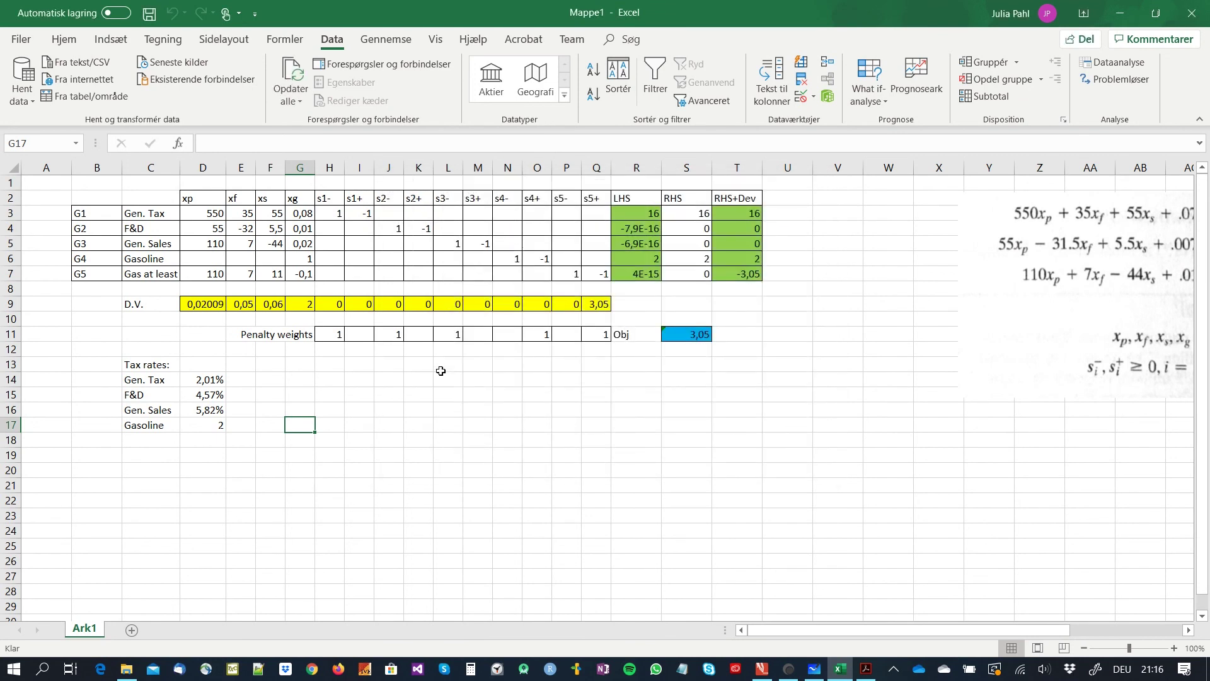
click(208, 439)
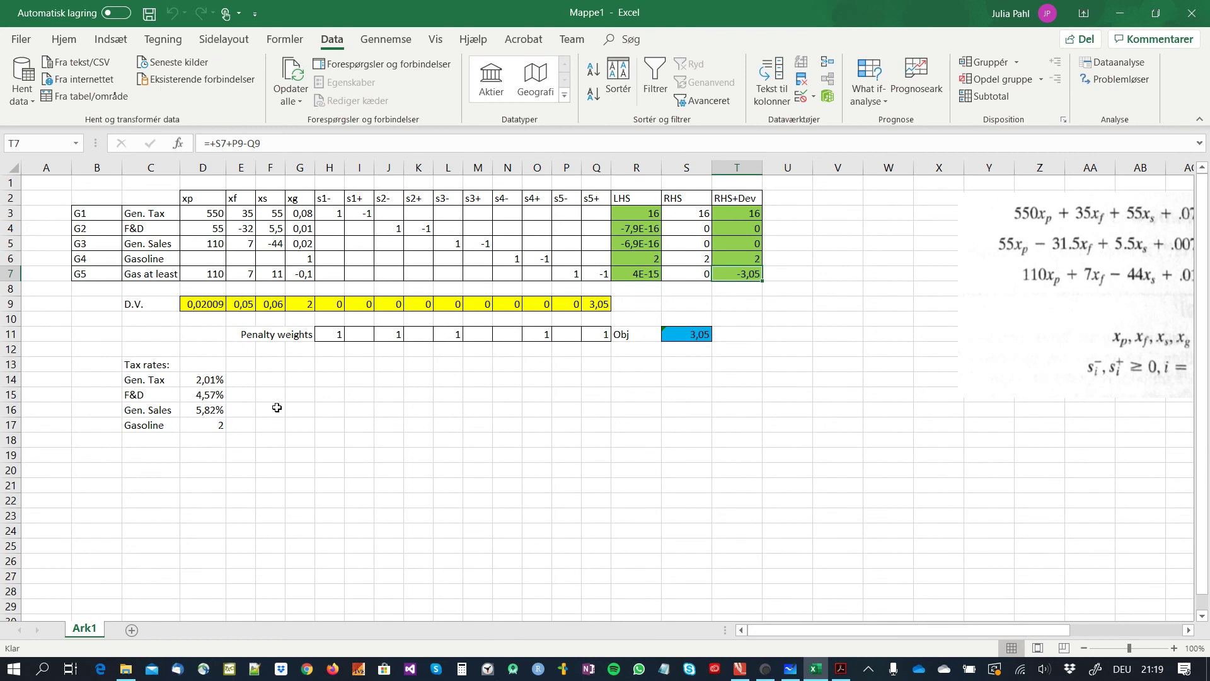
click(444, 392)
click(595, 363)
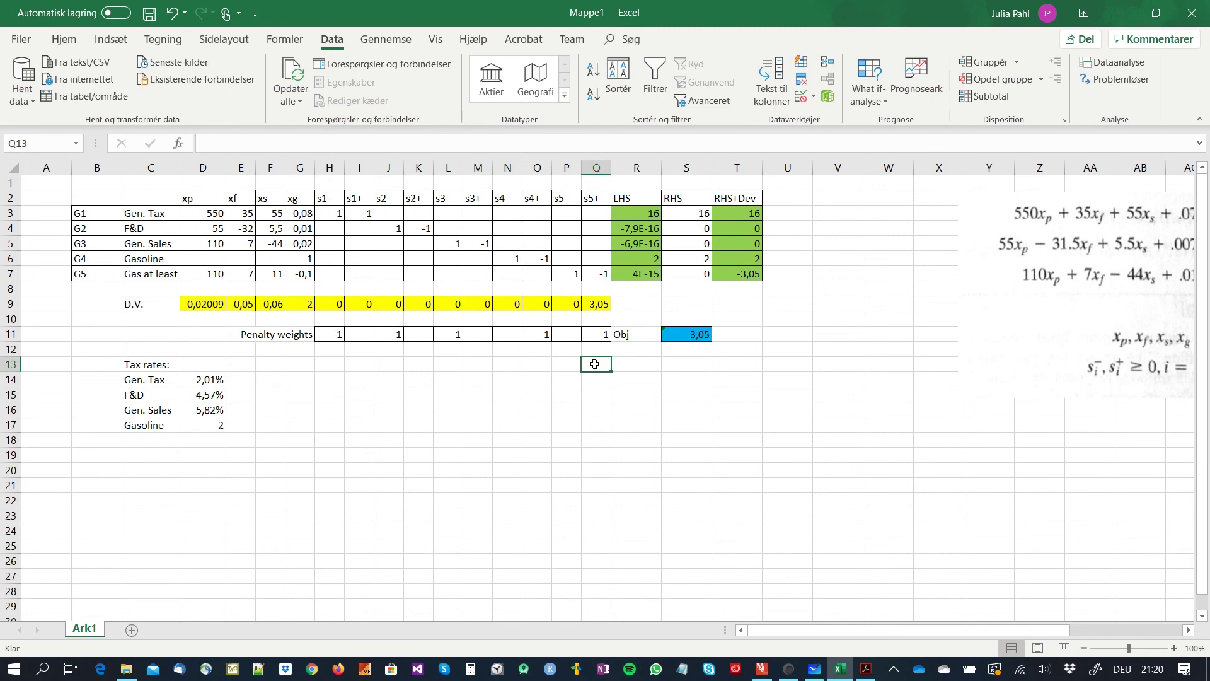
key(alt+Tab+Tab)
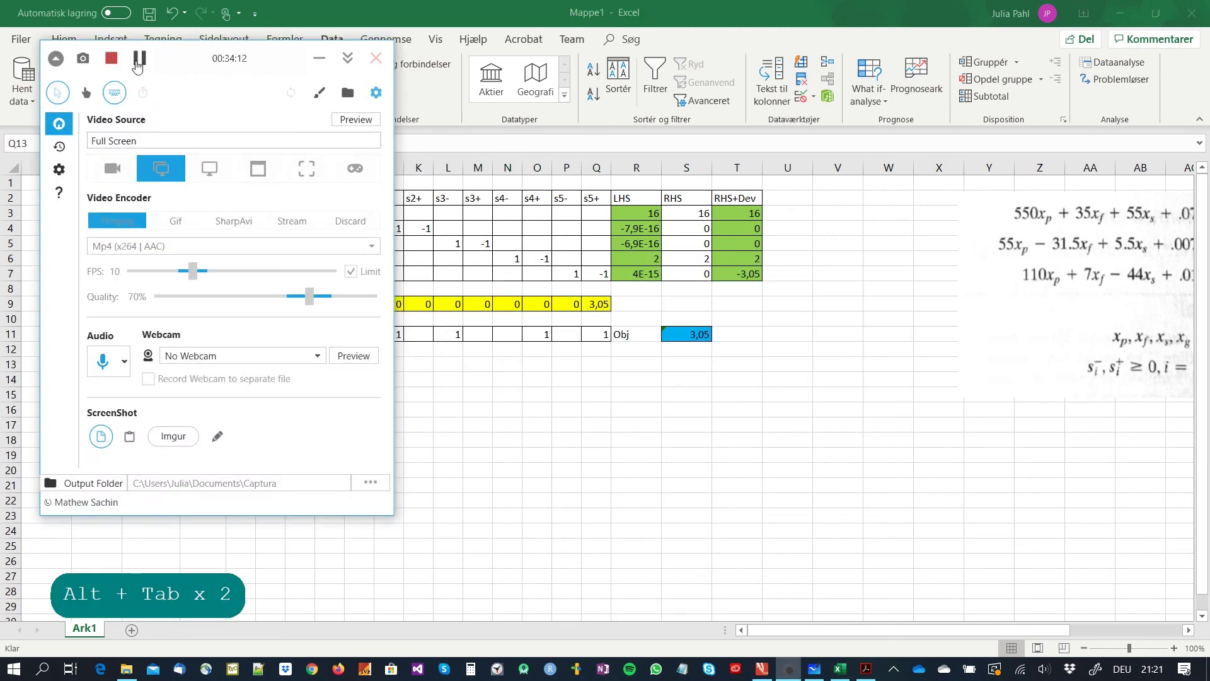